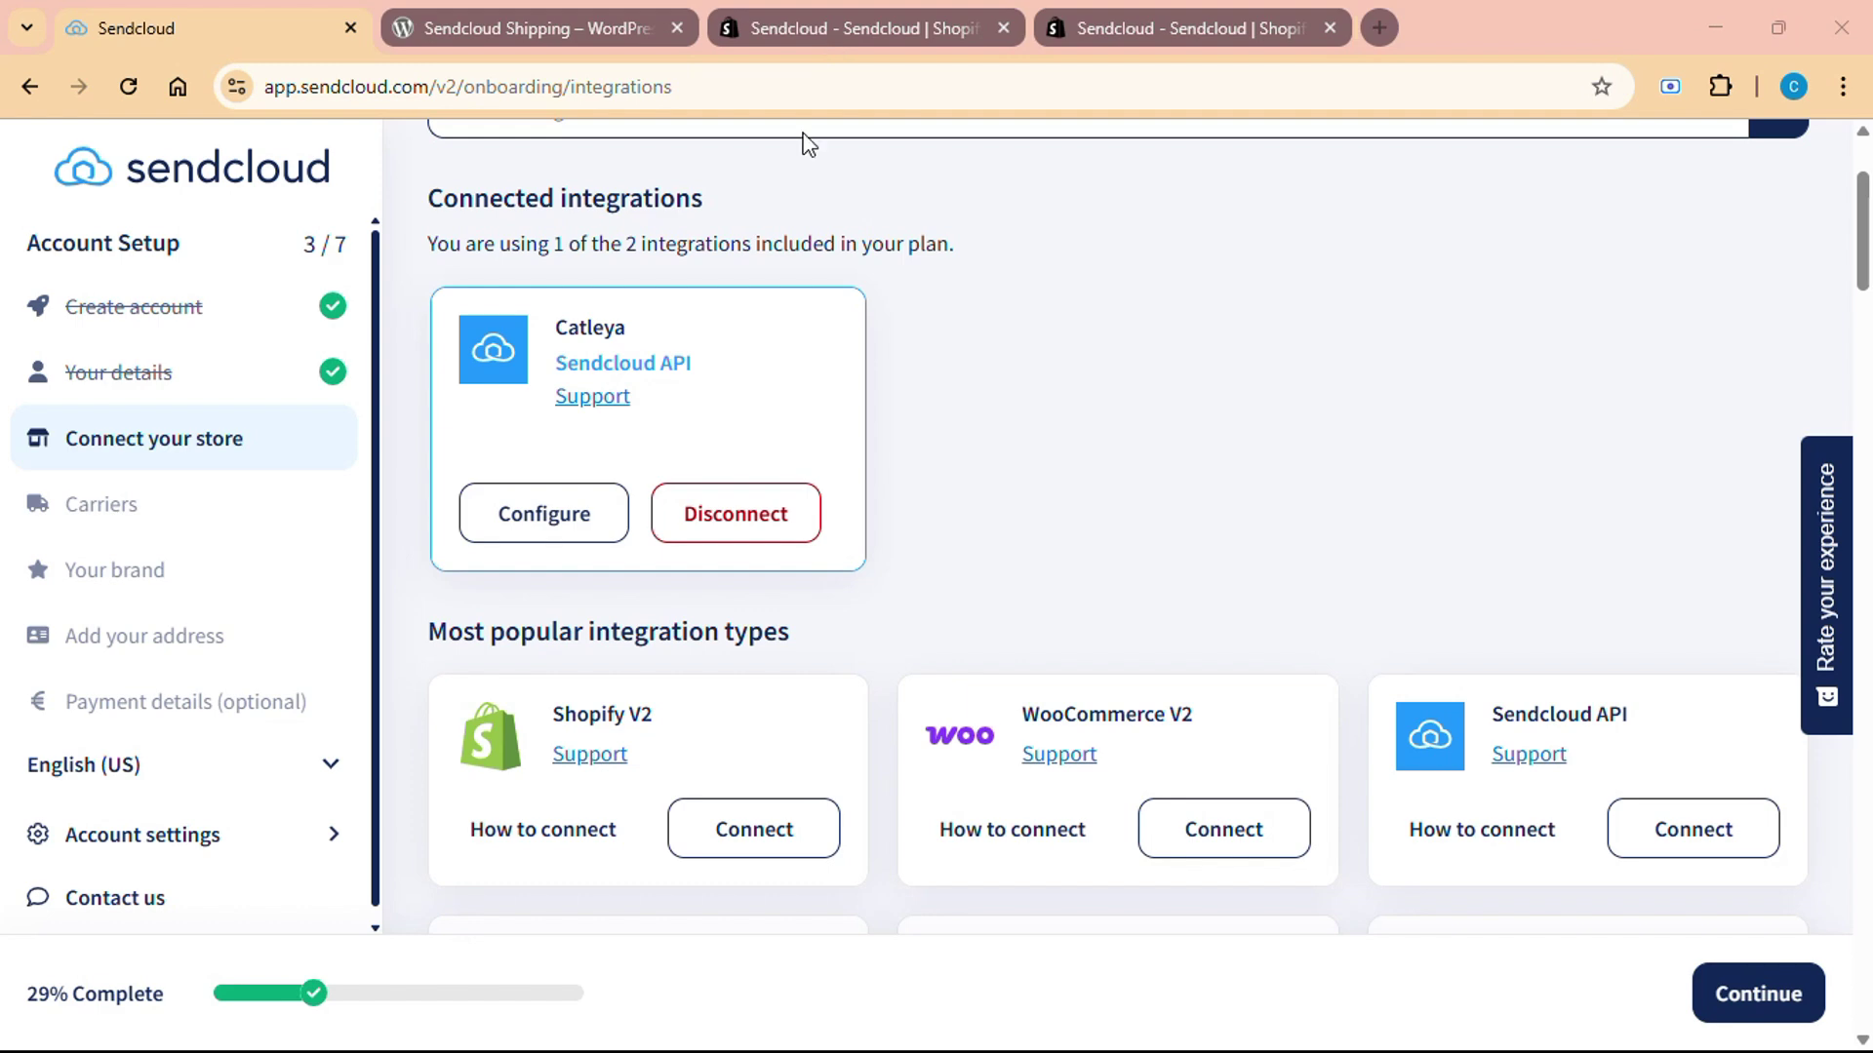
scroll(848, 566, "down", 3)
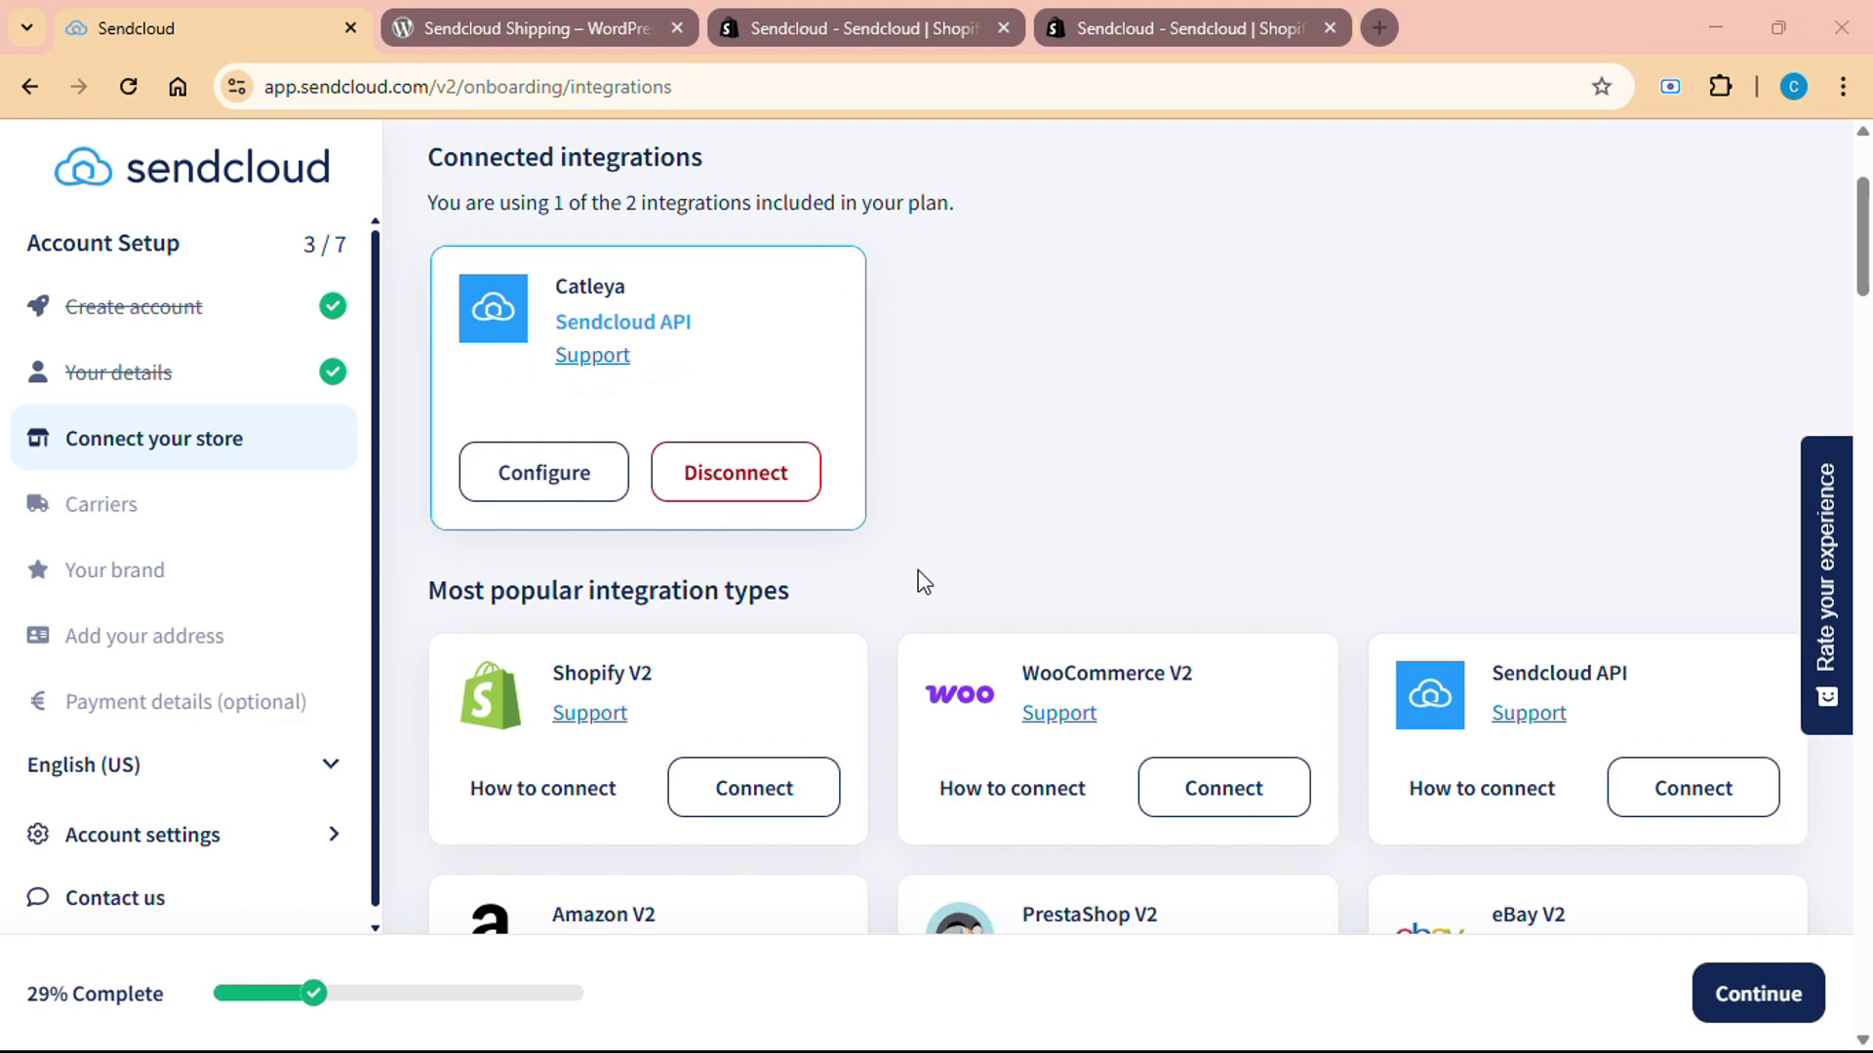
scroll(916, 579, "up", 1)
scroll(919, 579, "down", 1)
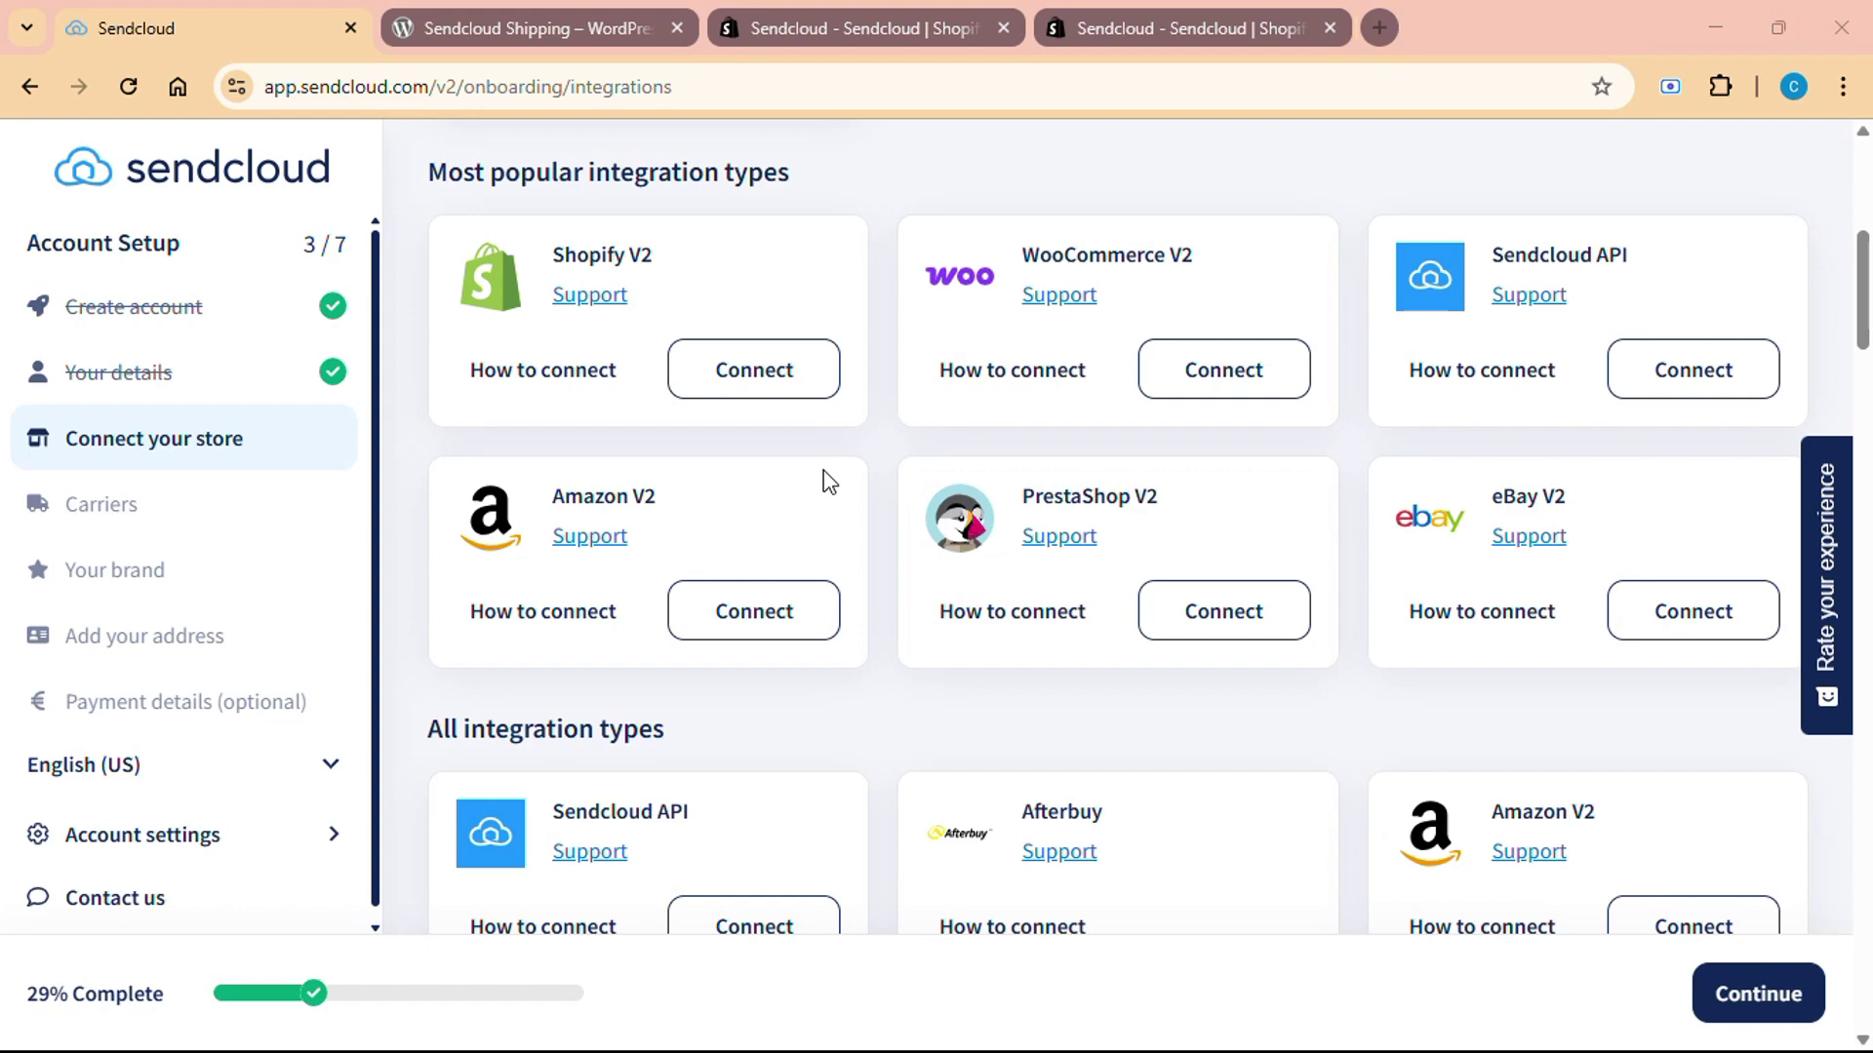
scroll(824, 480, "up", 1)
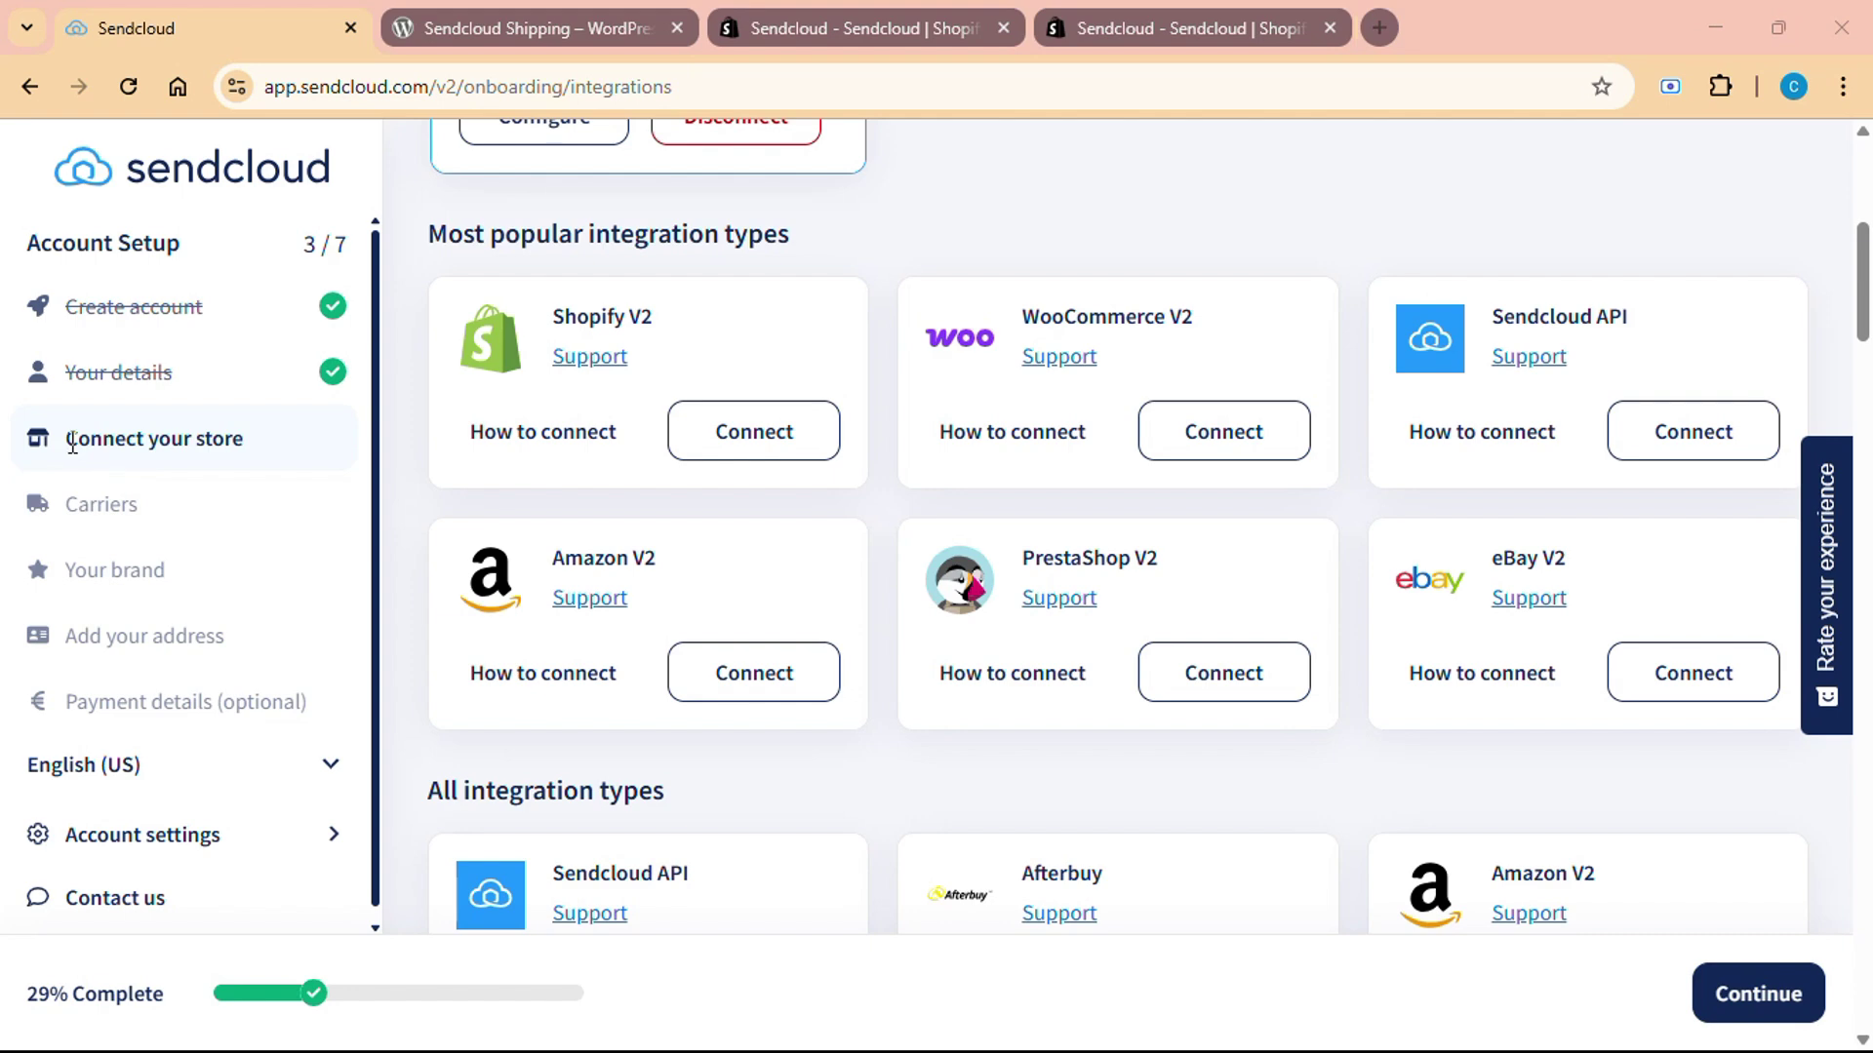
Step: Connect and save the Sendcloud API integration, then continue to the Carriers step
left_click_drag(70, 444, 252, 443)
left_click(256, 440)
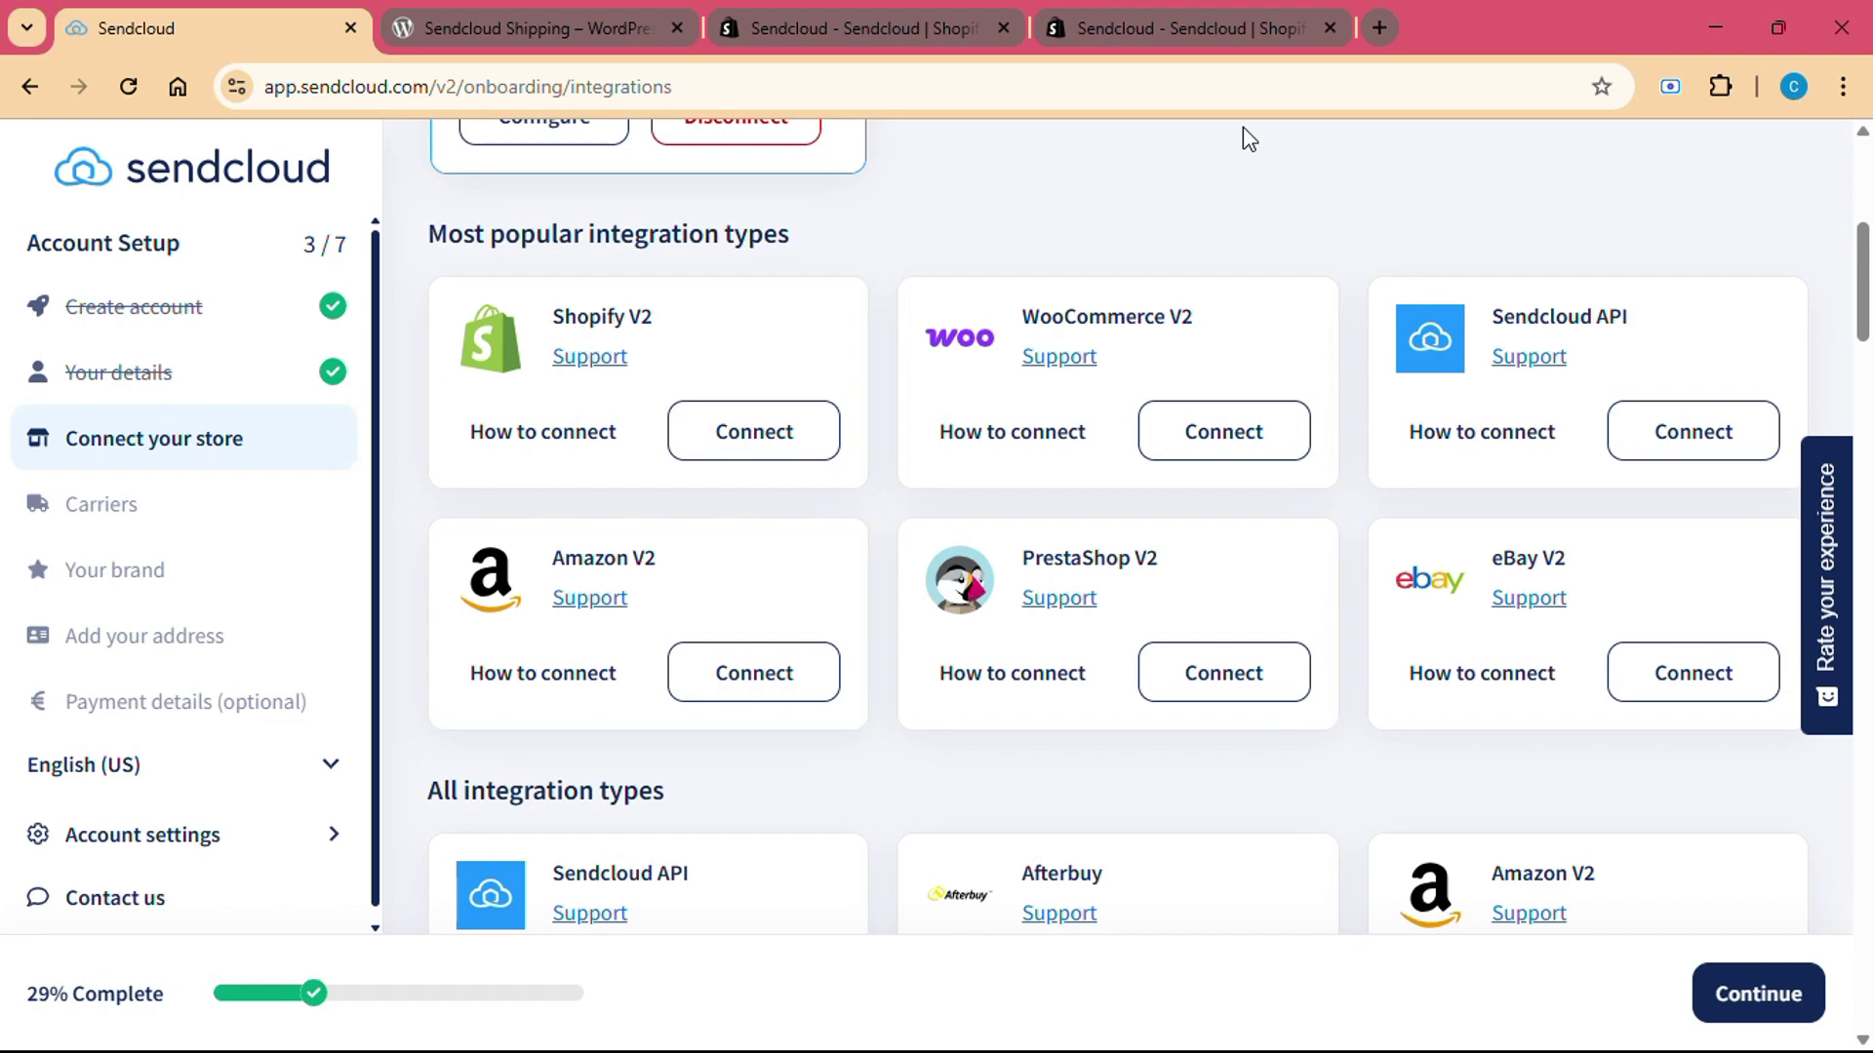
scroll(1317, 226, "down", 1)
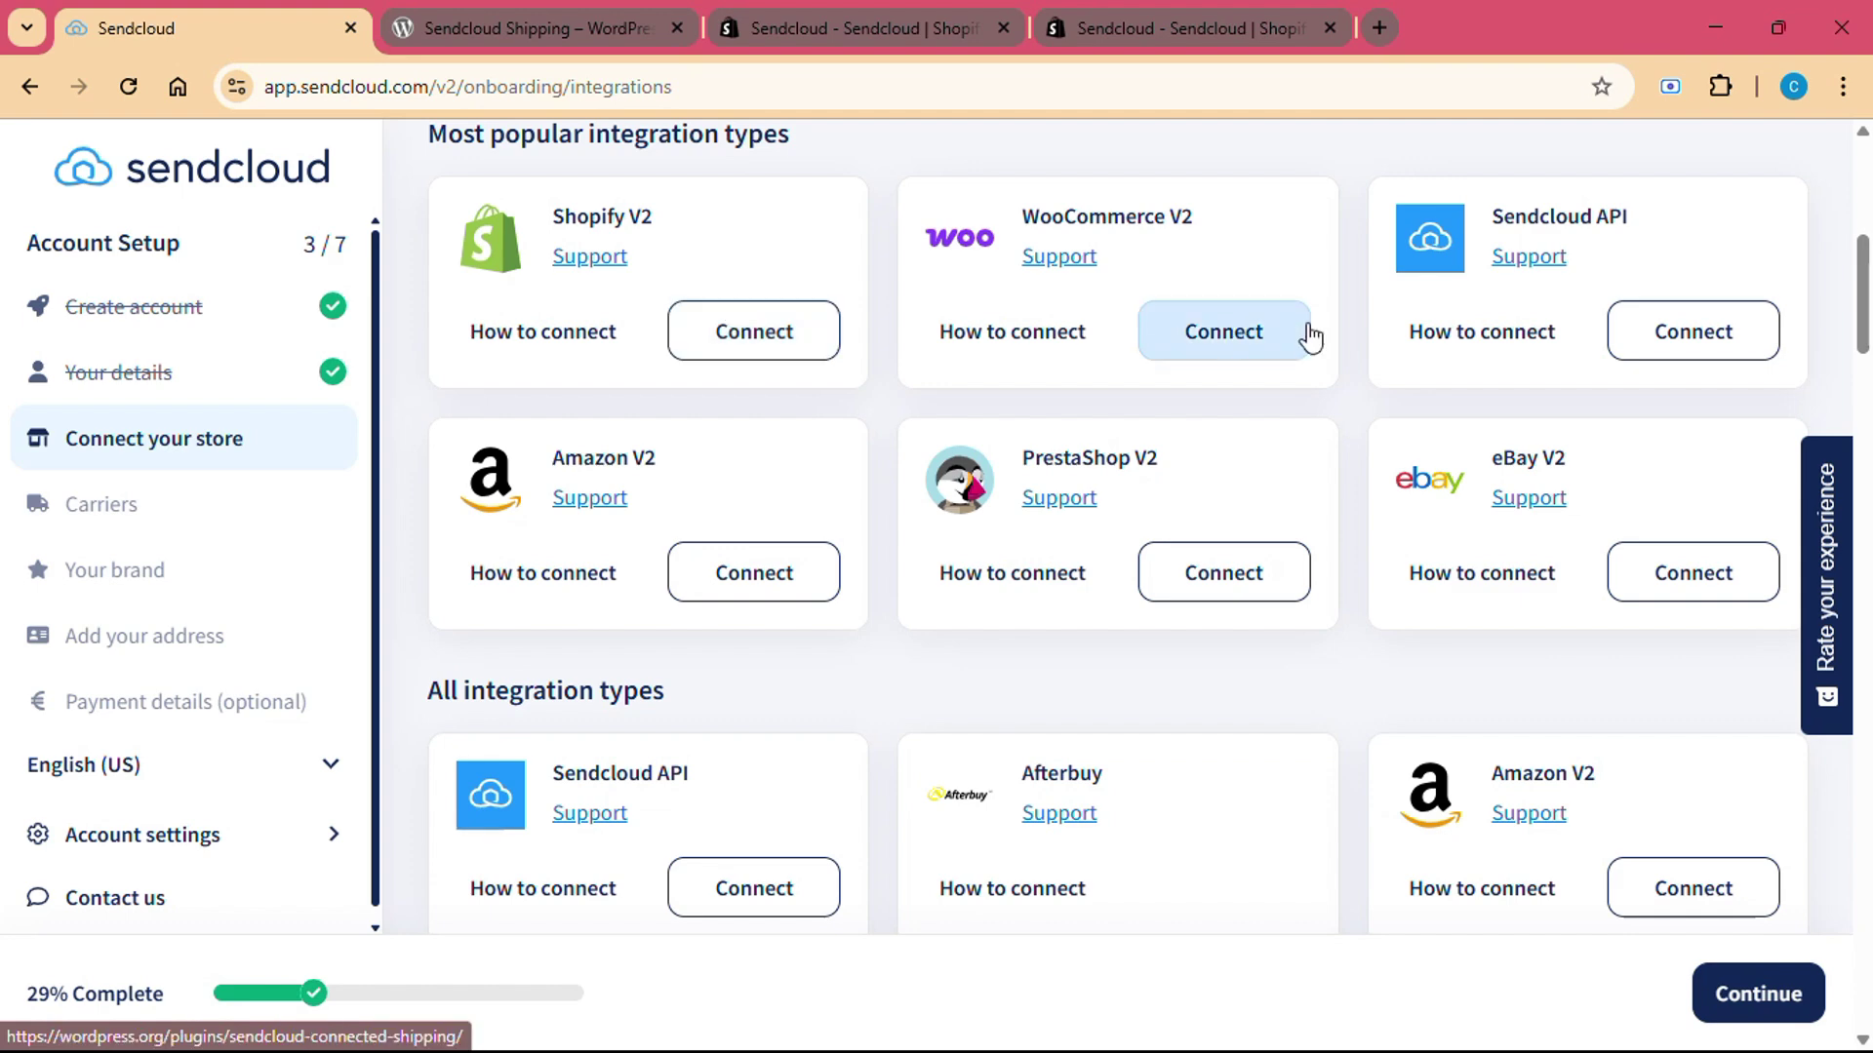
left_click(1661, 338)
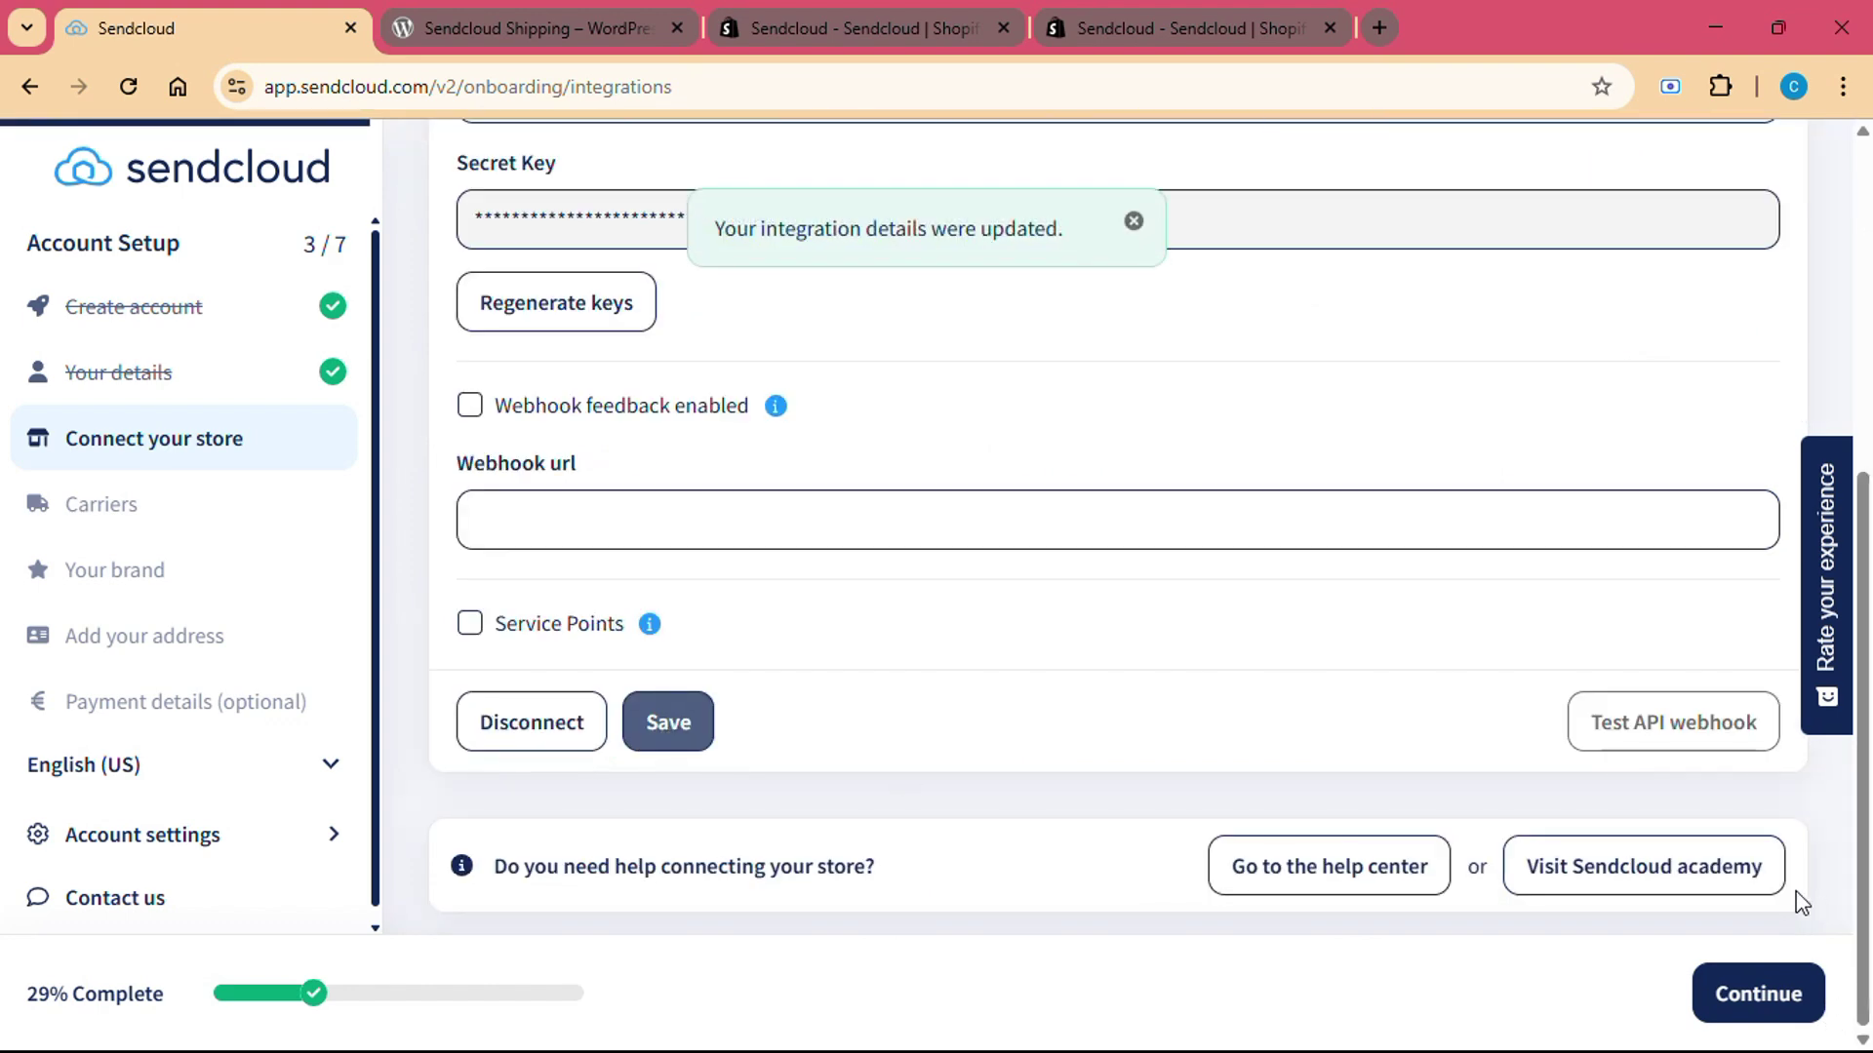
left_click(1803, 1014)
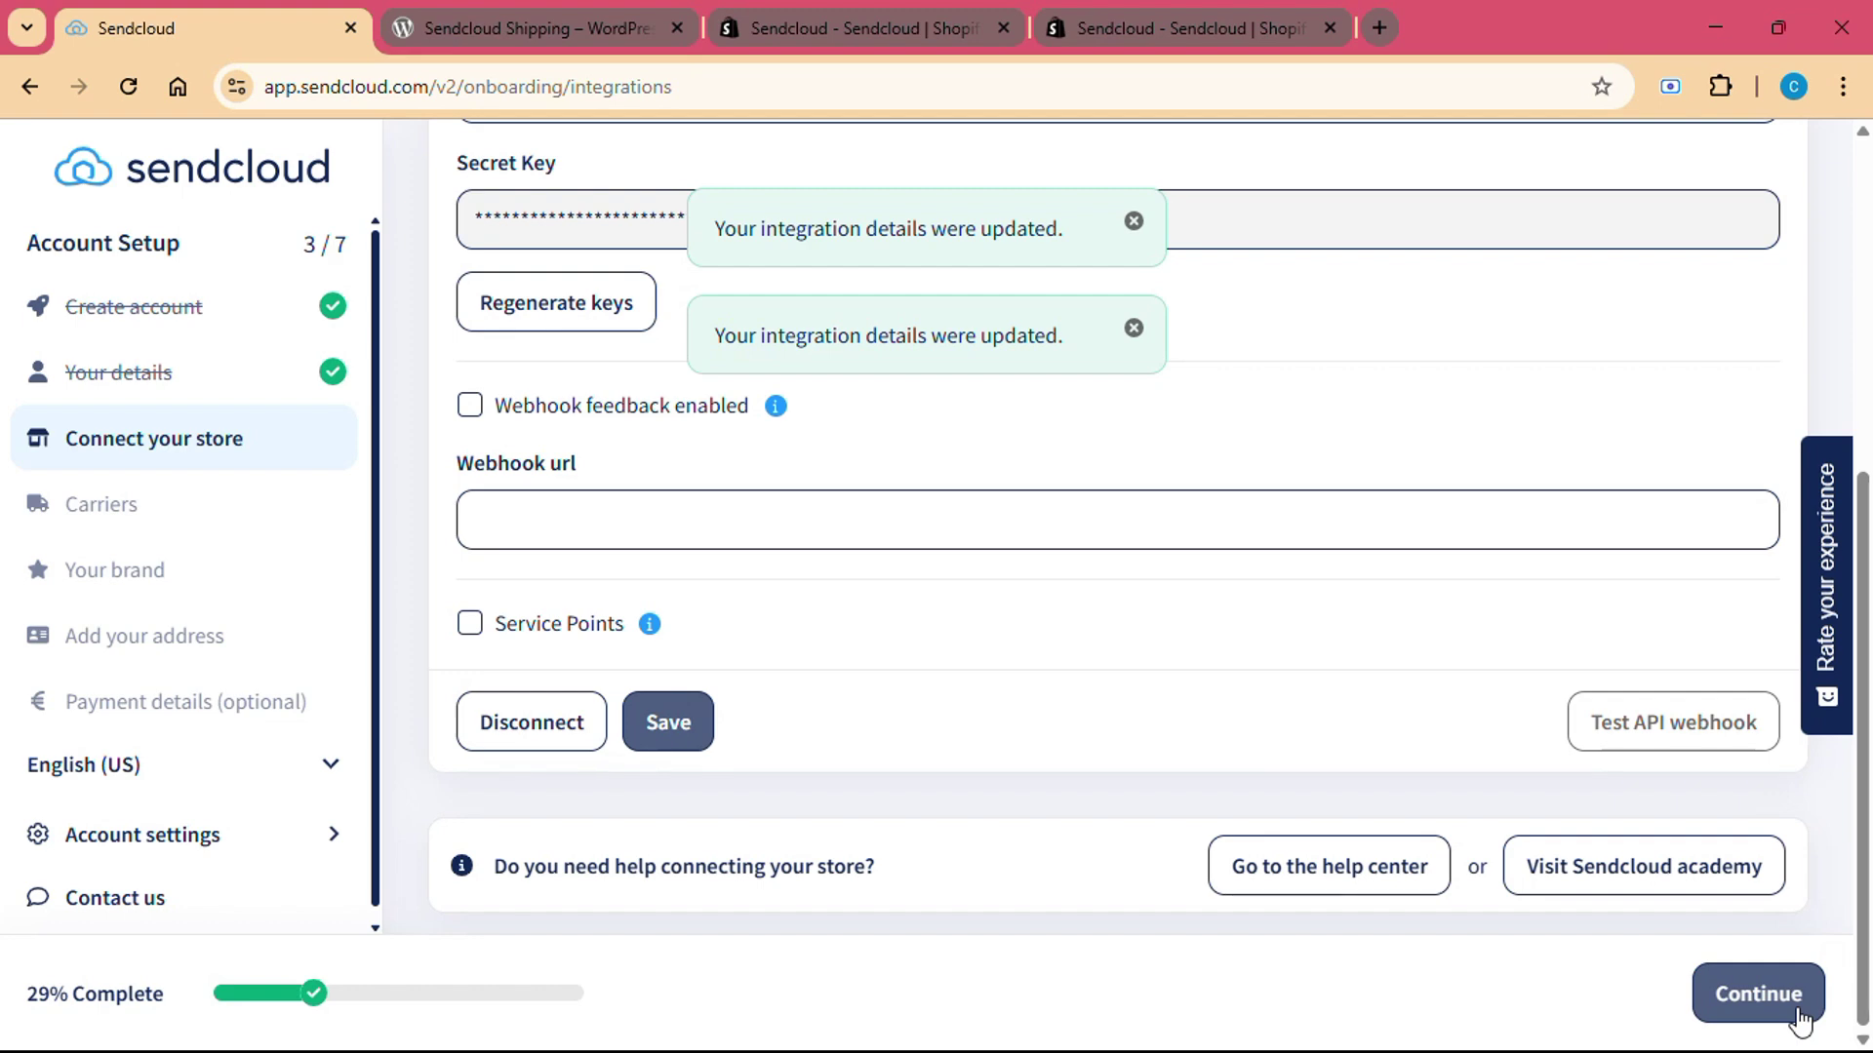
left_click(1800, 1015)
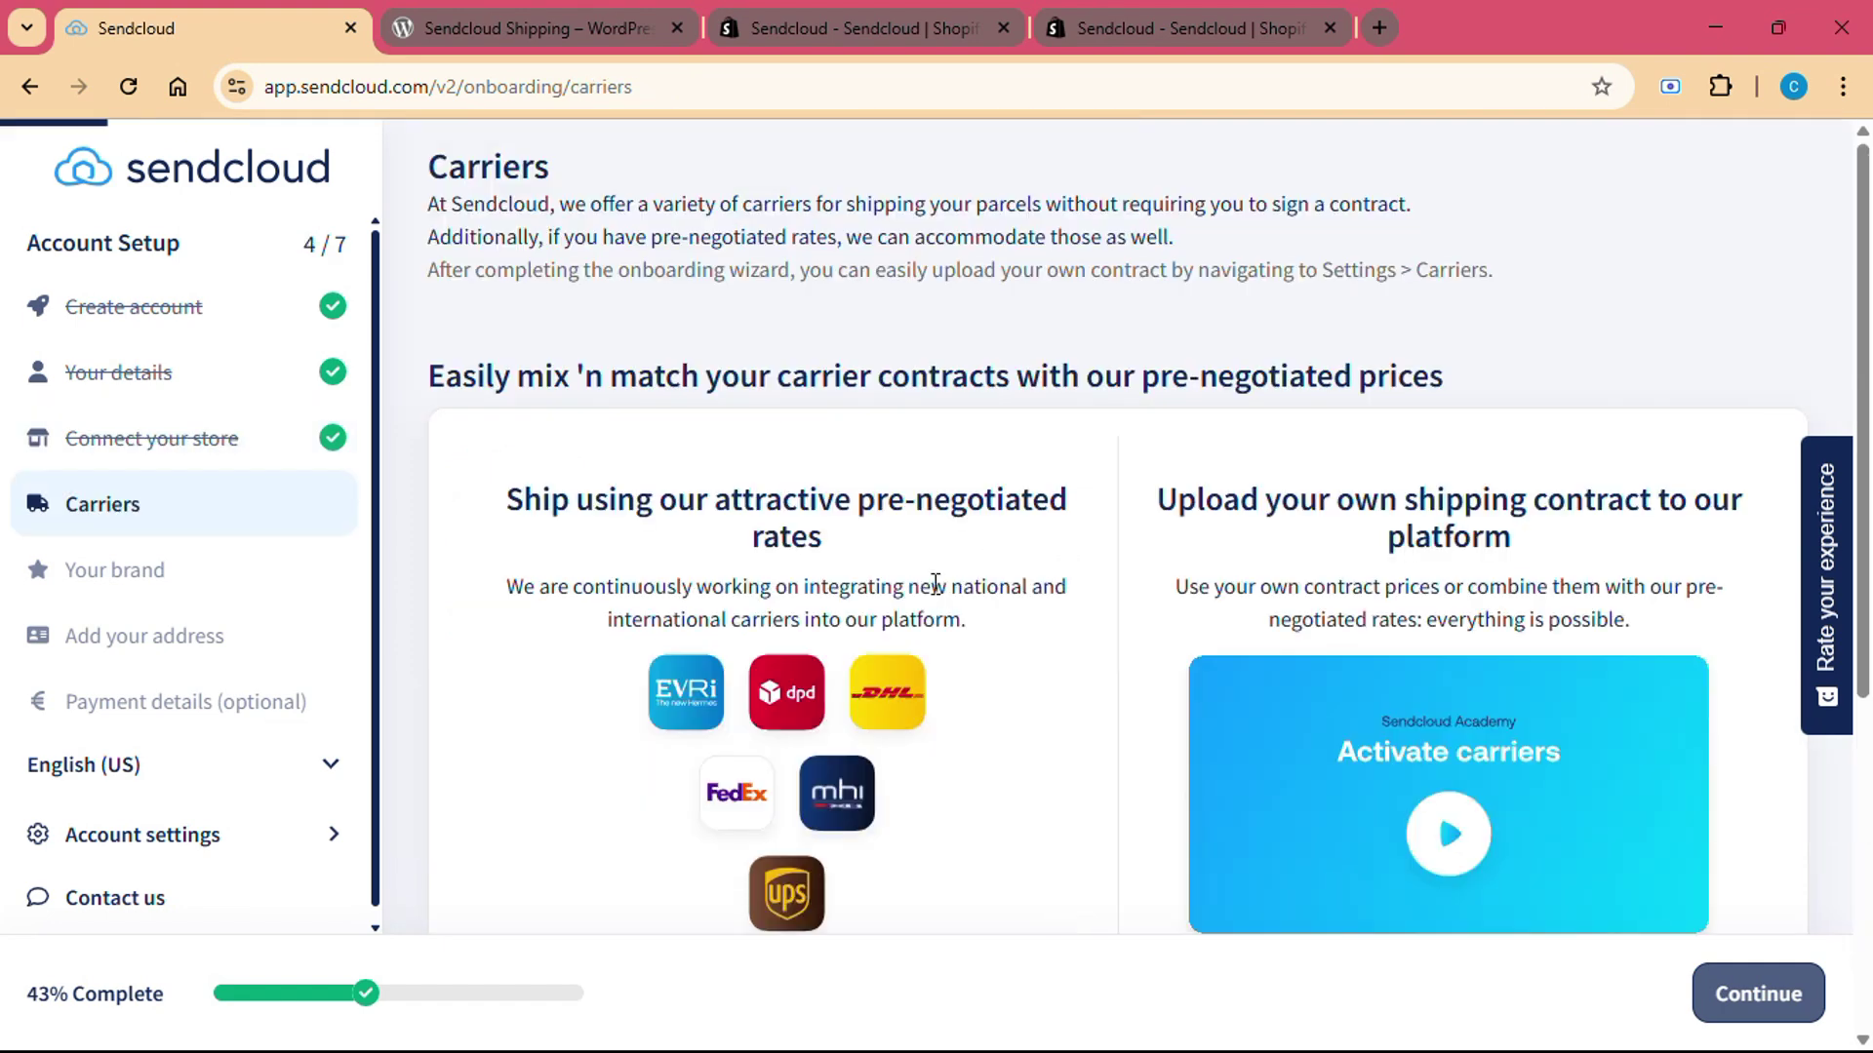
scroll(927, 611, "down", 2)
scroll(928, 611, "down", 1)
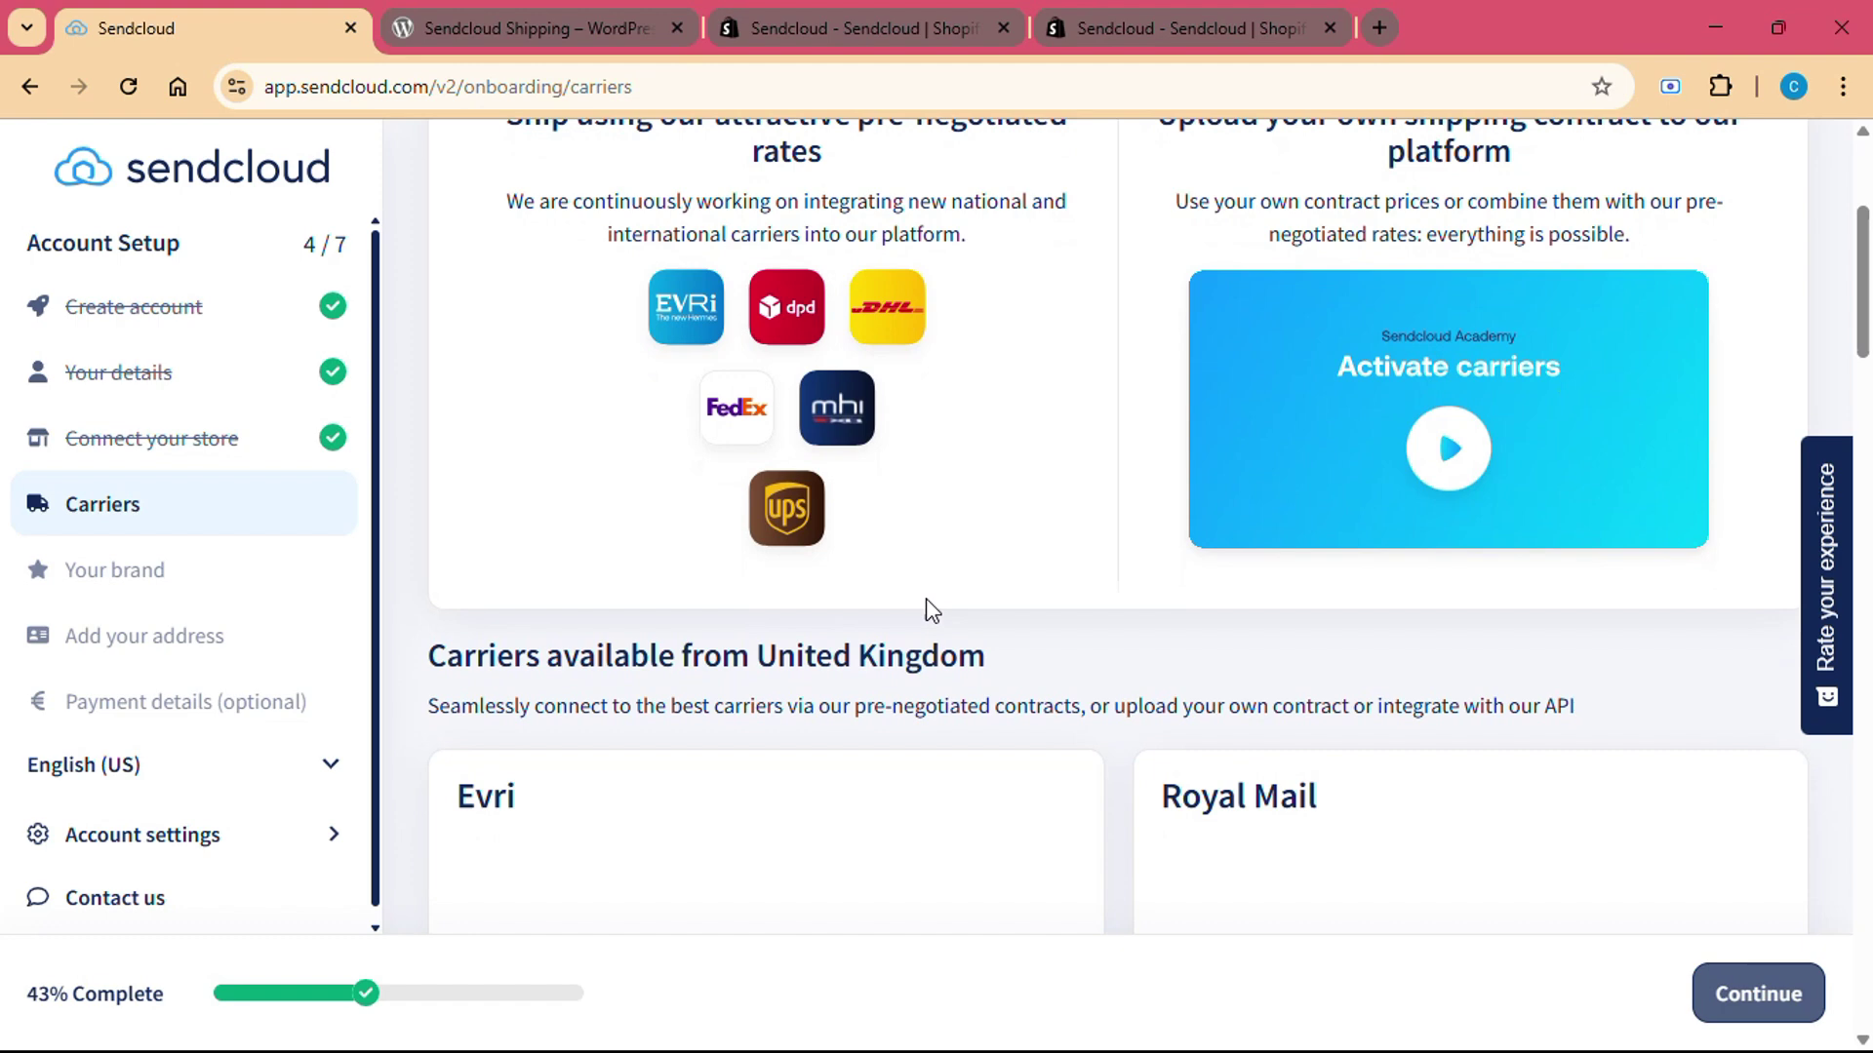
scroll(926, 609, "down", 2)
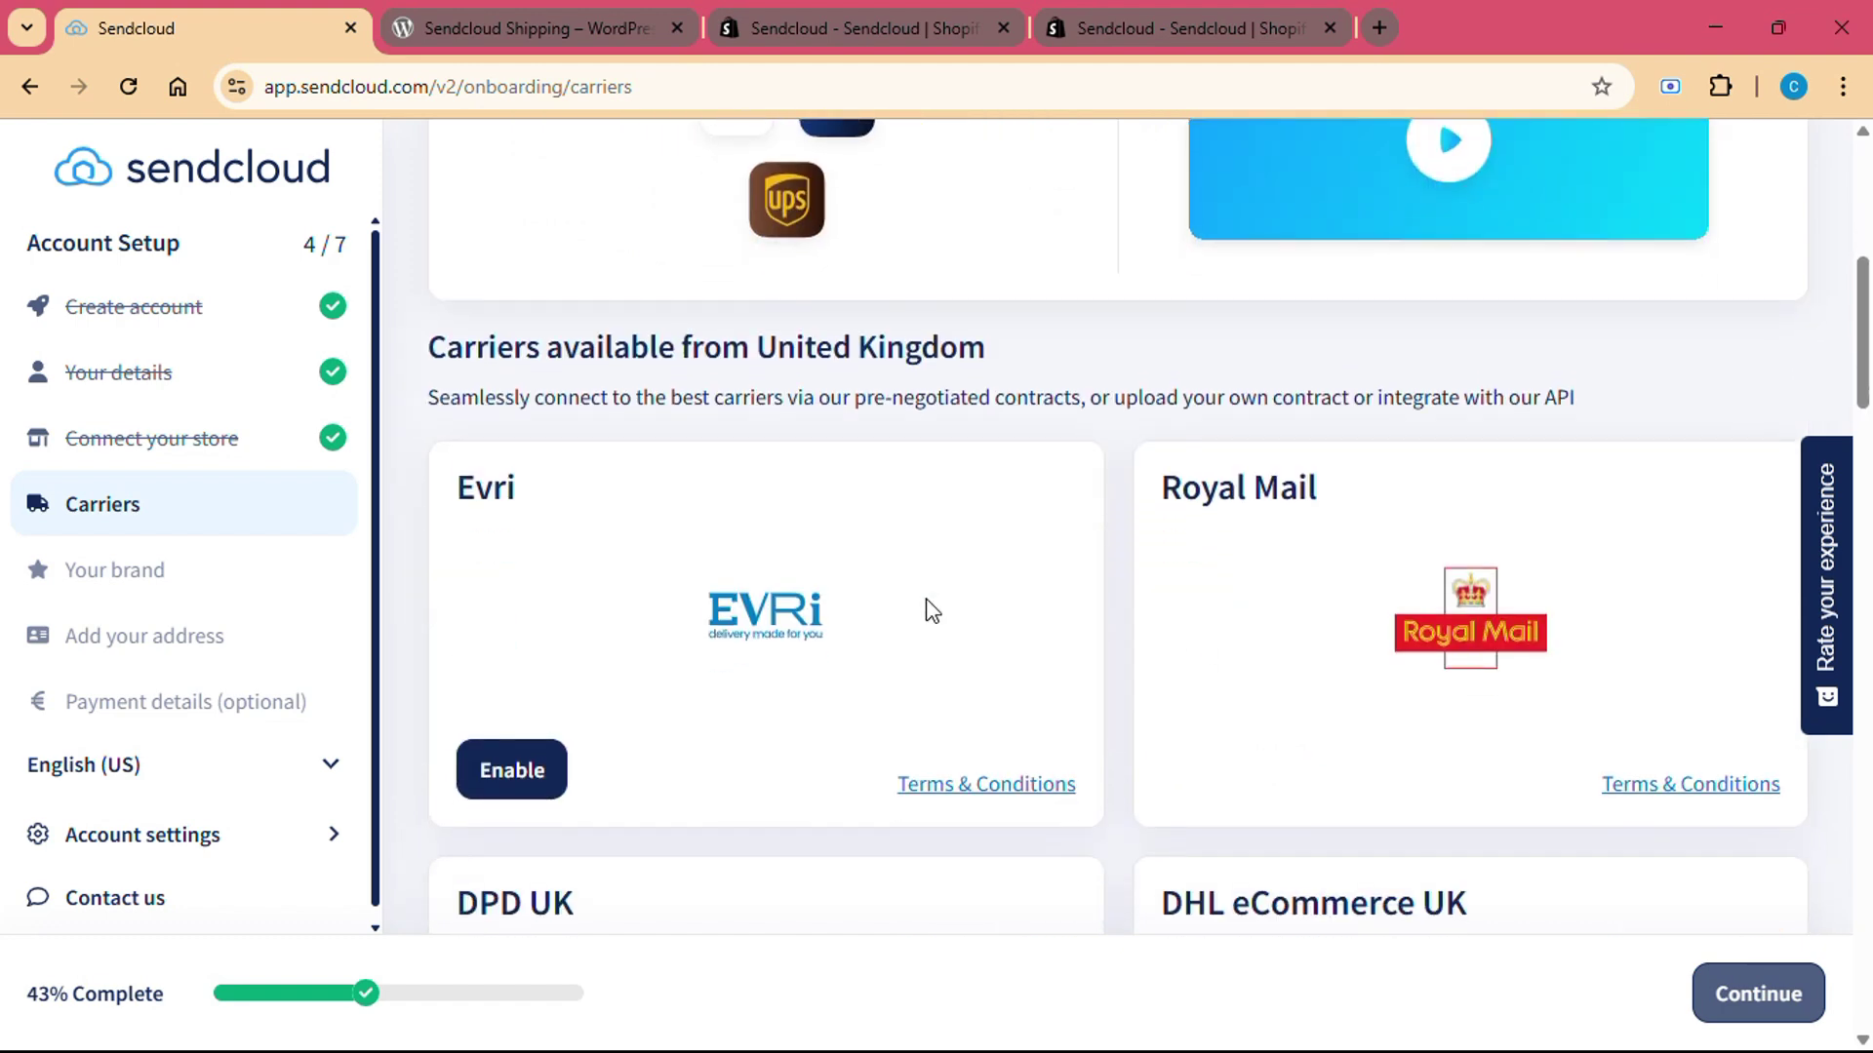
scroll(927, 610, "up", 5)
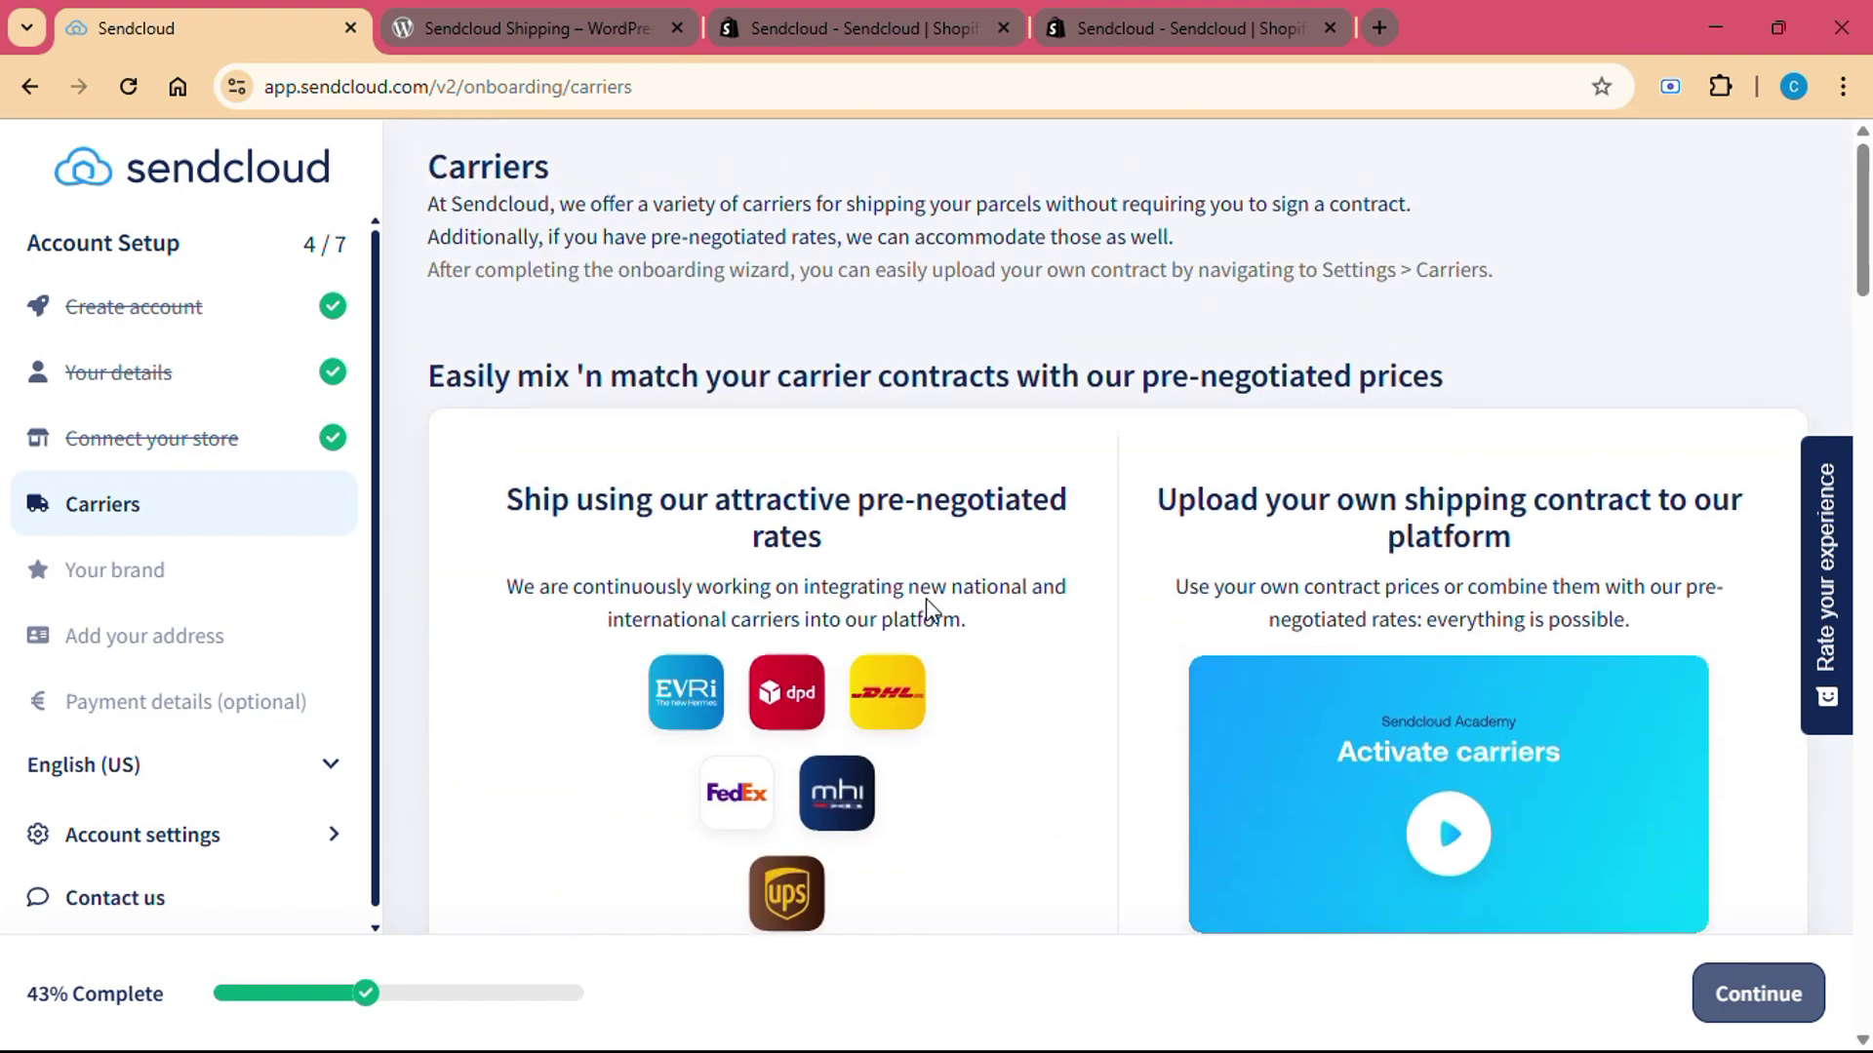
scroll(928, 610, "down", 1)
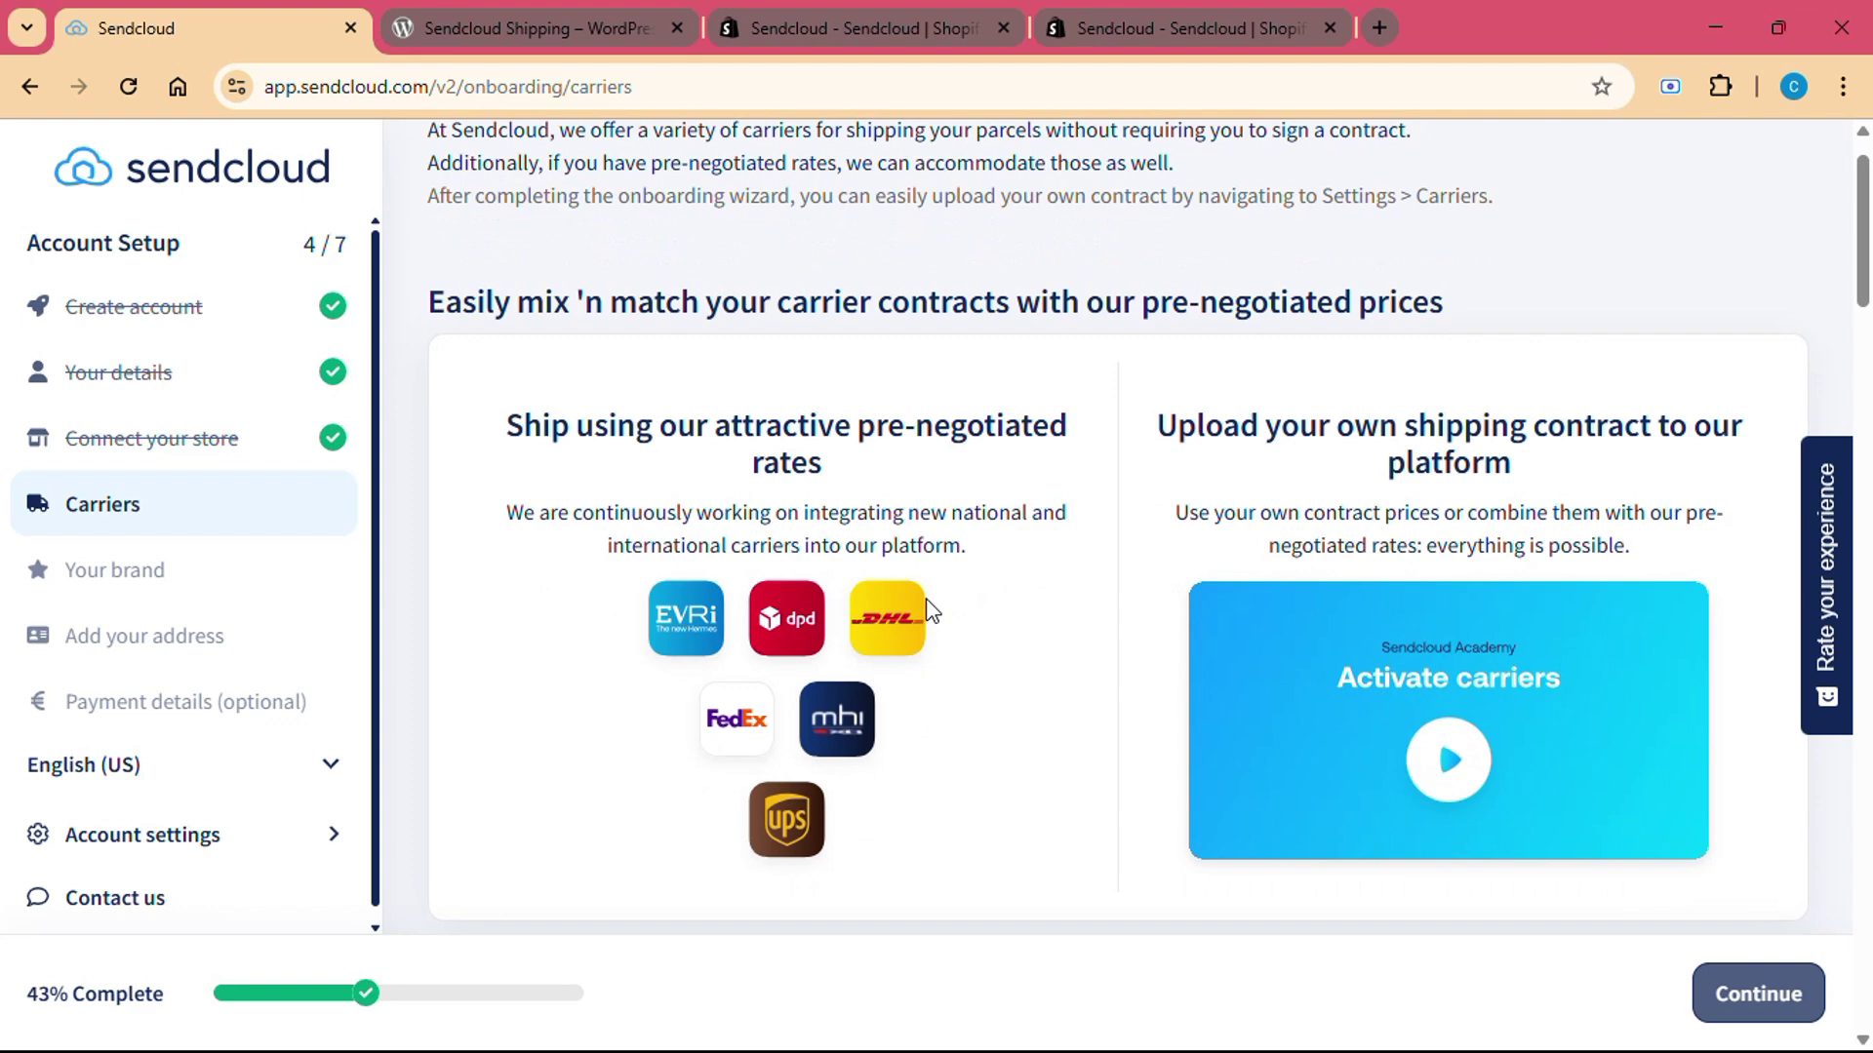
scroll(929, 609, "up", 1)
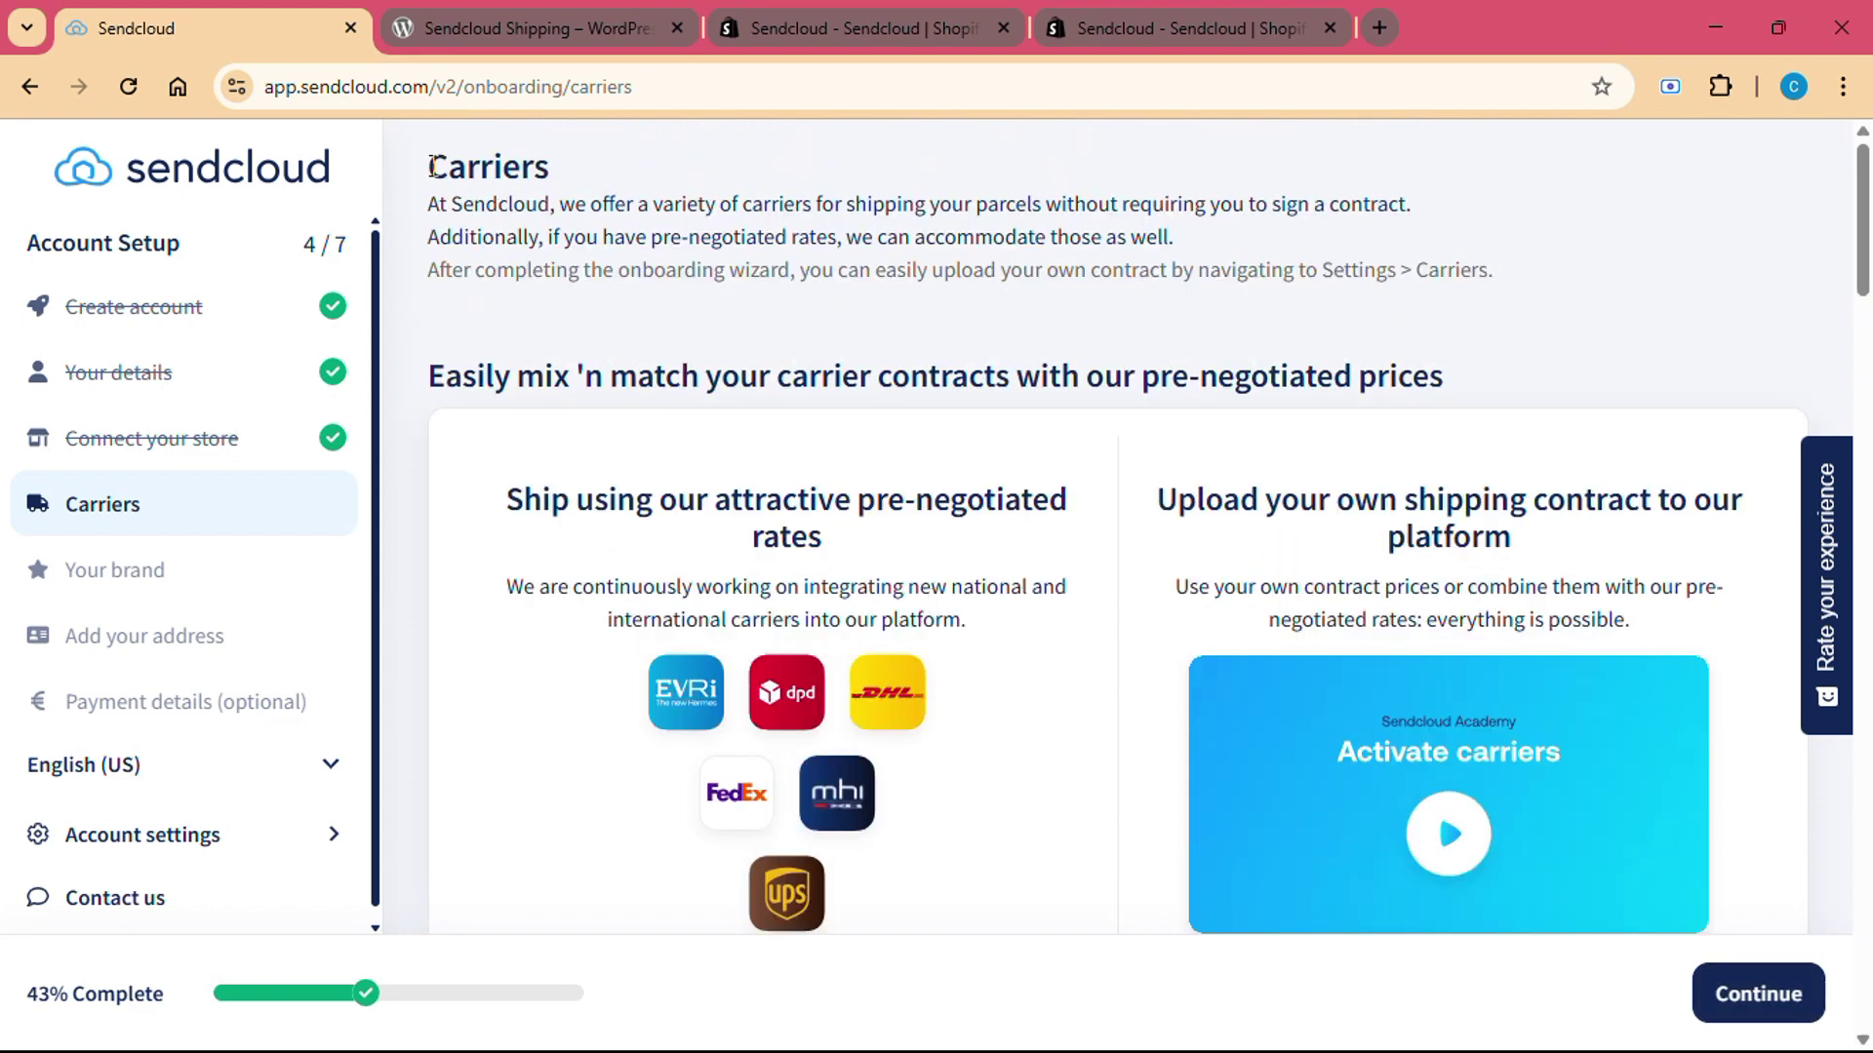
left_click_drag(430, 166, 572, 174)
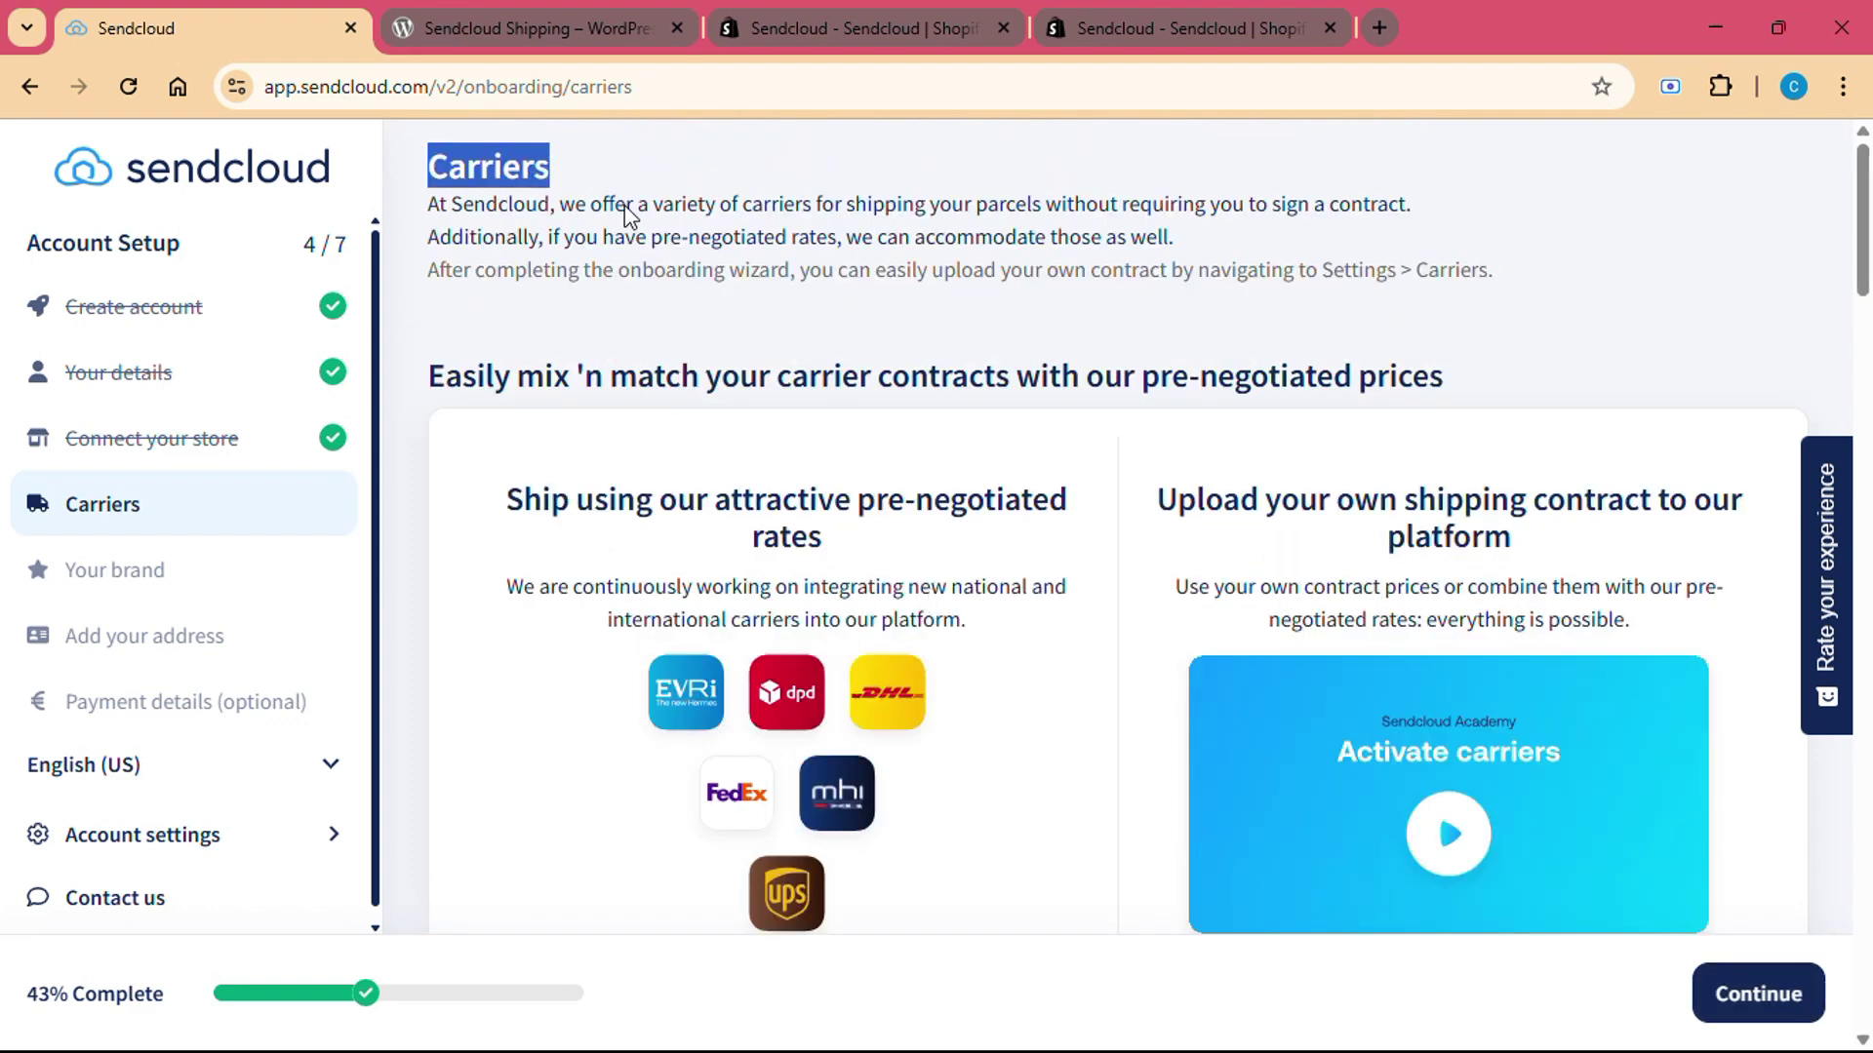
scroll(828, 359, "down", 2)
scroll(828, 352, "down", 2)
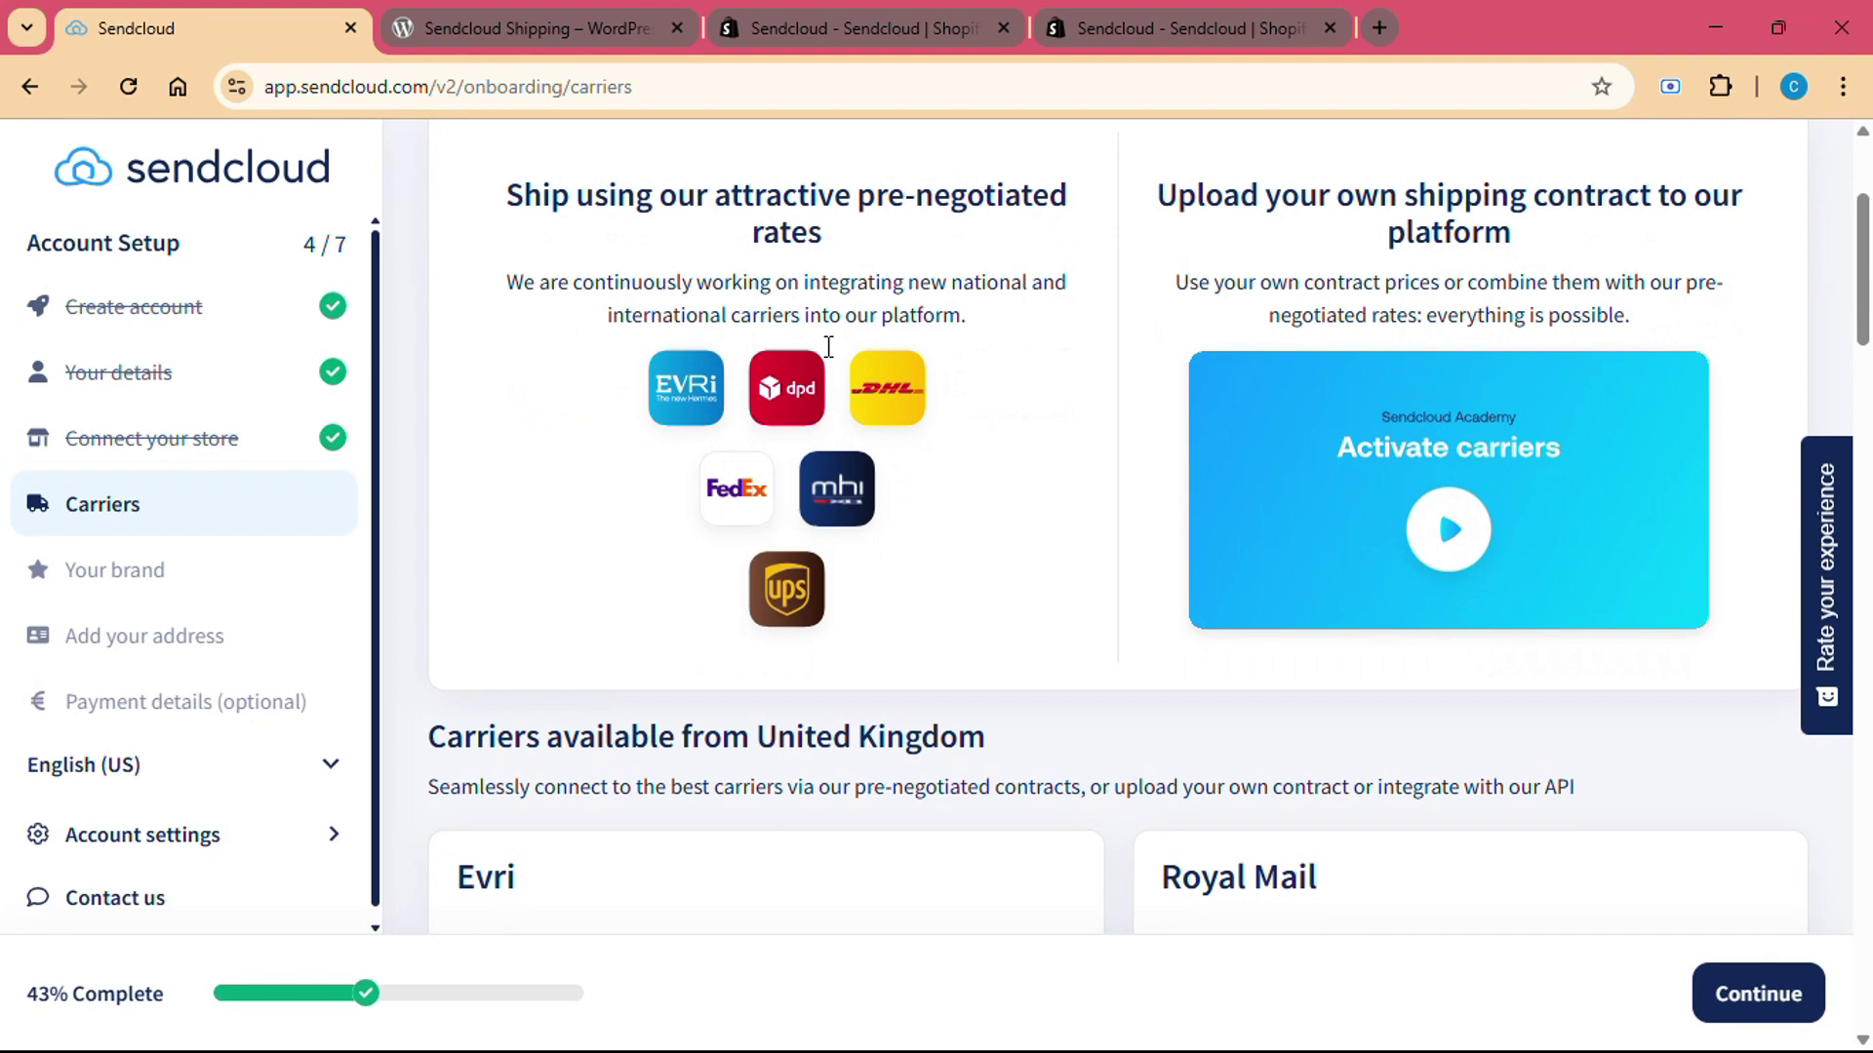
scroll(828, 352, "down", 3)
scroll(828, 358, "down", 1)
scroll(828, 357, "down", 1)
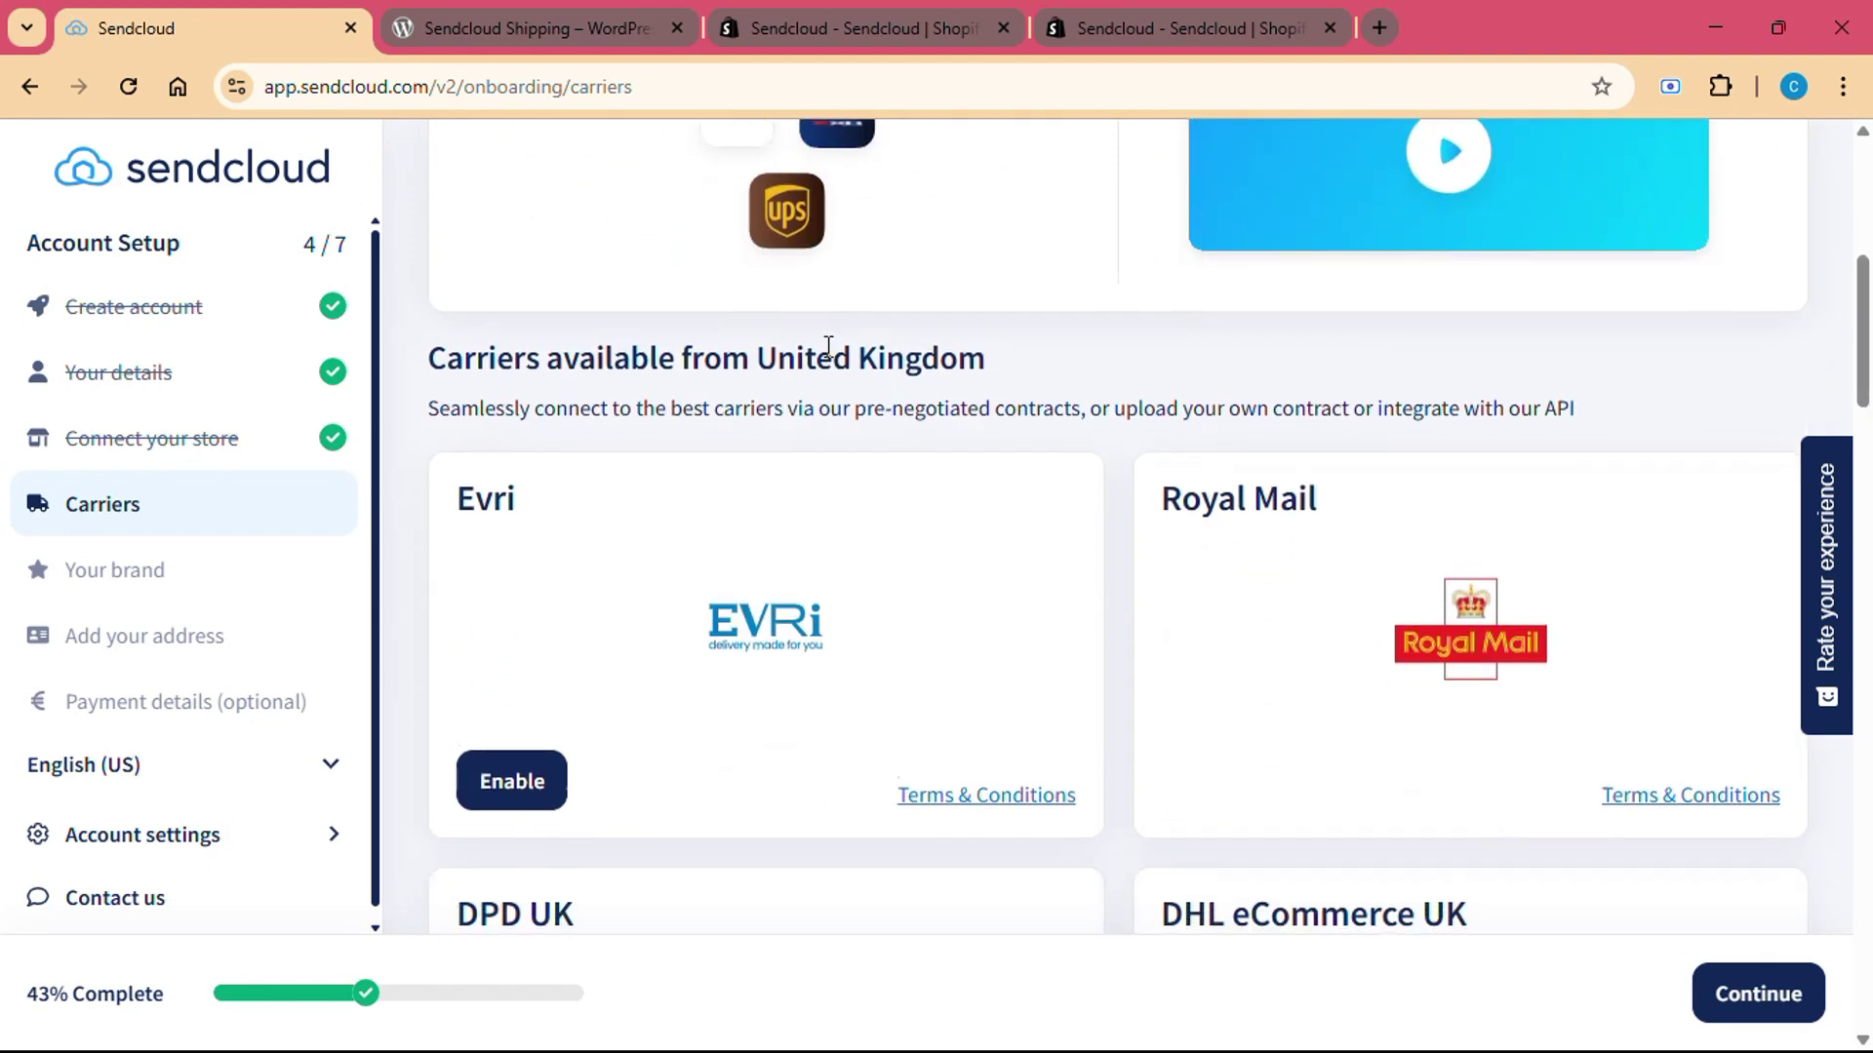
scroll(828, 352, "down", 1)
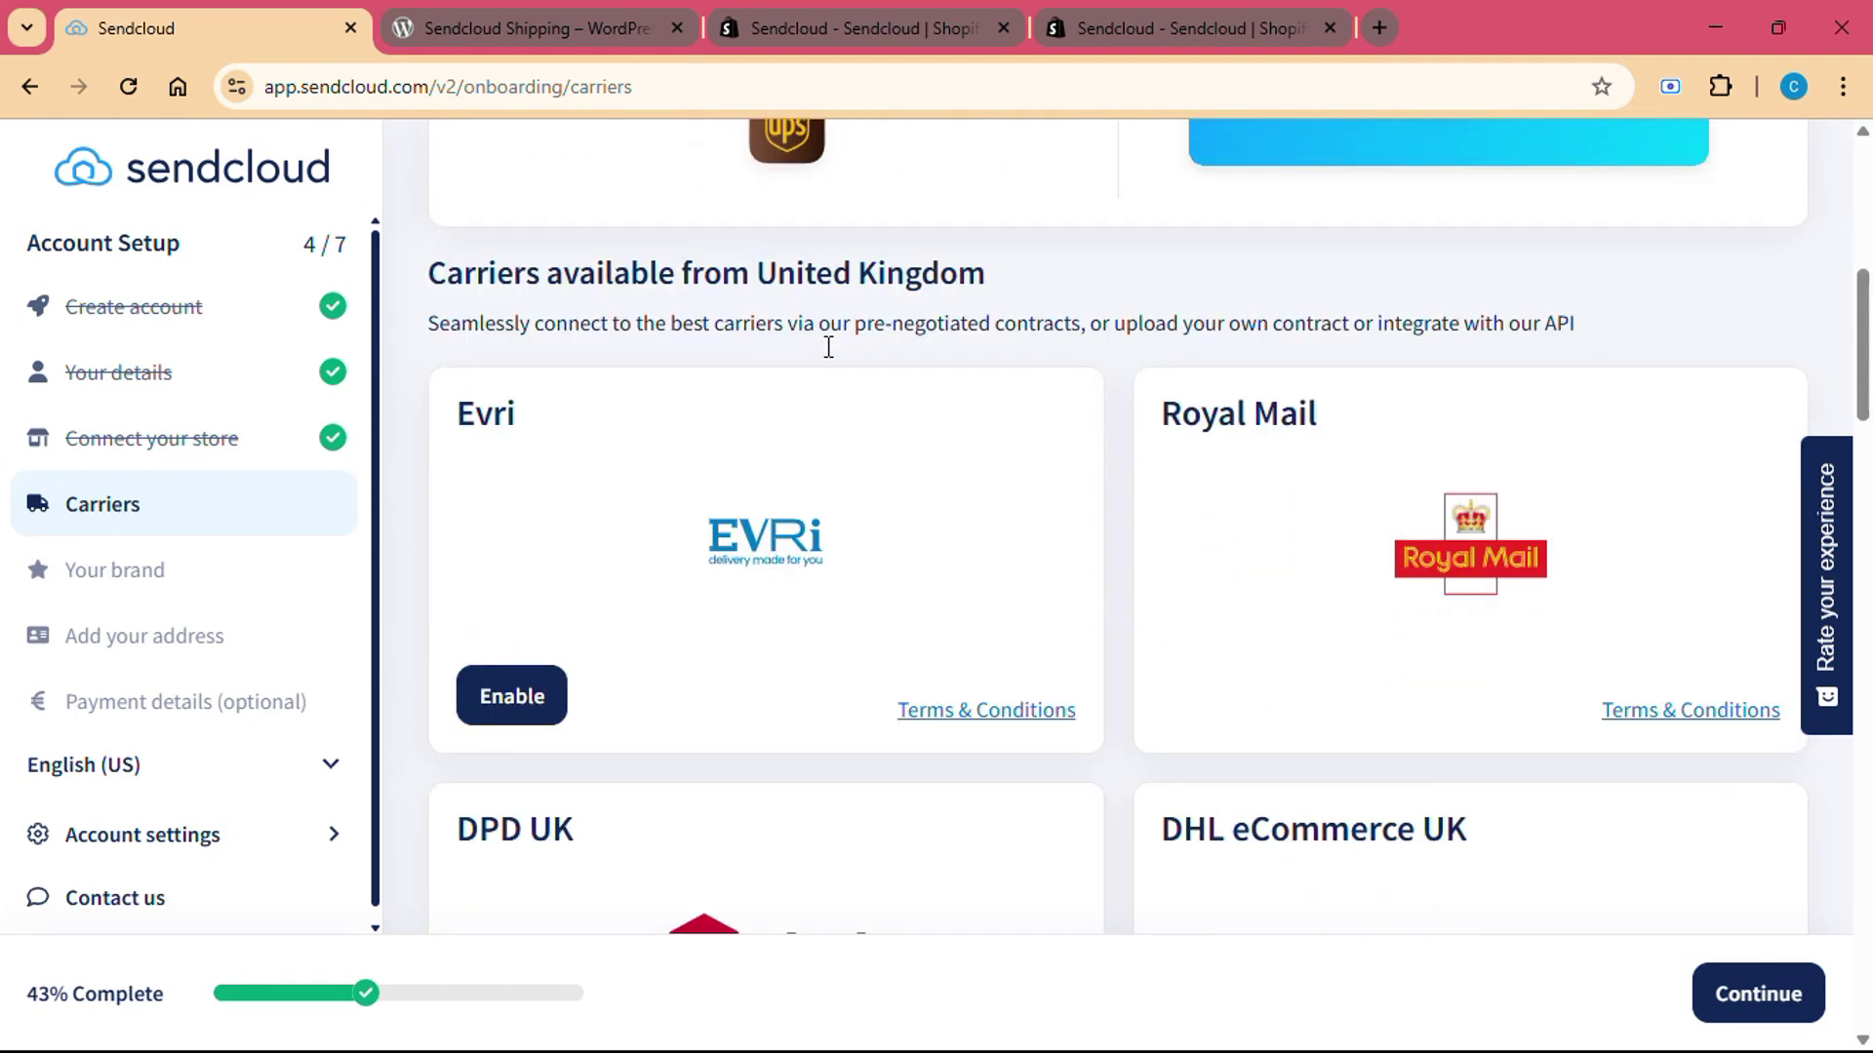
scroll(829, 348, "up", 2)
scroll(828, 348, "up", 1)
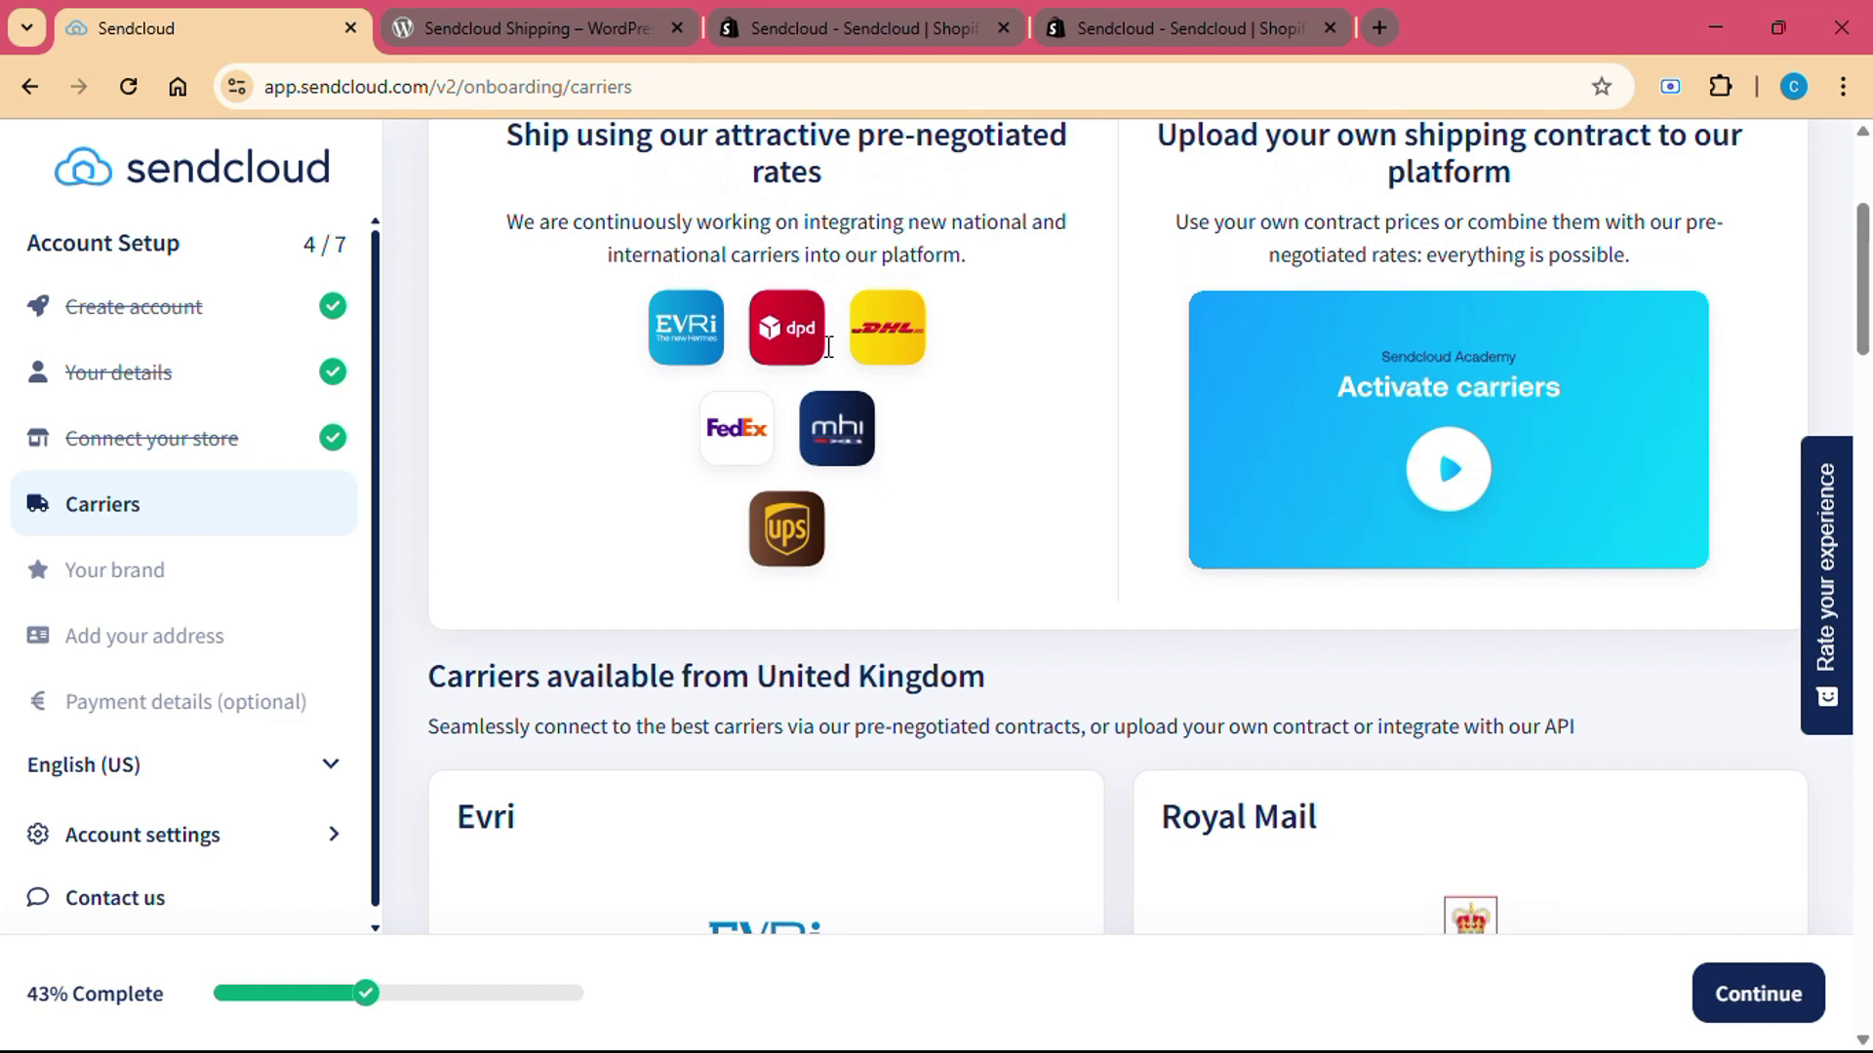
scroll(828, 352, "down", 4)
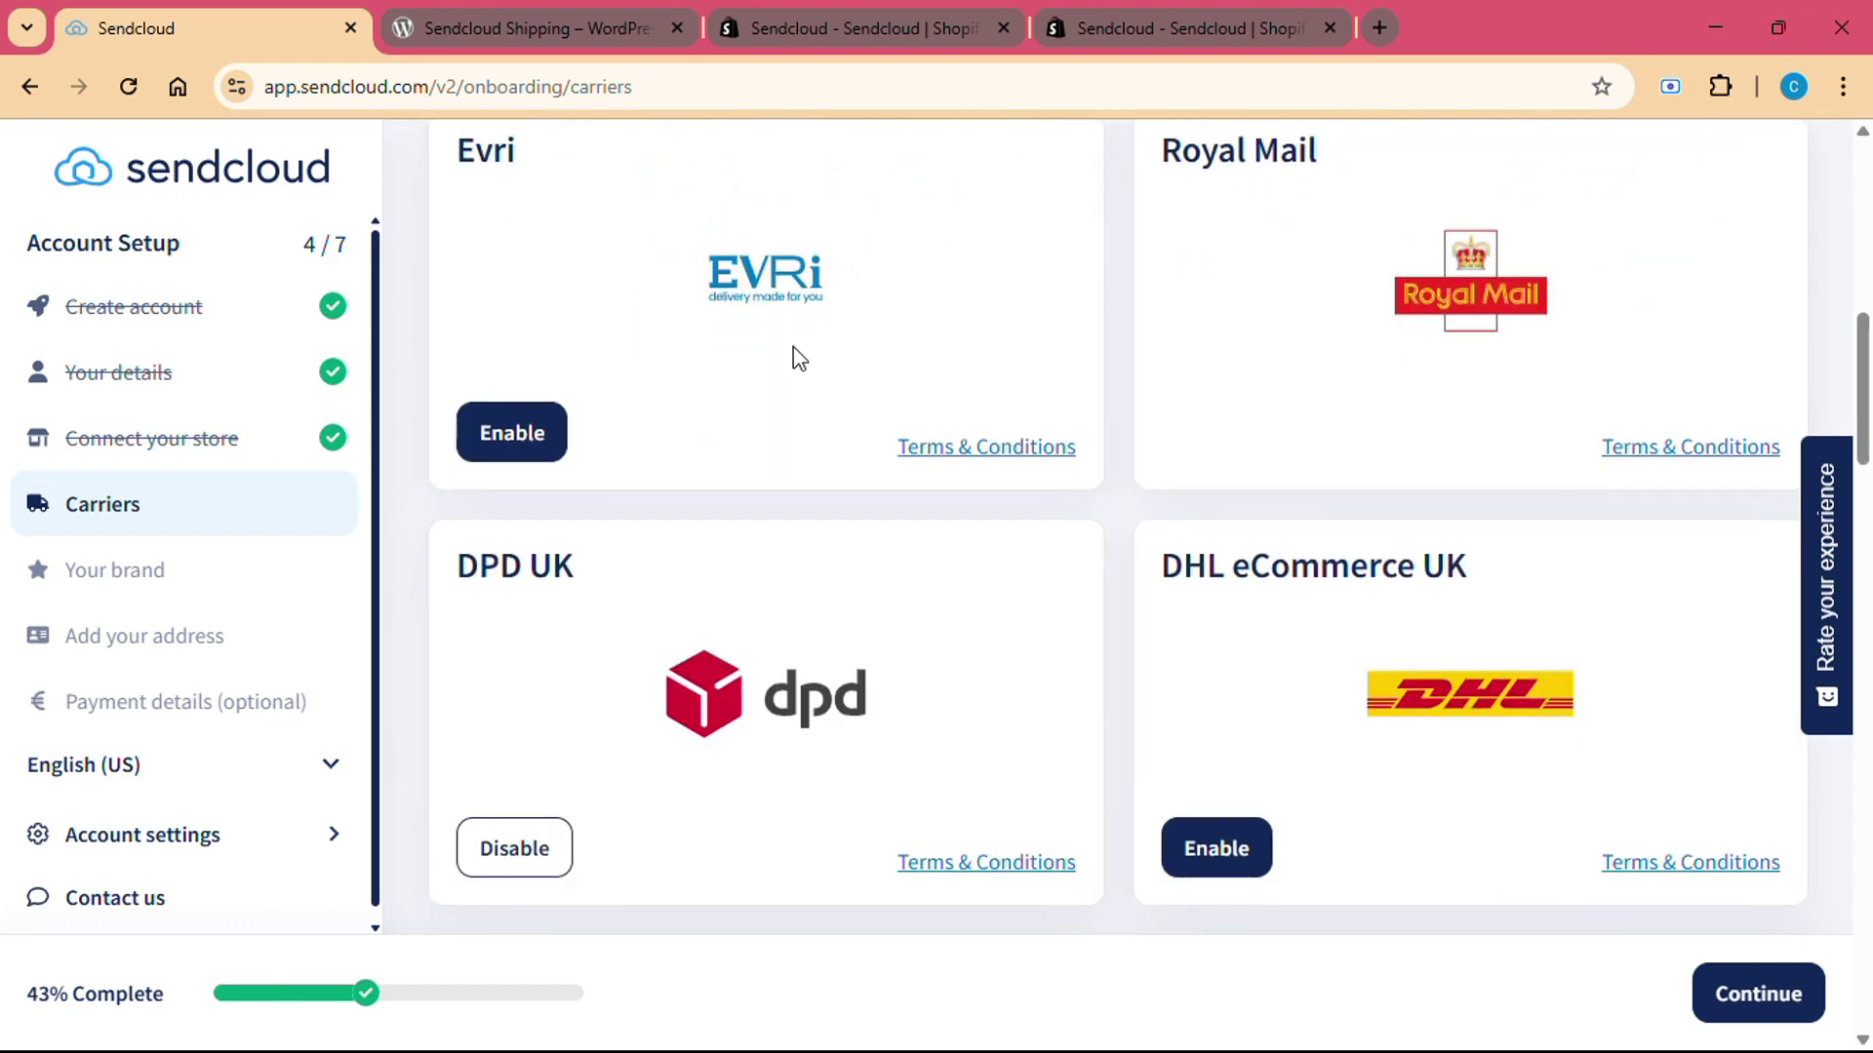
Step: Activate the Evri and DHL eCommerce UK carriers, dismissing each confirmation
left_click(525, 436)
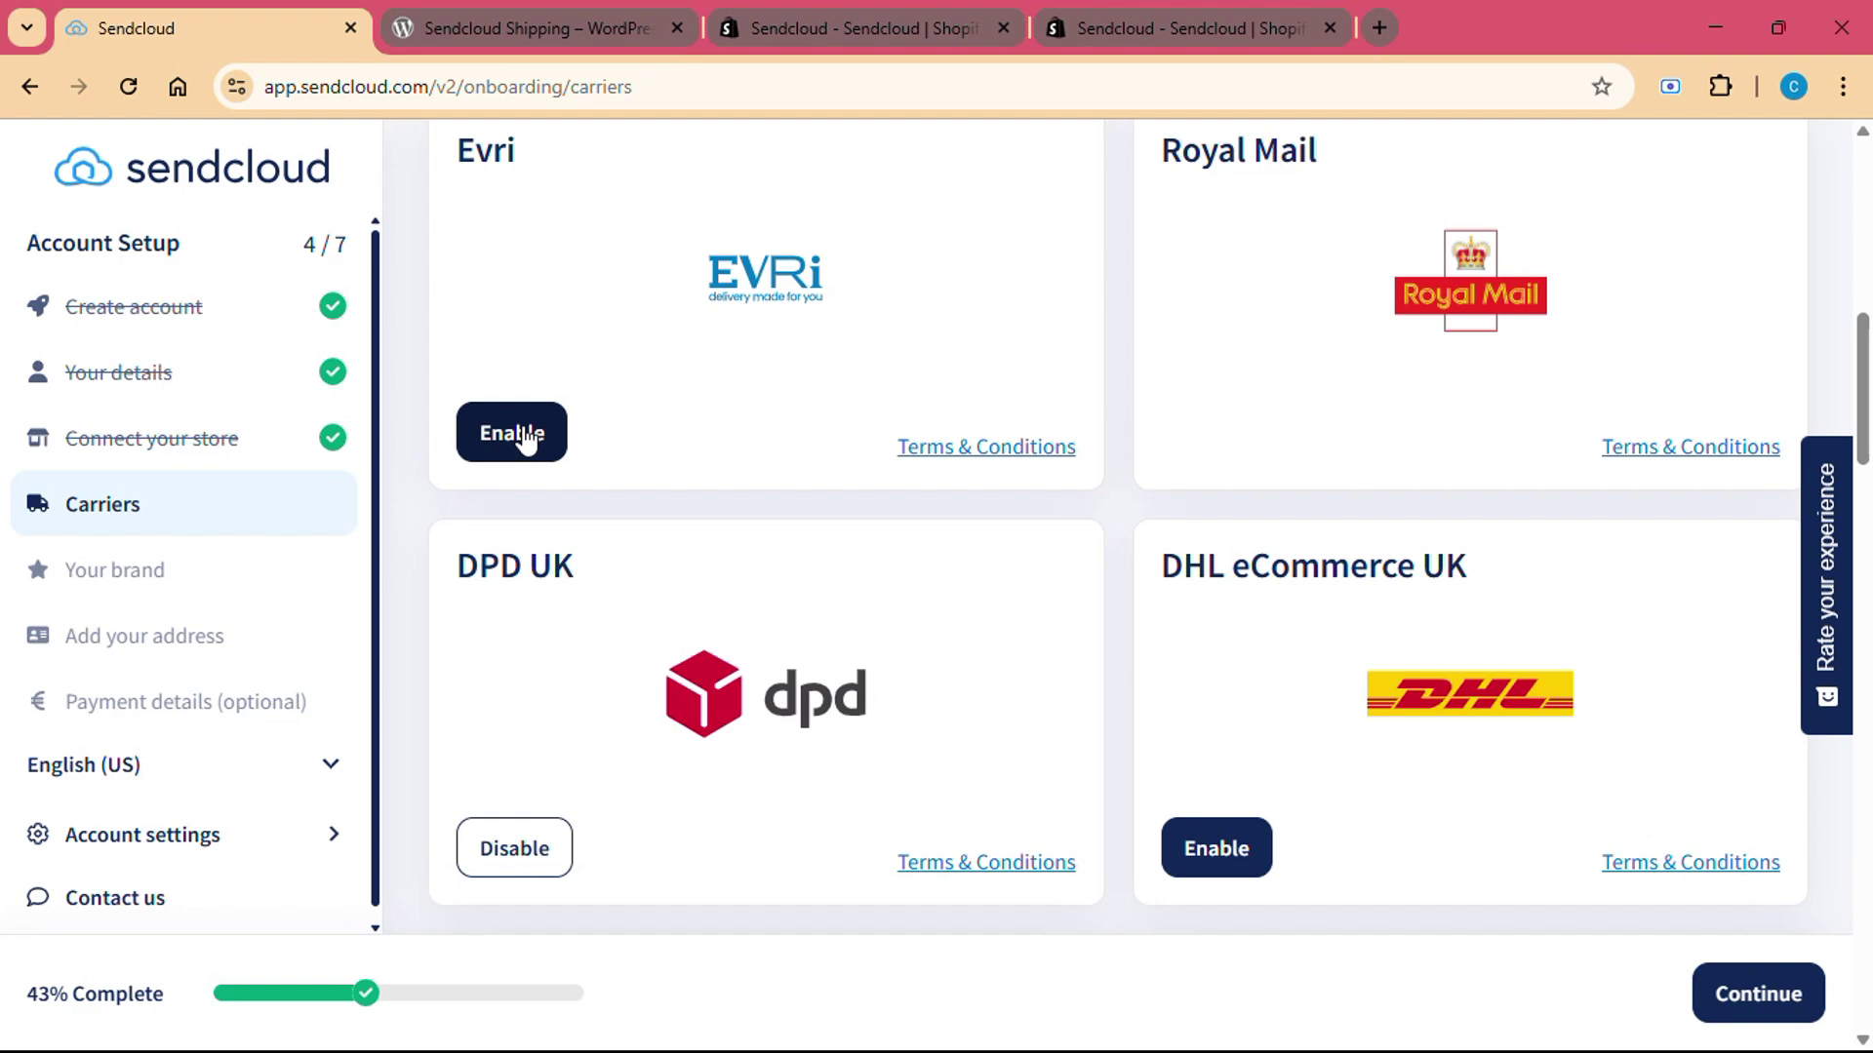
scroll(1156, 685, "down", 1)
scroll(1155, 686, "down", 1)
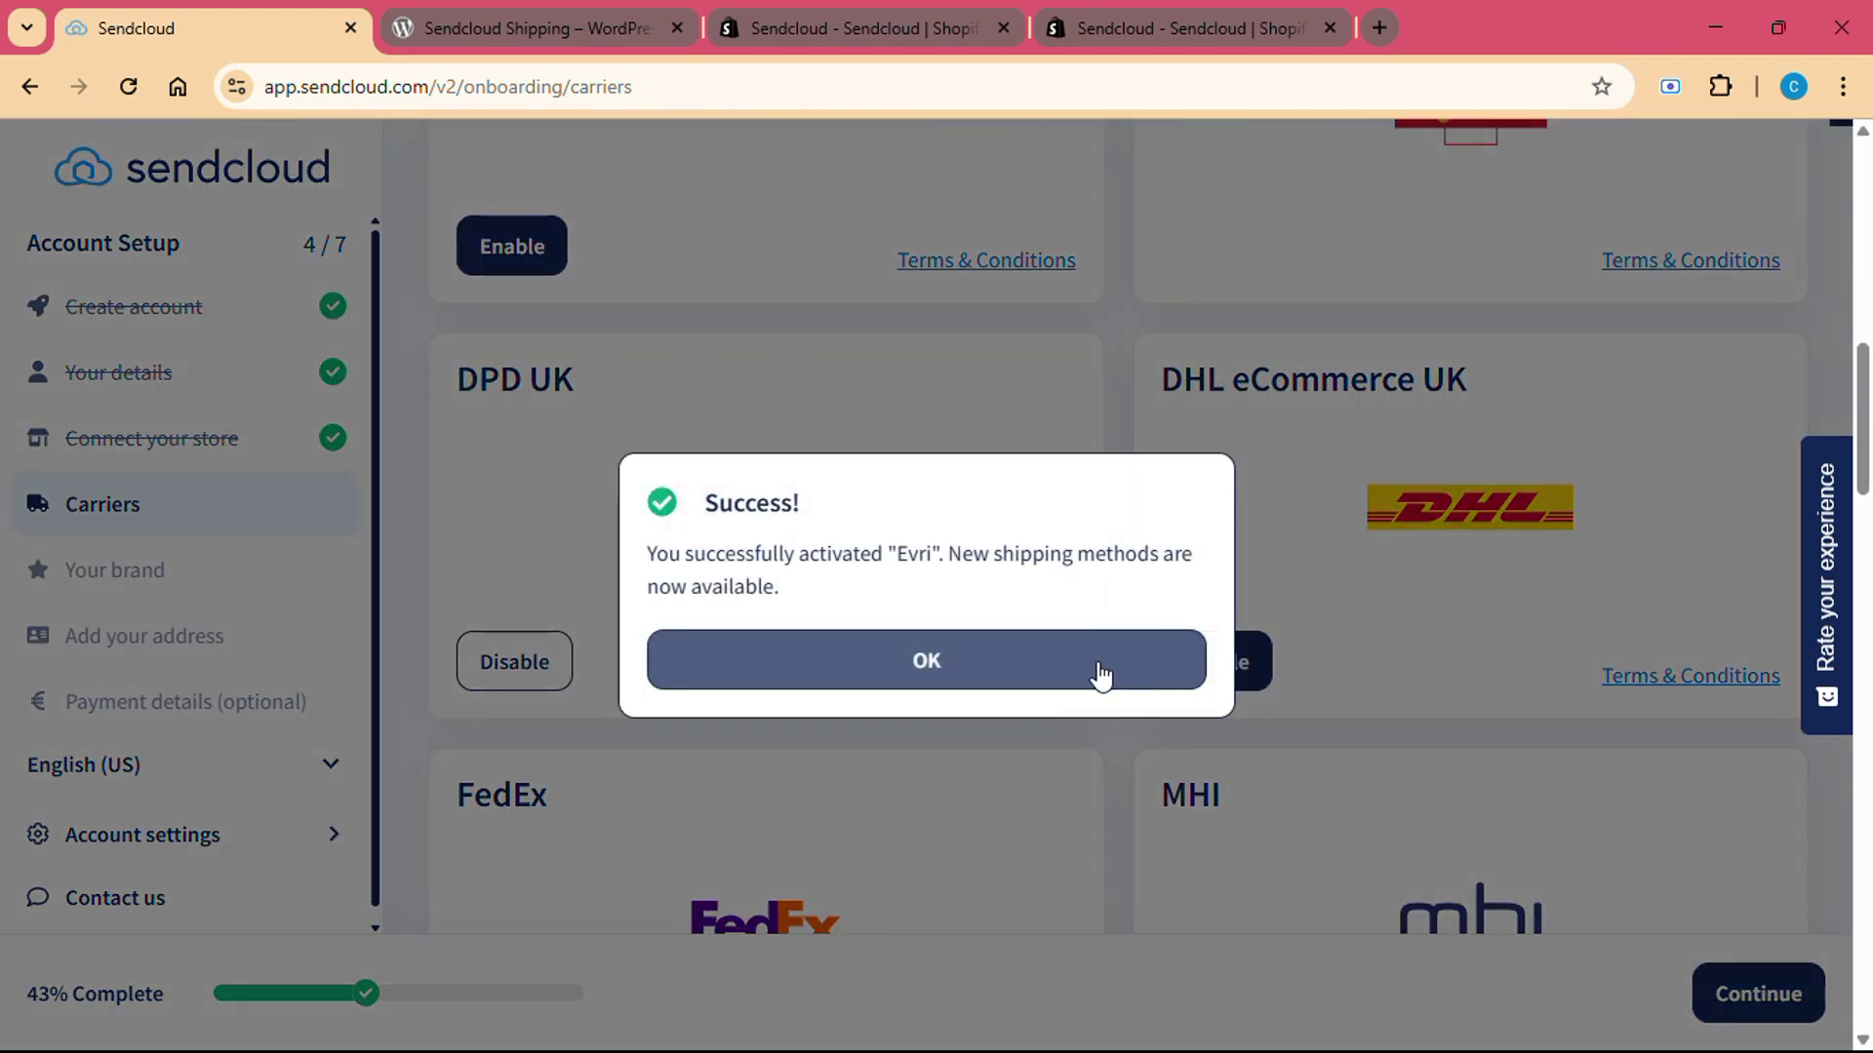
left_click(1099, 676)
left_click(1230, 661)
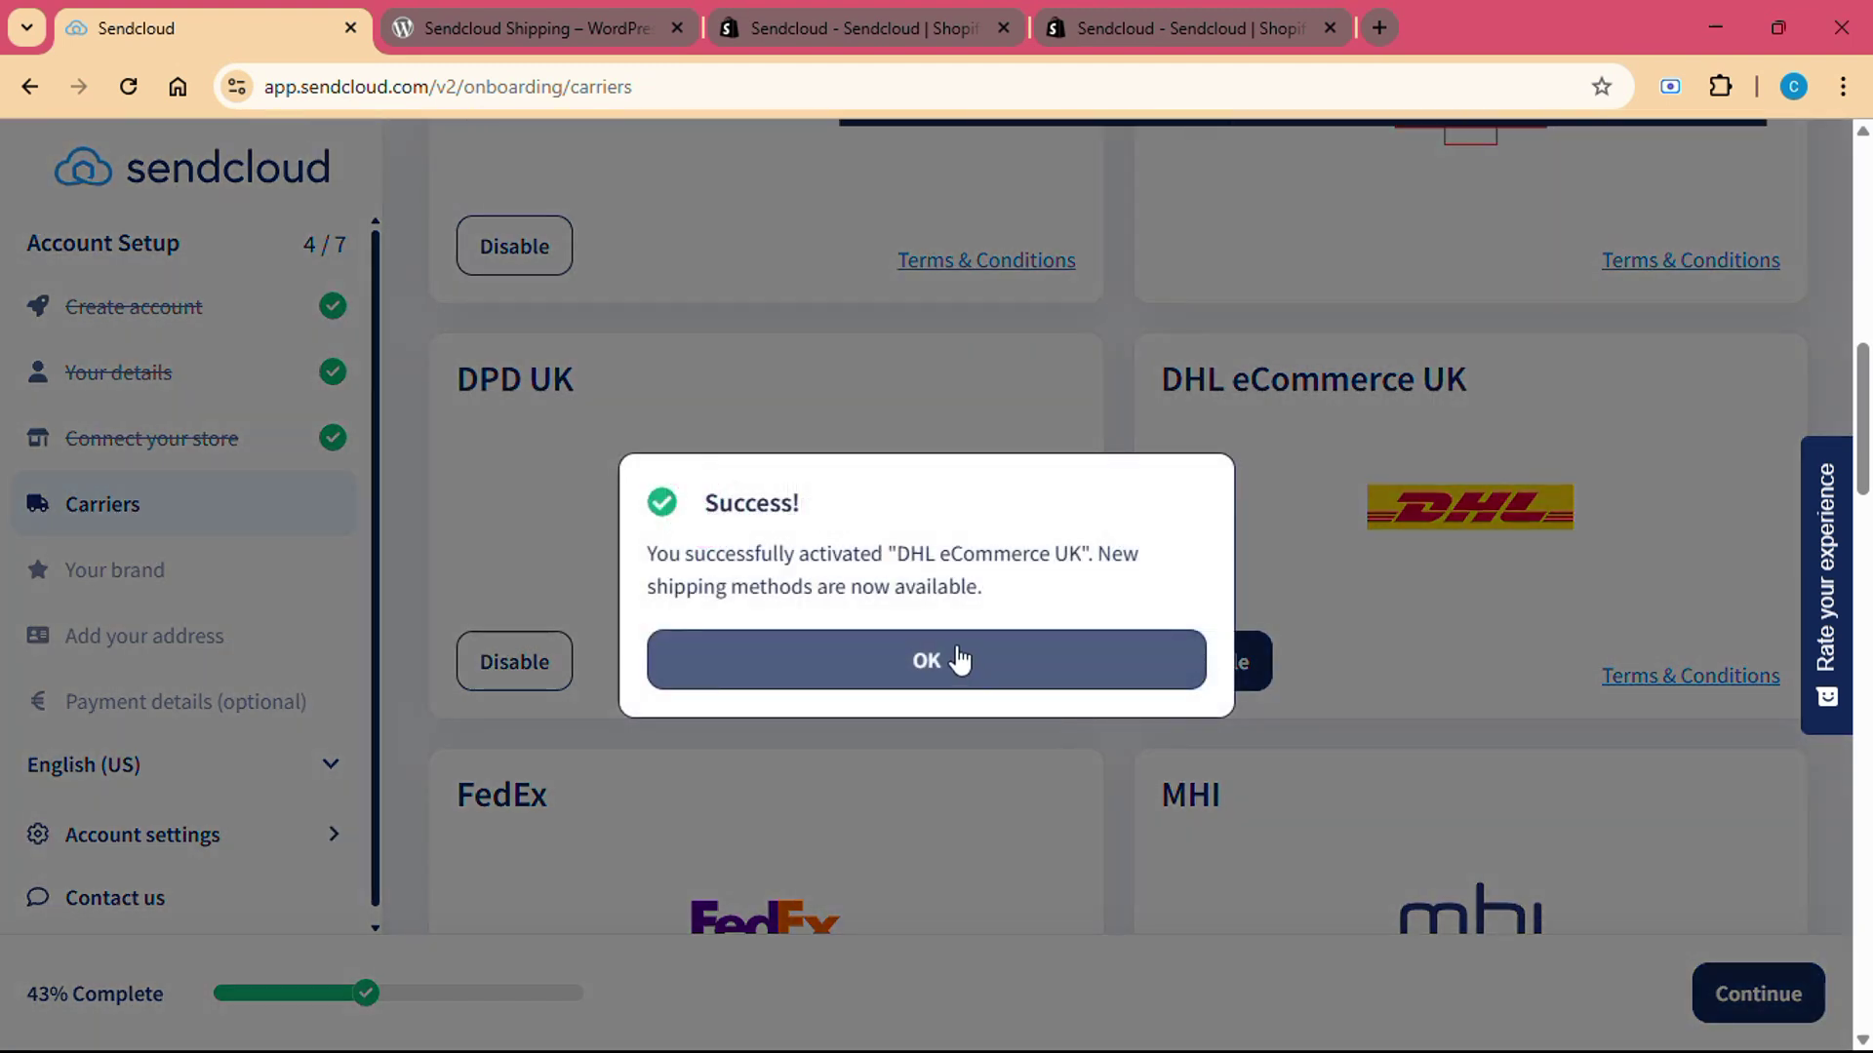
left_click(958, 660)
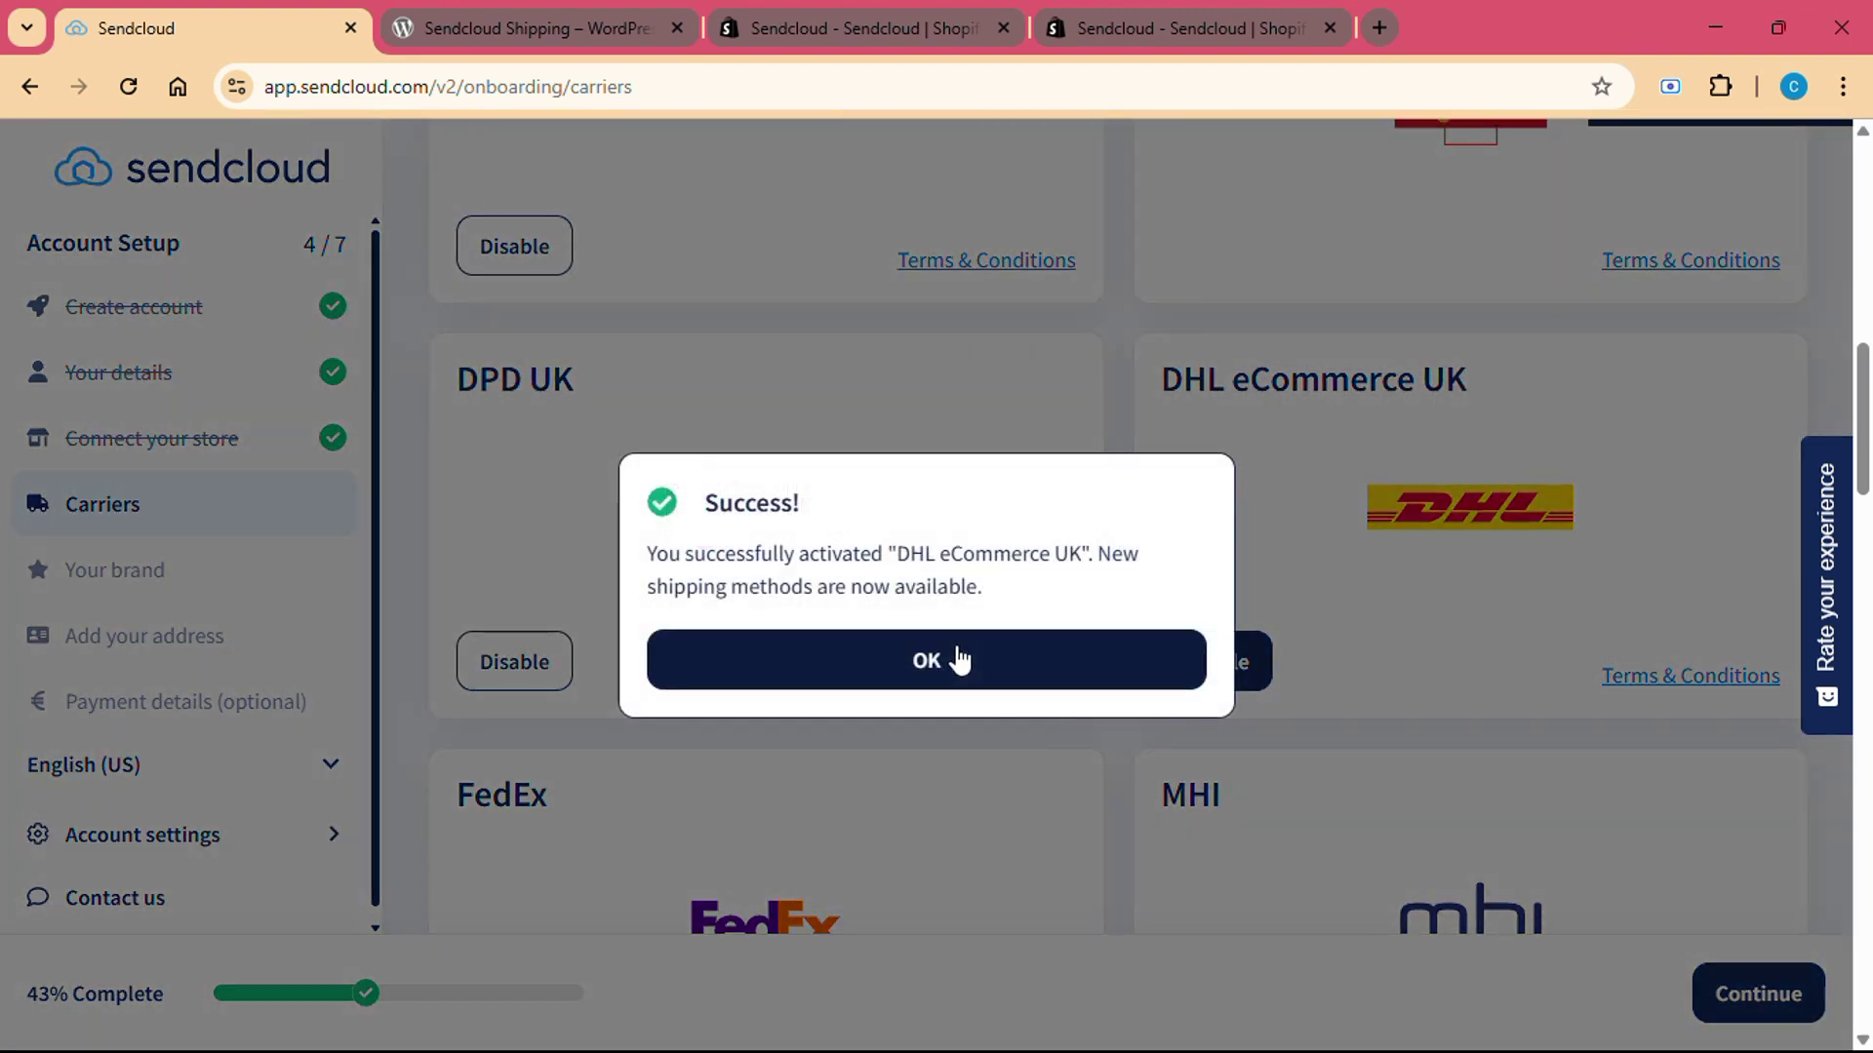
scroll(955, 657, "down", 2)
scroll(955, 657, "down", 2)
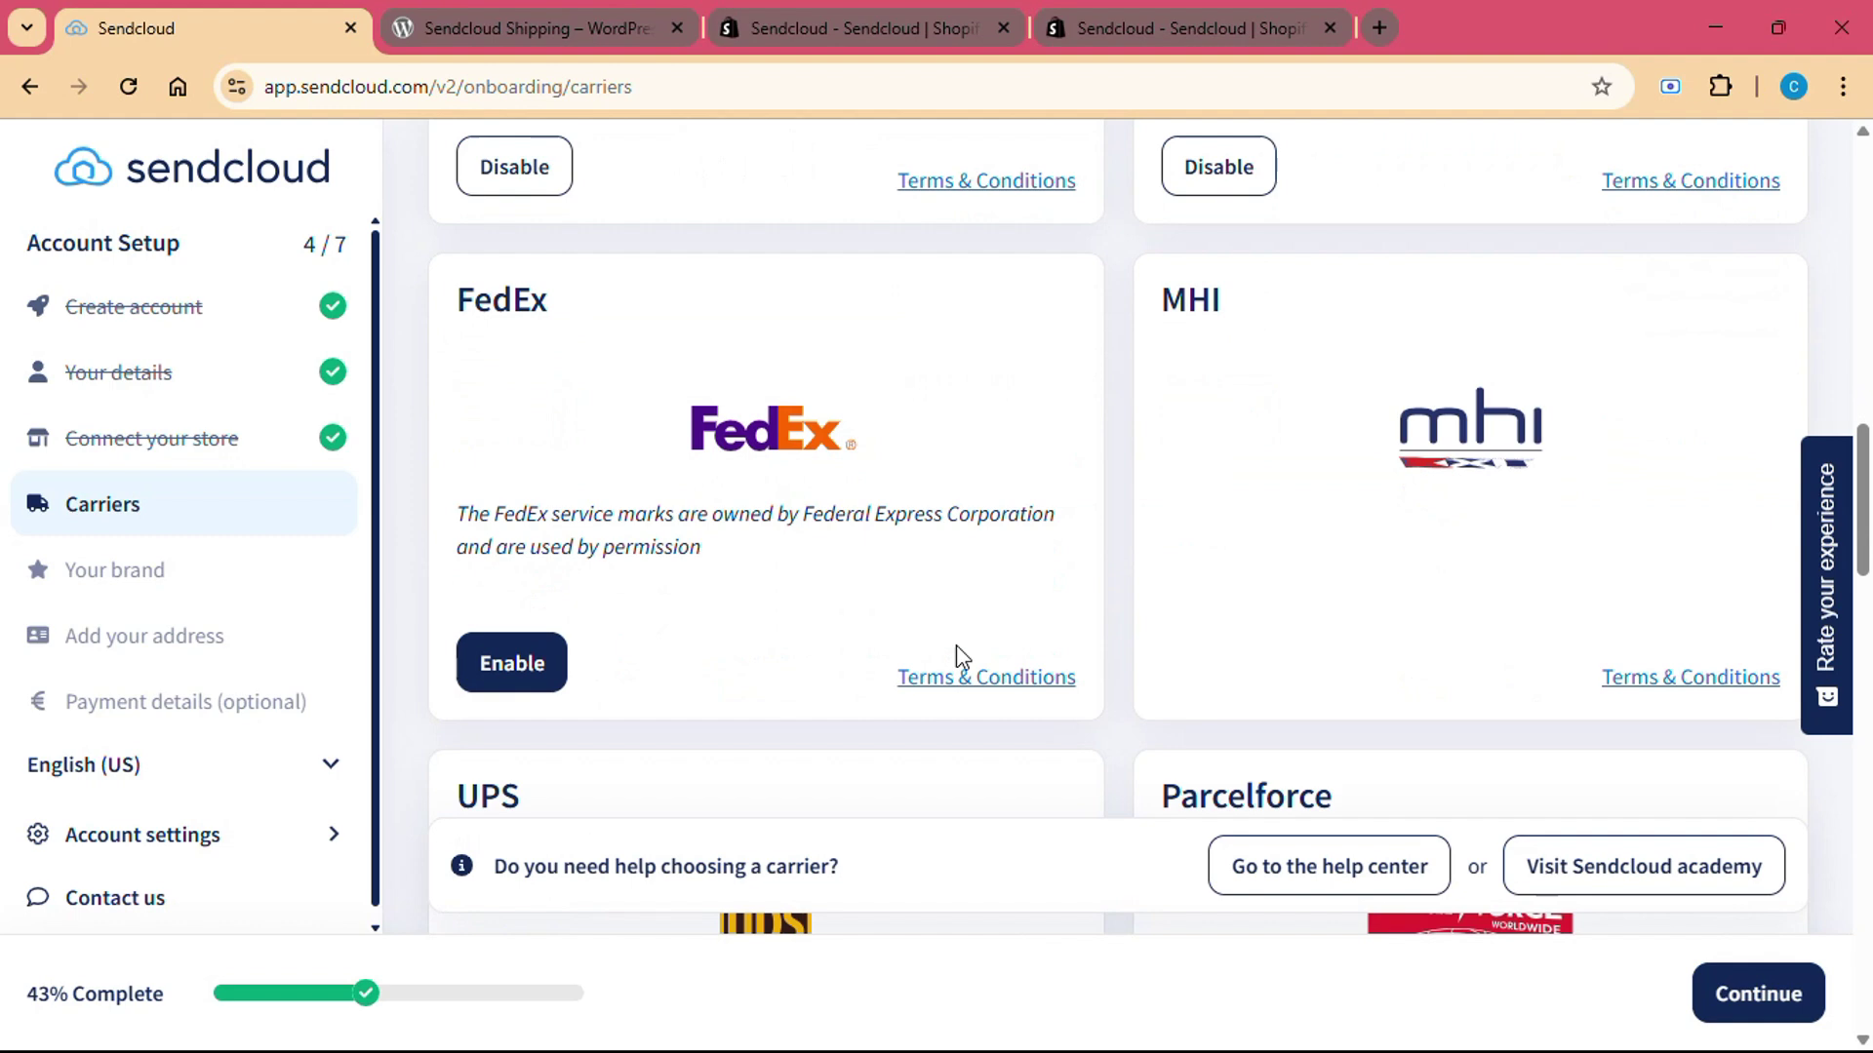
scroll(956, 656, "down", 1)
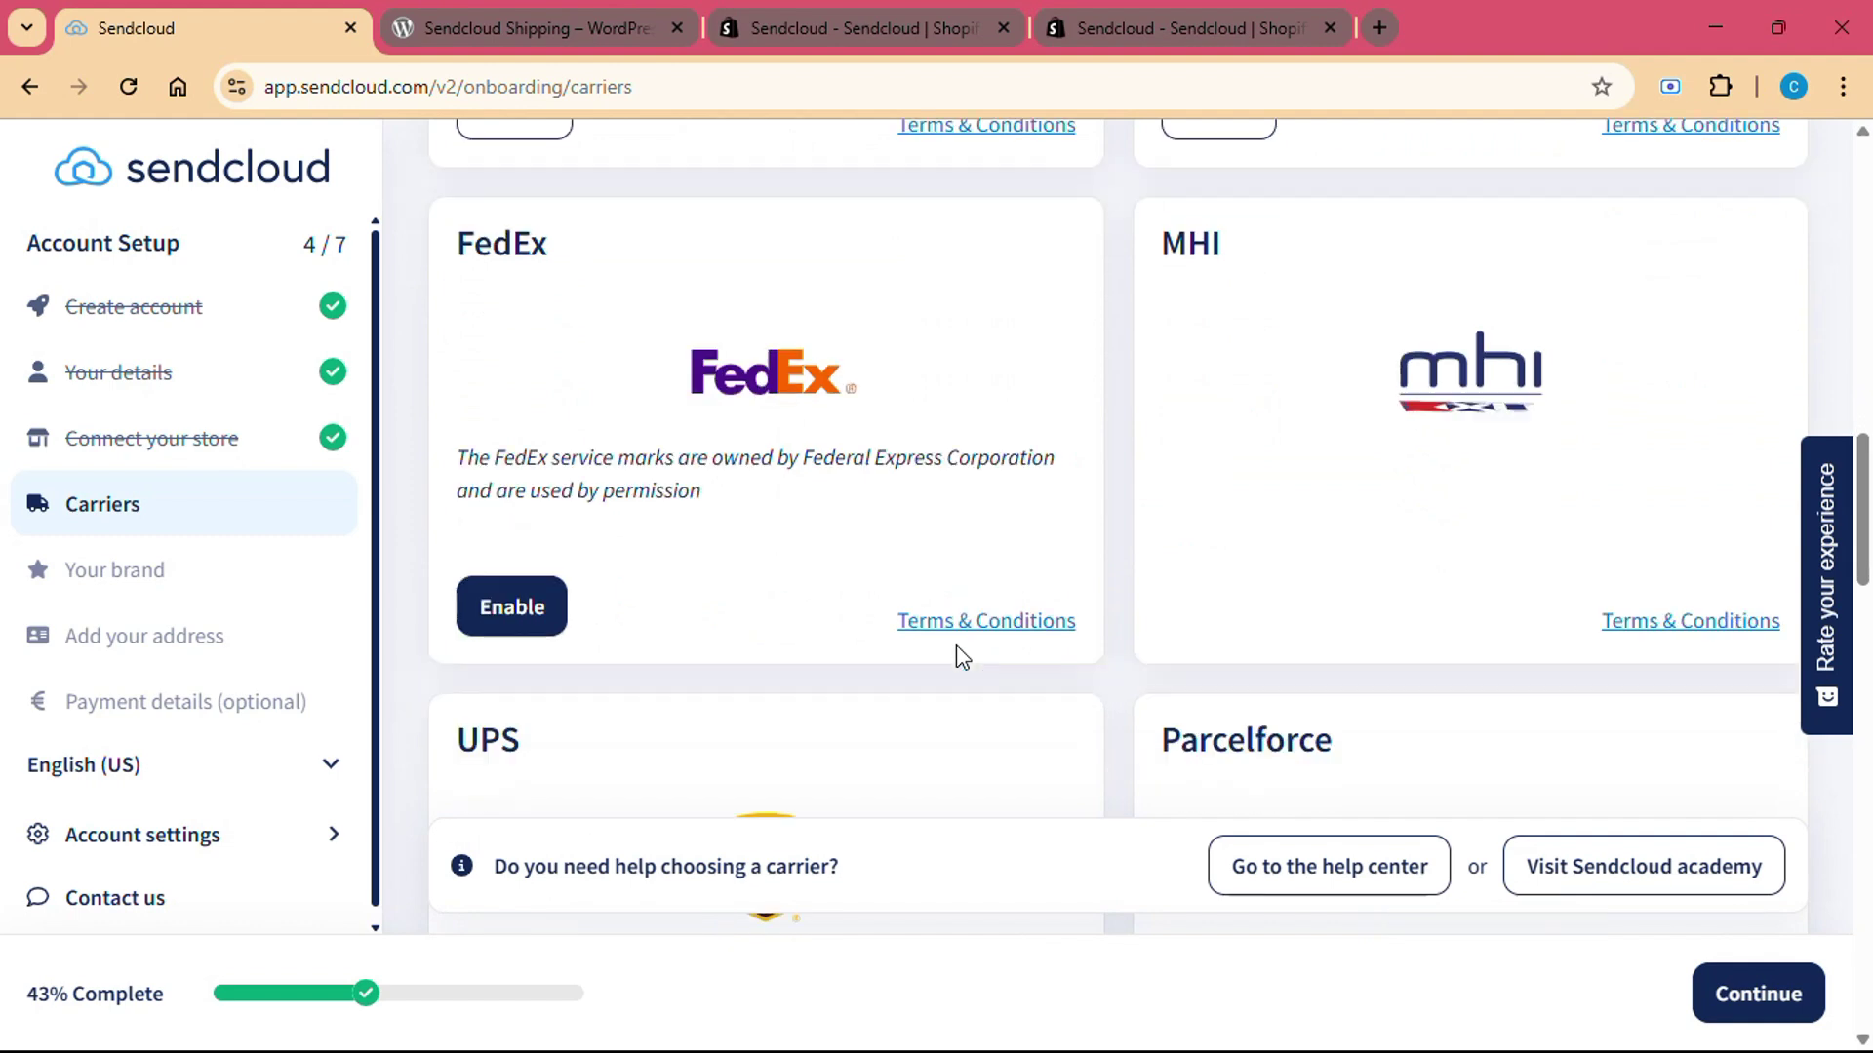
Step: Activate FedEx after accepting its licence agreement, then activate UPS
left_click(506, 626)
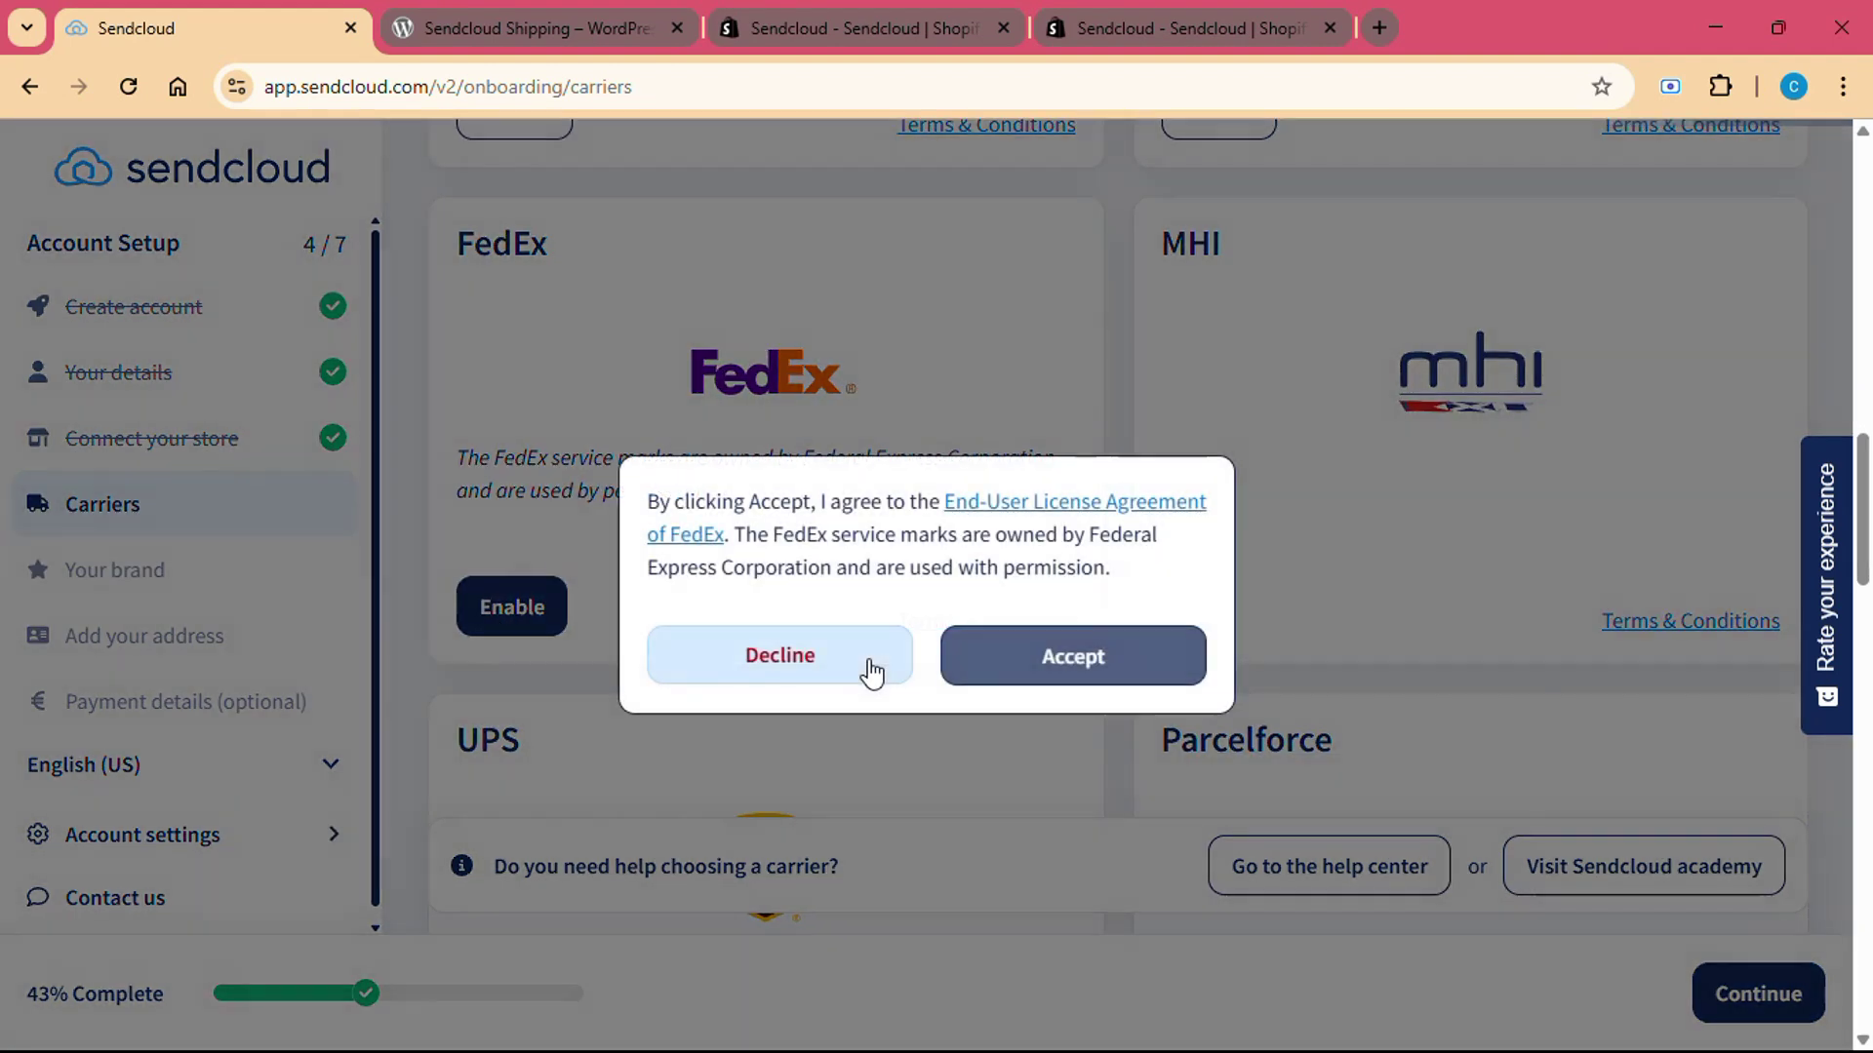
left_click(1096, 653)
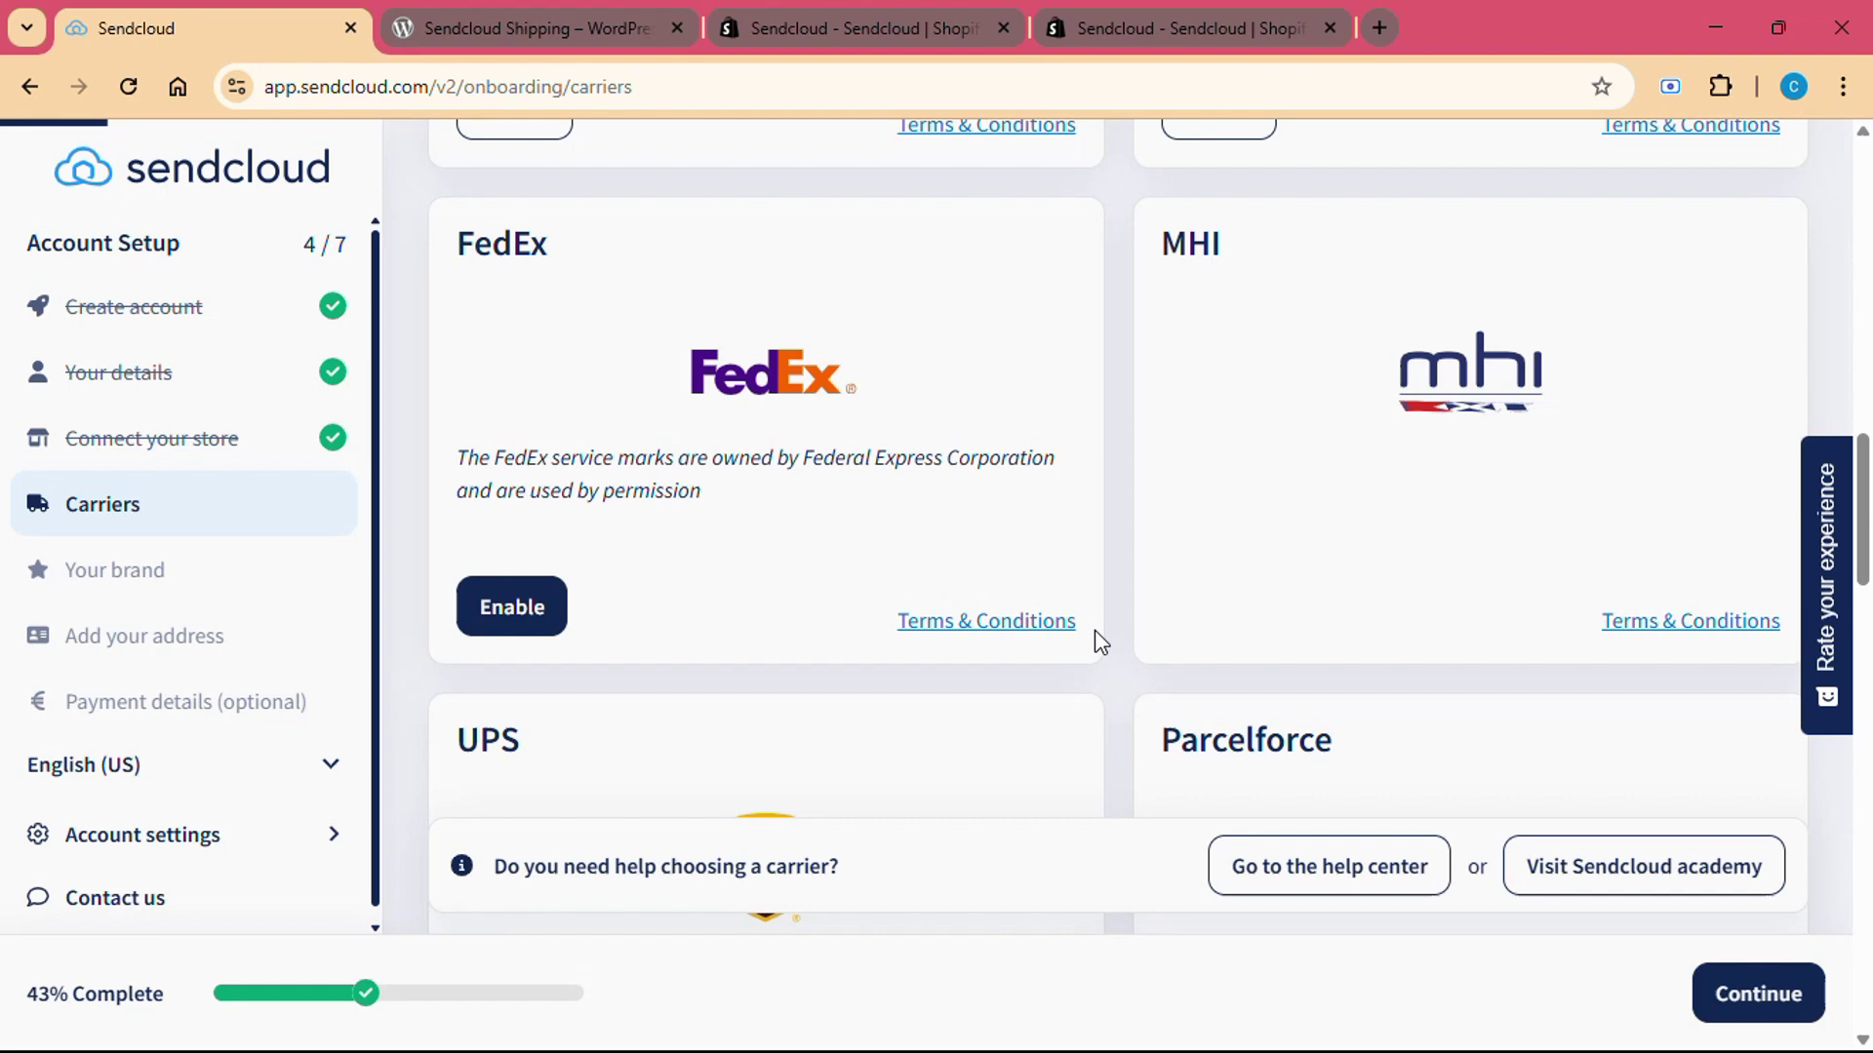
scroll(1101, 645, "down", 1)
scroll(1101, 645, "down", 2)
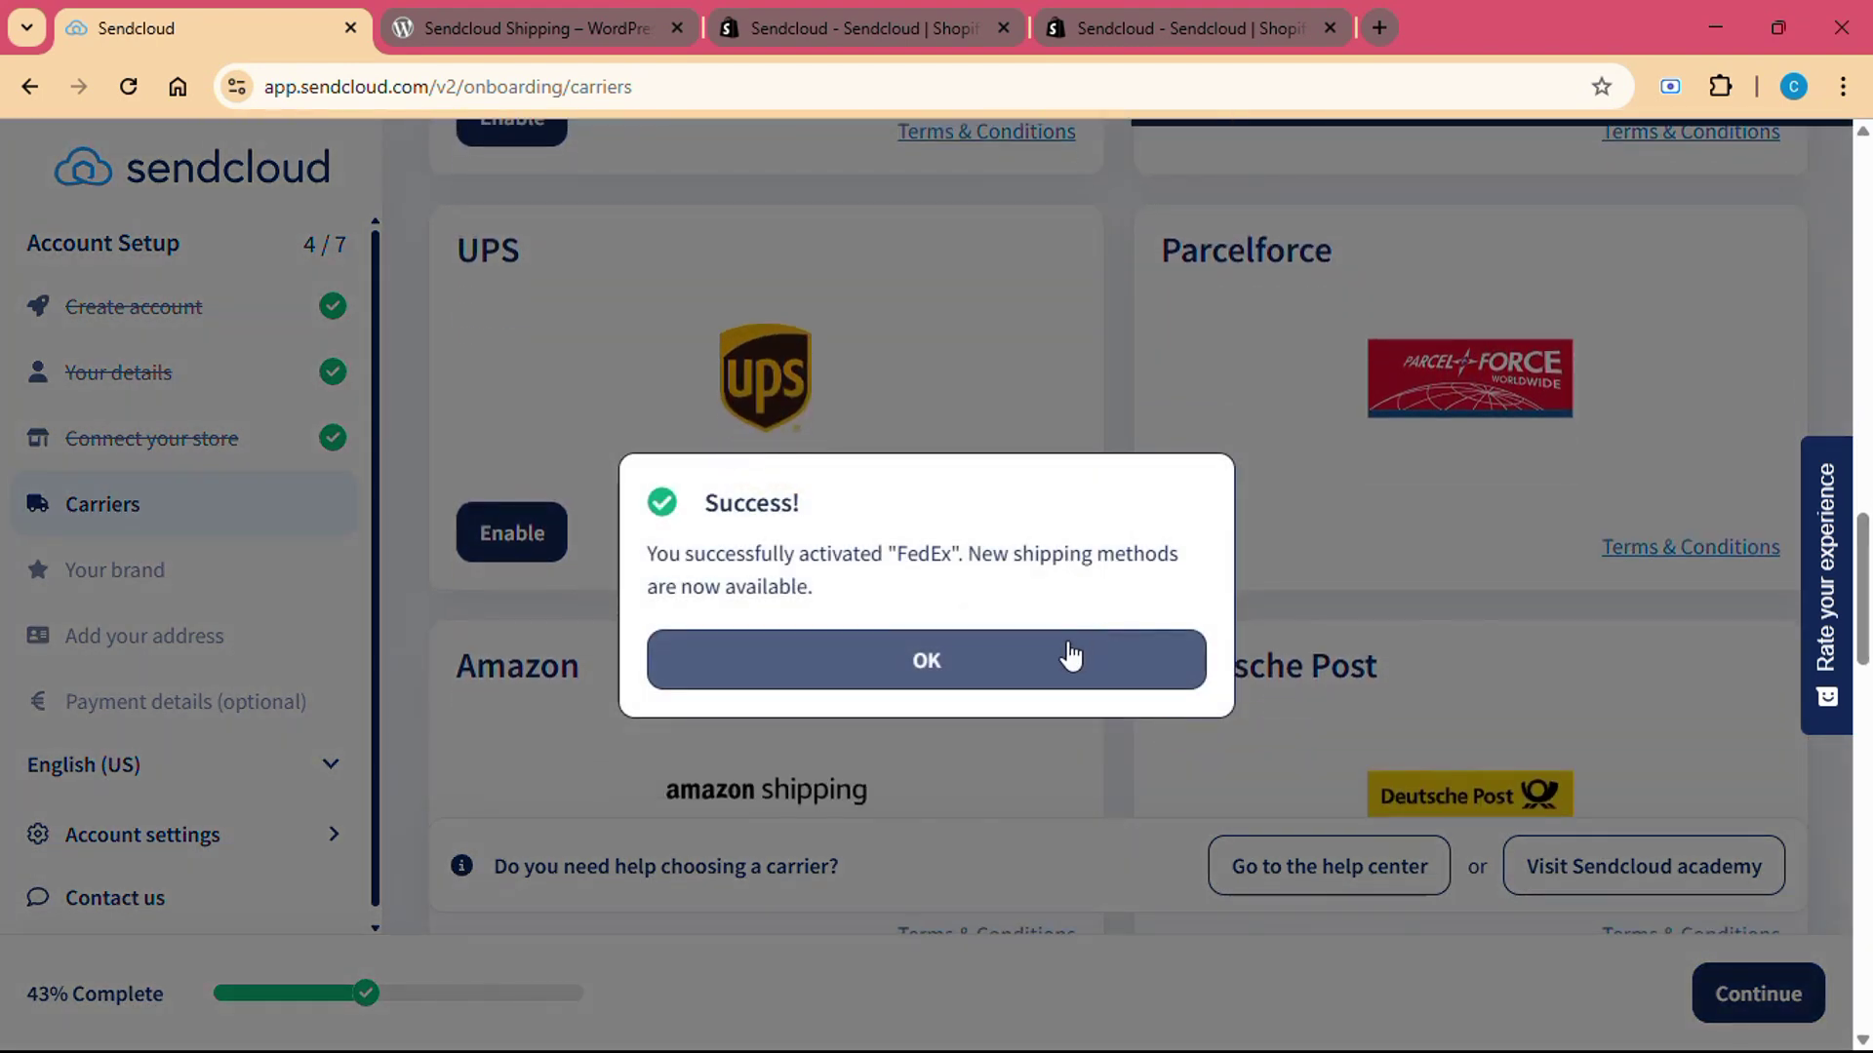
left_click(1069, 656)
scroll(1070, 657, "down", 1)
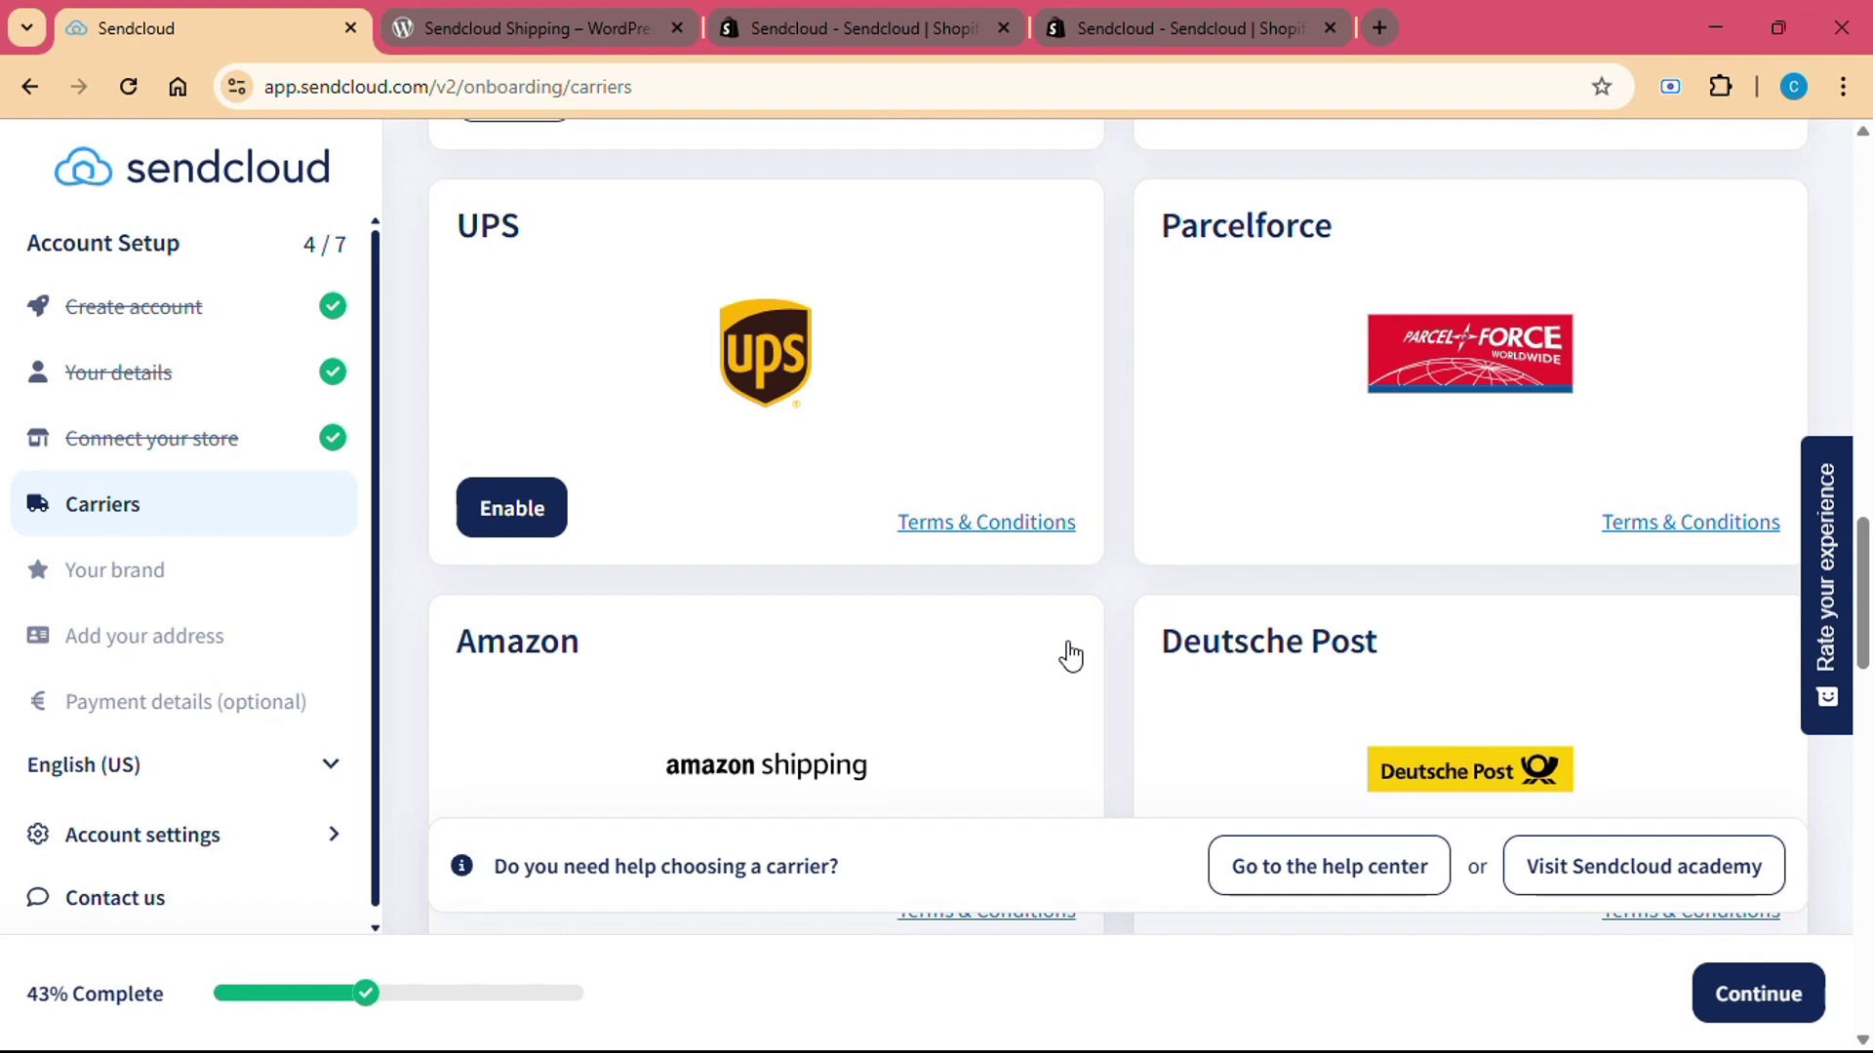
scroll(1069, 657, "down", 1)
left_click(462, 475)
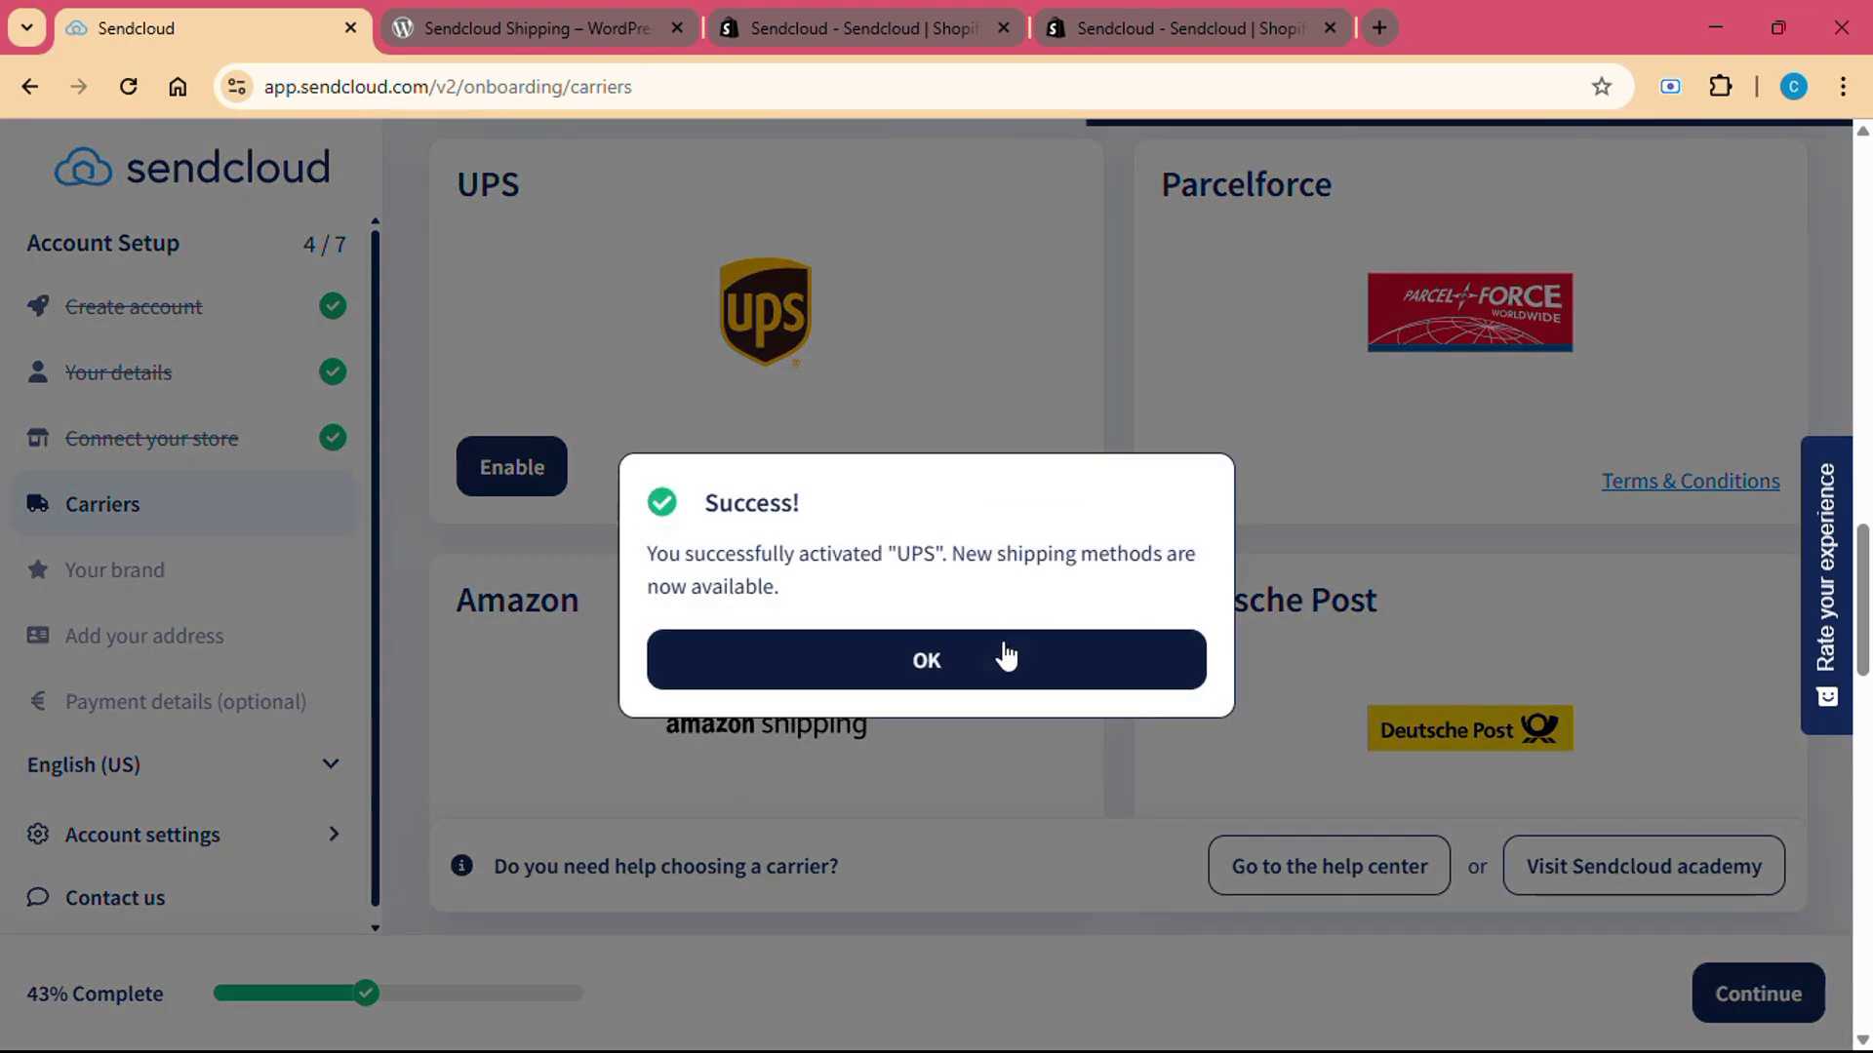
left_click(1005, 658)
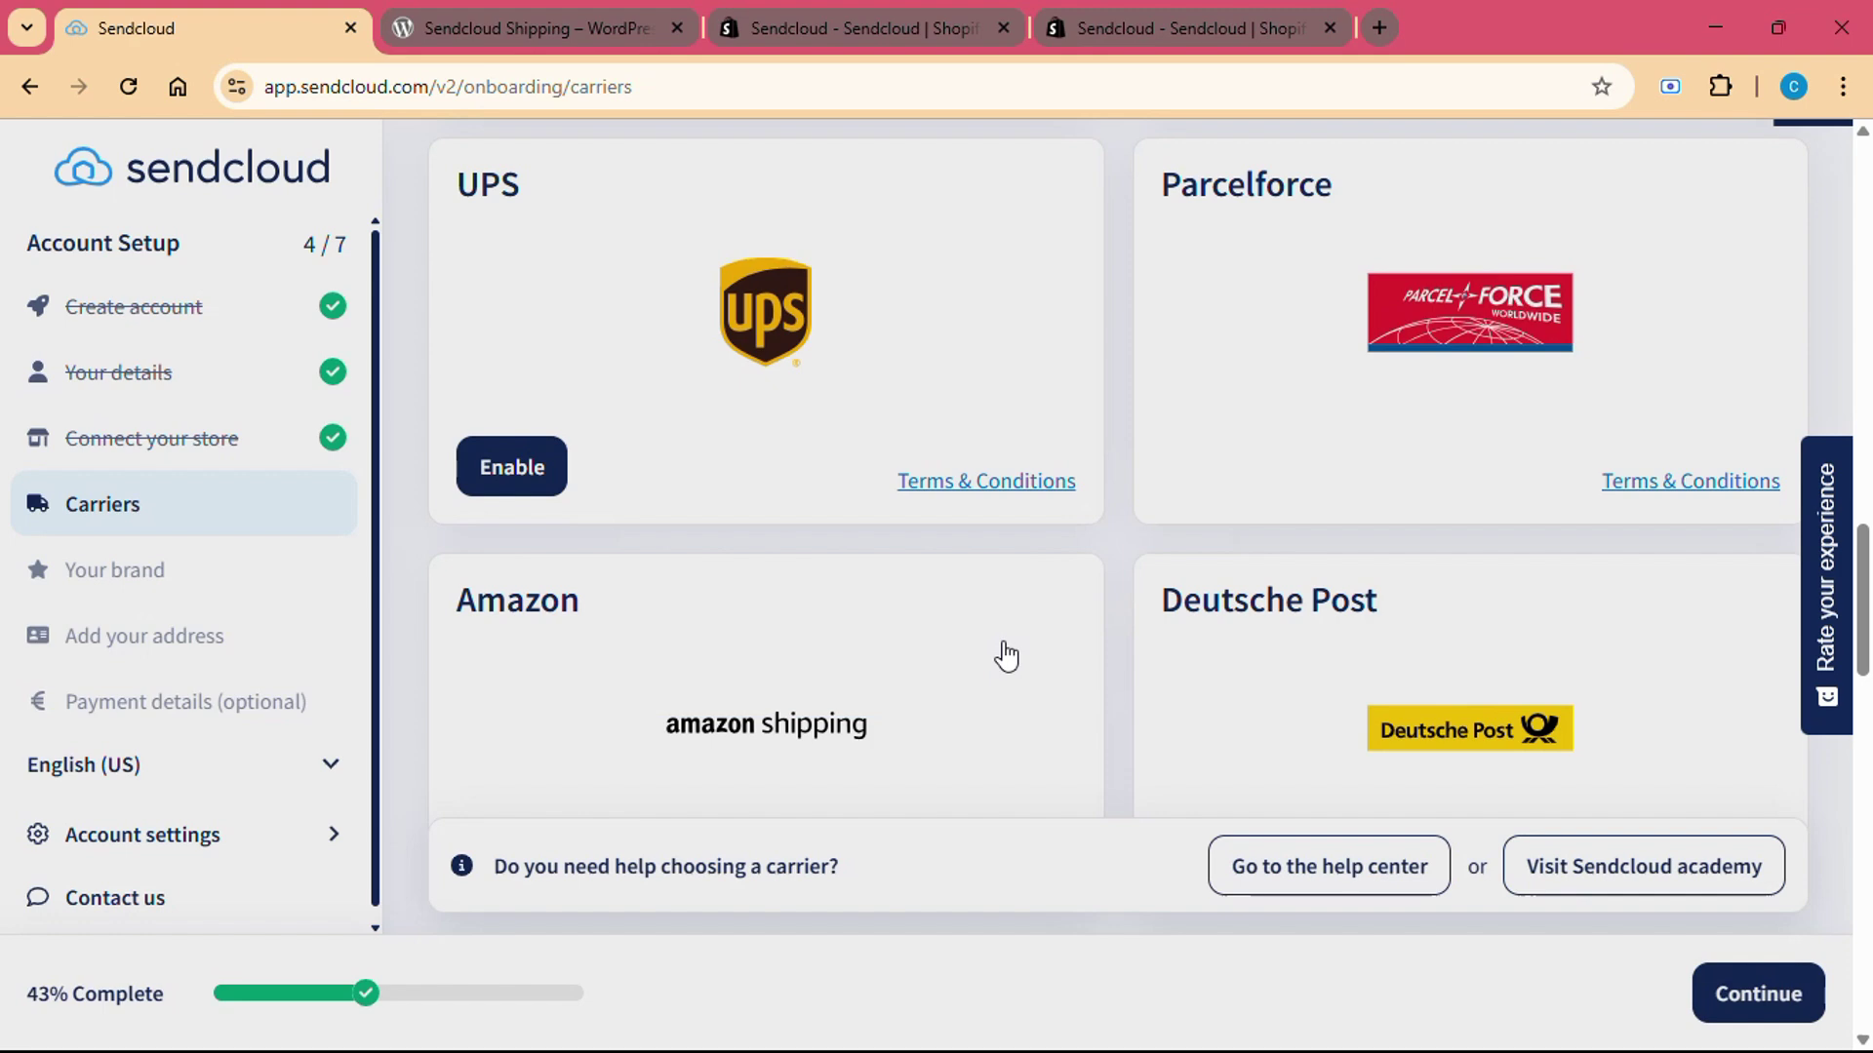
scroll(1004, 654, "down", 2)
scroll(1005, 653, "down", 1)
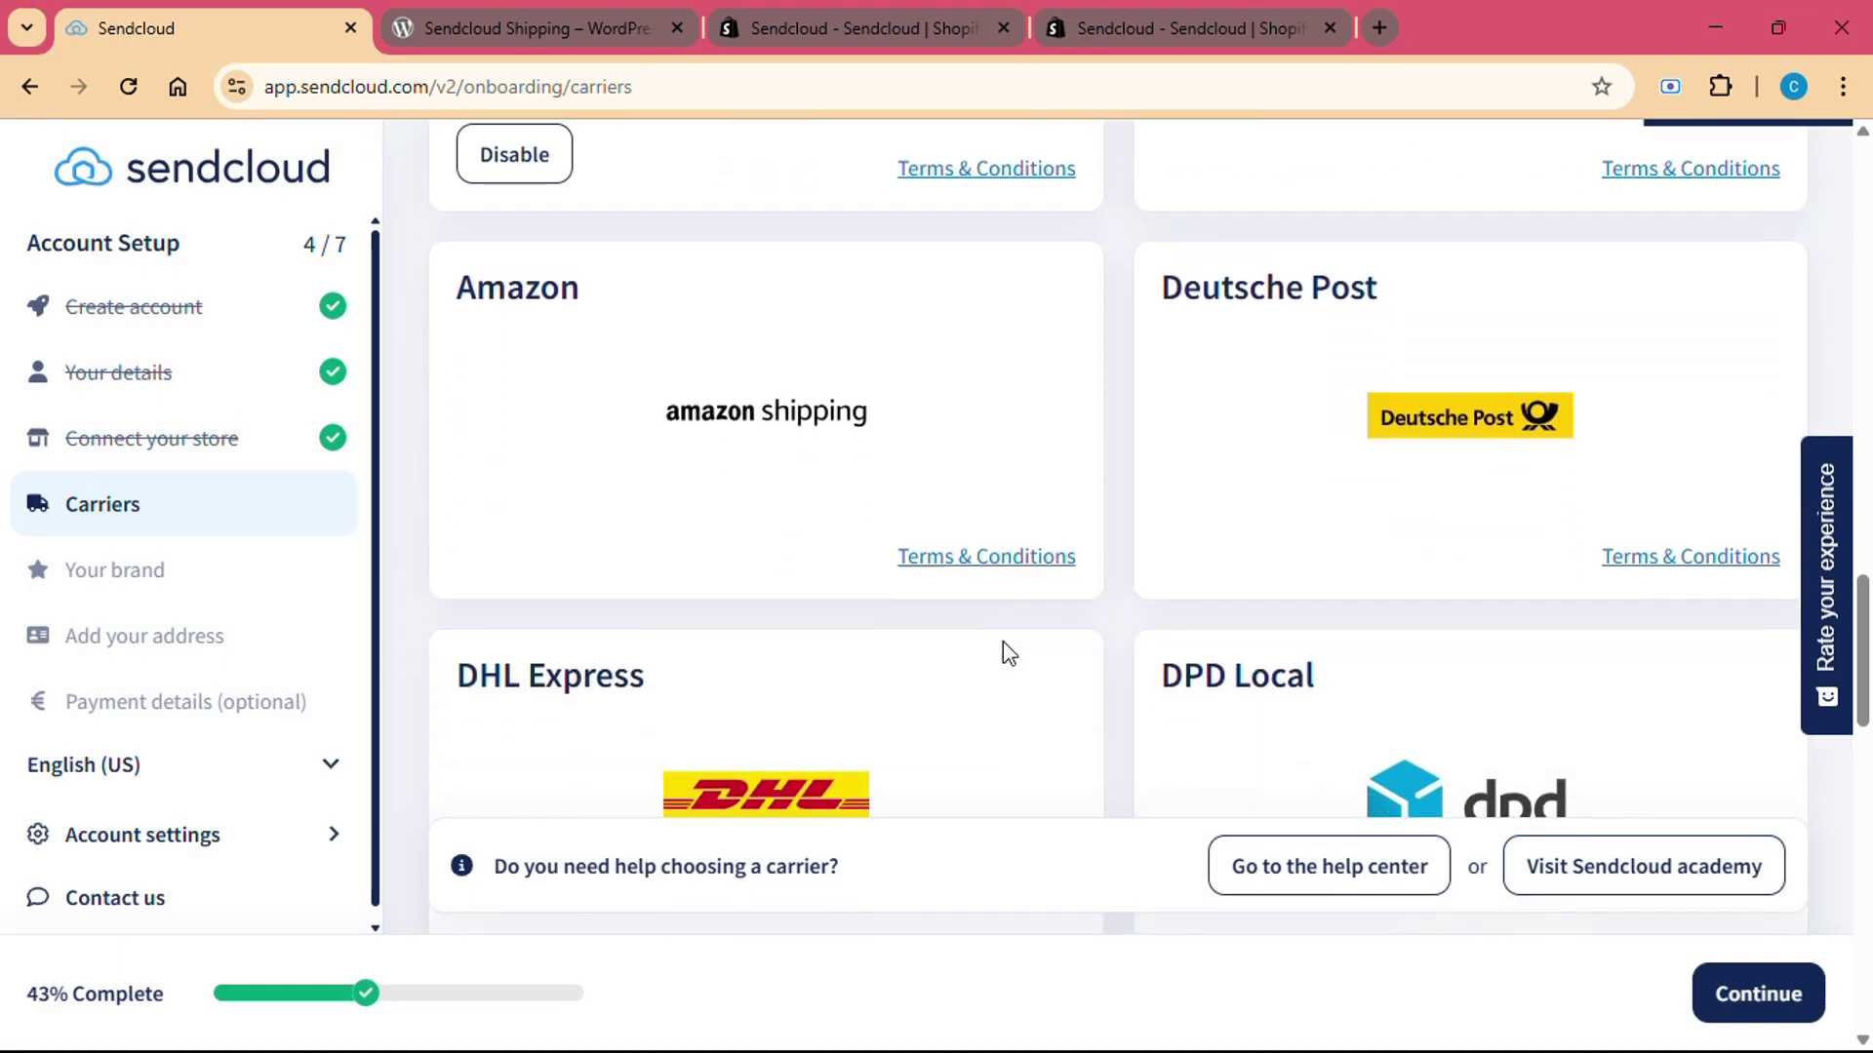
scroll(1006, 654, "down", 1)
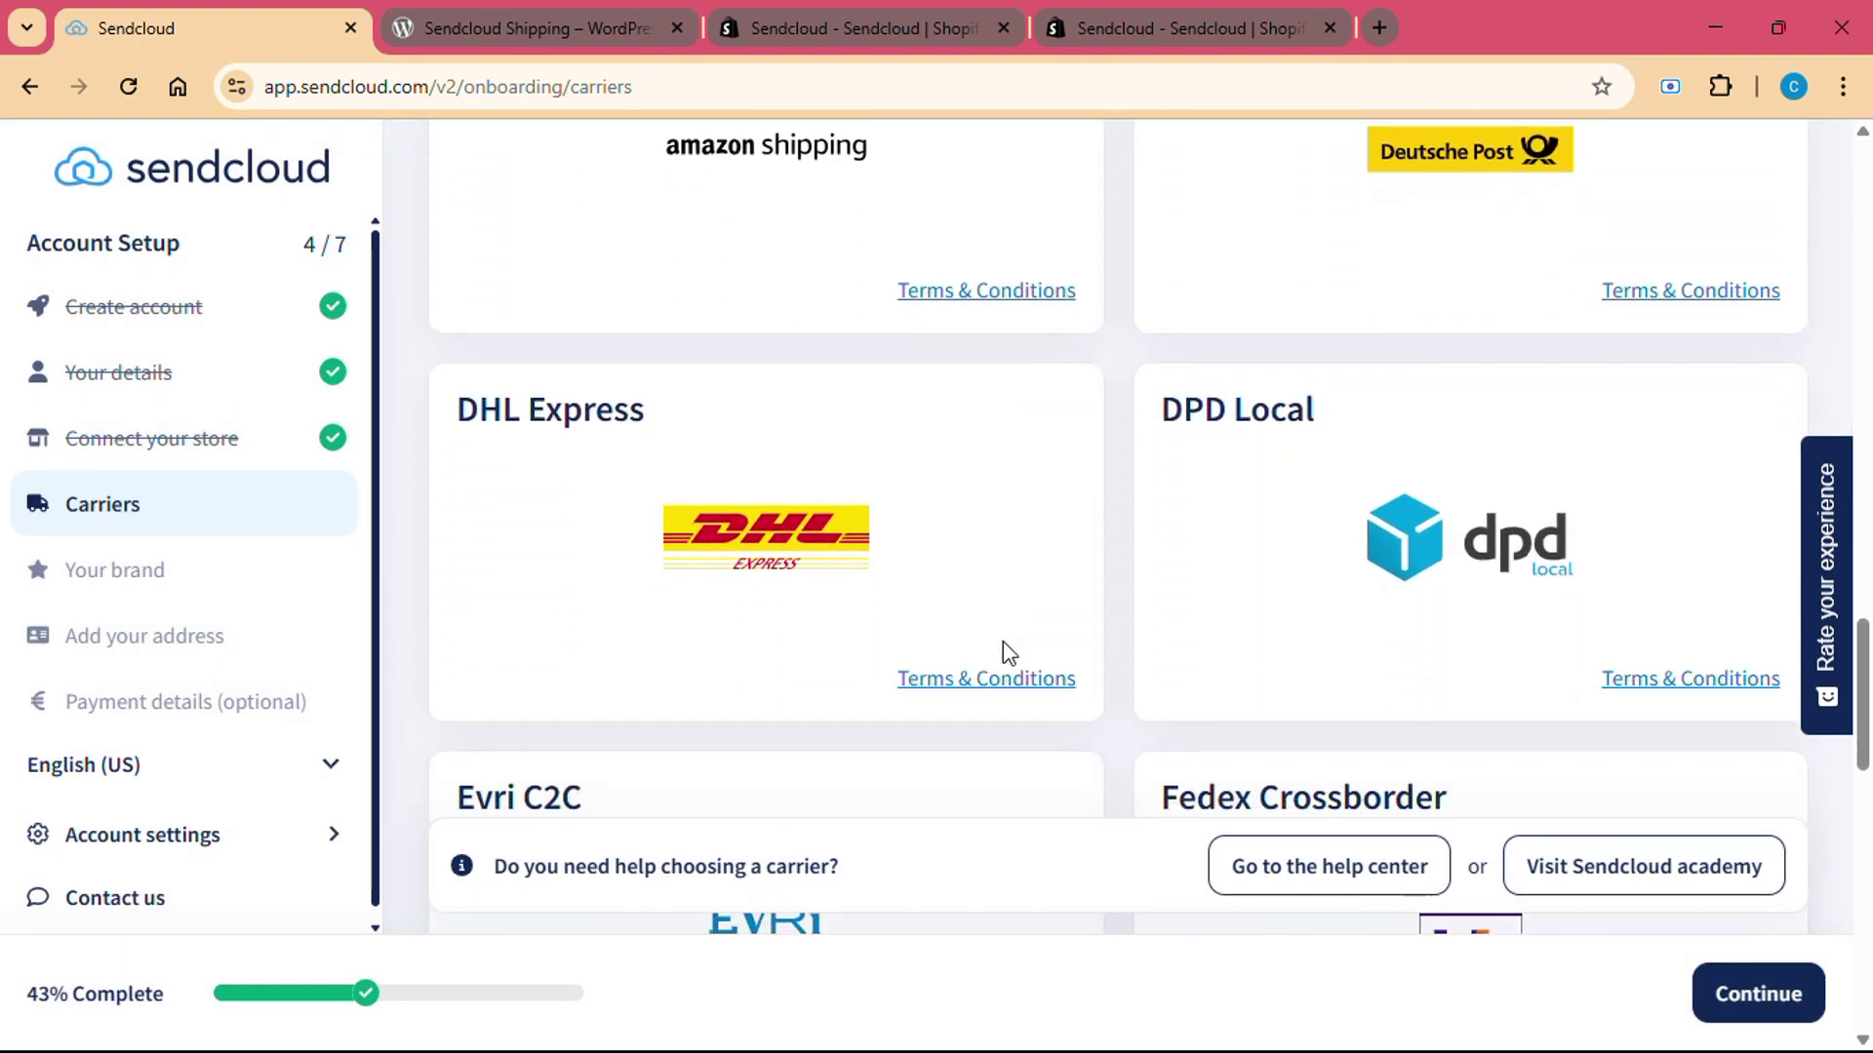
scroll(1005, 654, "down", 1)
scroll(1004, 654, "down", 1)
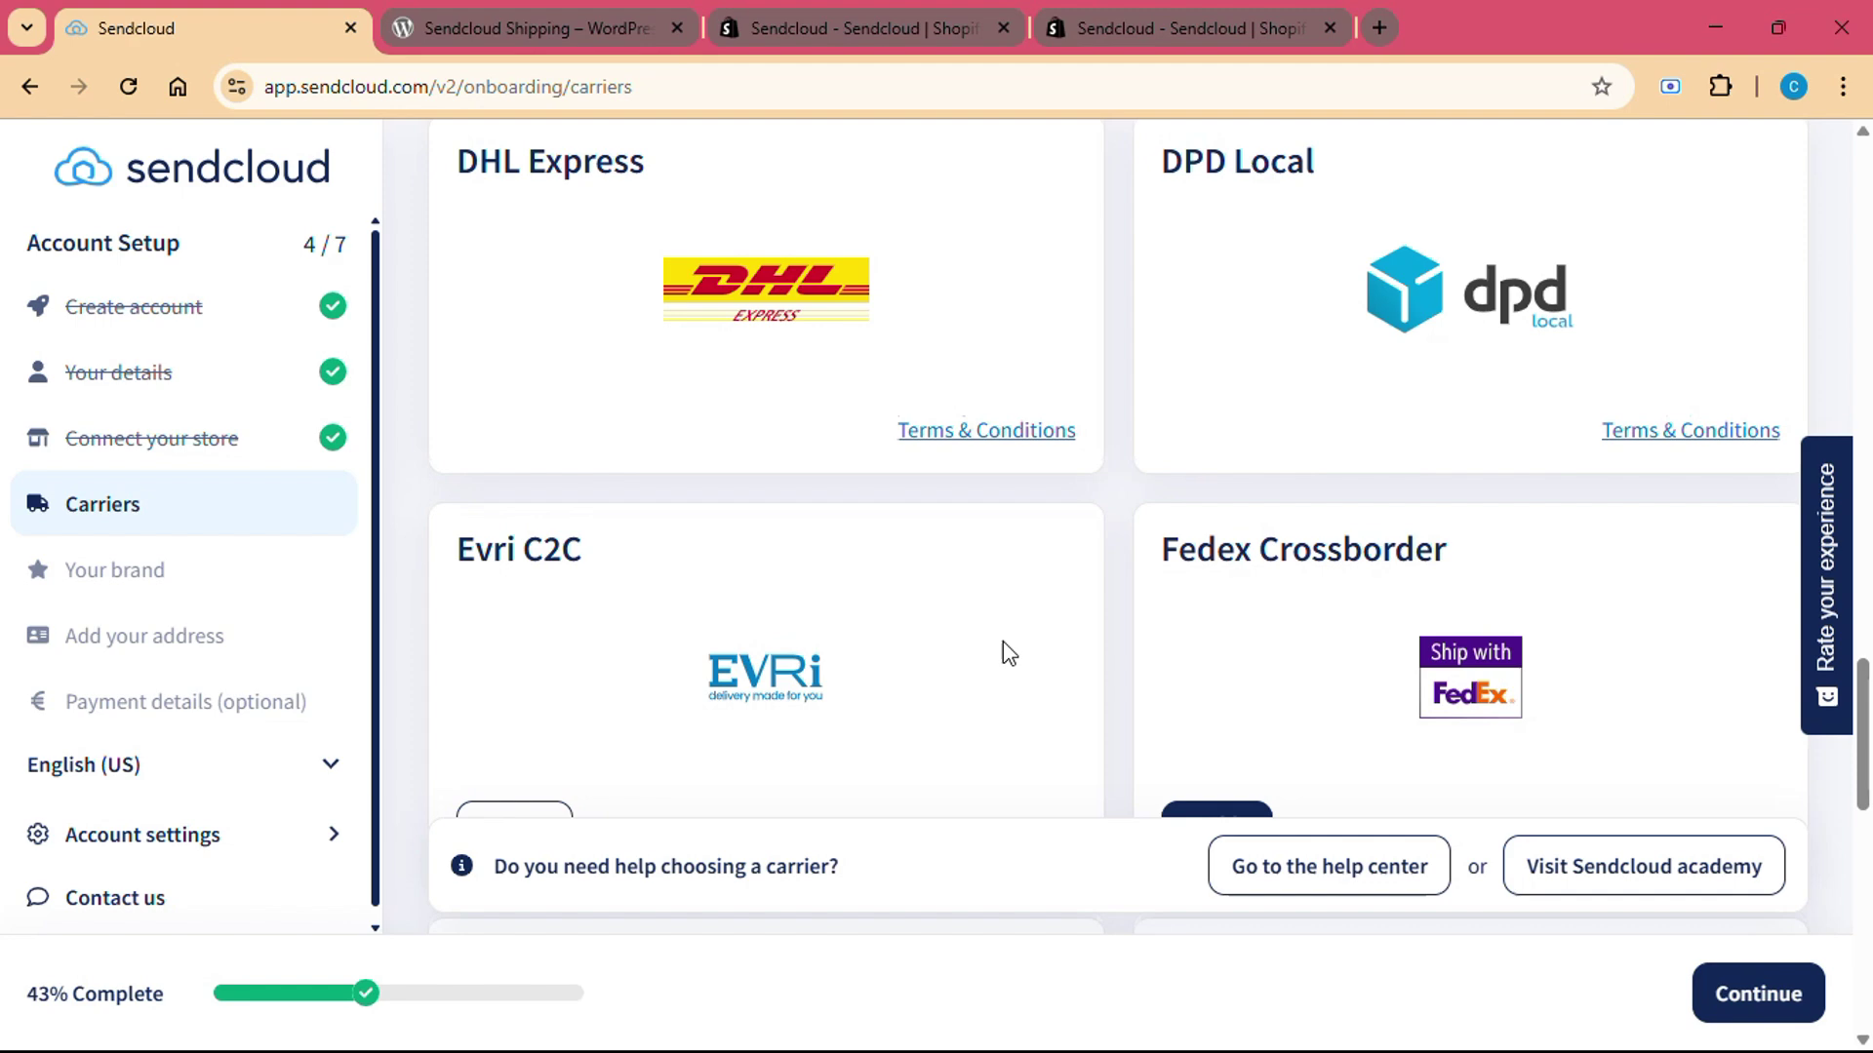
scroll(1004, 654, "down", 1)
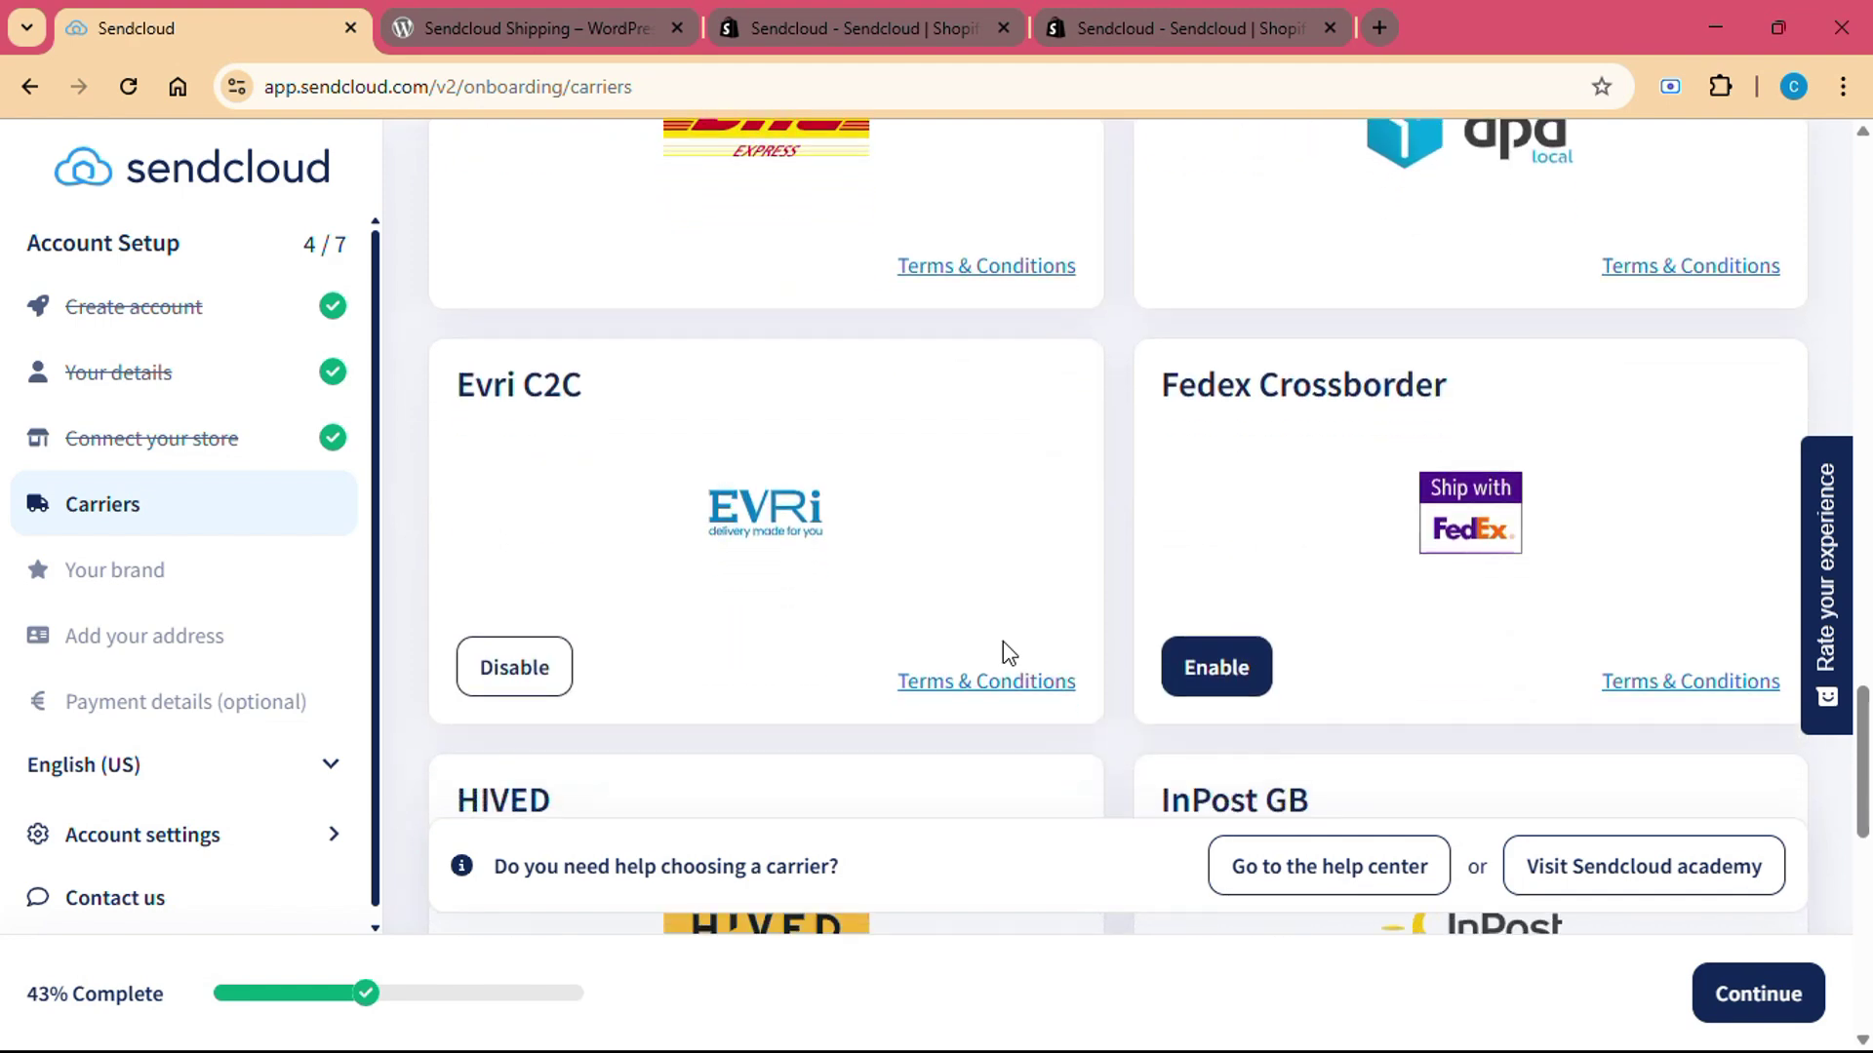
scroll(1005, 655, "down", 1)
scroll(1006, 653, "down", 1)
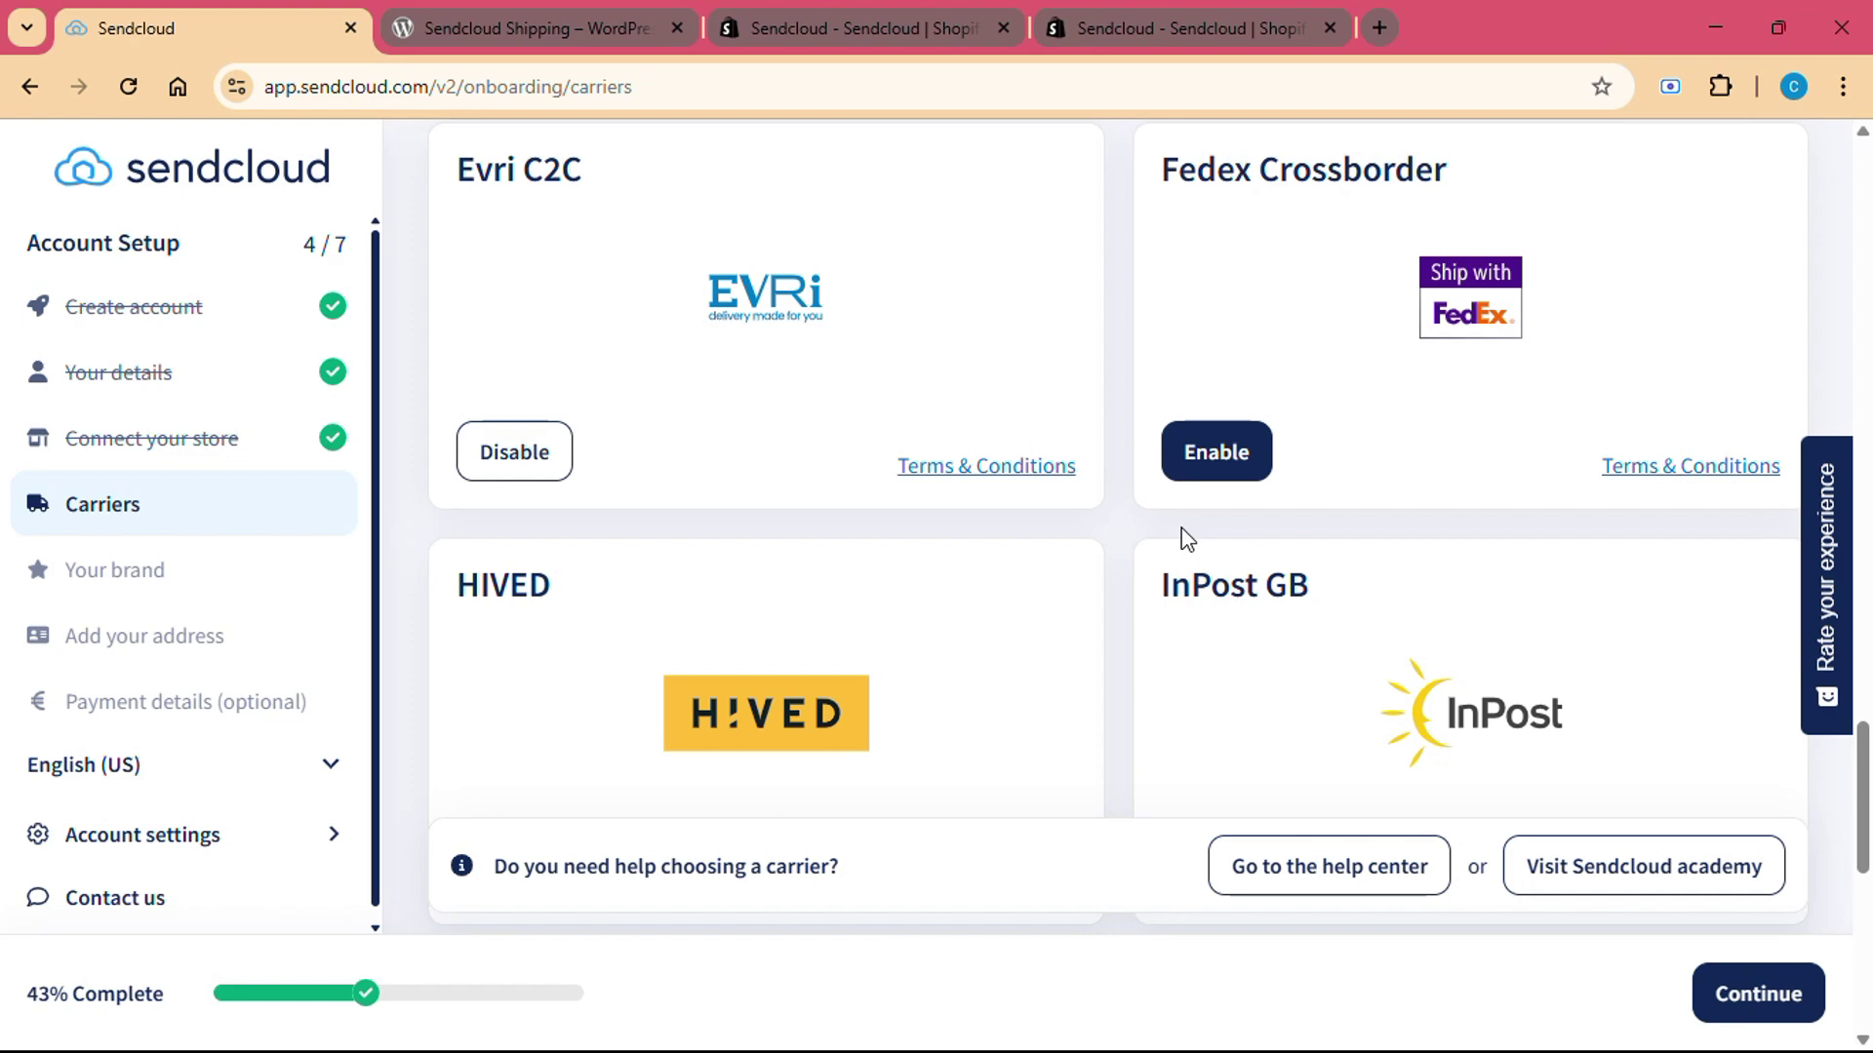
scroll(1180, 530, "down", 1)
scroll(1185, 540, "down", 1)
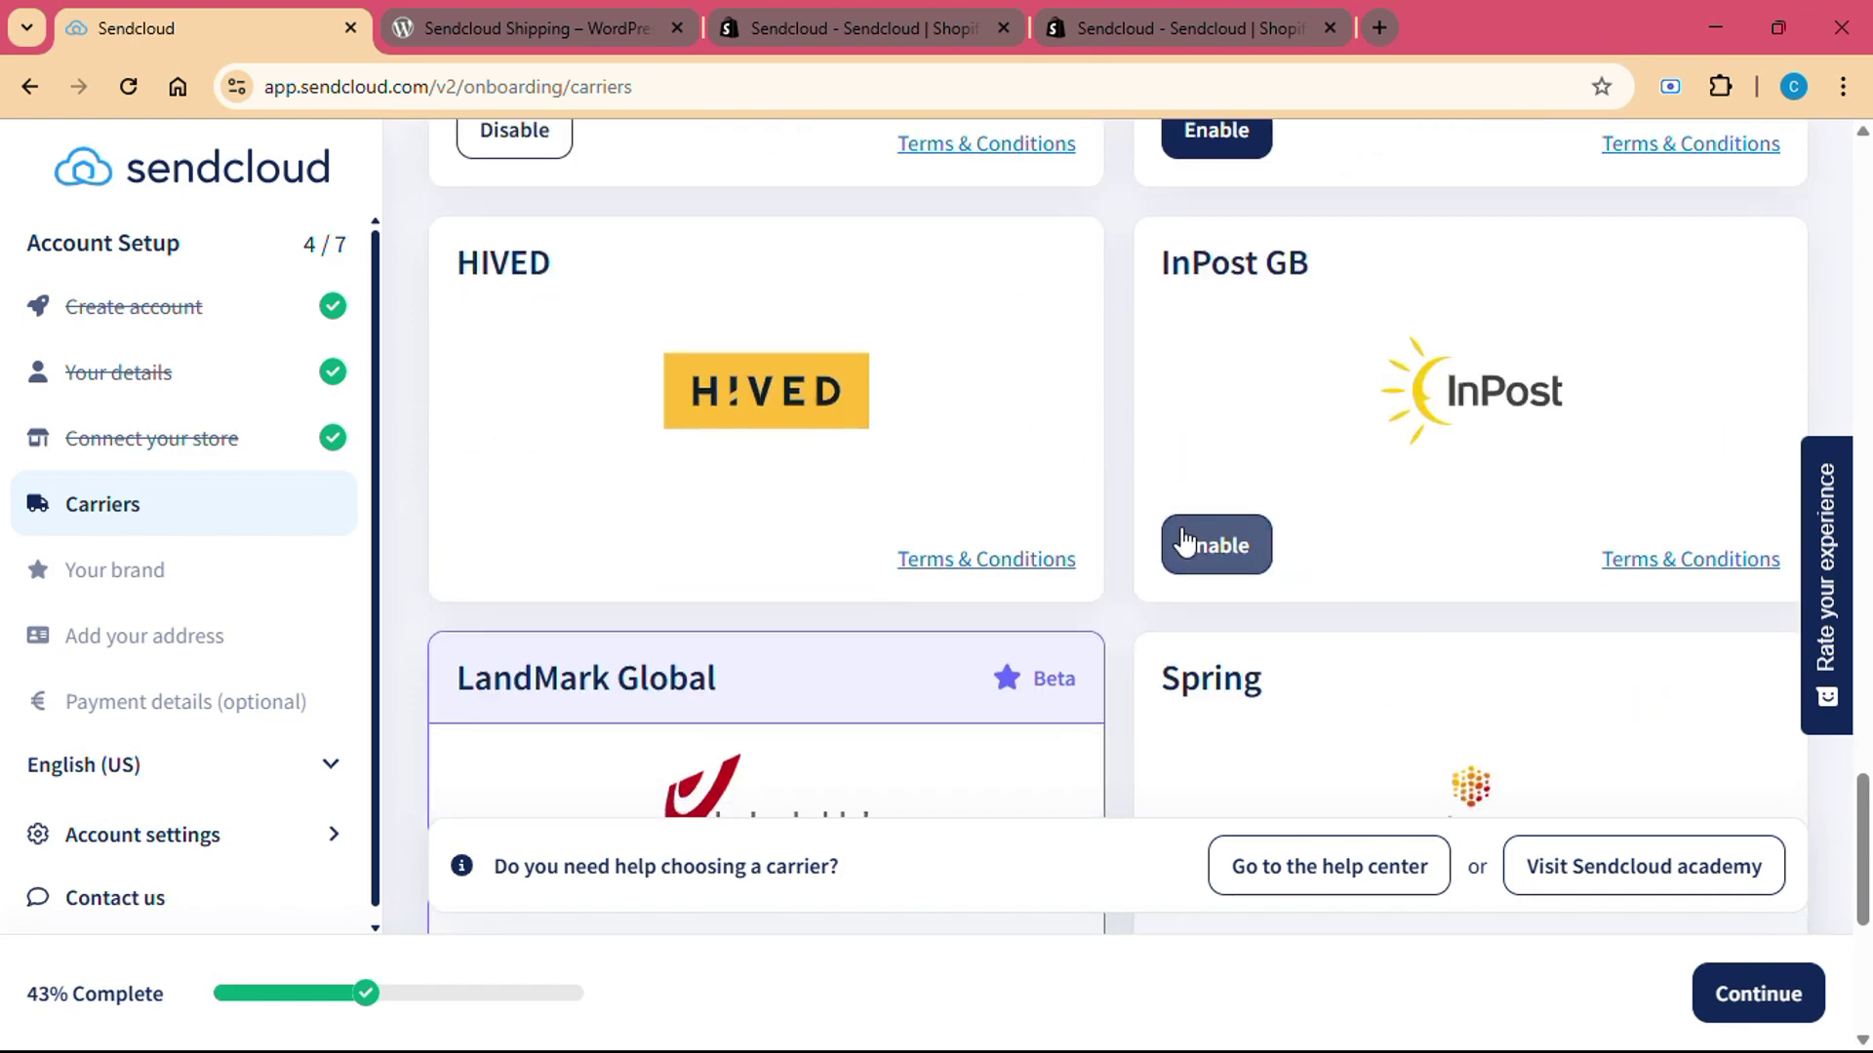
scroll(1186, 540, "down", 1)
scroll(1185, 541, "down", 1)
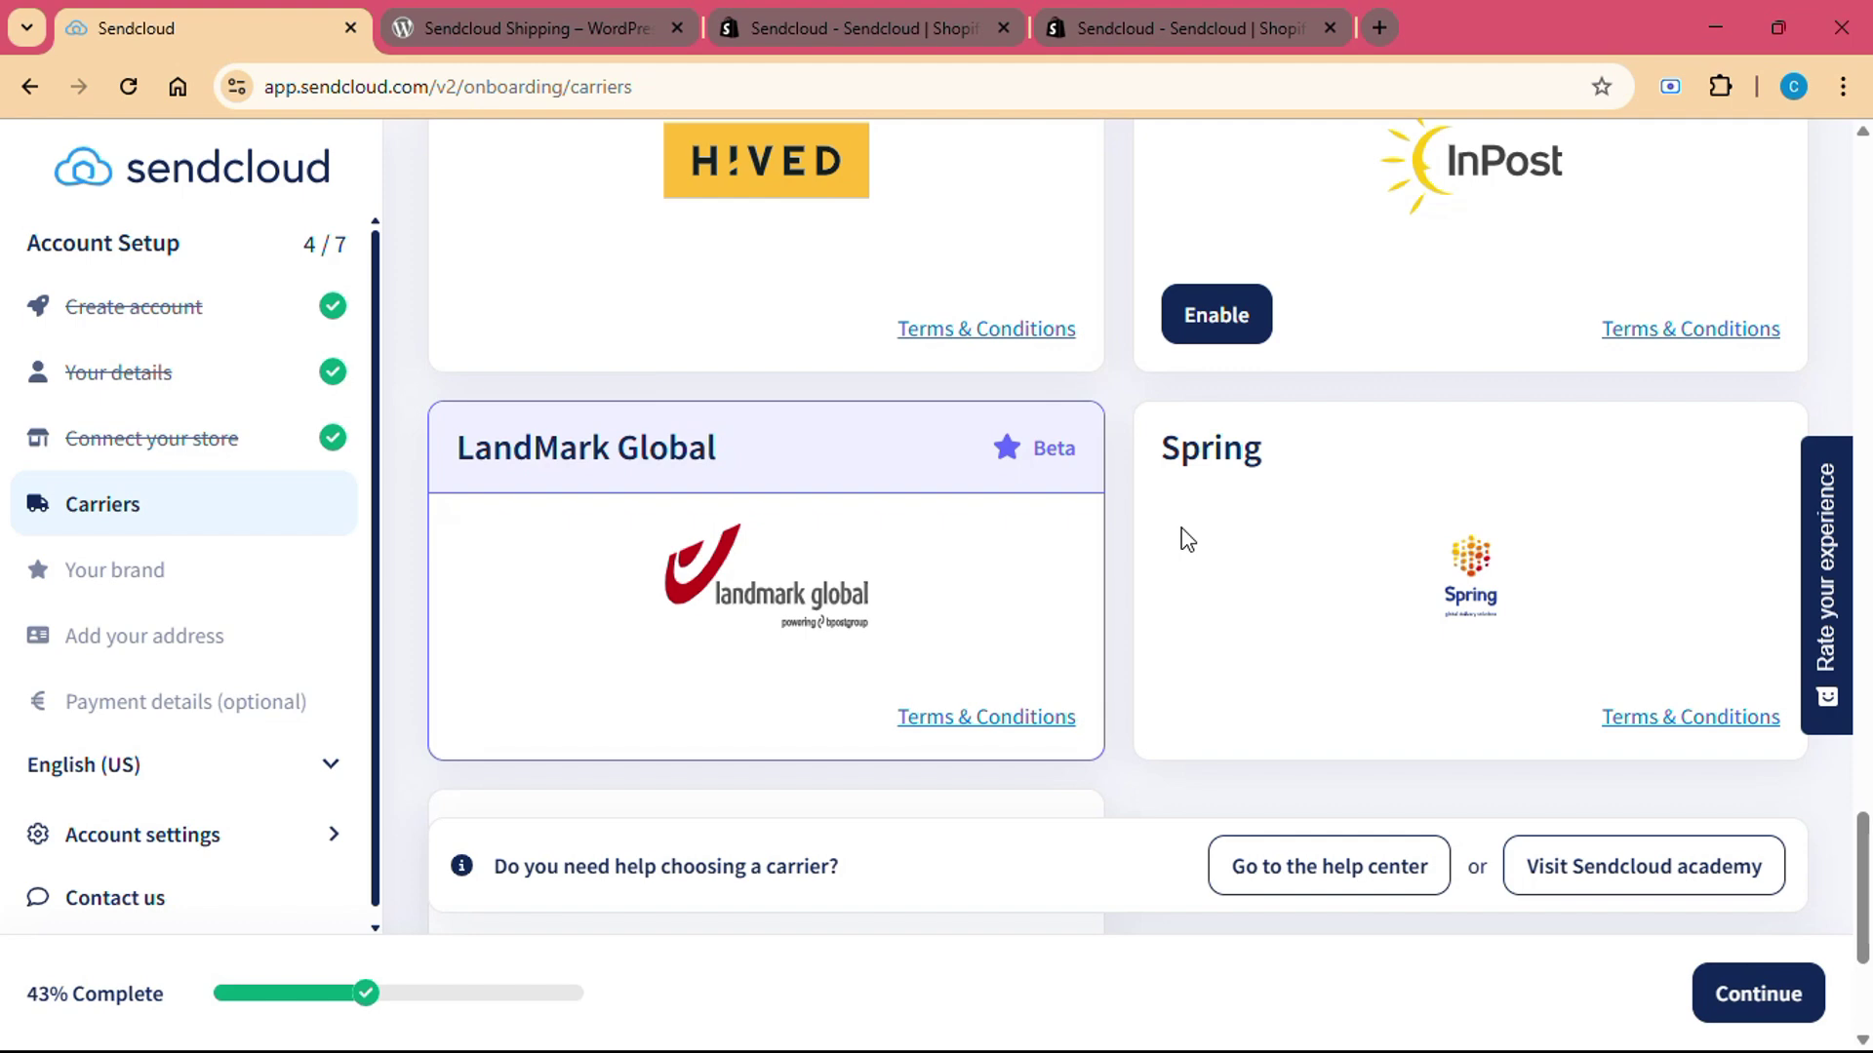
scroll(1186, 540, "down", 3)
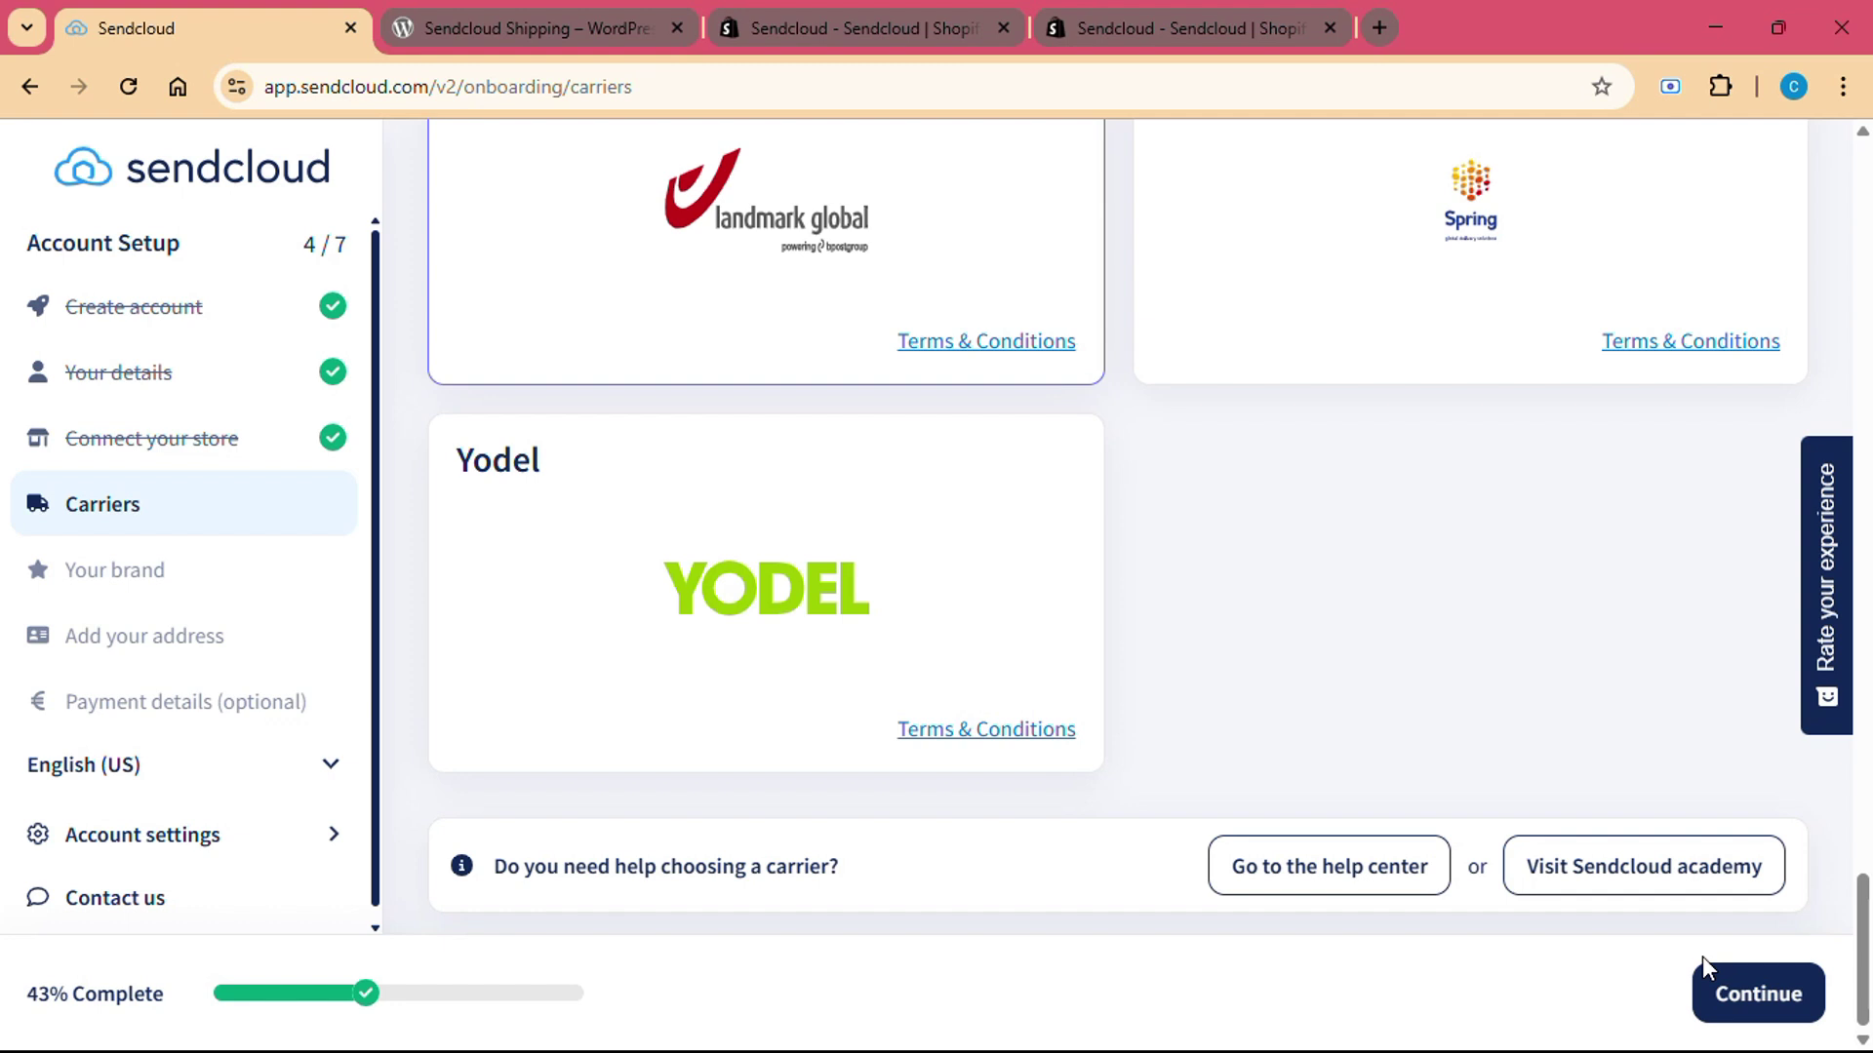
Step: Finish the carrier onboarding step and open Shipping > Orders to see incoming orders
left_click(1736, 996)
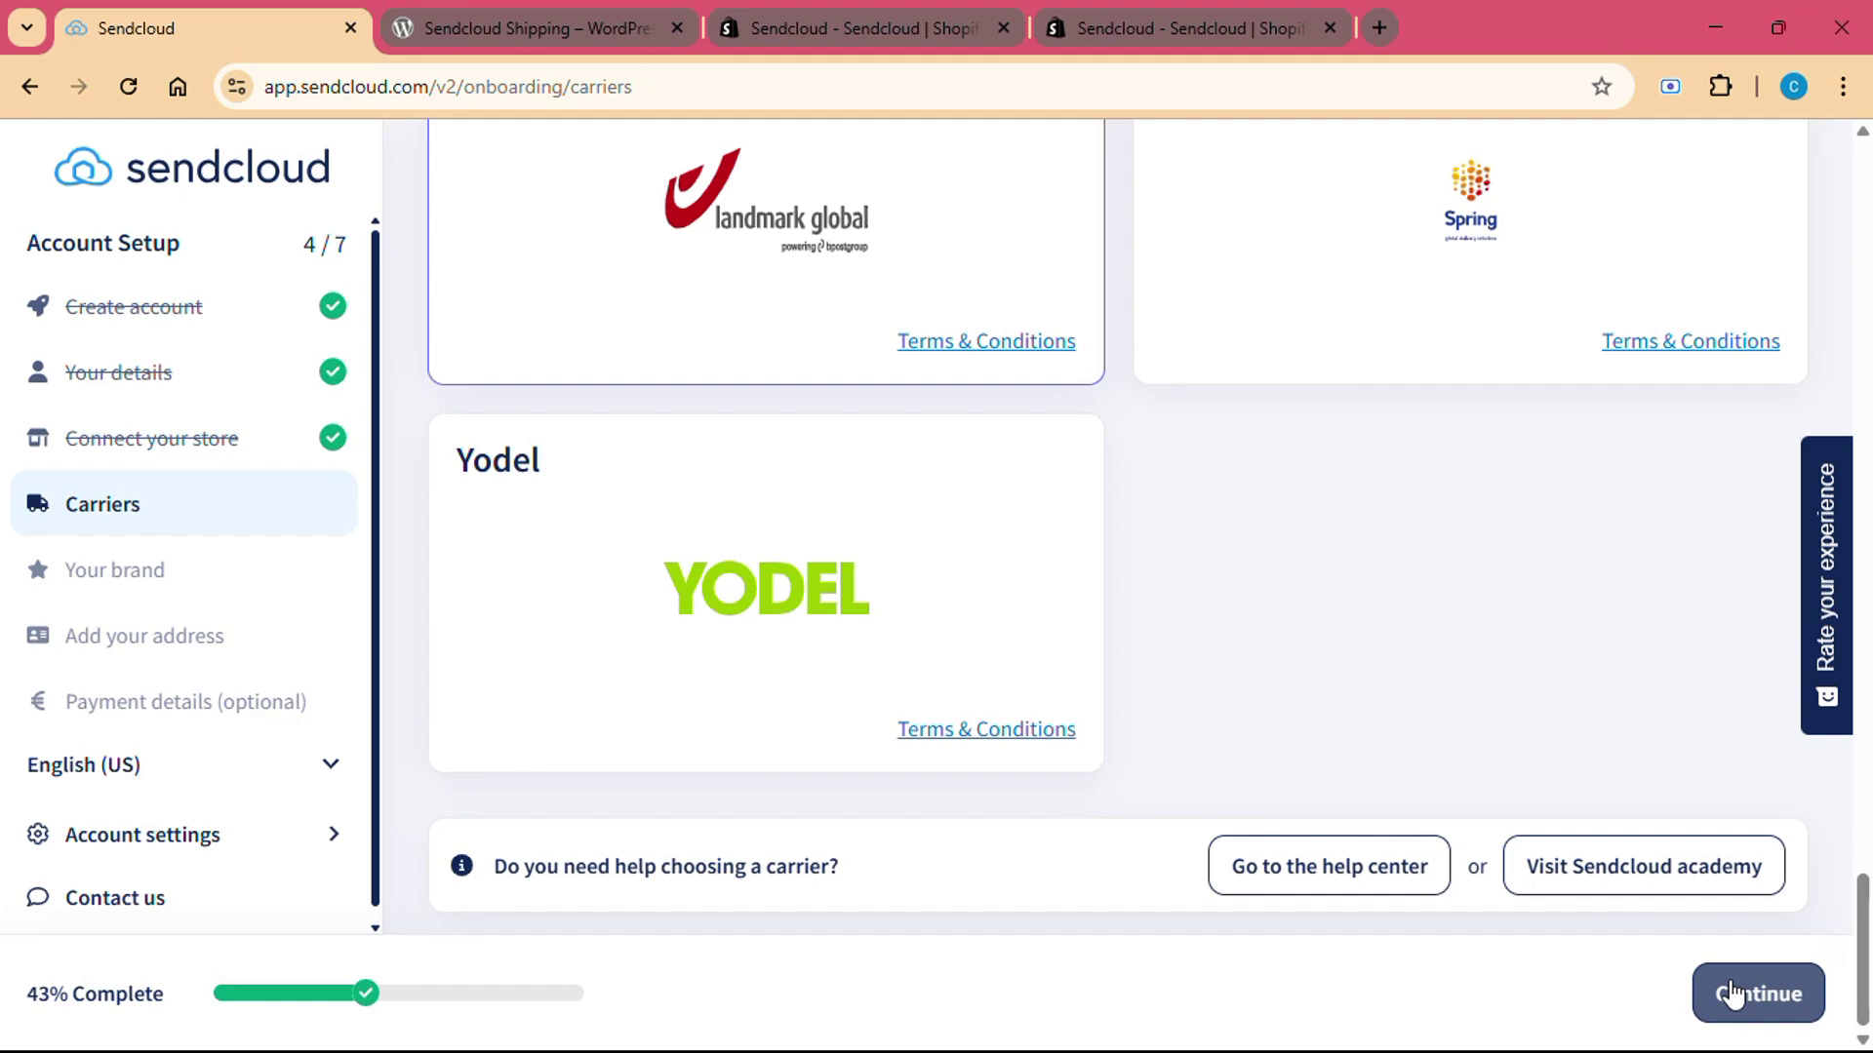
left_click(1733, 996)
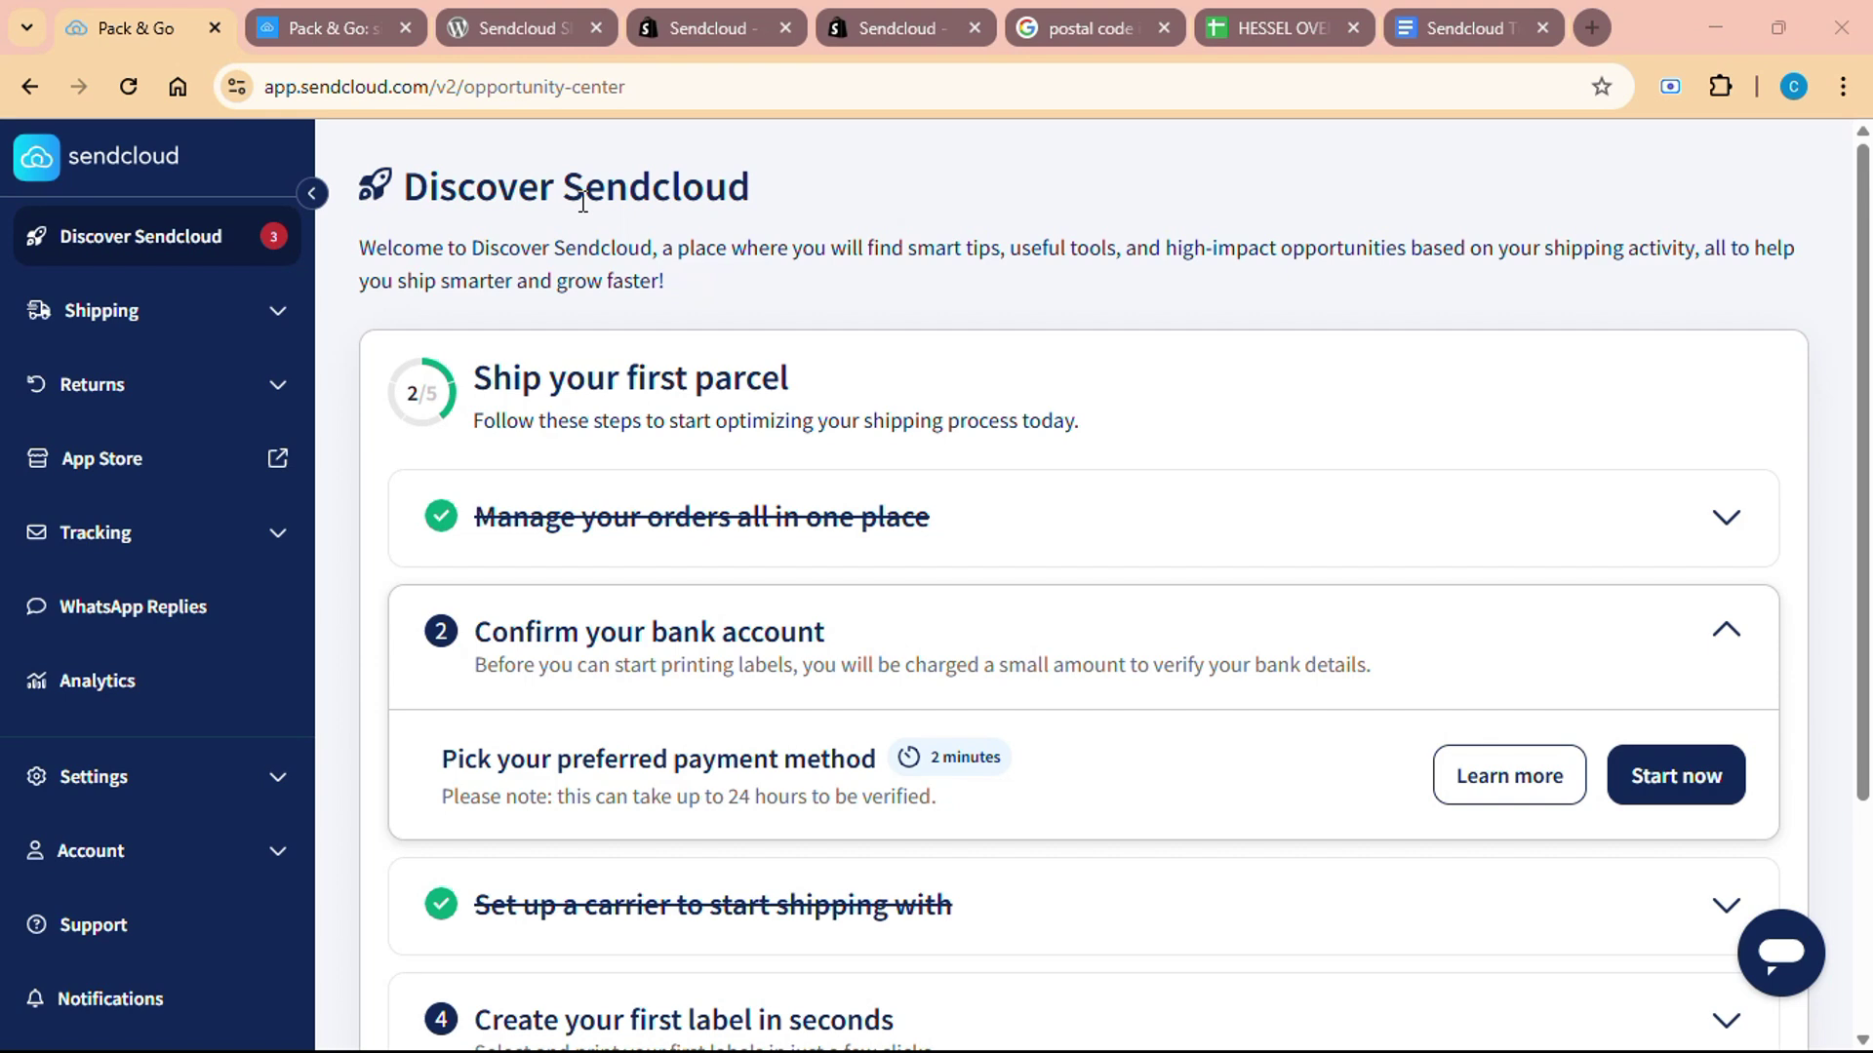
left_click(169, 330)
left_click(175, 368)
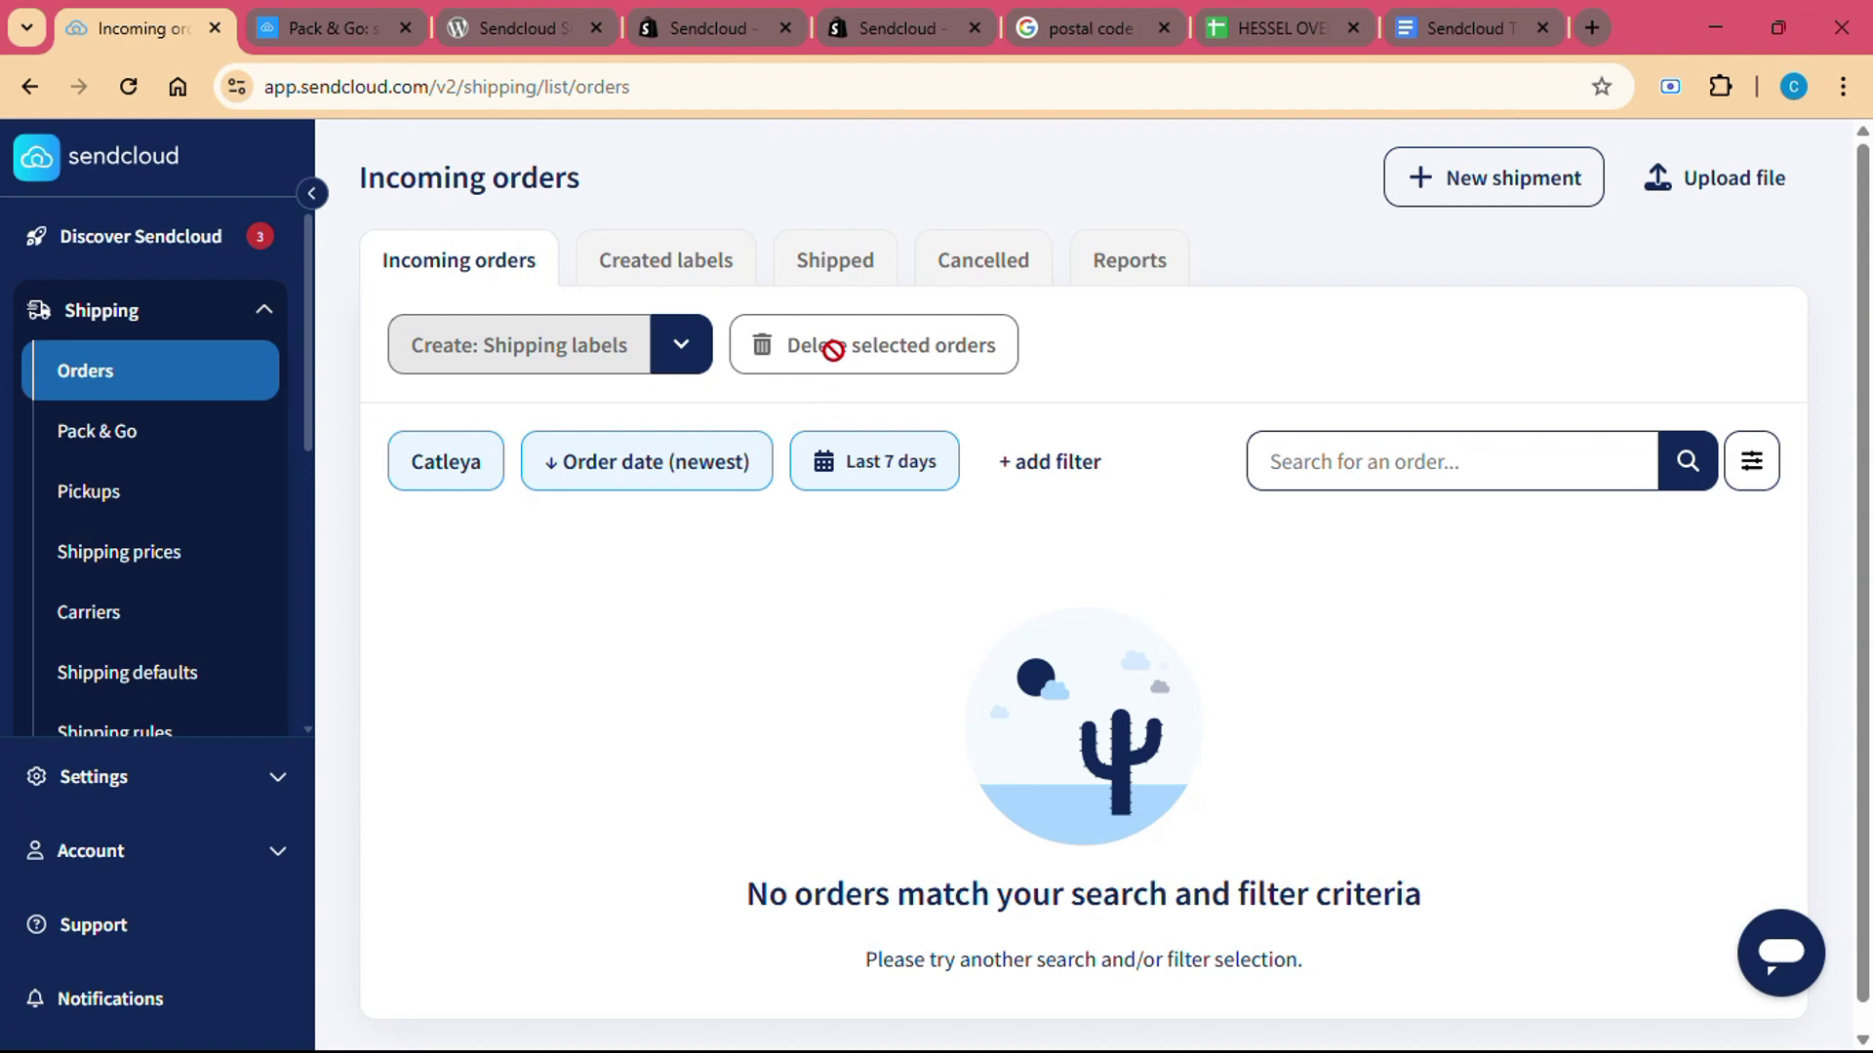
Step: Review the Created labels, Shipped, Reports and Cancelled tabs, then start a blank new shipment
left_click(698, 279)
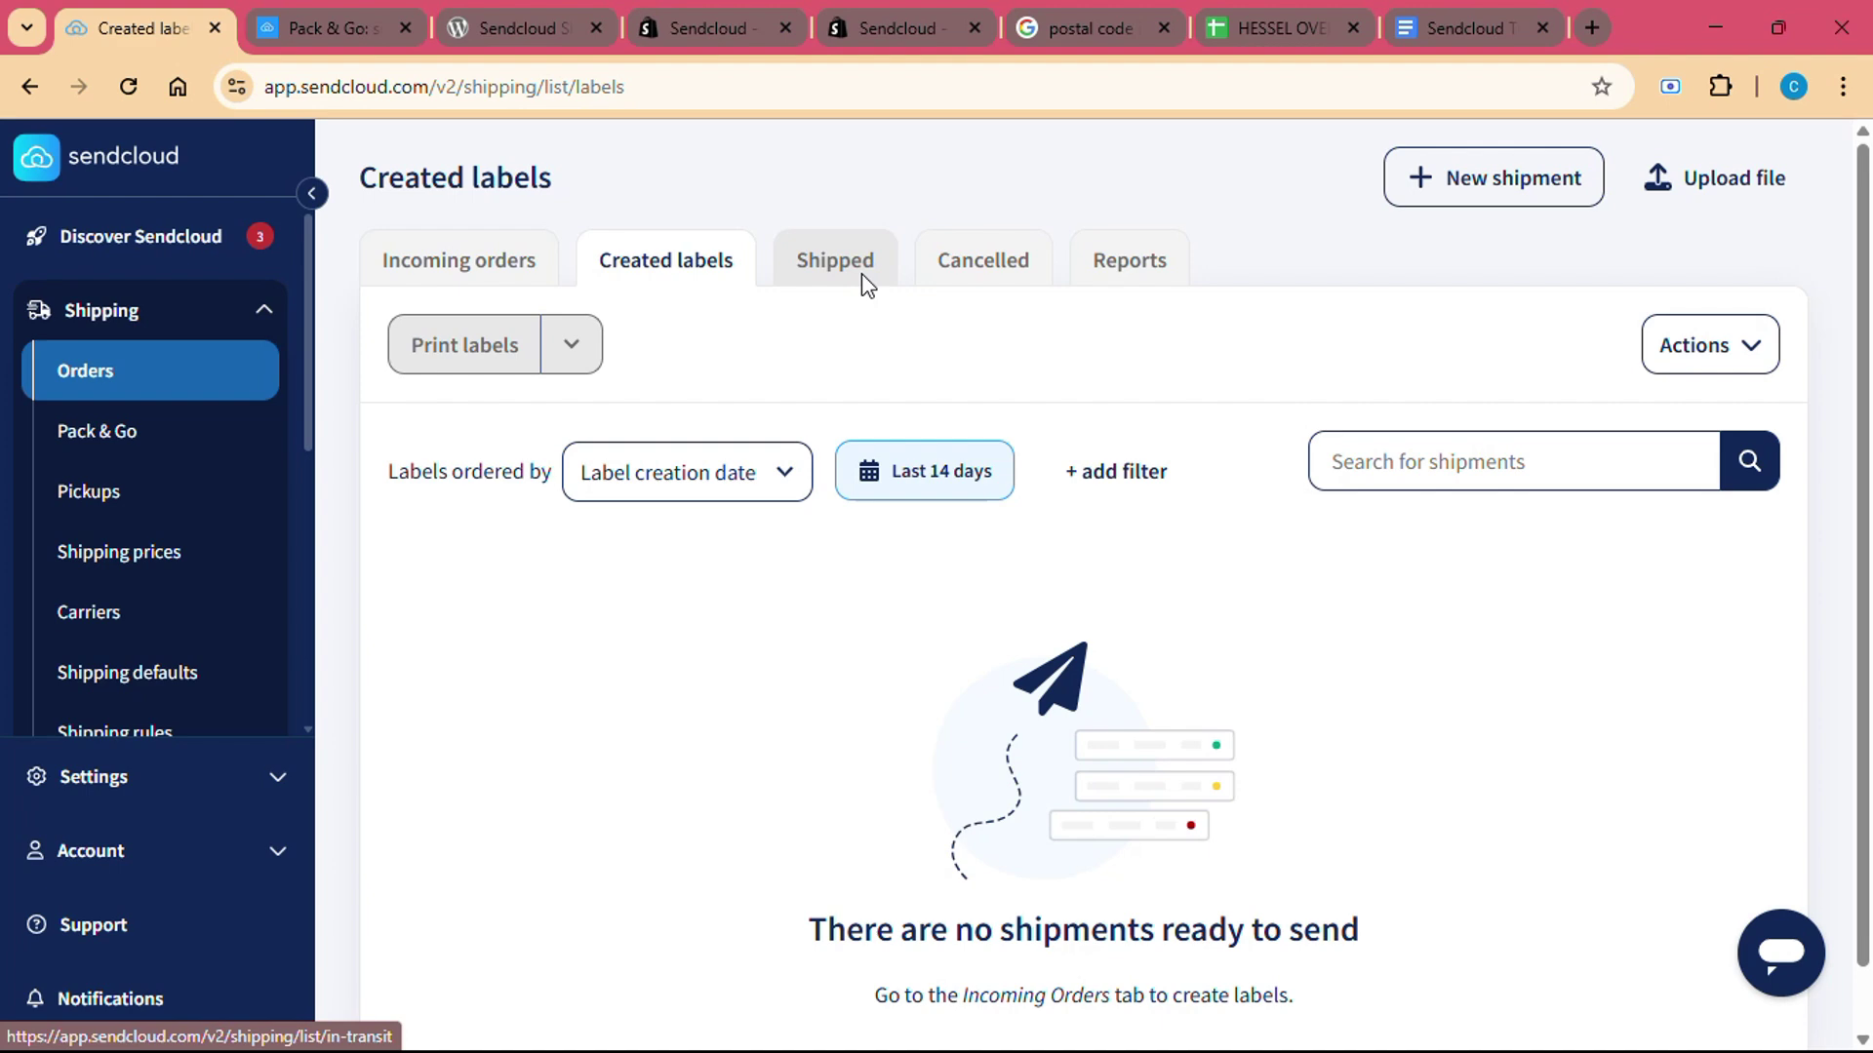
left_click(862, 273)
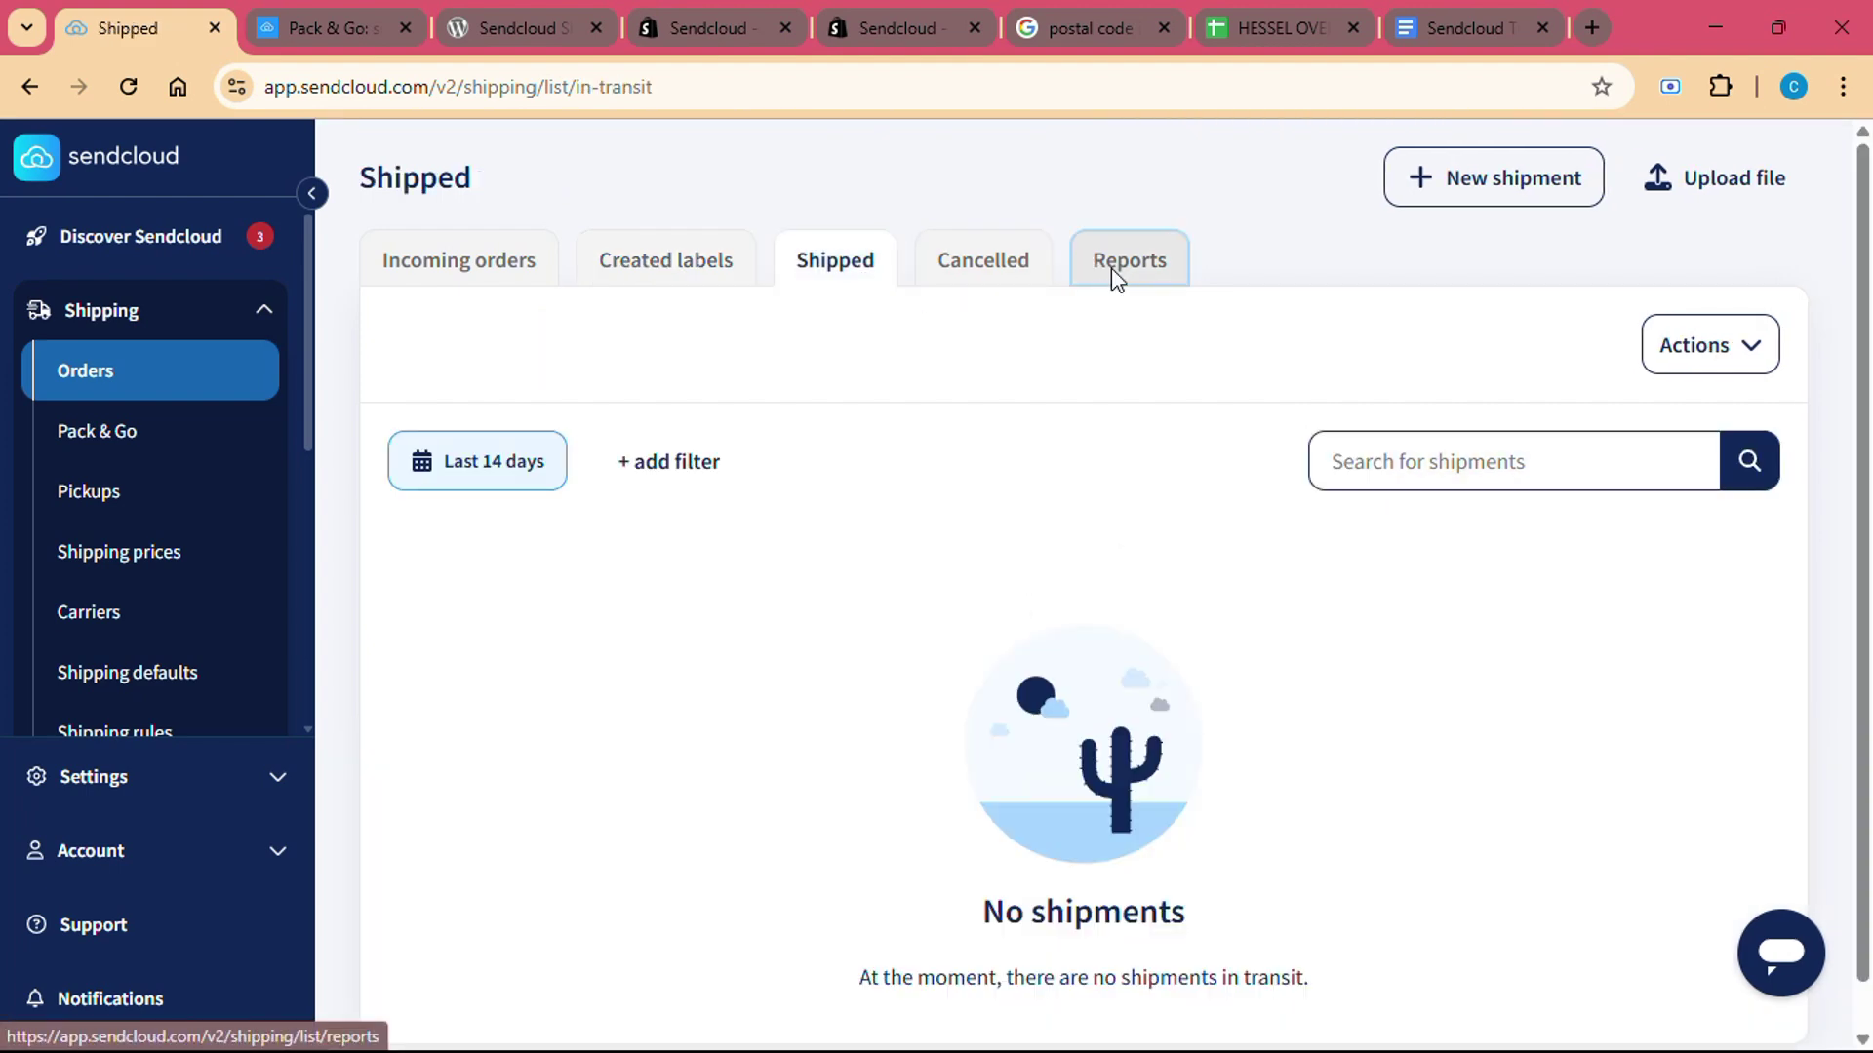
left_click(1110, 269)
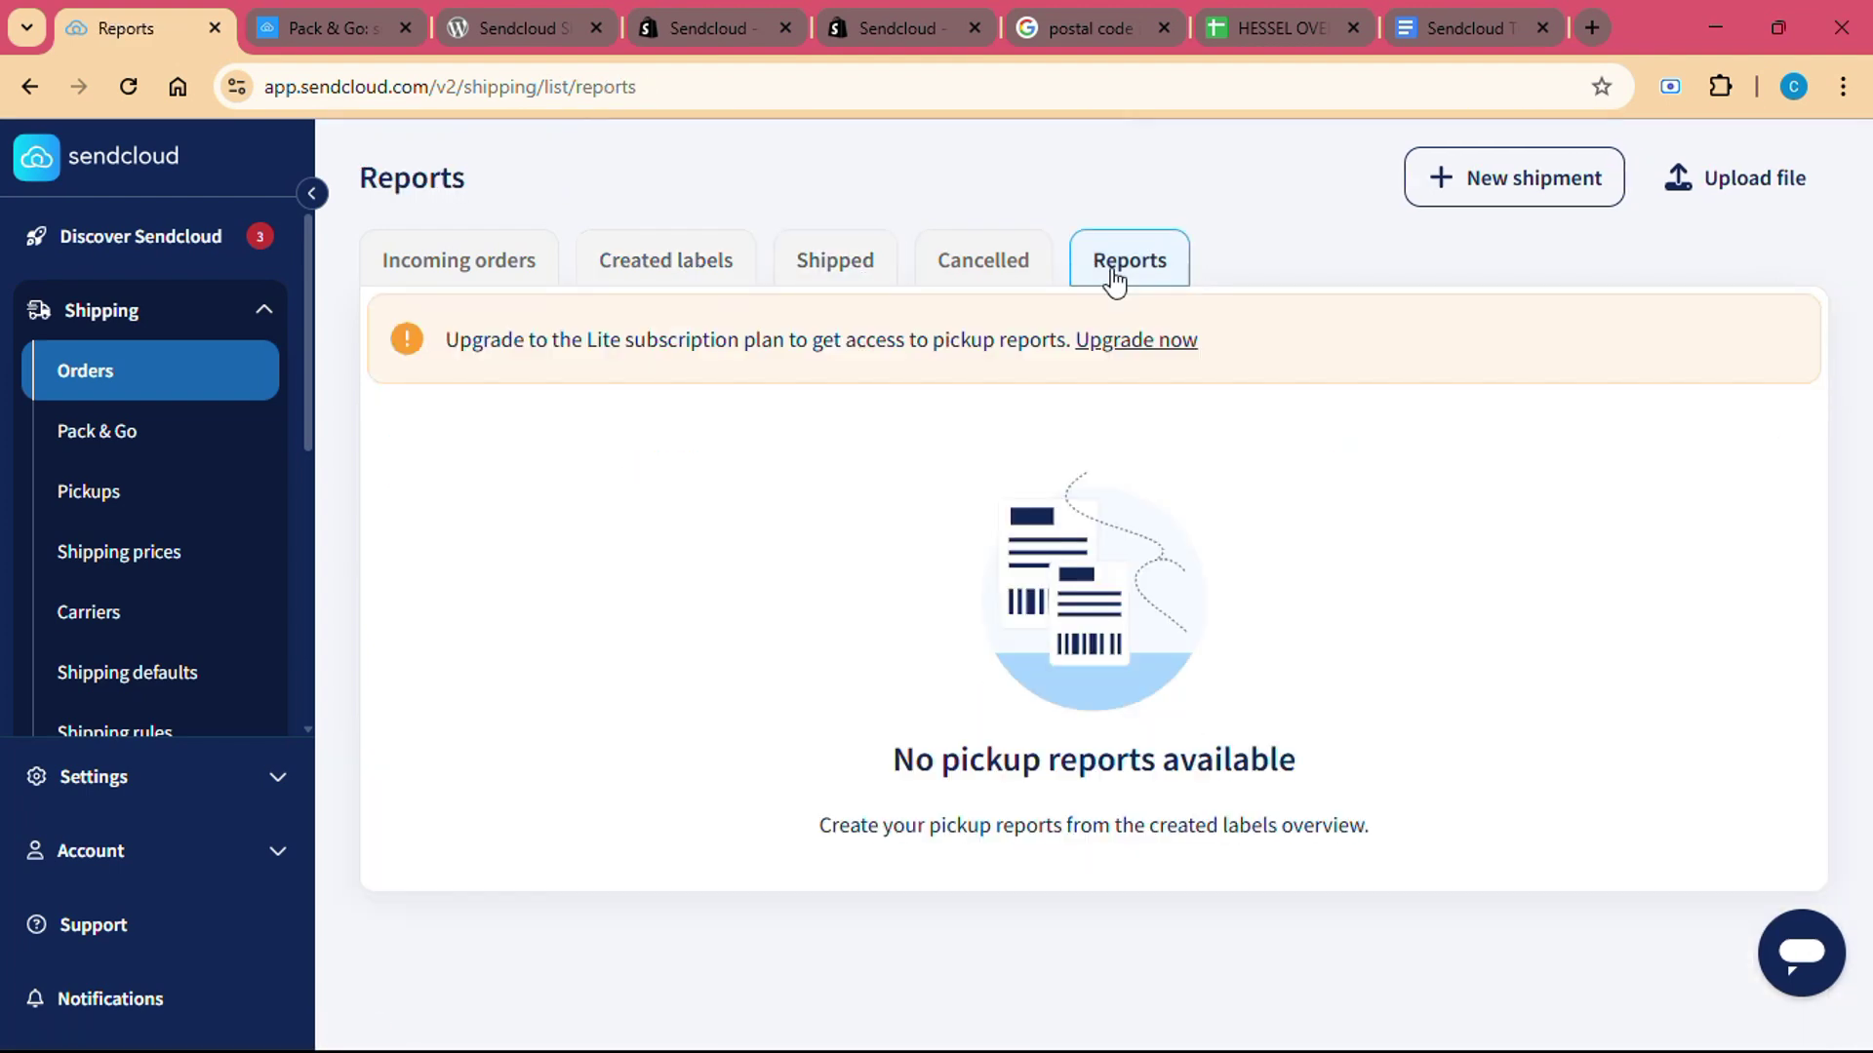
left_click(991, 267)
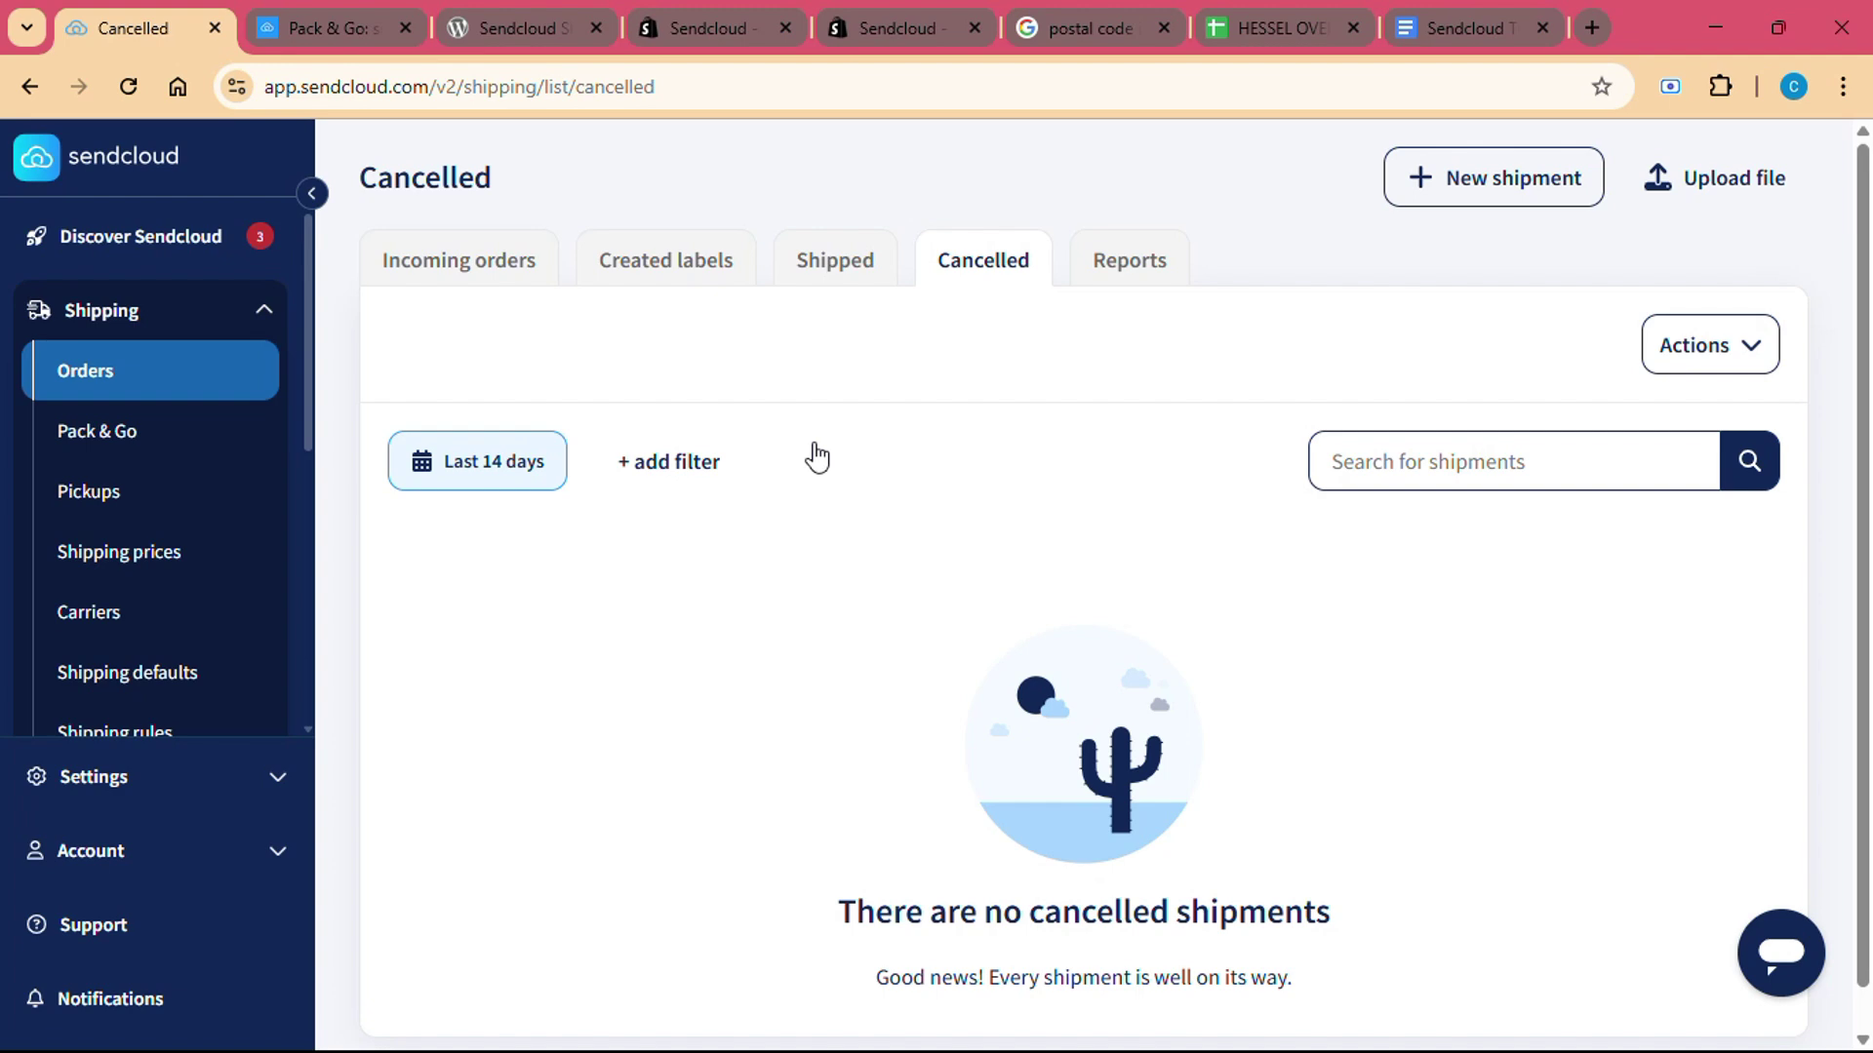
left_click(1560, 215)
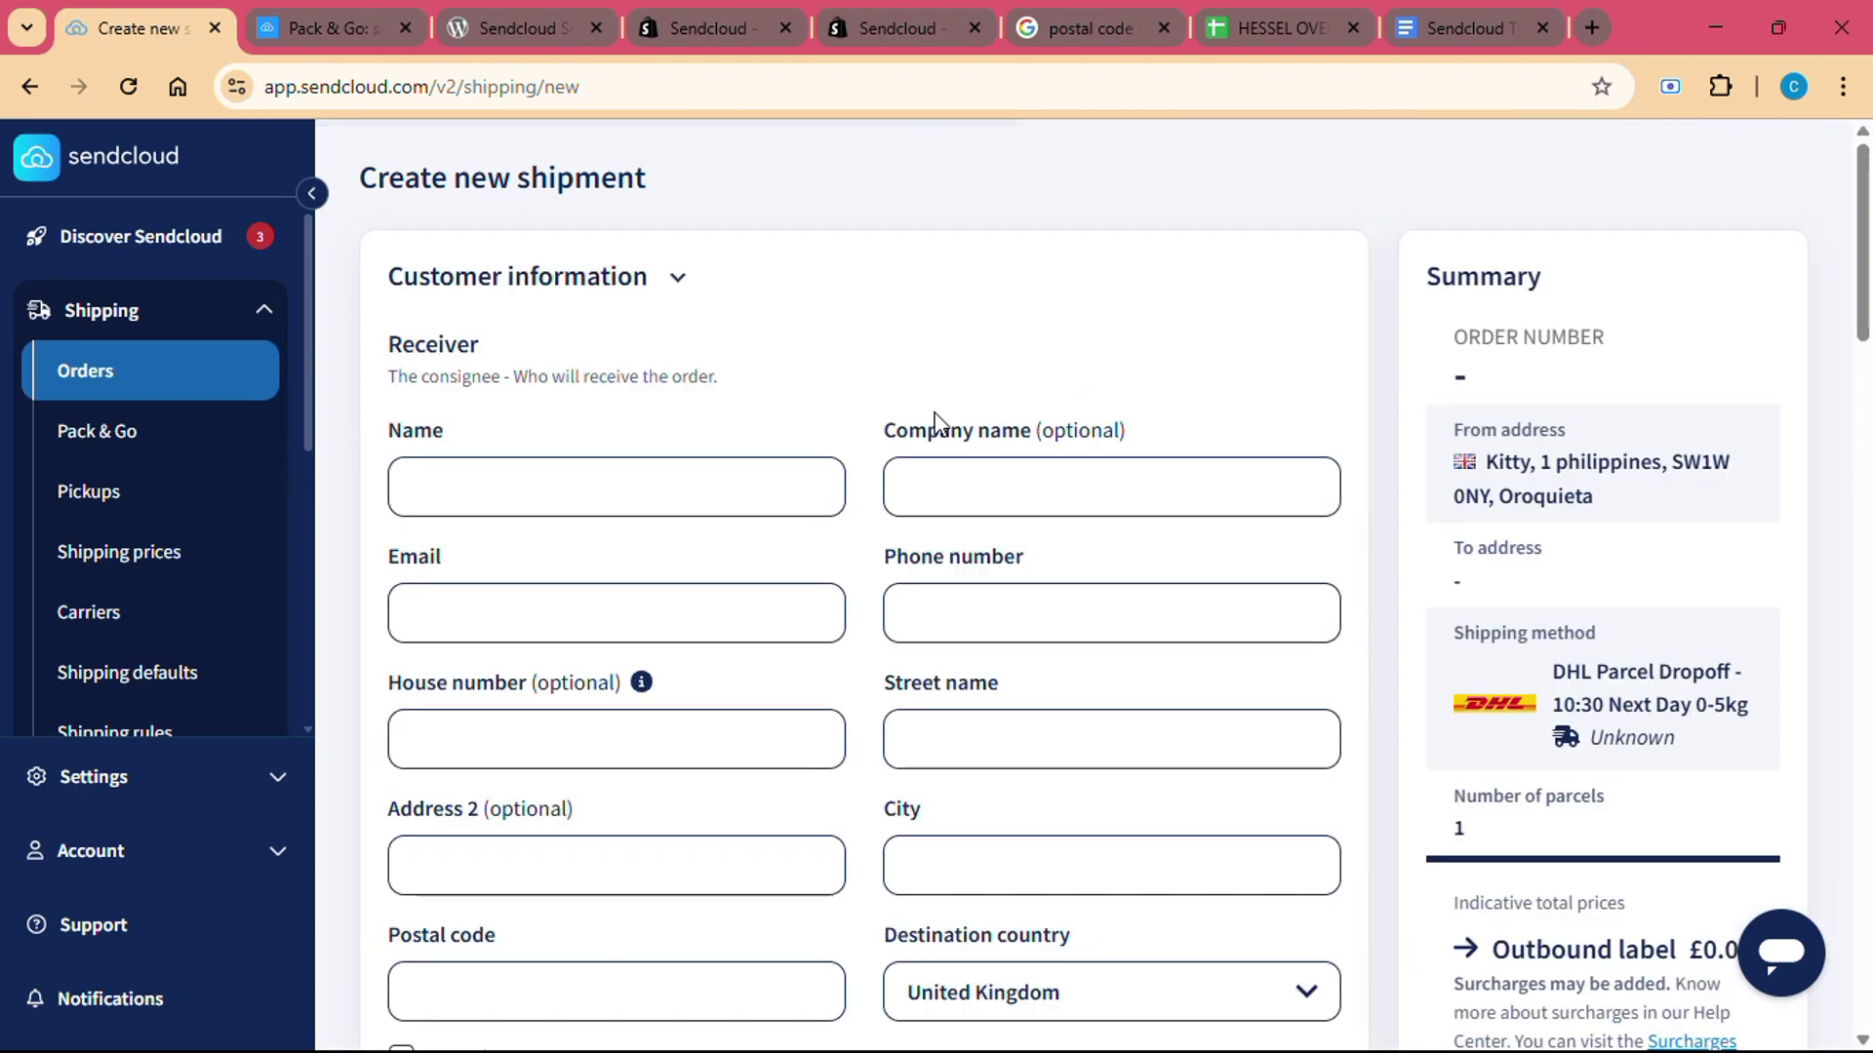
left_click(912, 605)
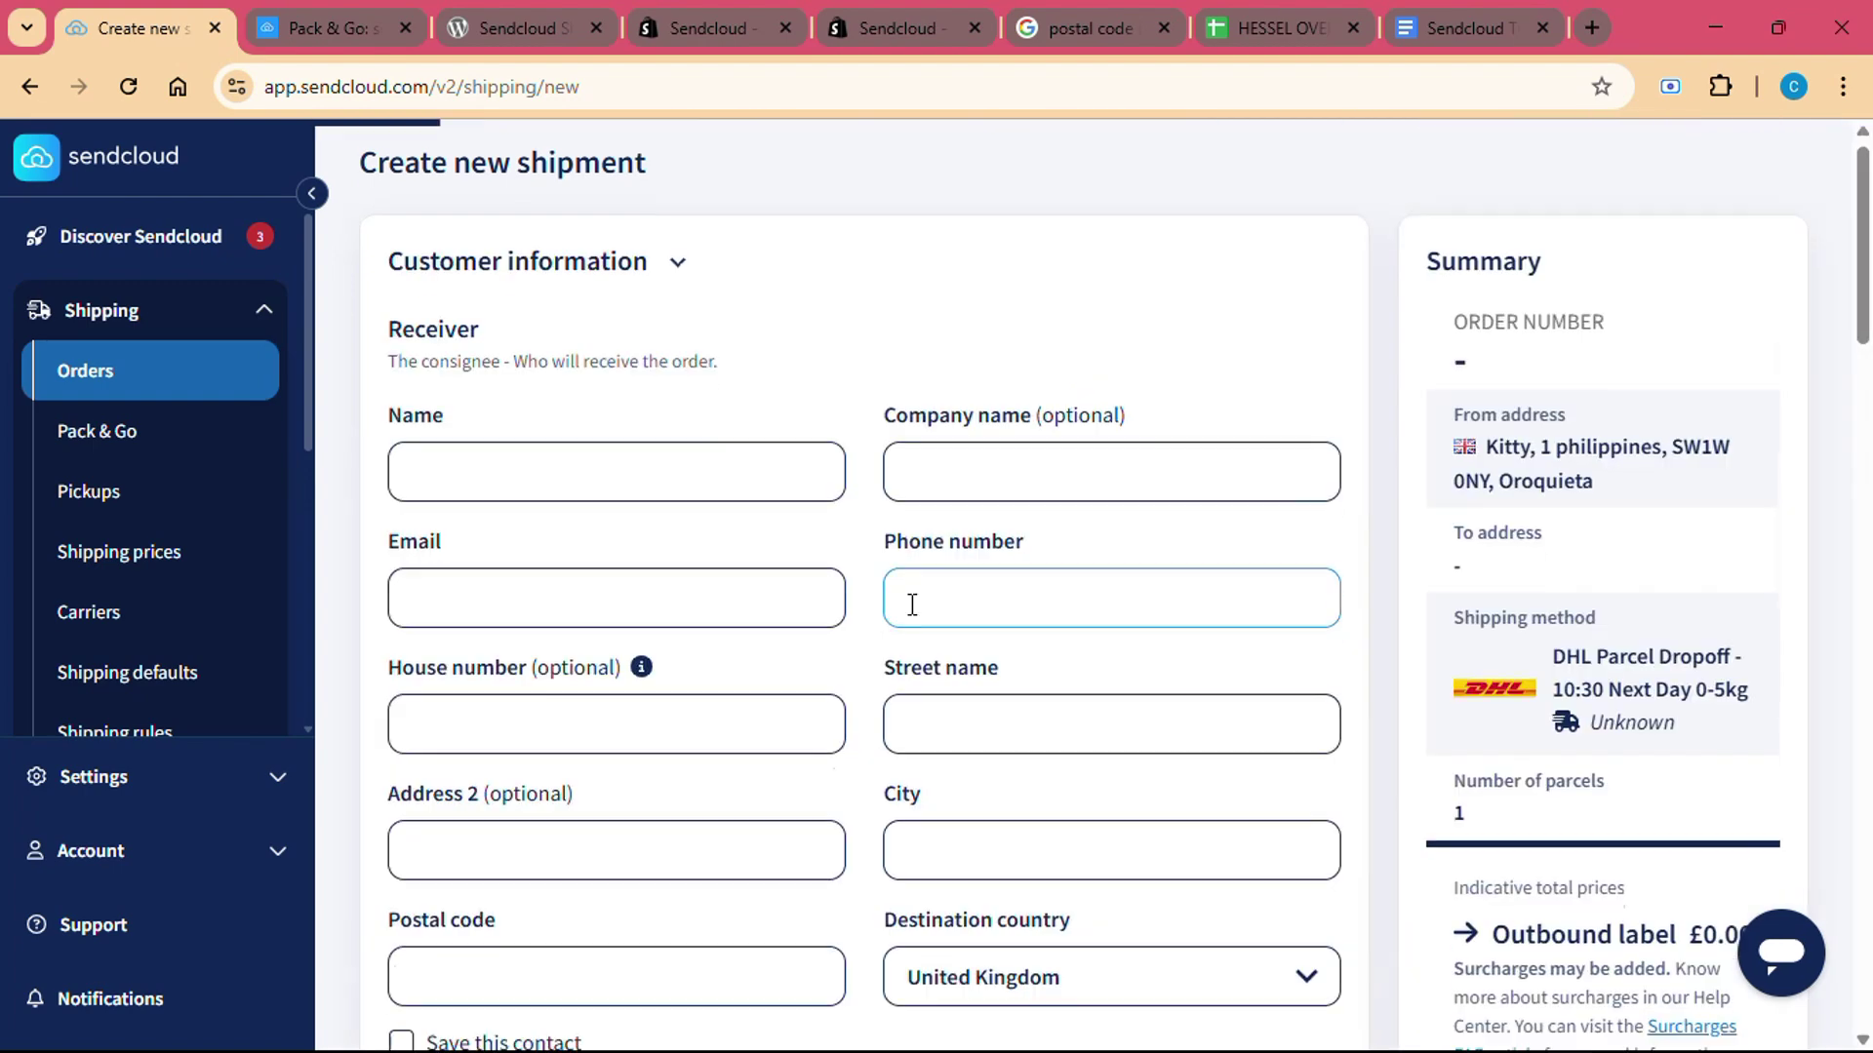
scroll(911, 605, "down", 3)
Step: Go to Settings > Checkout rules and start a new checkout rule
left_click(229, 775)
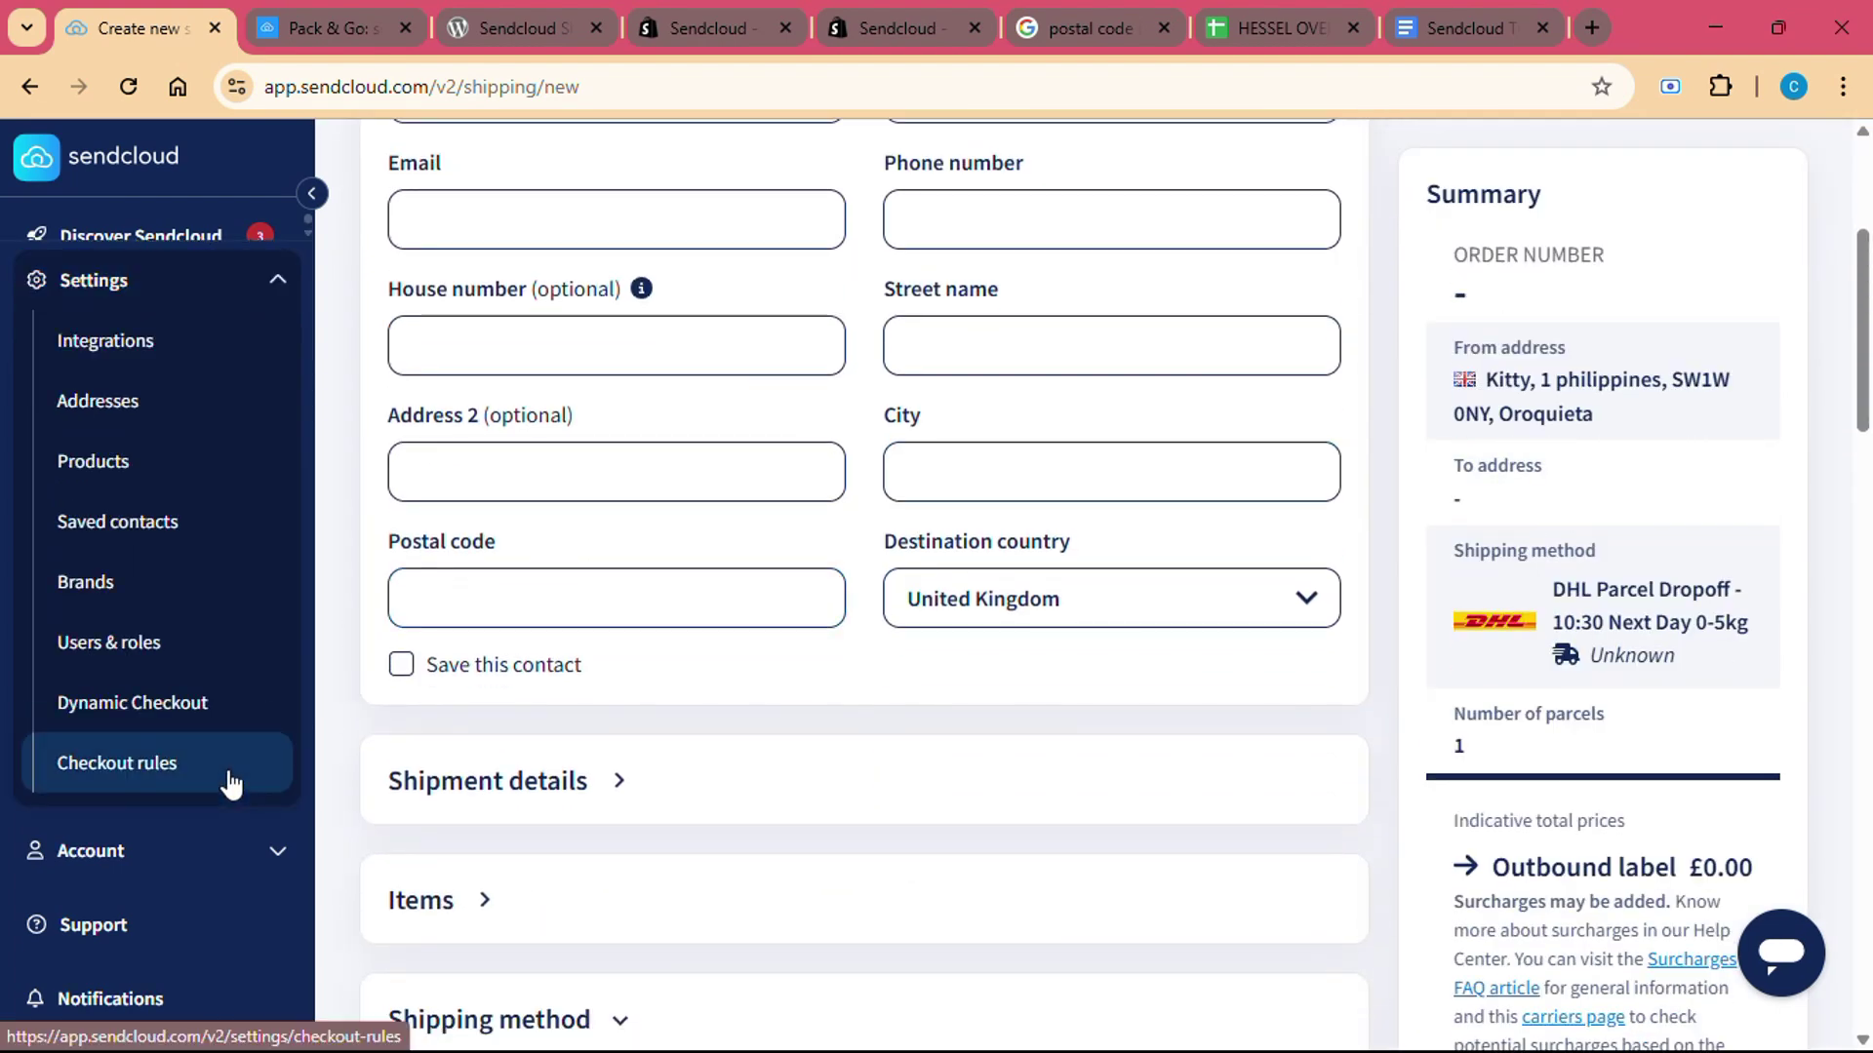
left_click(209, 777)
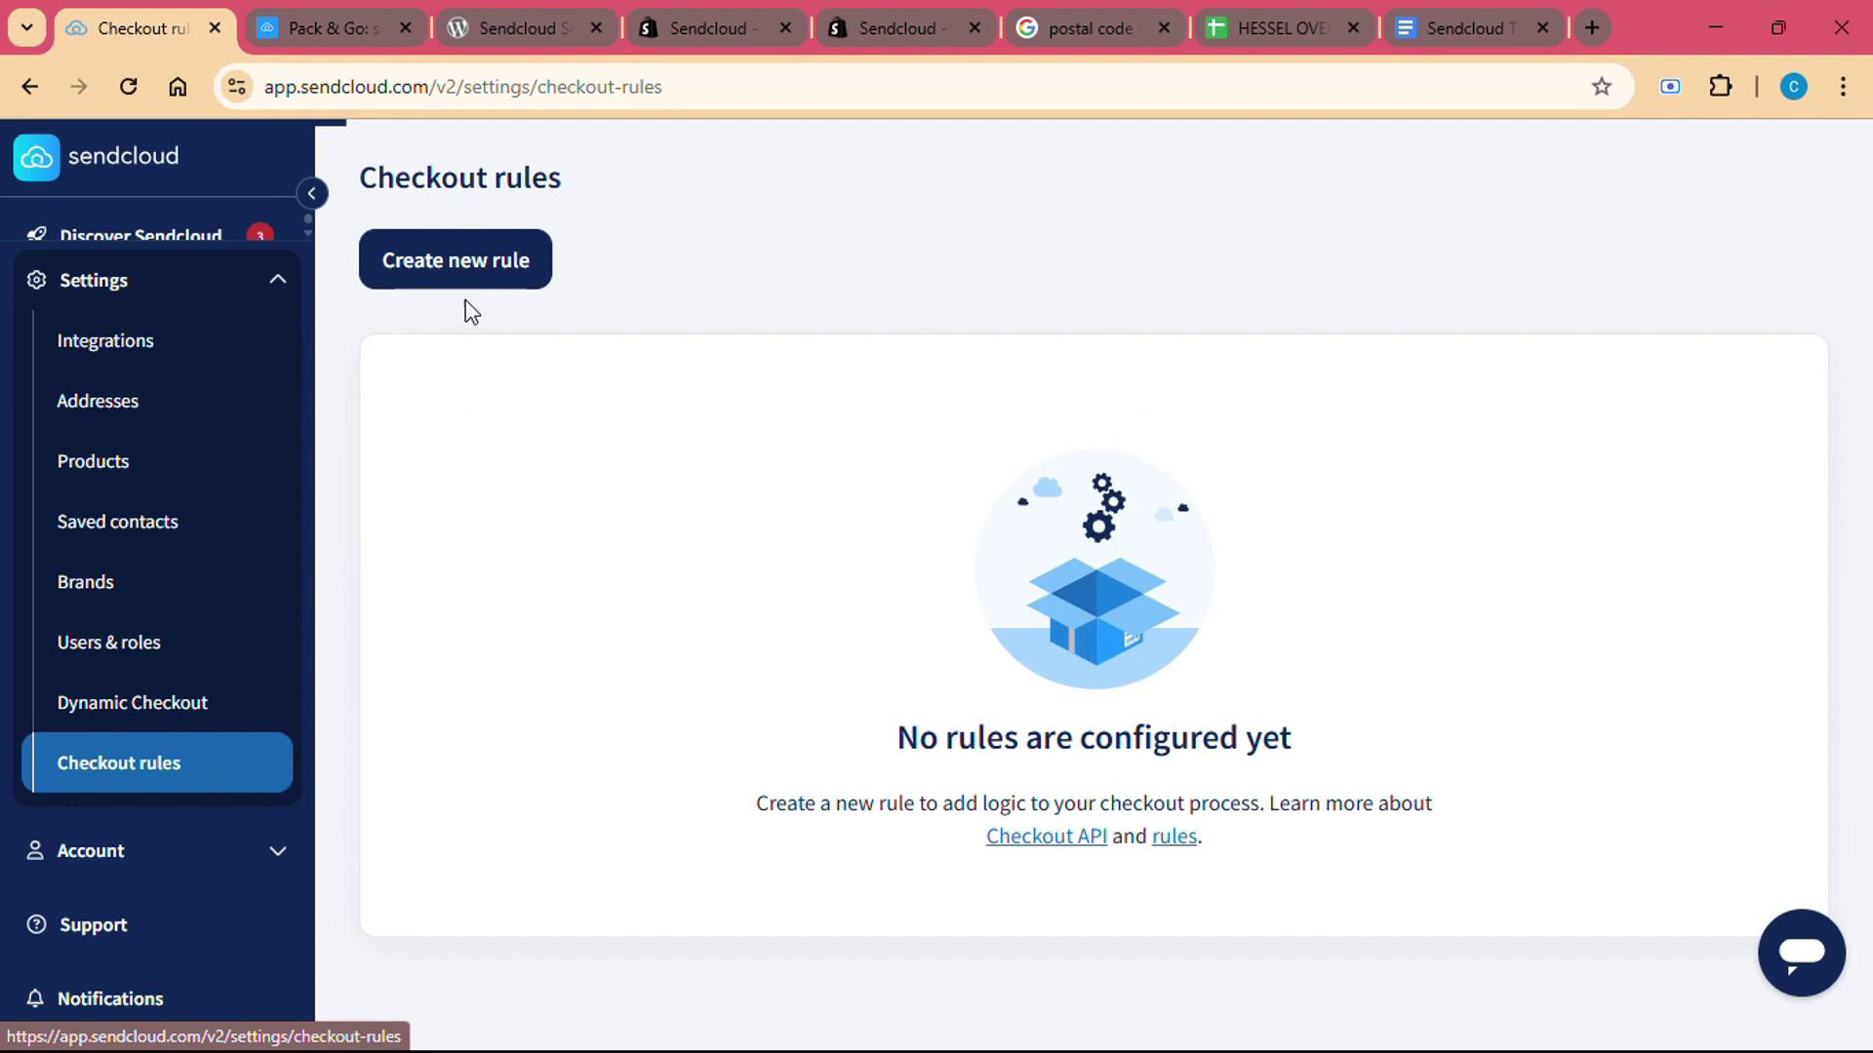
left_click(464, 287)
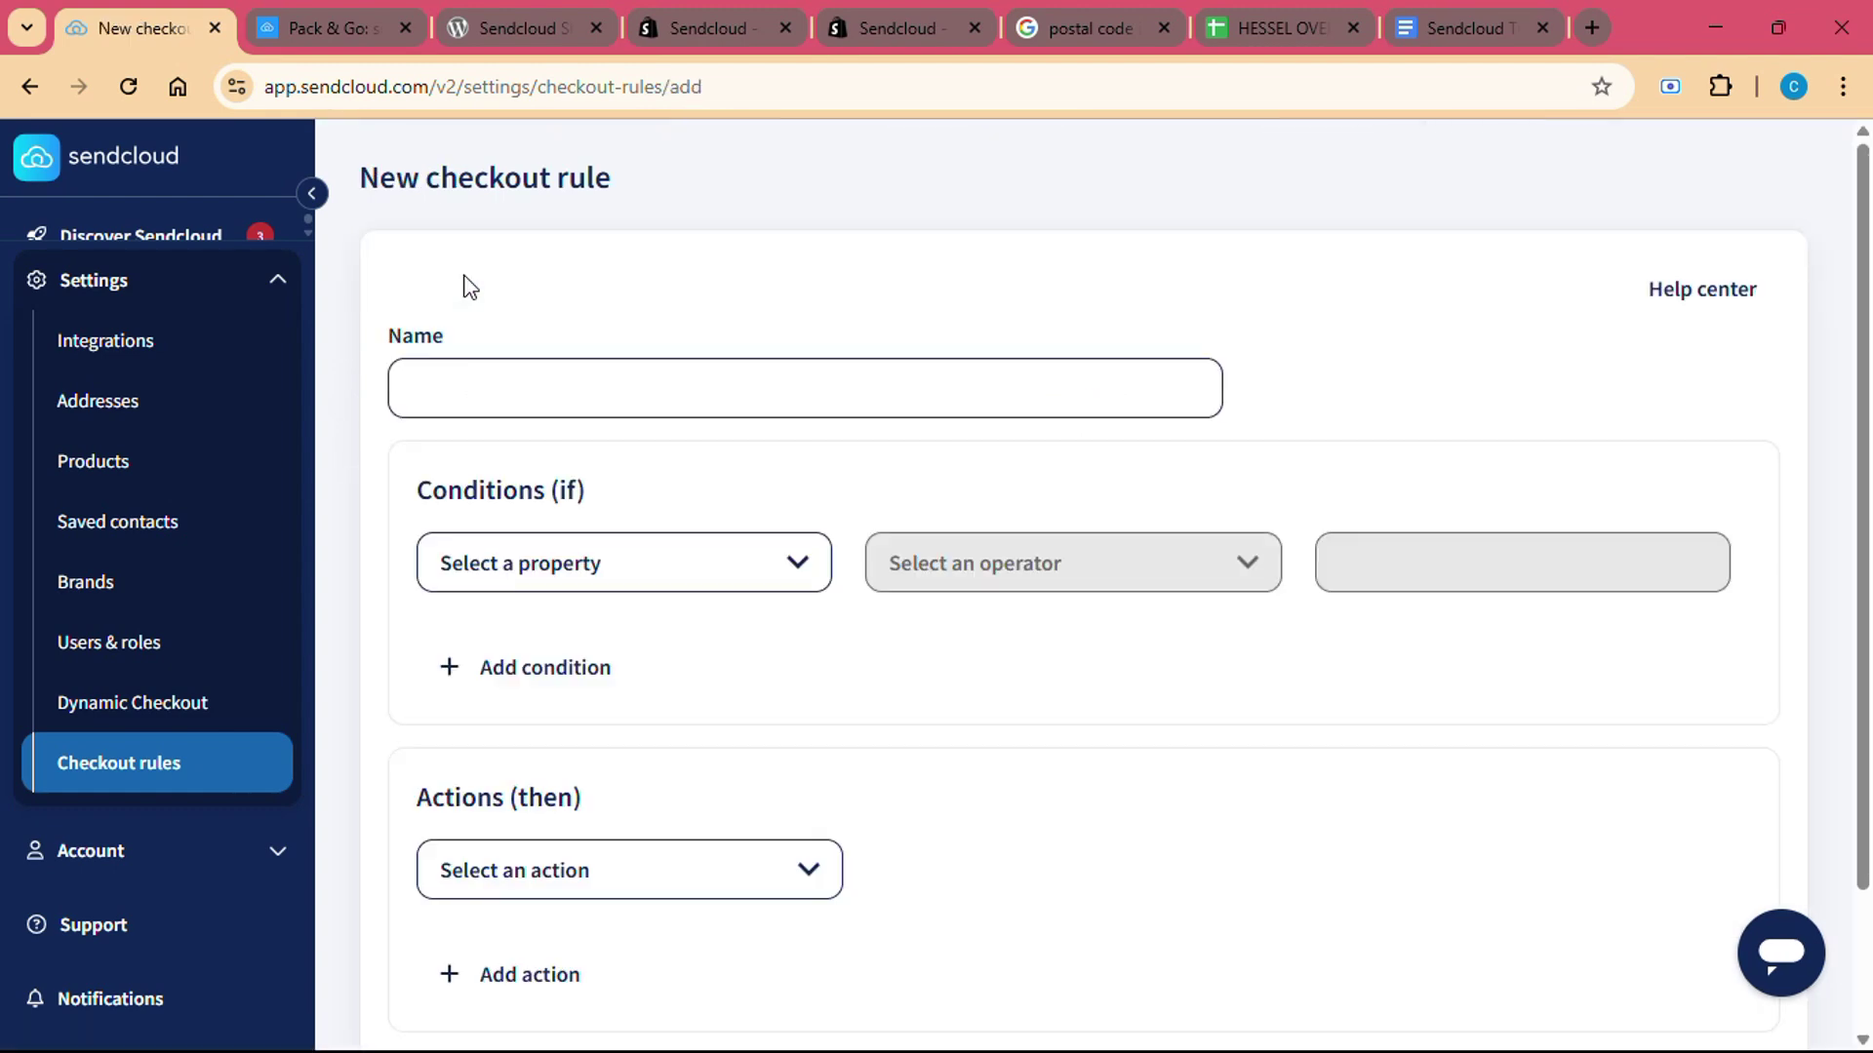
scroll(718, 655, "down", 1)
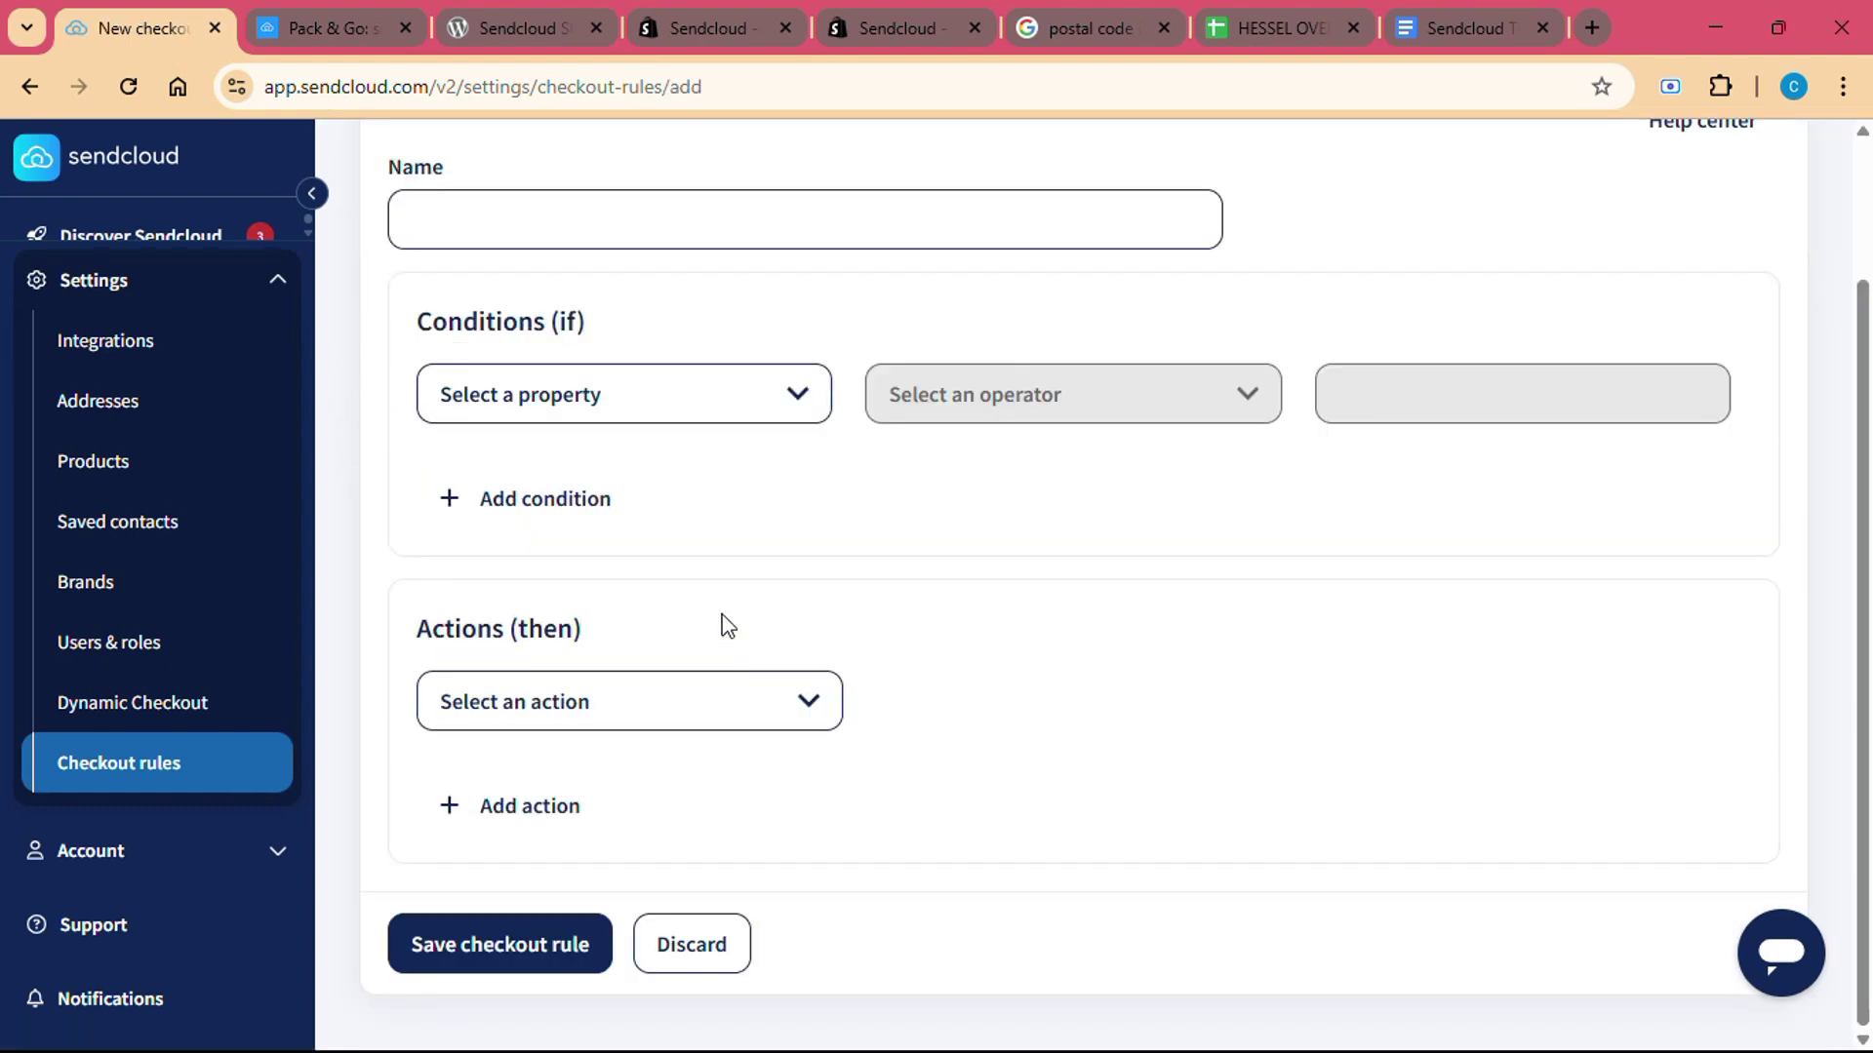
Step: Browse the condition property and action lists without choosing, then restart the blank rule
left_click(785, 382)
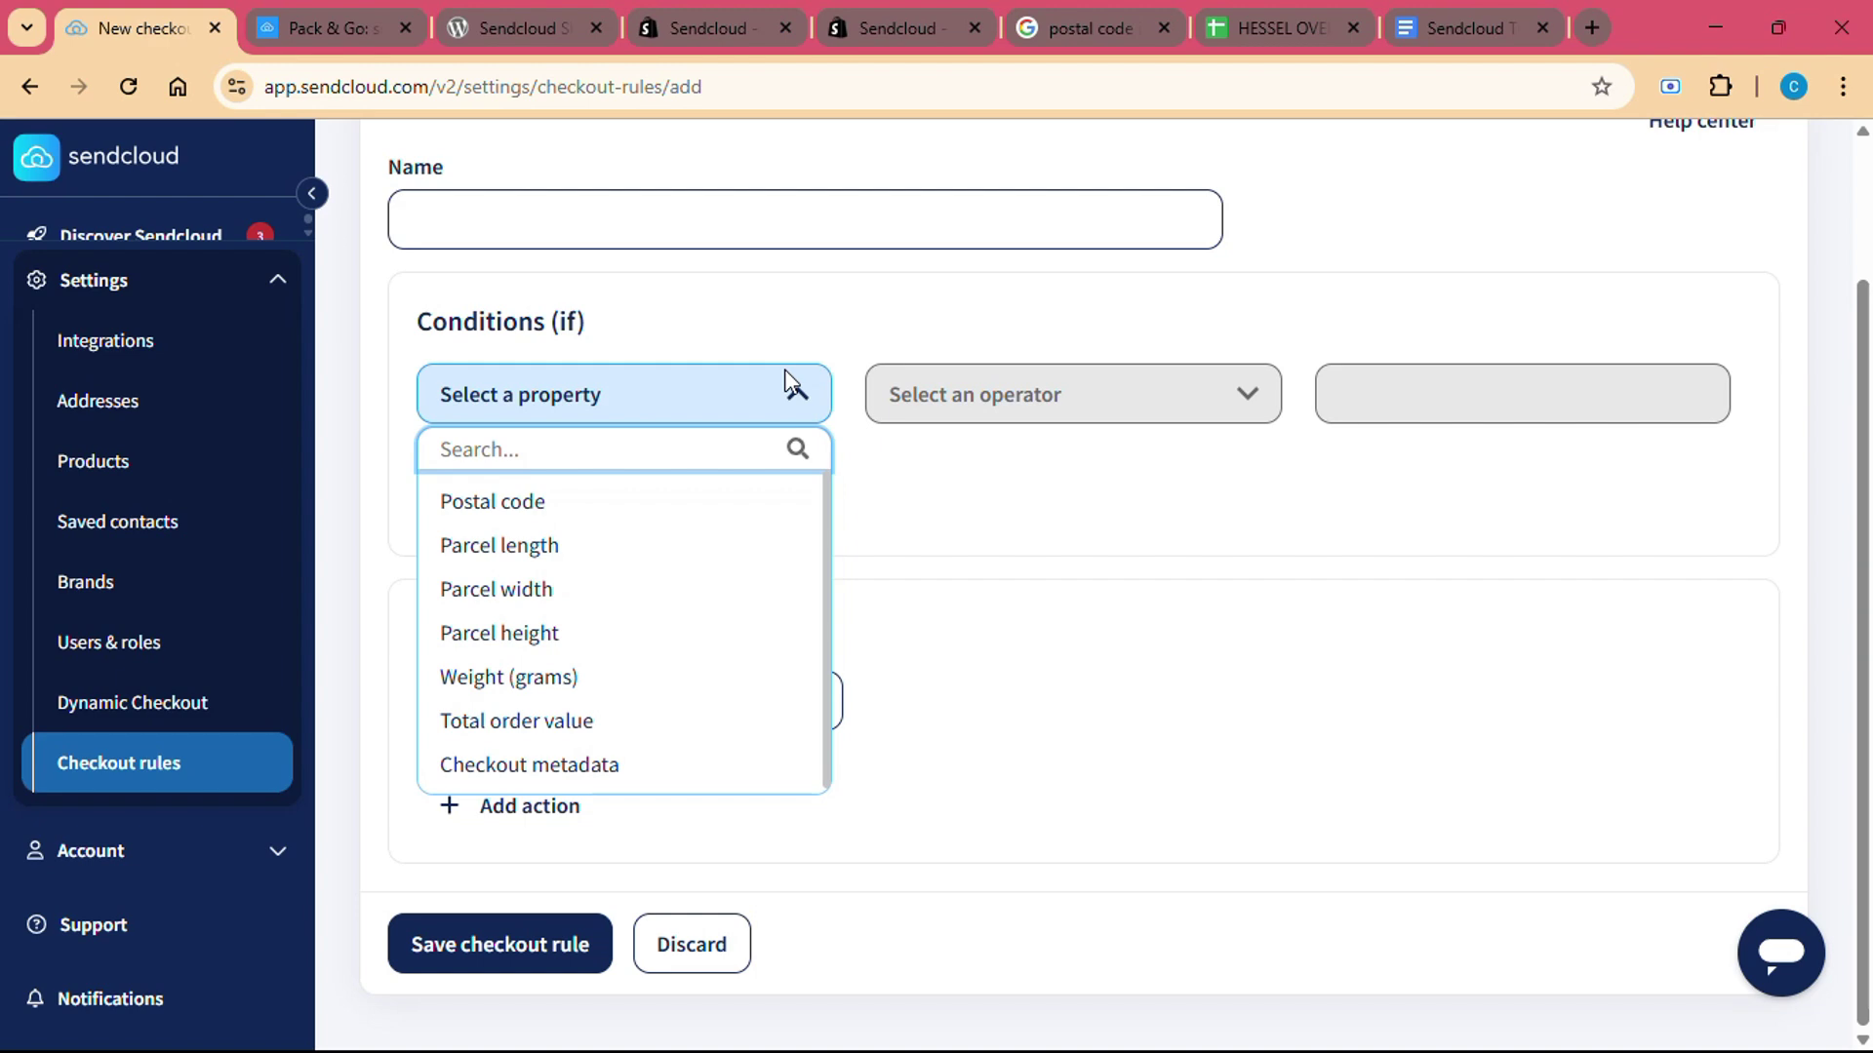
left_click(785, 382)
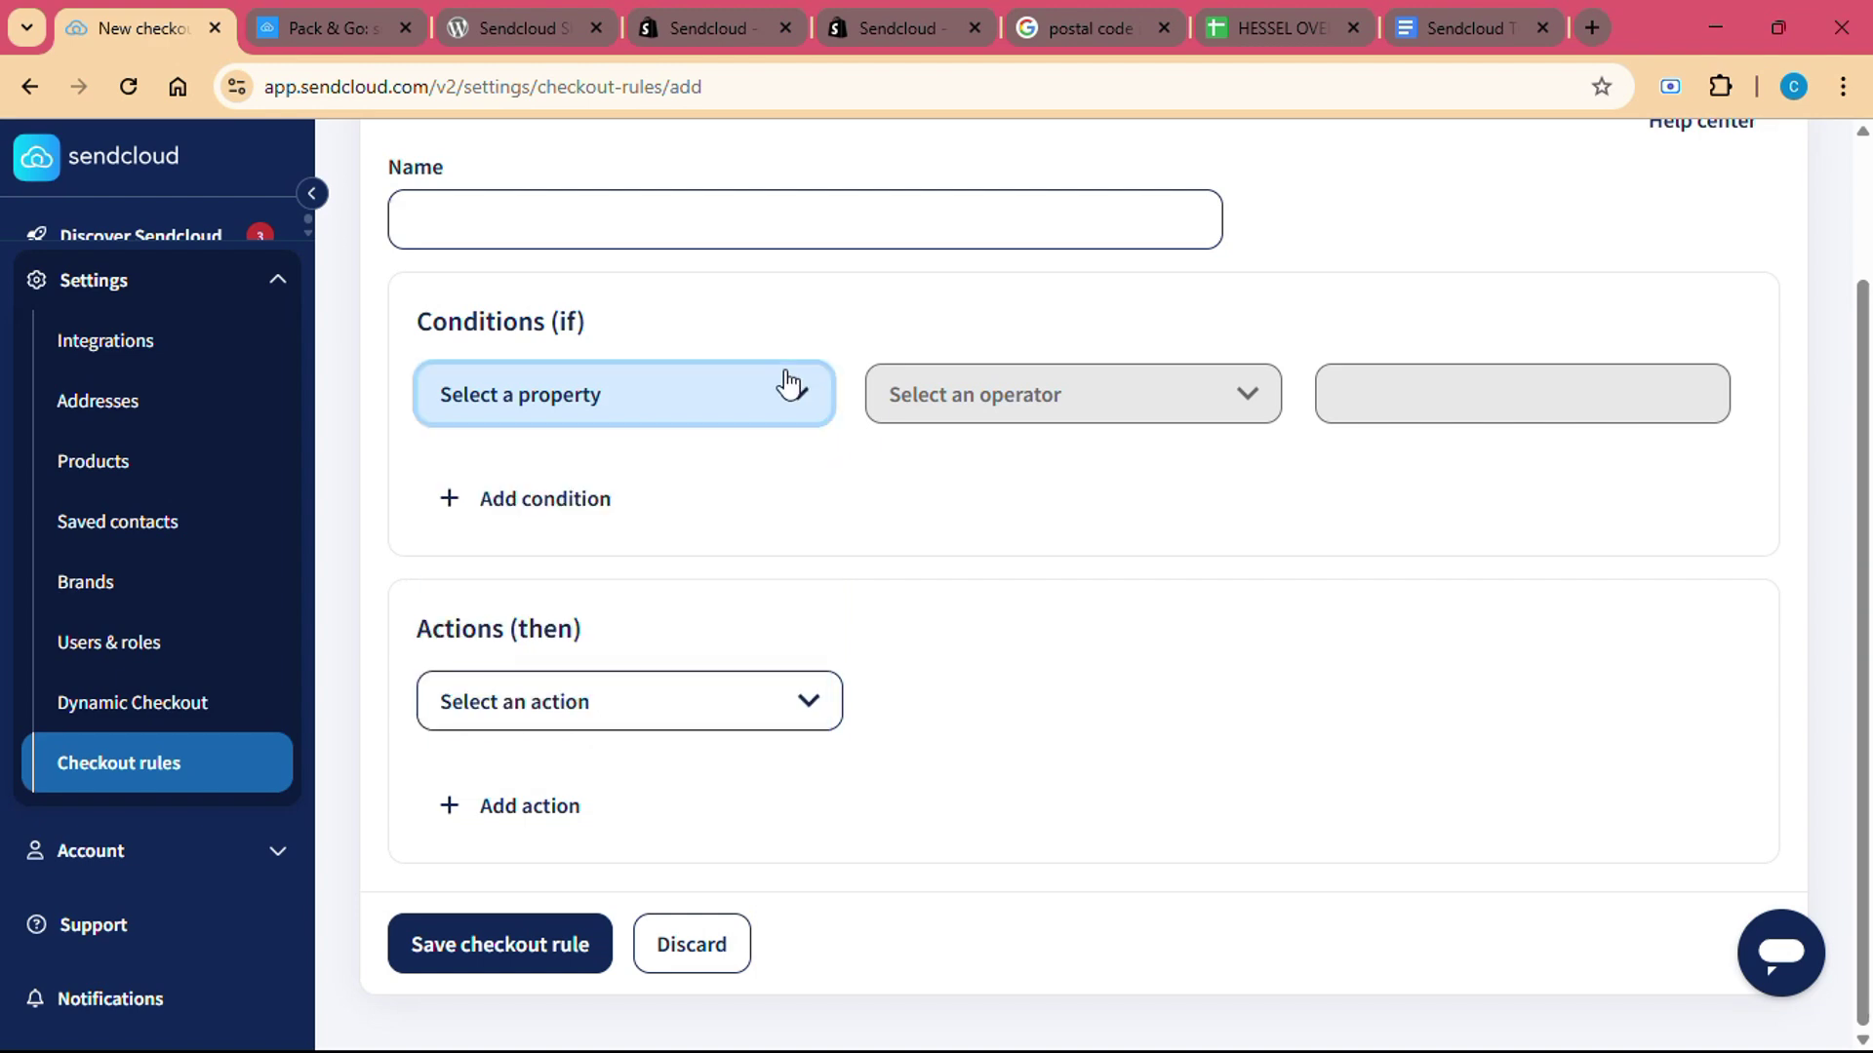
left_click(743, 728)
left_click(1030, 795)
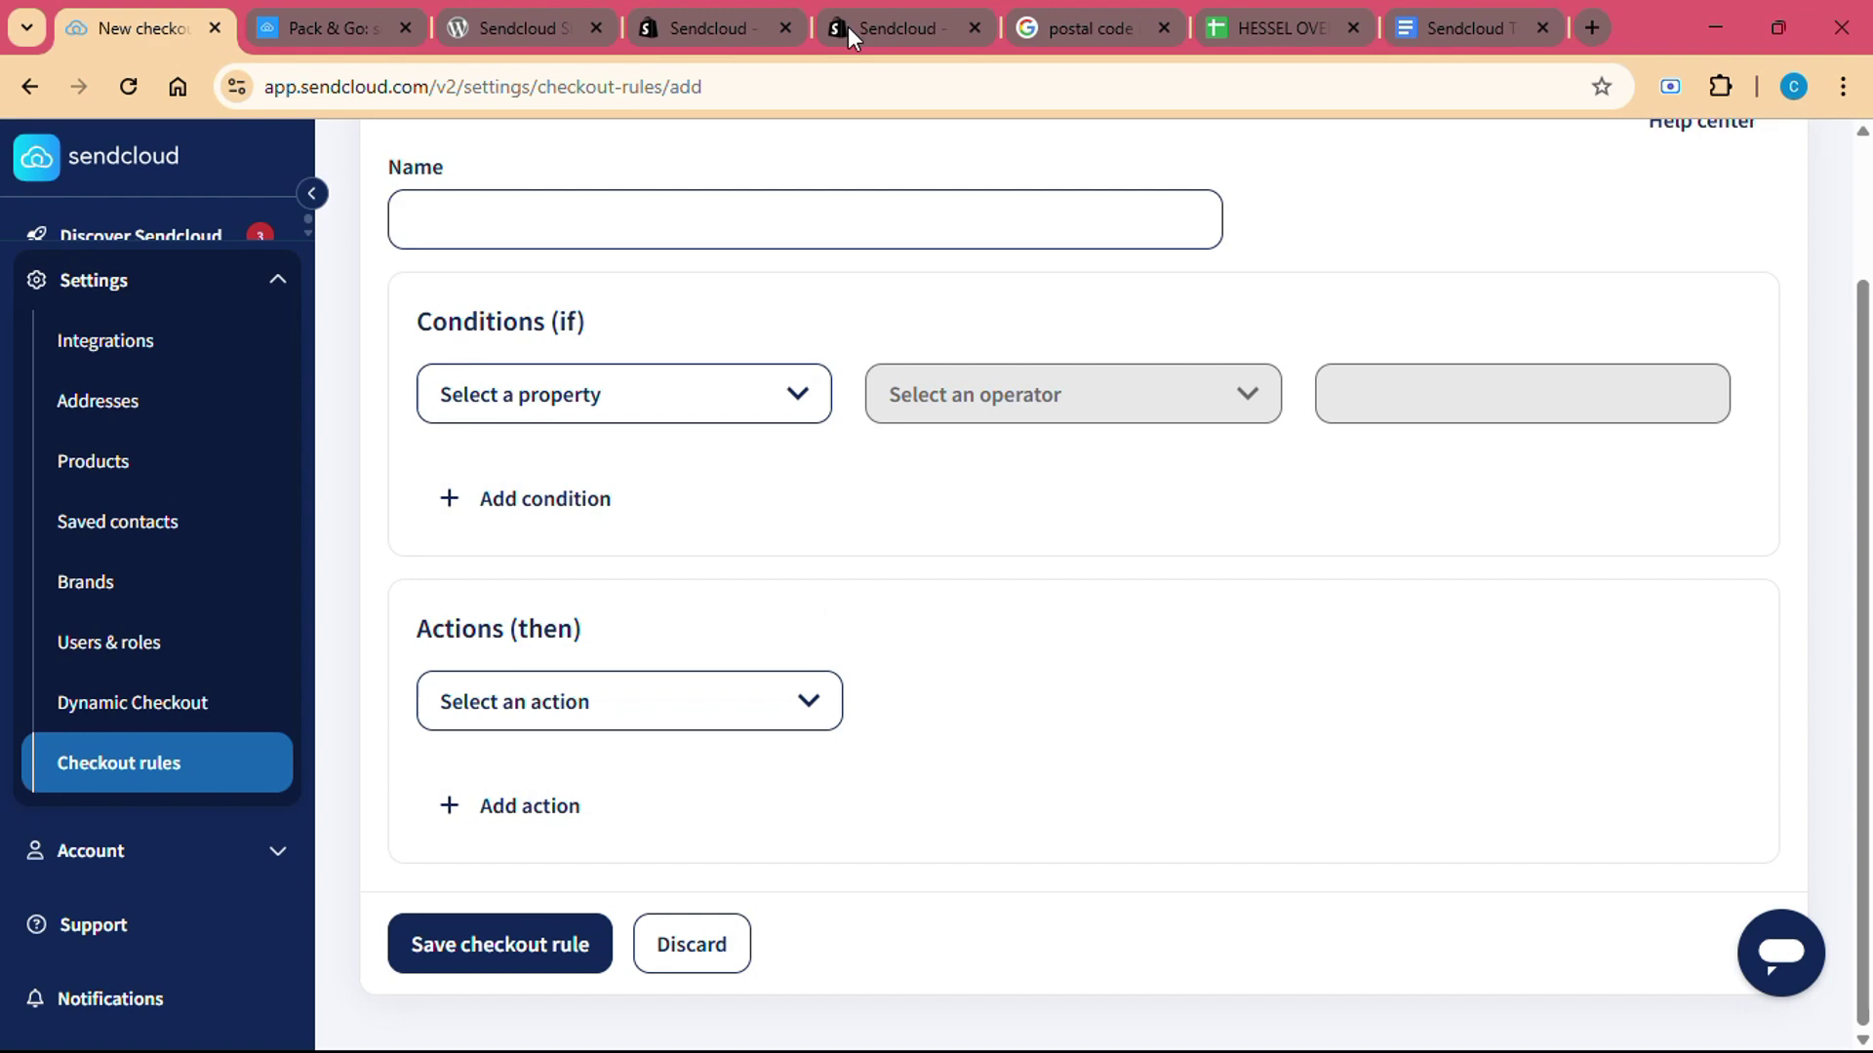
left_click(529, 278)
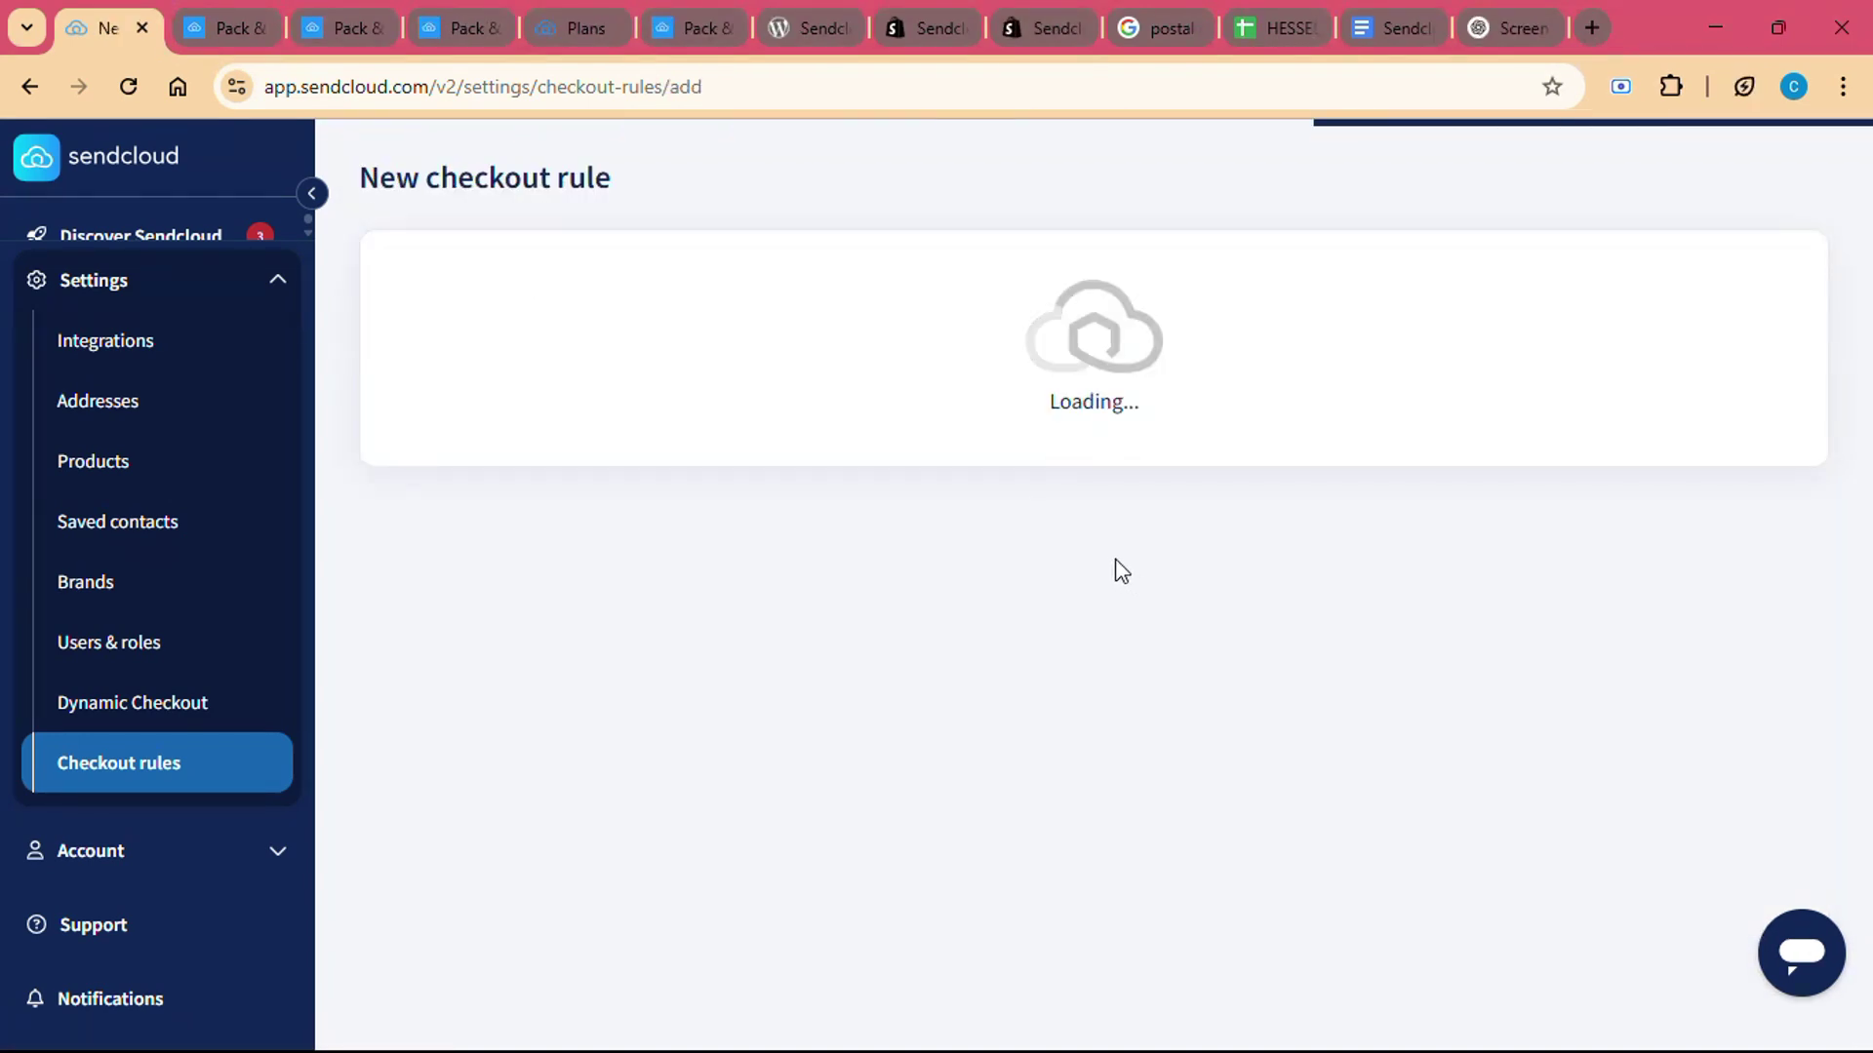
scroll(747, 757, "down", 2)
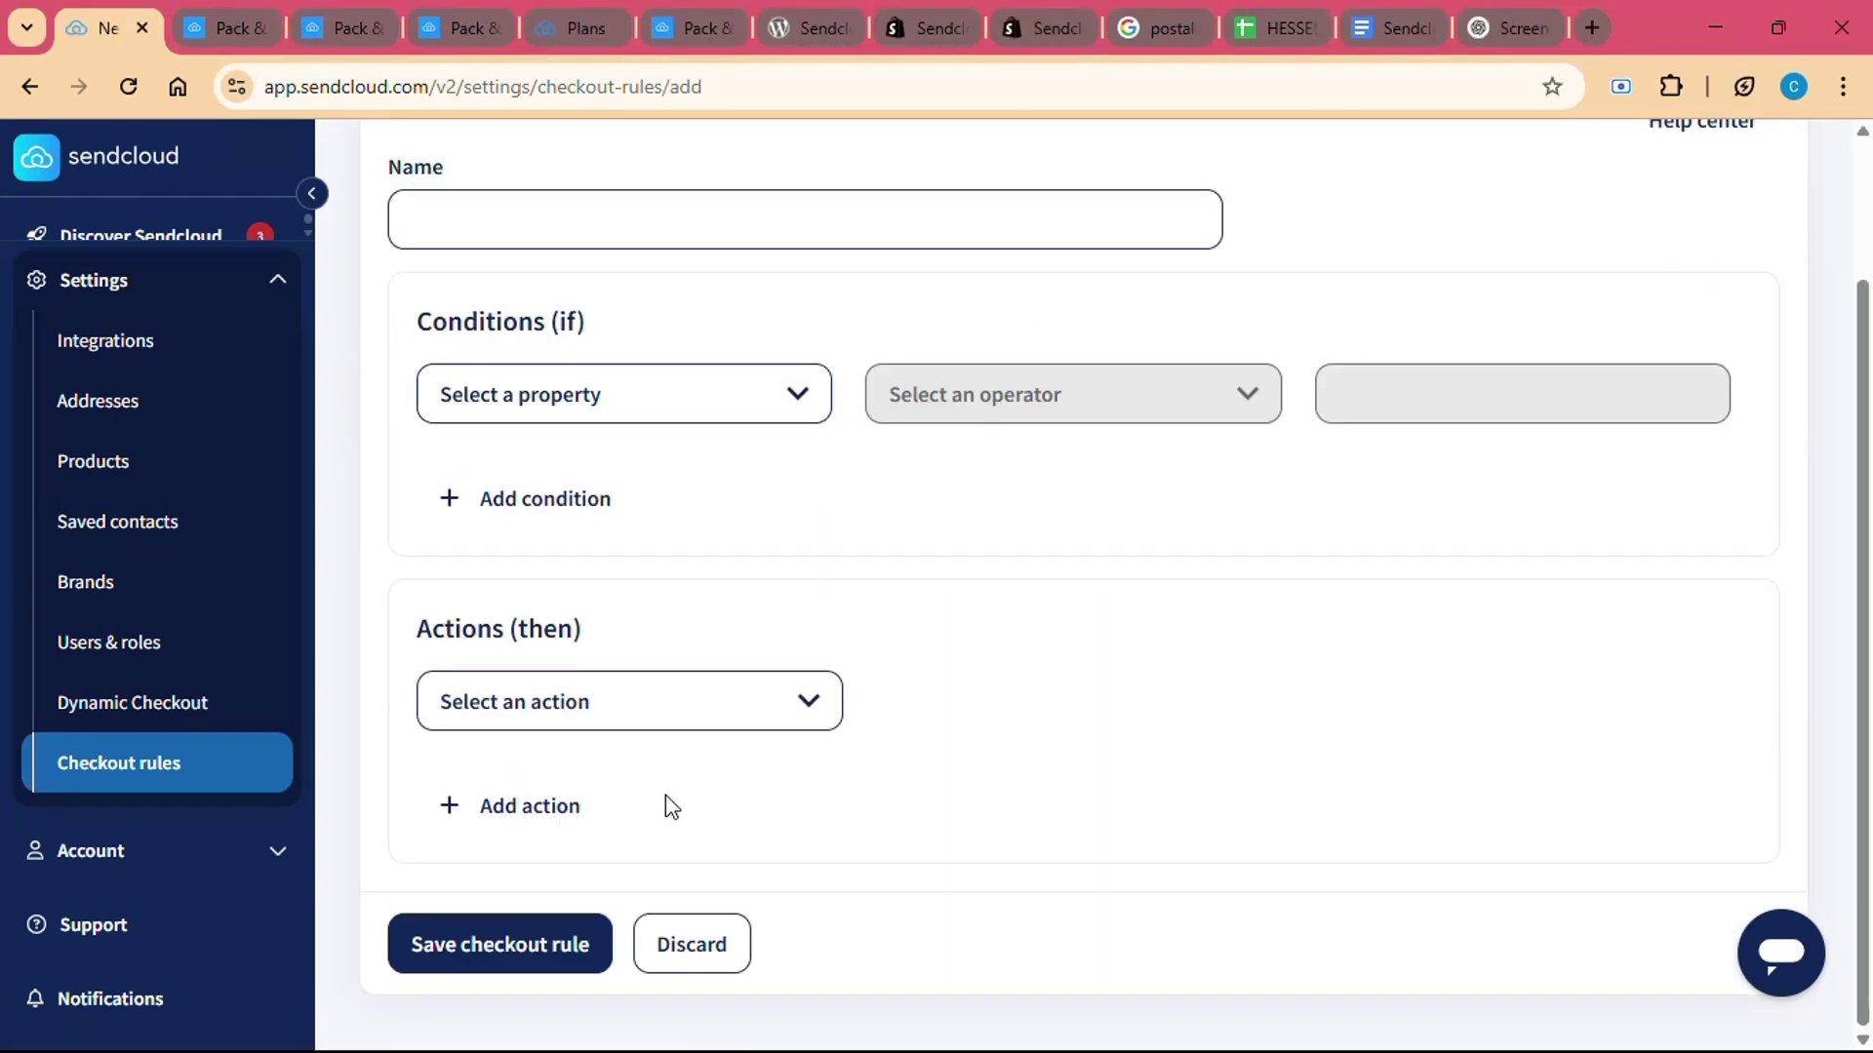
Step: Collapse Settings and go to Shipping > Shipping rules to view its templates
left_click(258, 279)
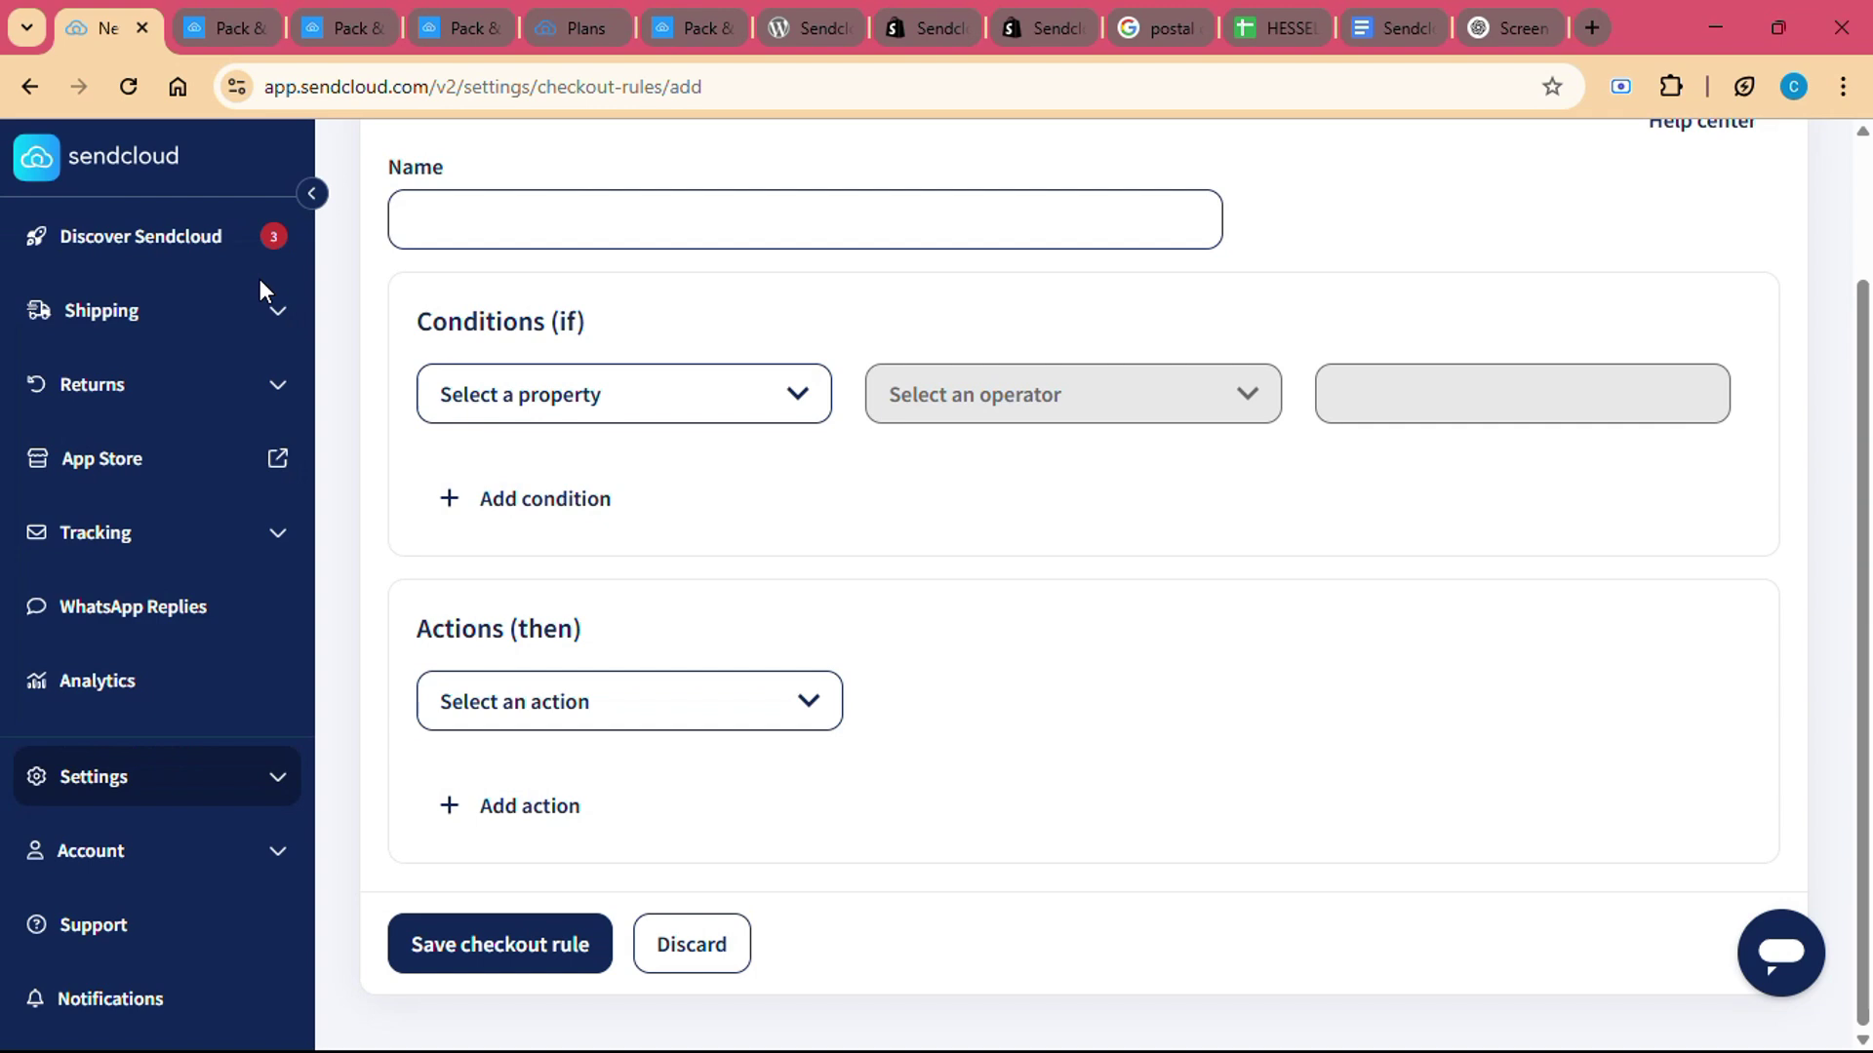
left_click(231, 340)
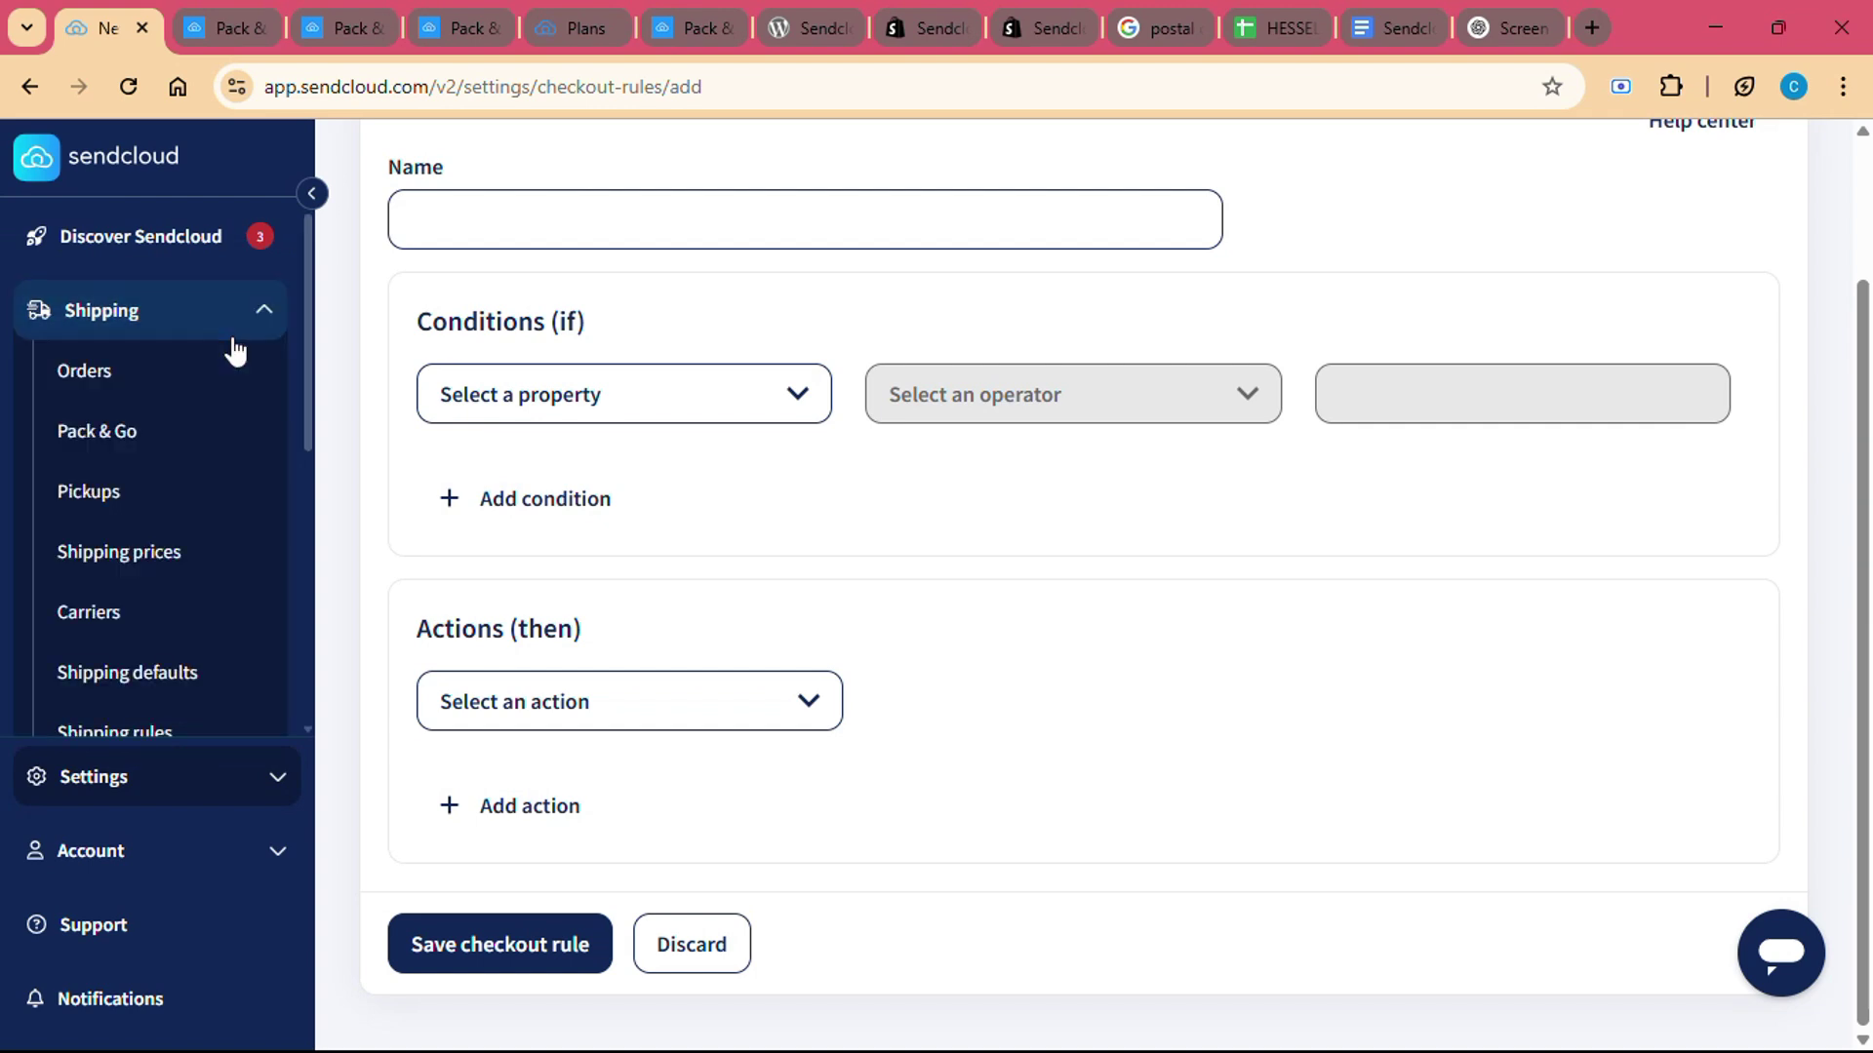
left_click(201, 743)
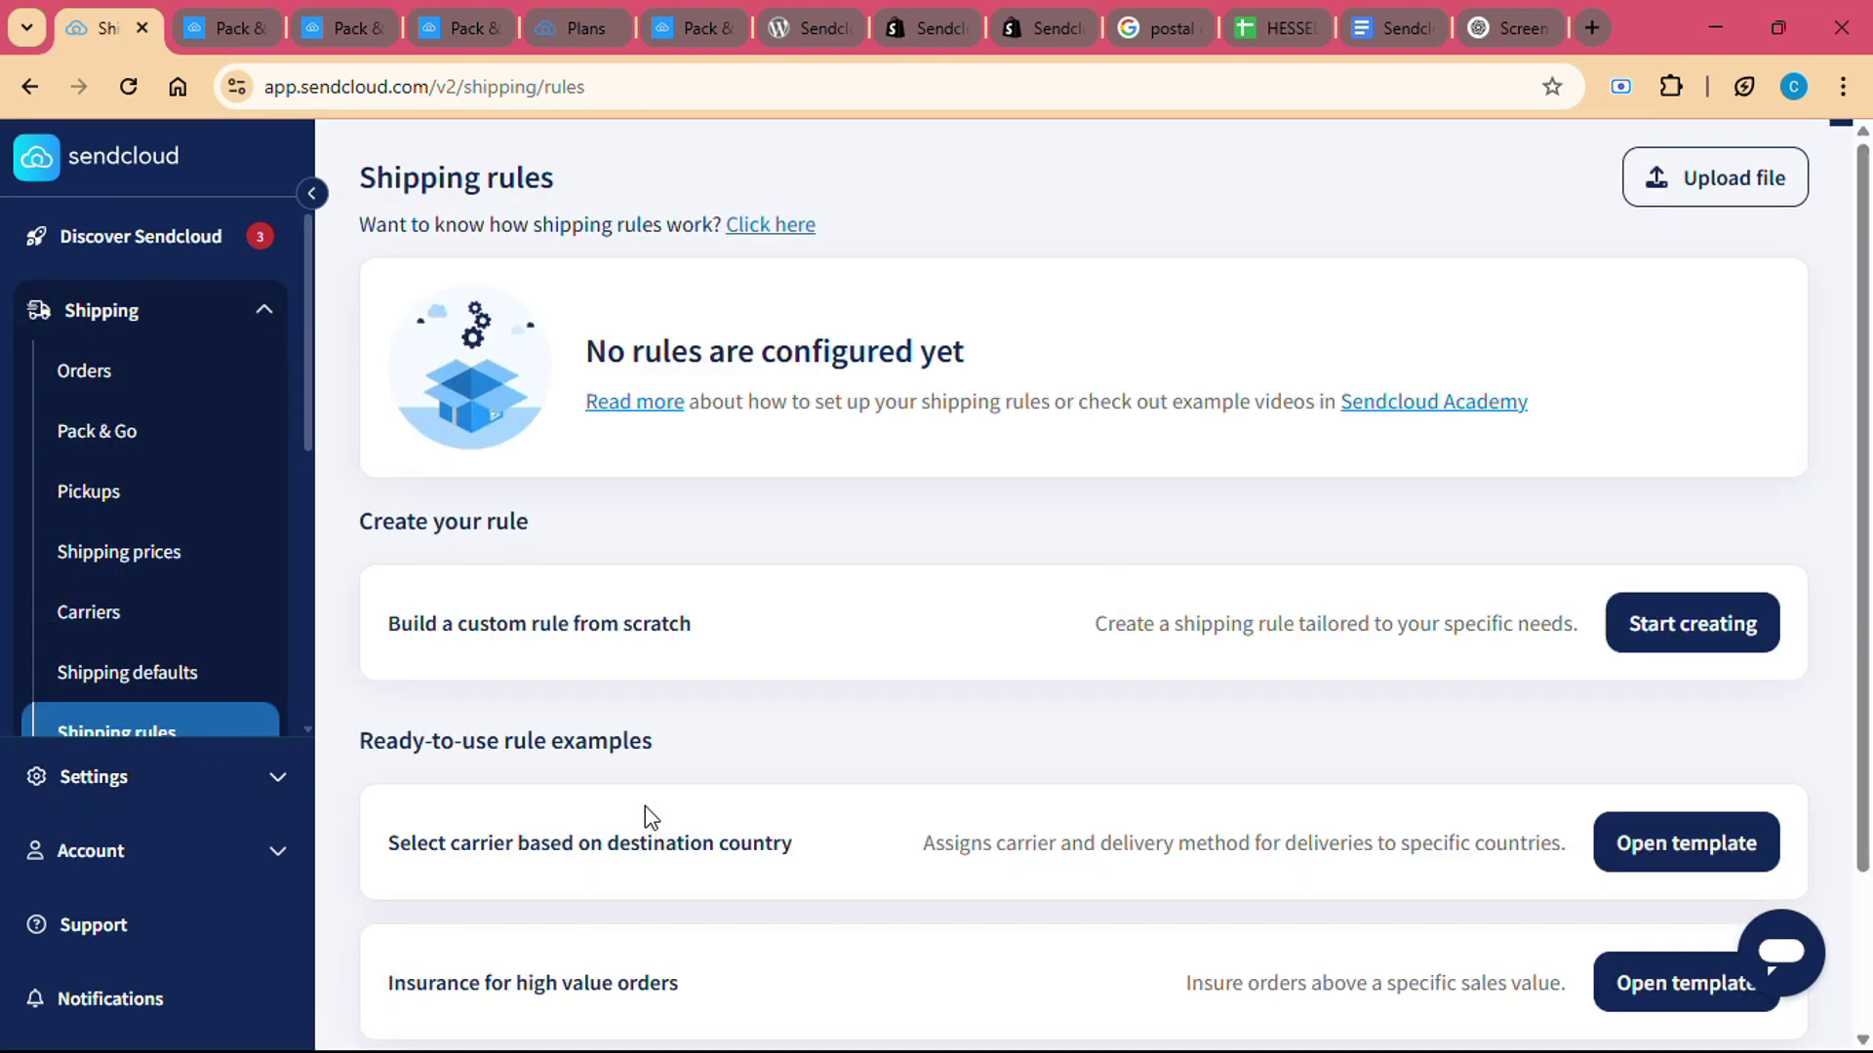
scroll(645, 806, "down", 1)
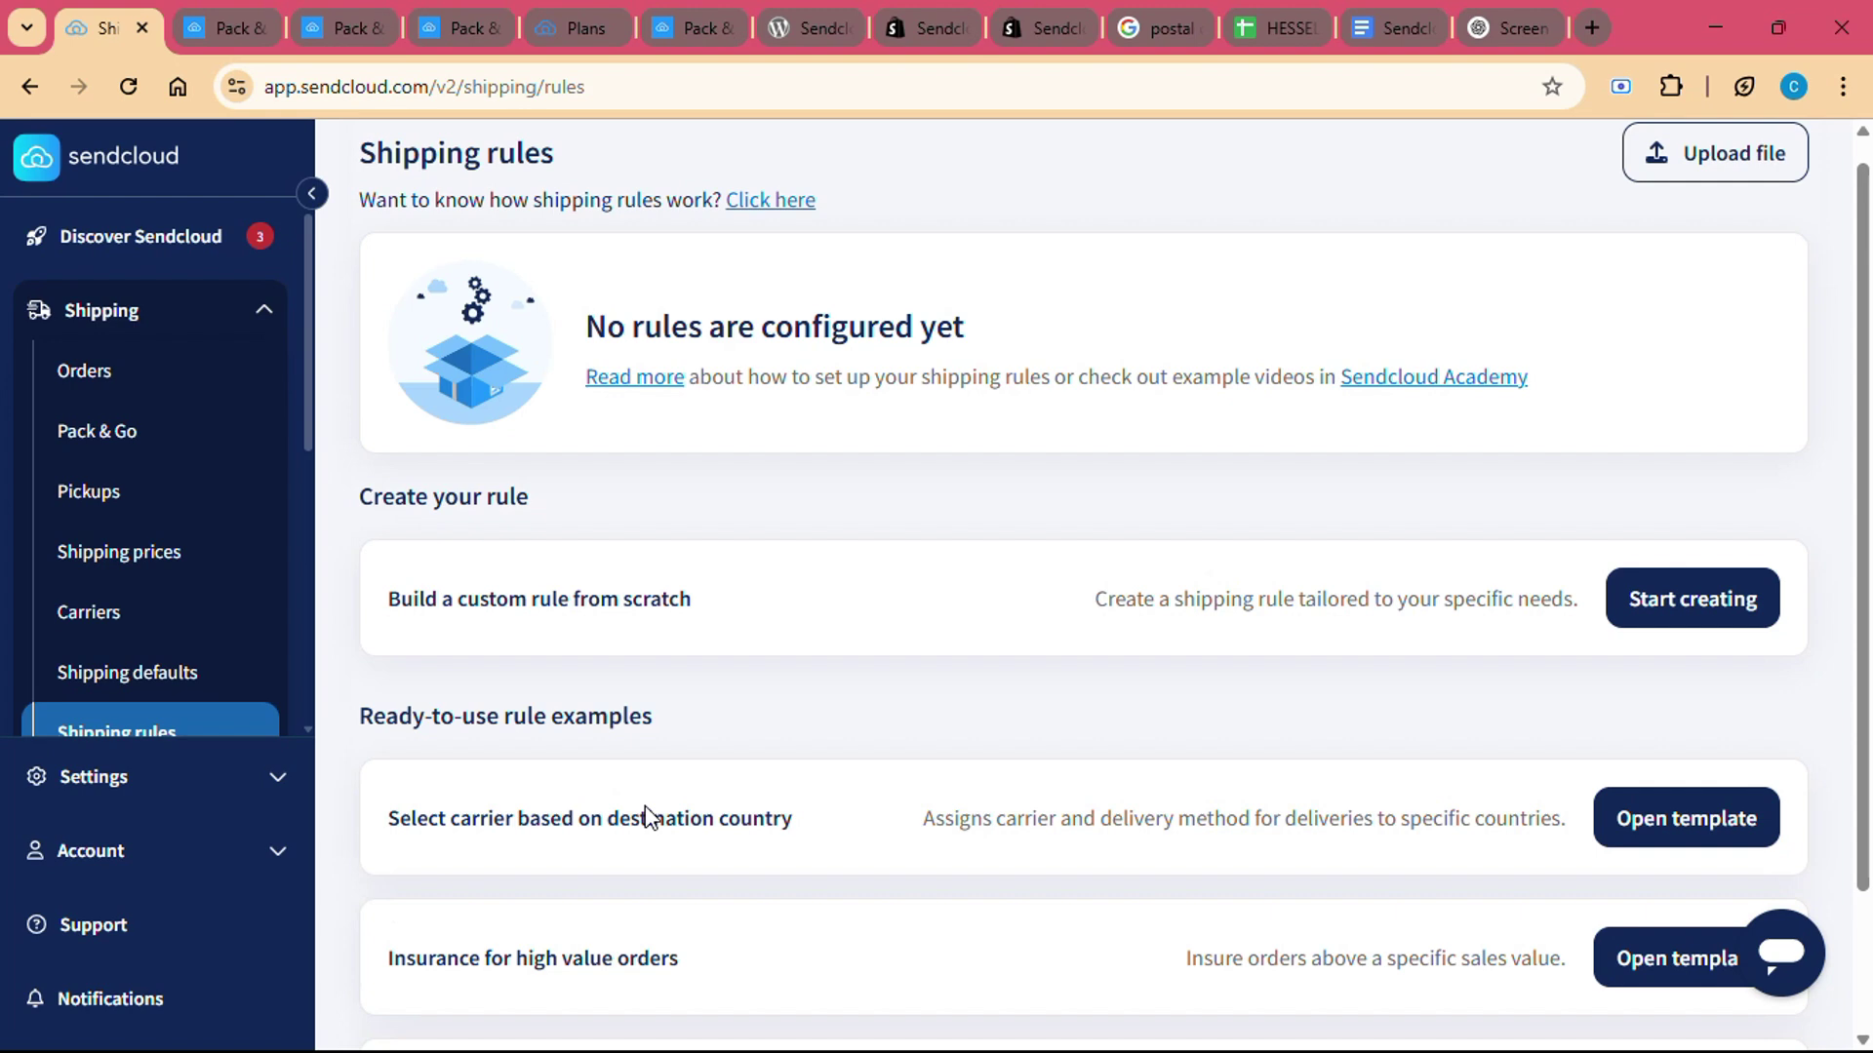
scroll(646, 816, "down", 2)
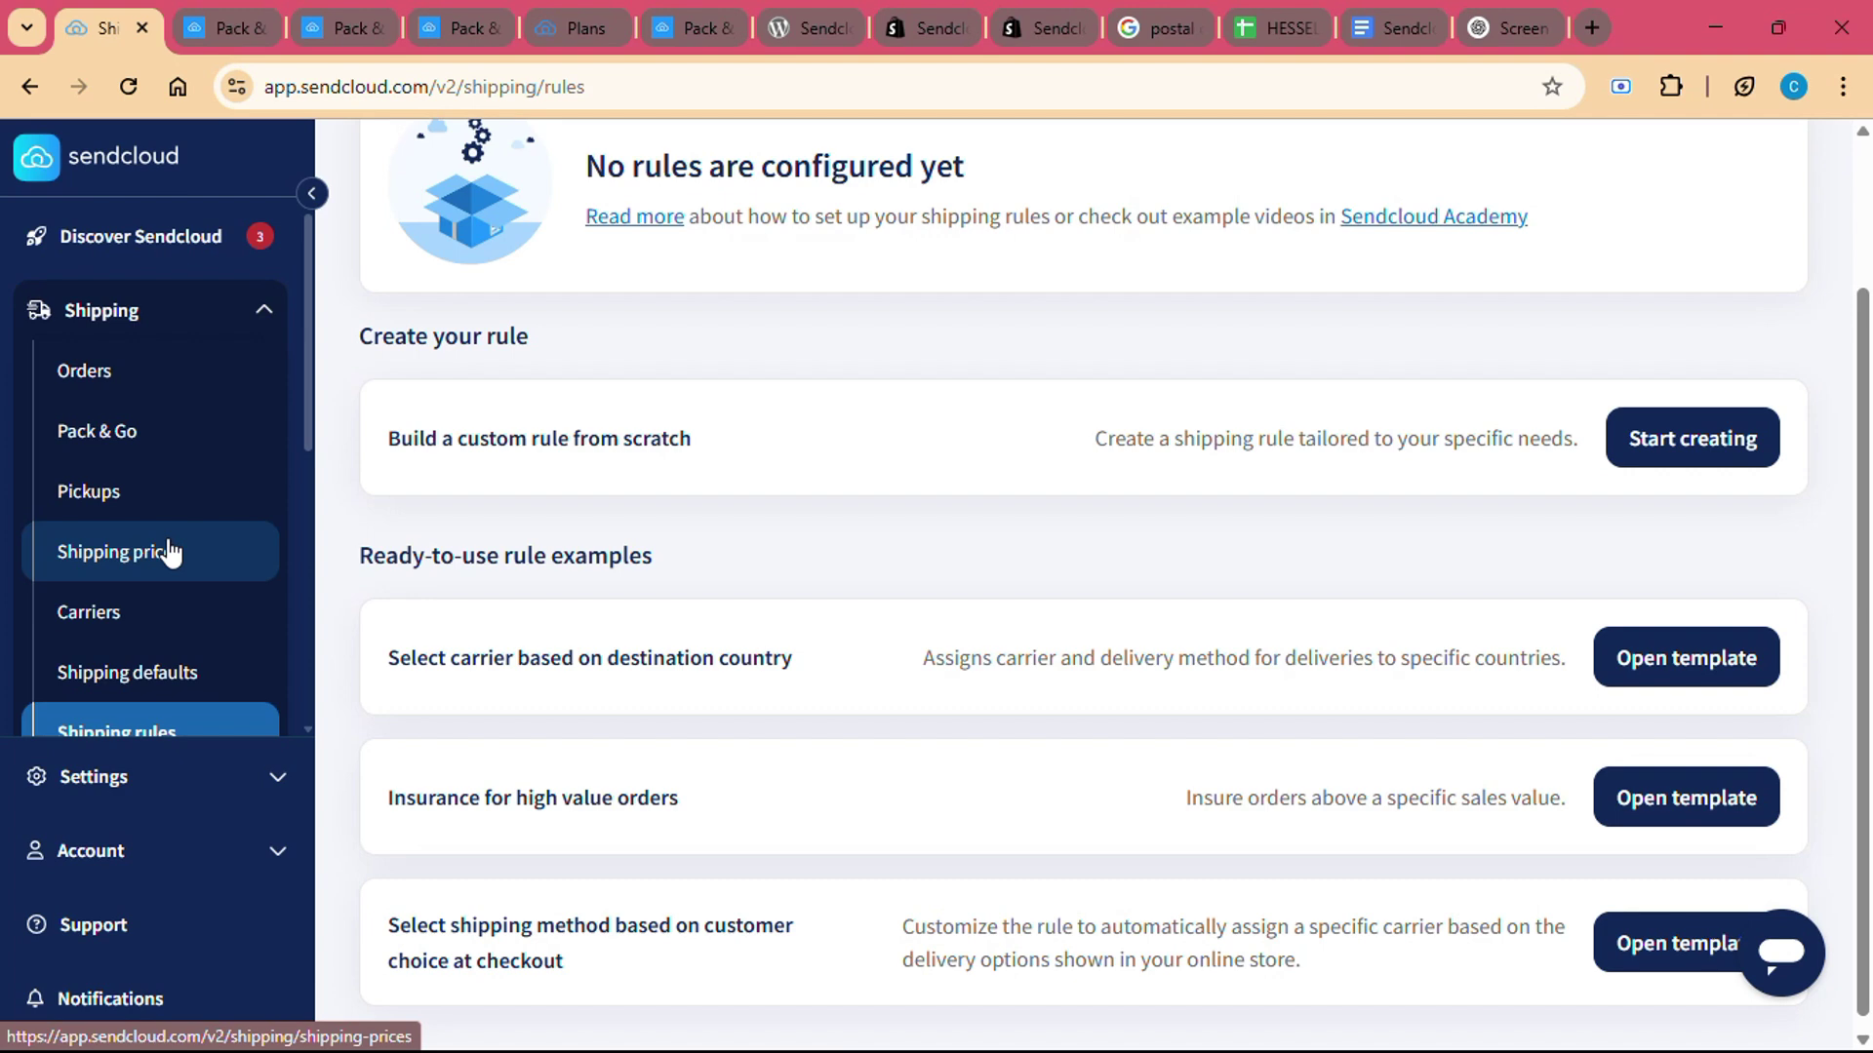
scroll(206, 557, "up", 2)
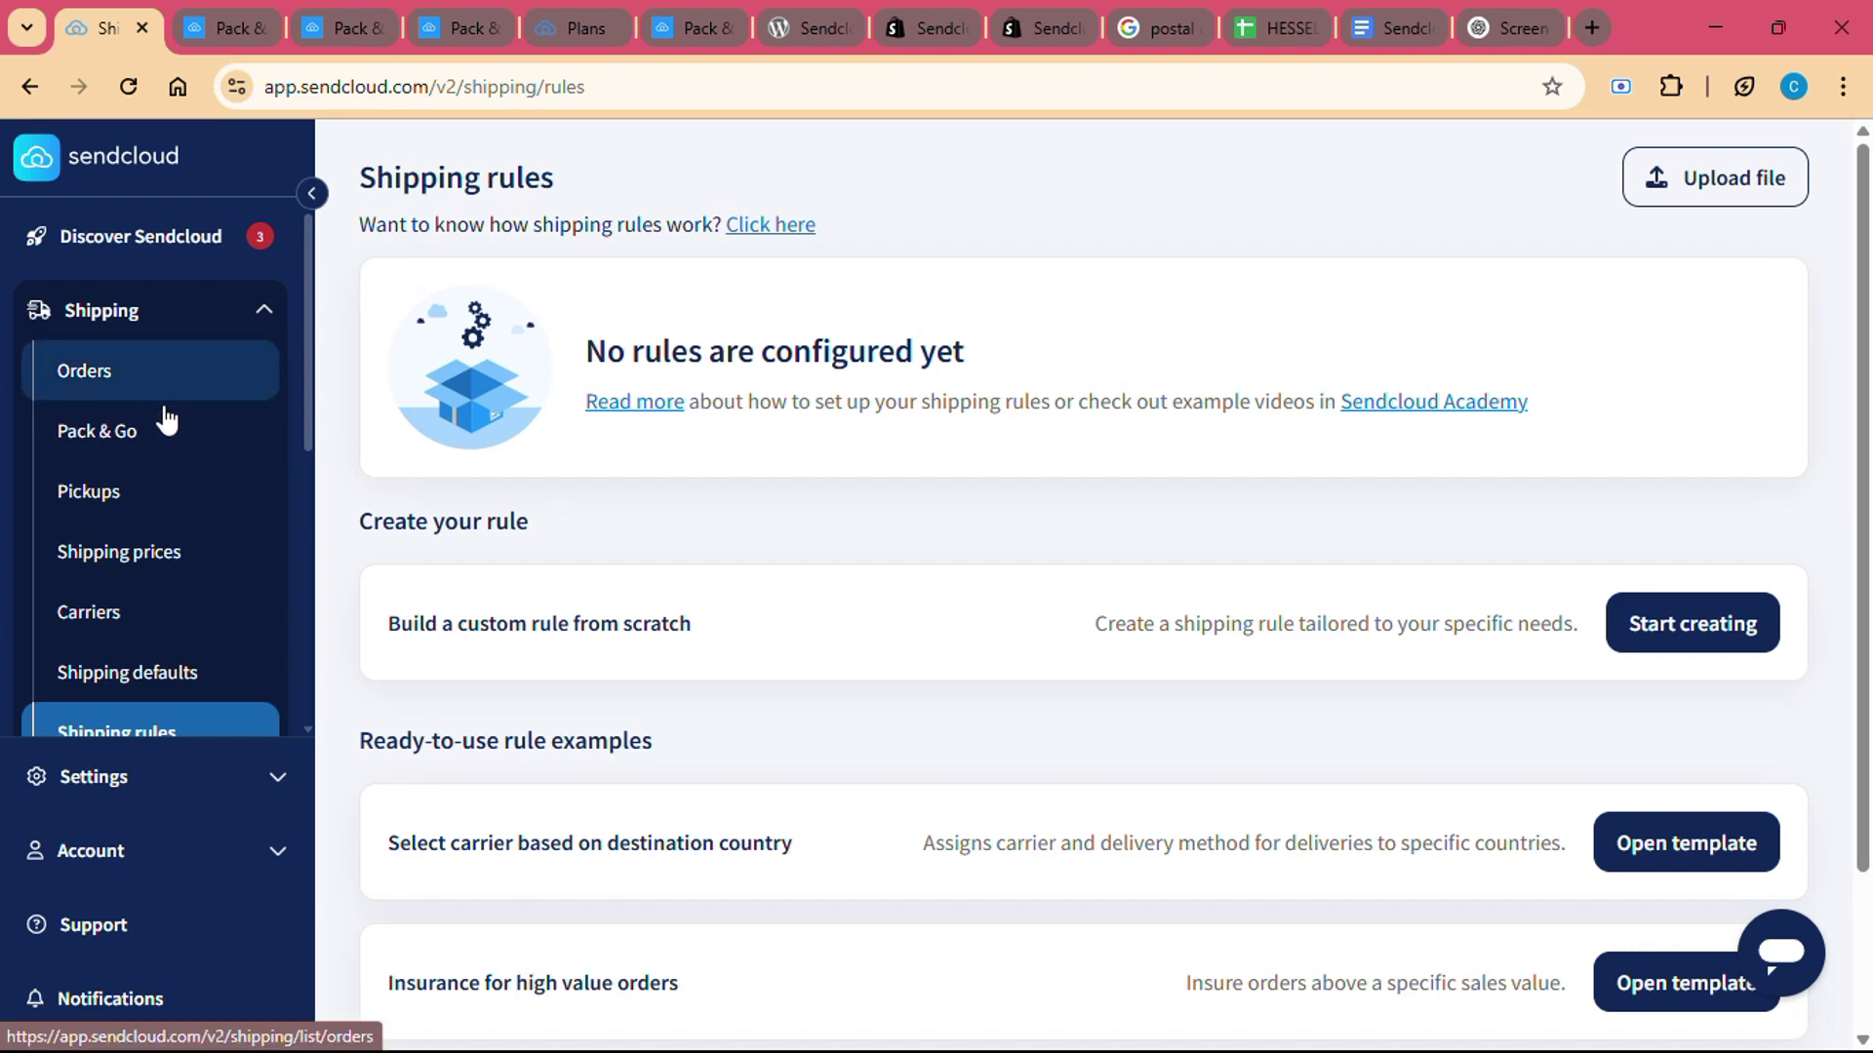
Step: Go to the Pack & Go page and its 'About Pack & Go' help article
left_click(172, 427)
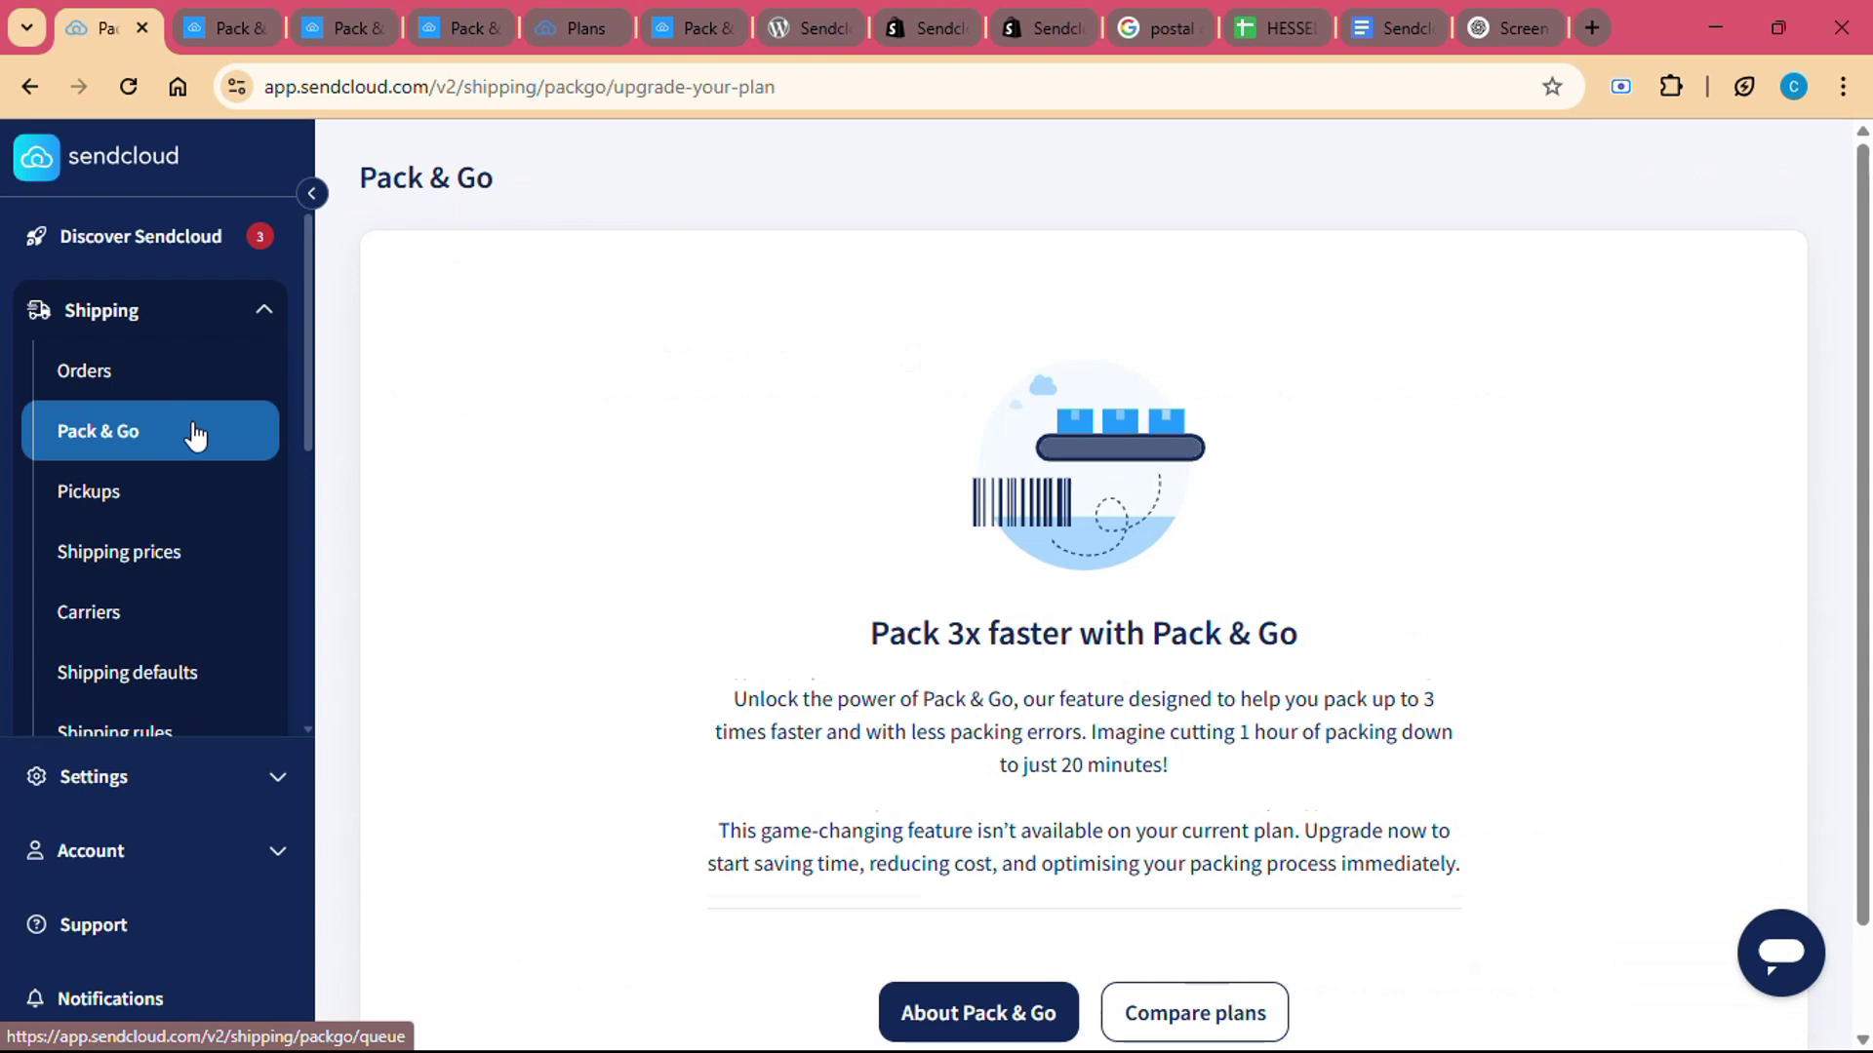
scroll(953, 782, "down", 1)
scroll(953, 784, "down", 2)
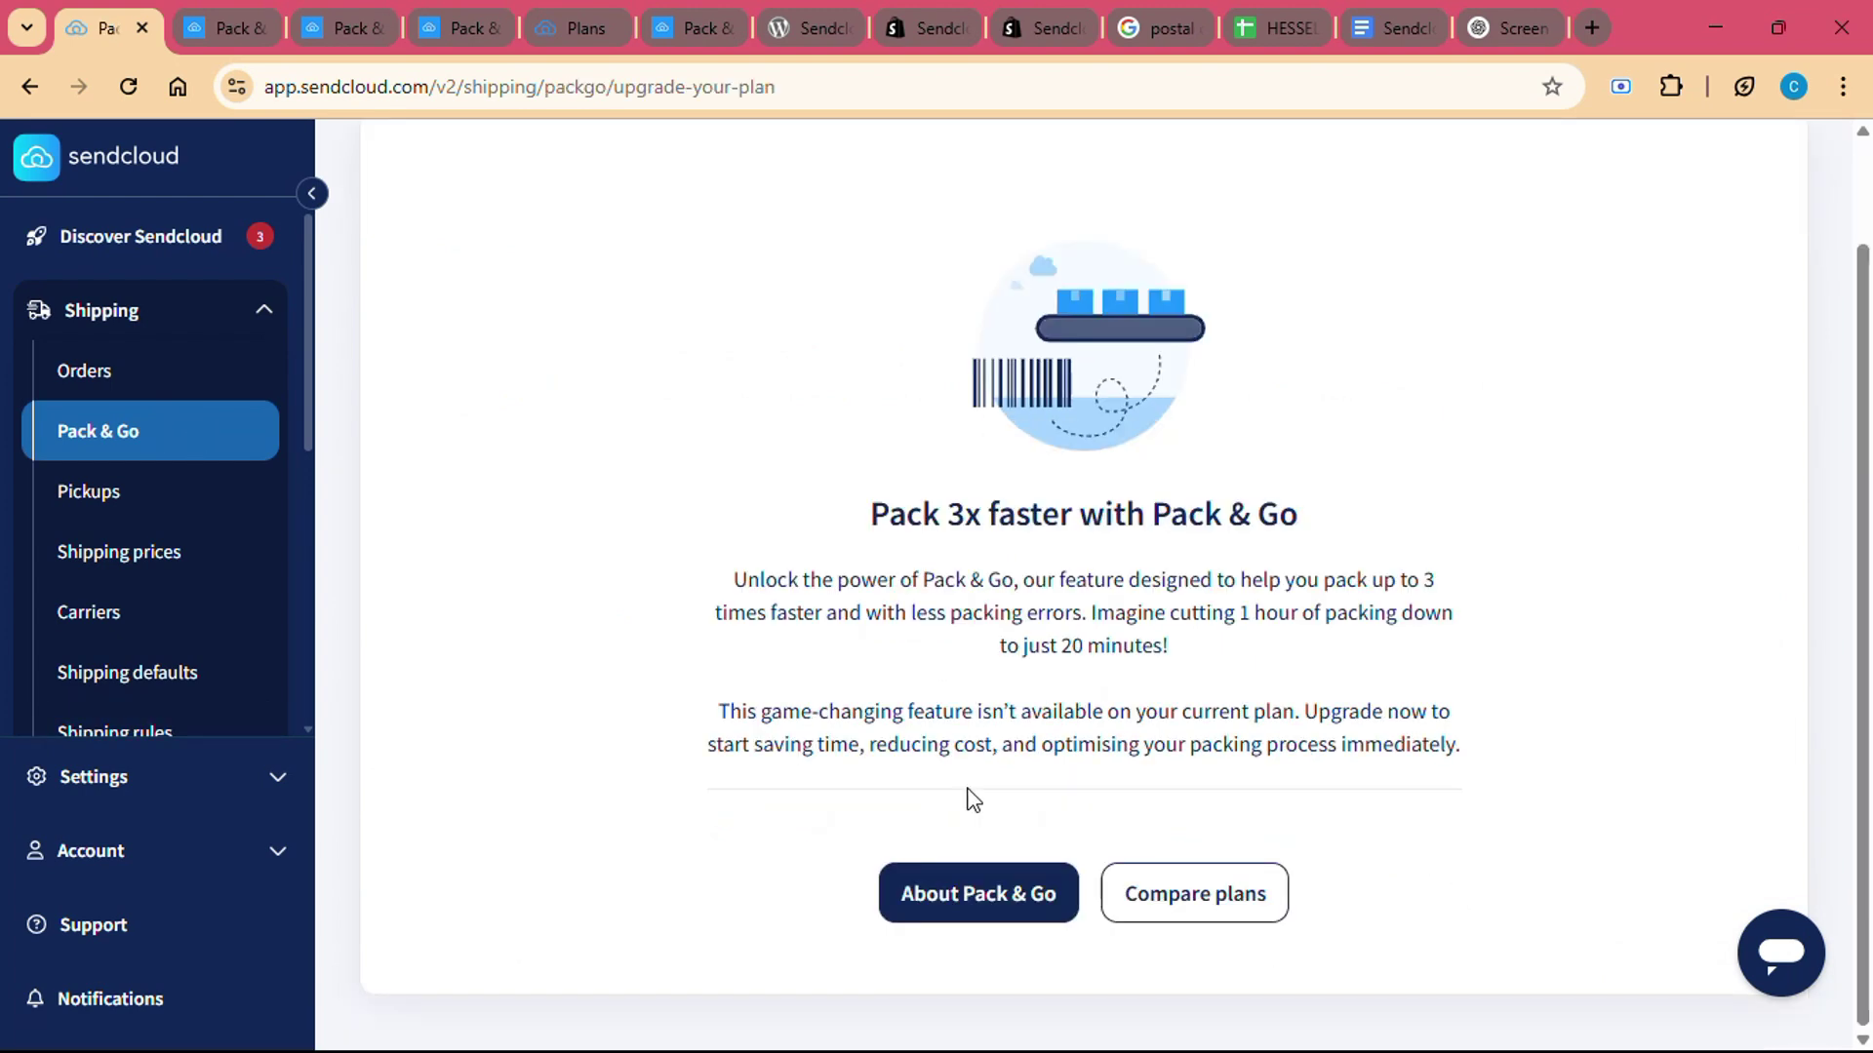
left_click(1049, 913)
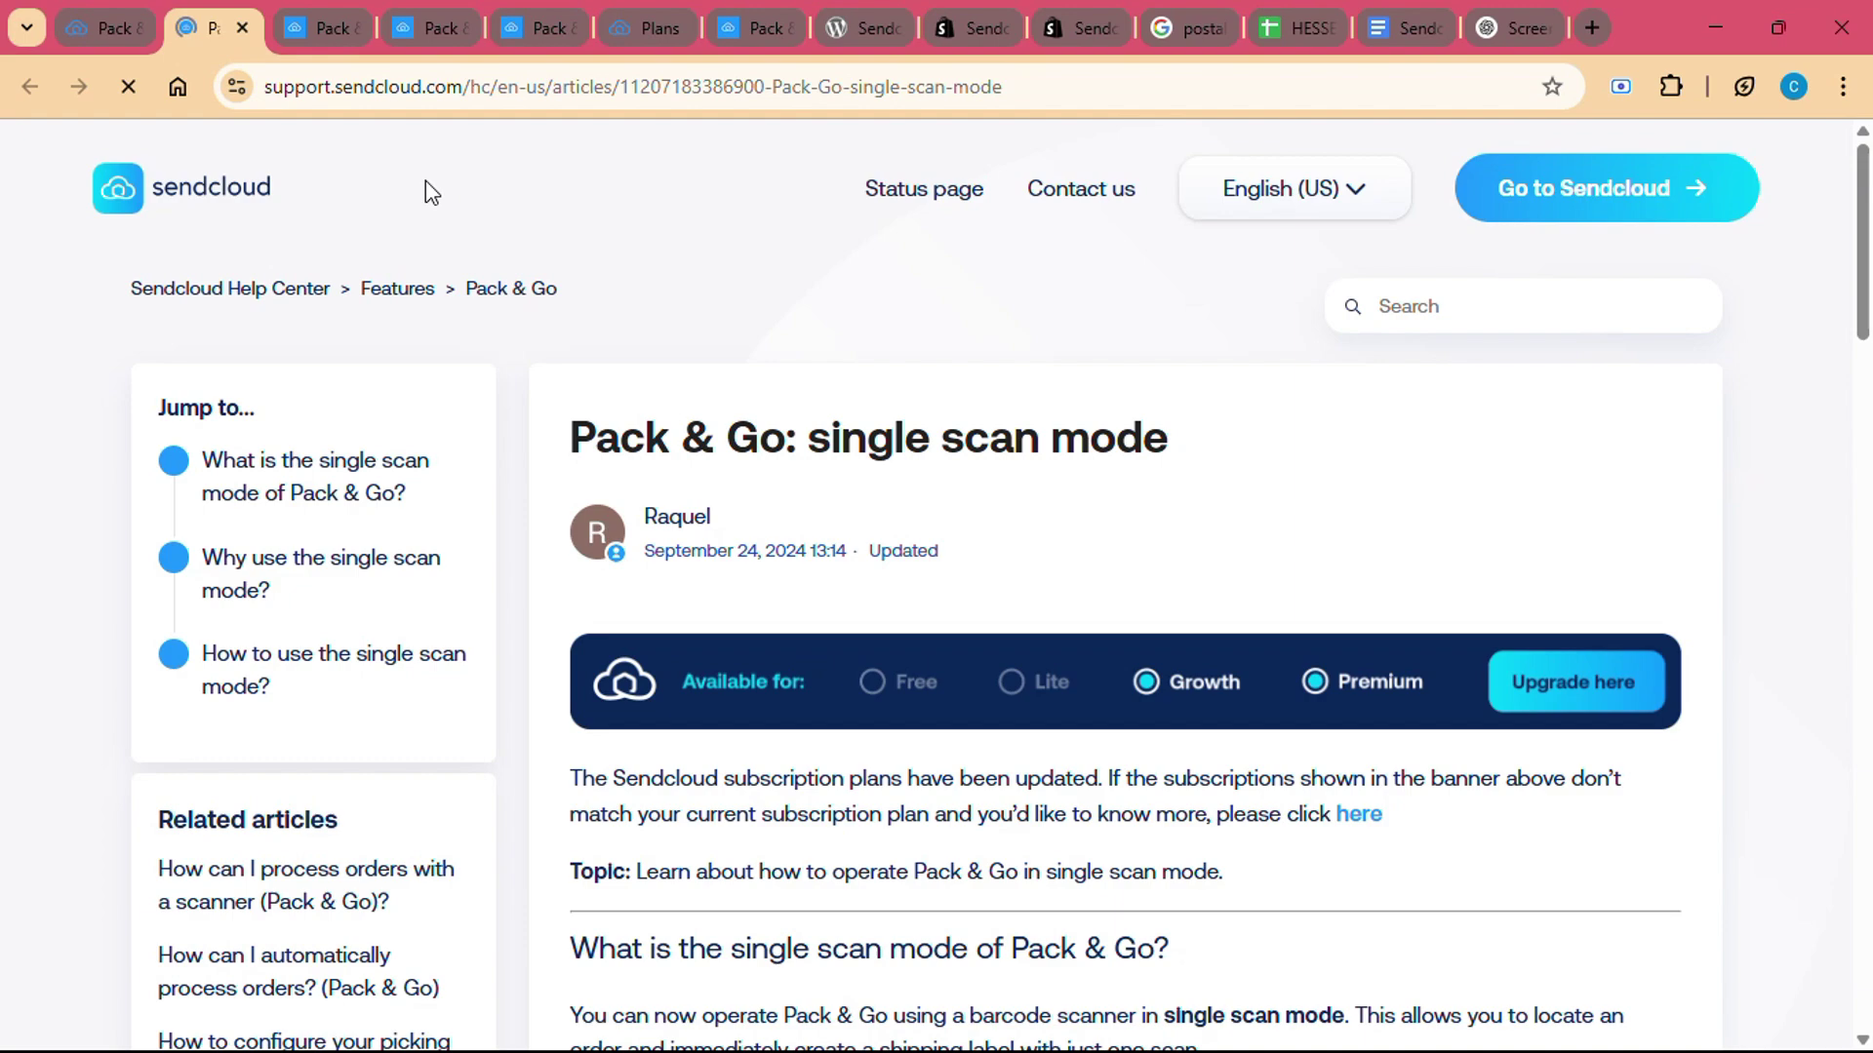
scroll(570, 638, "down", 4)
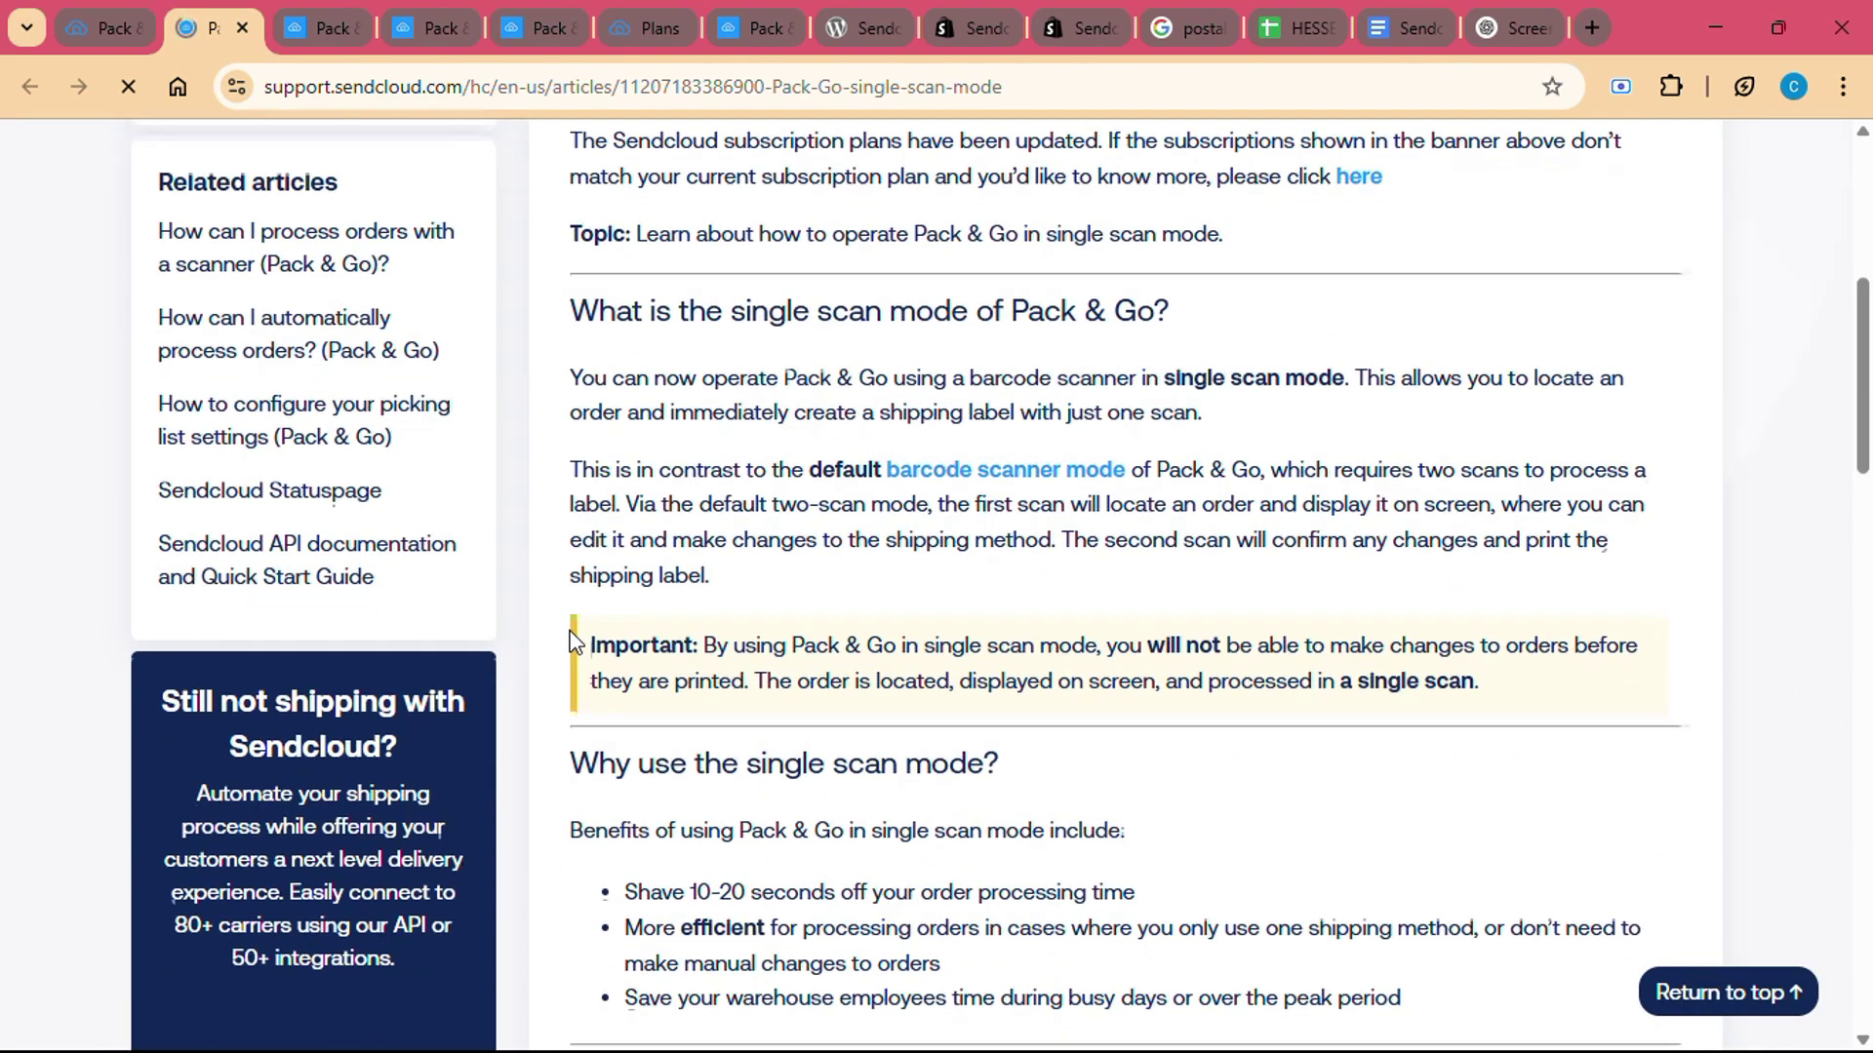
scroll(570, 638, "down", 2)
scroll(569, 641, "down", 1)
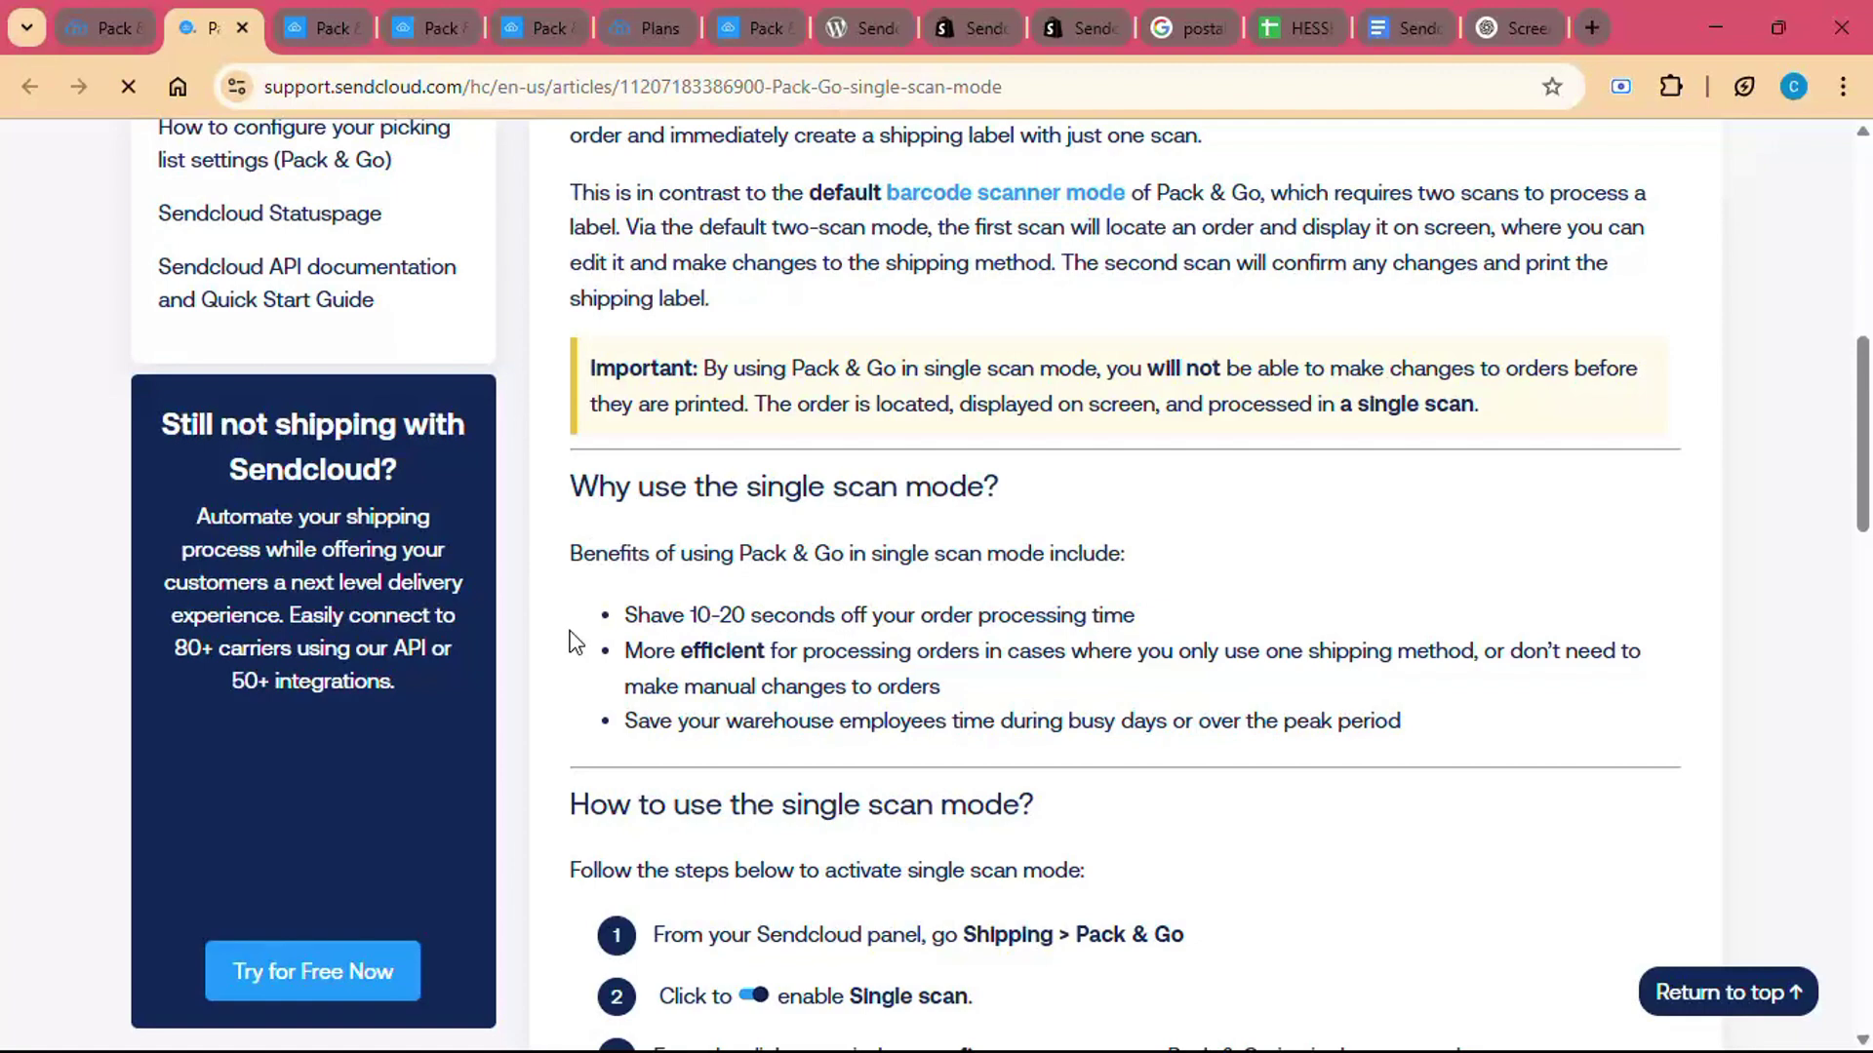
scroll(569, 641, "down", 2)
scroll(569, 641, "down", 1)
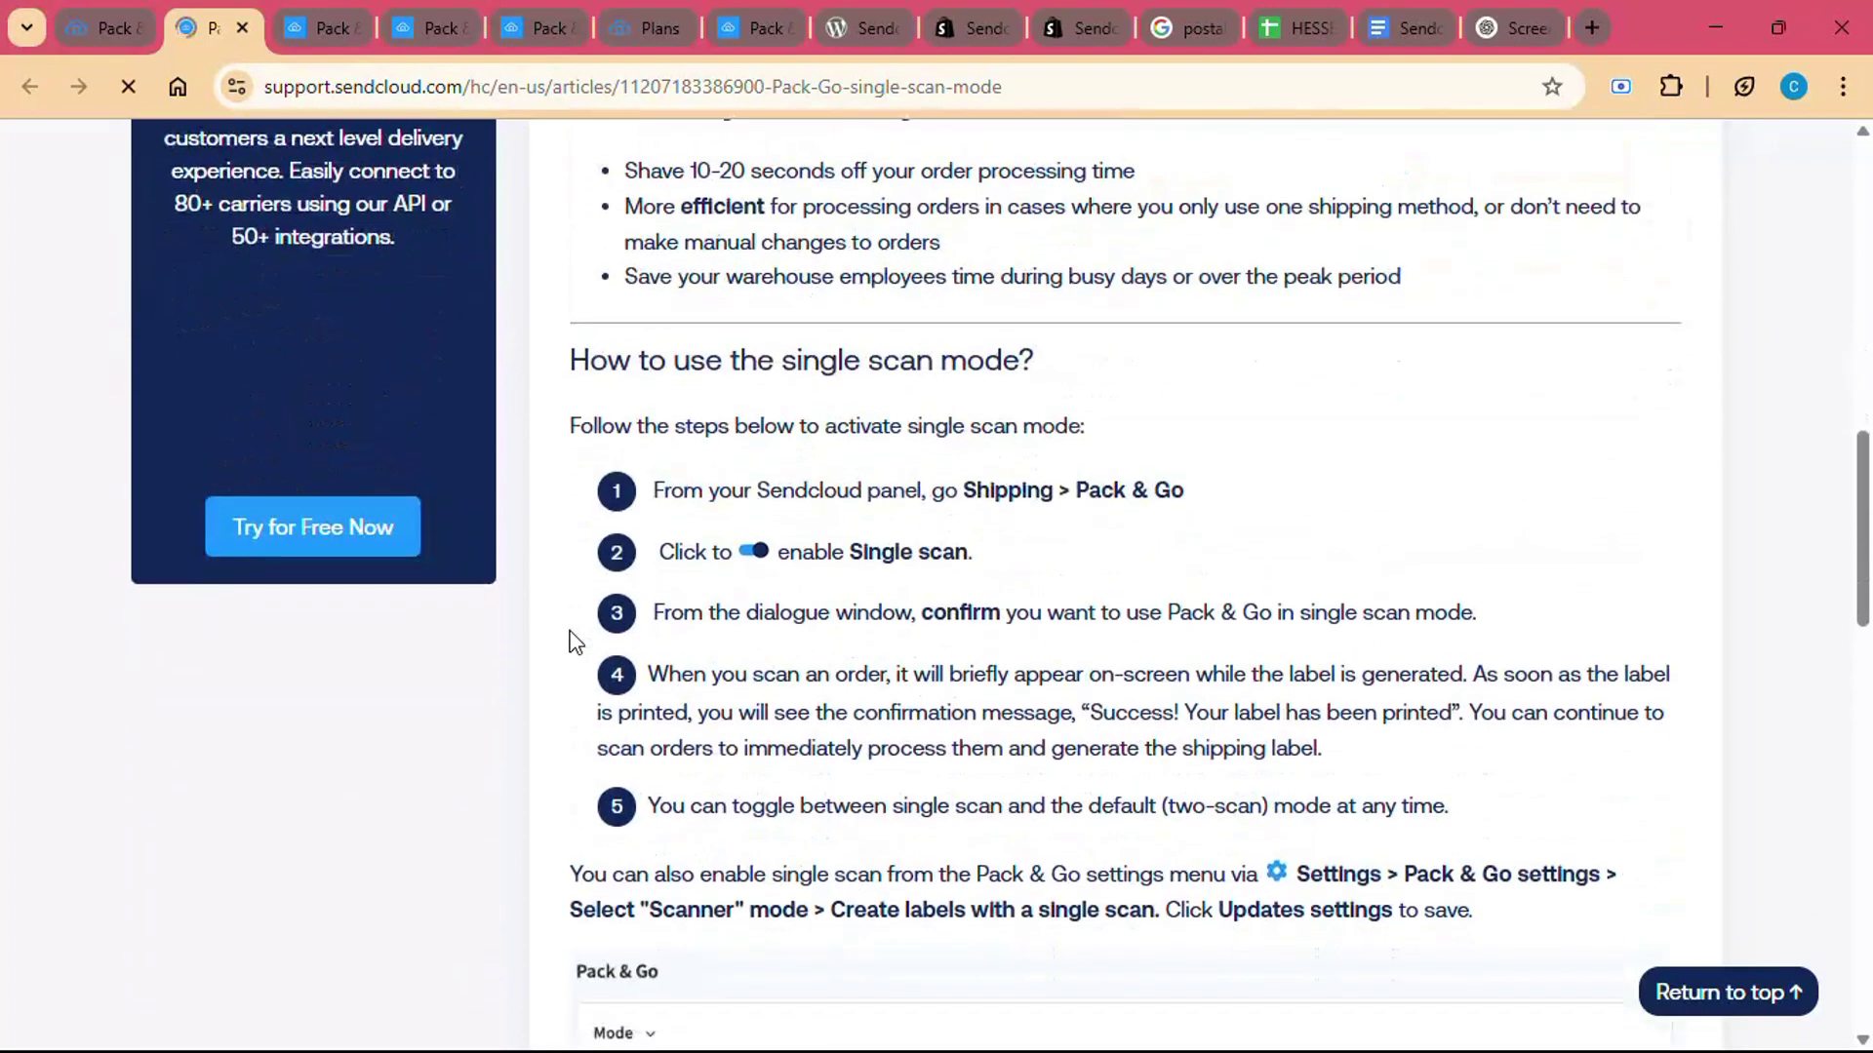
scroll(569, 641, "down", 2)
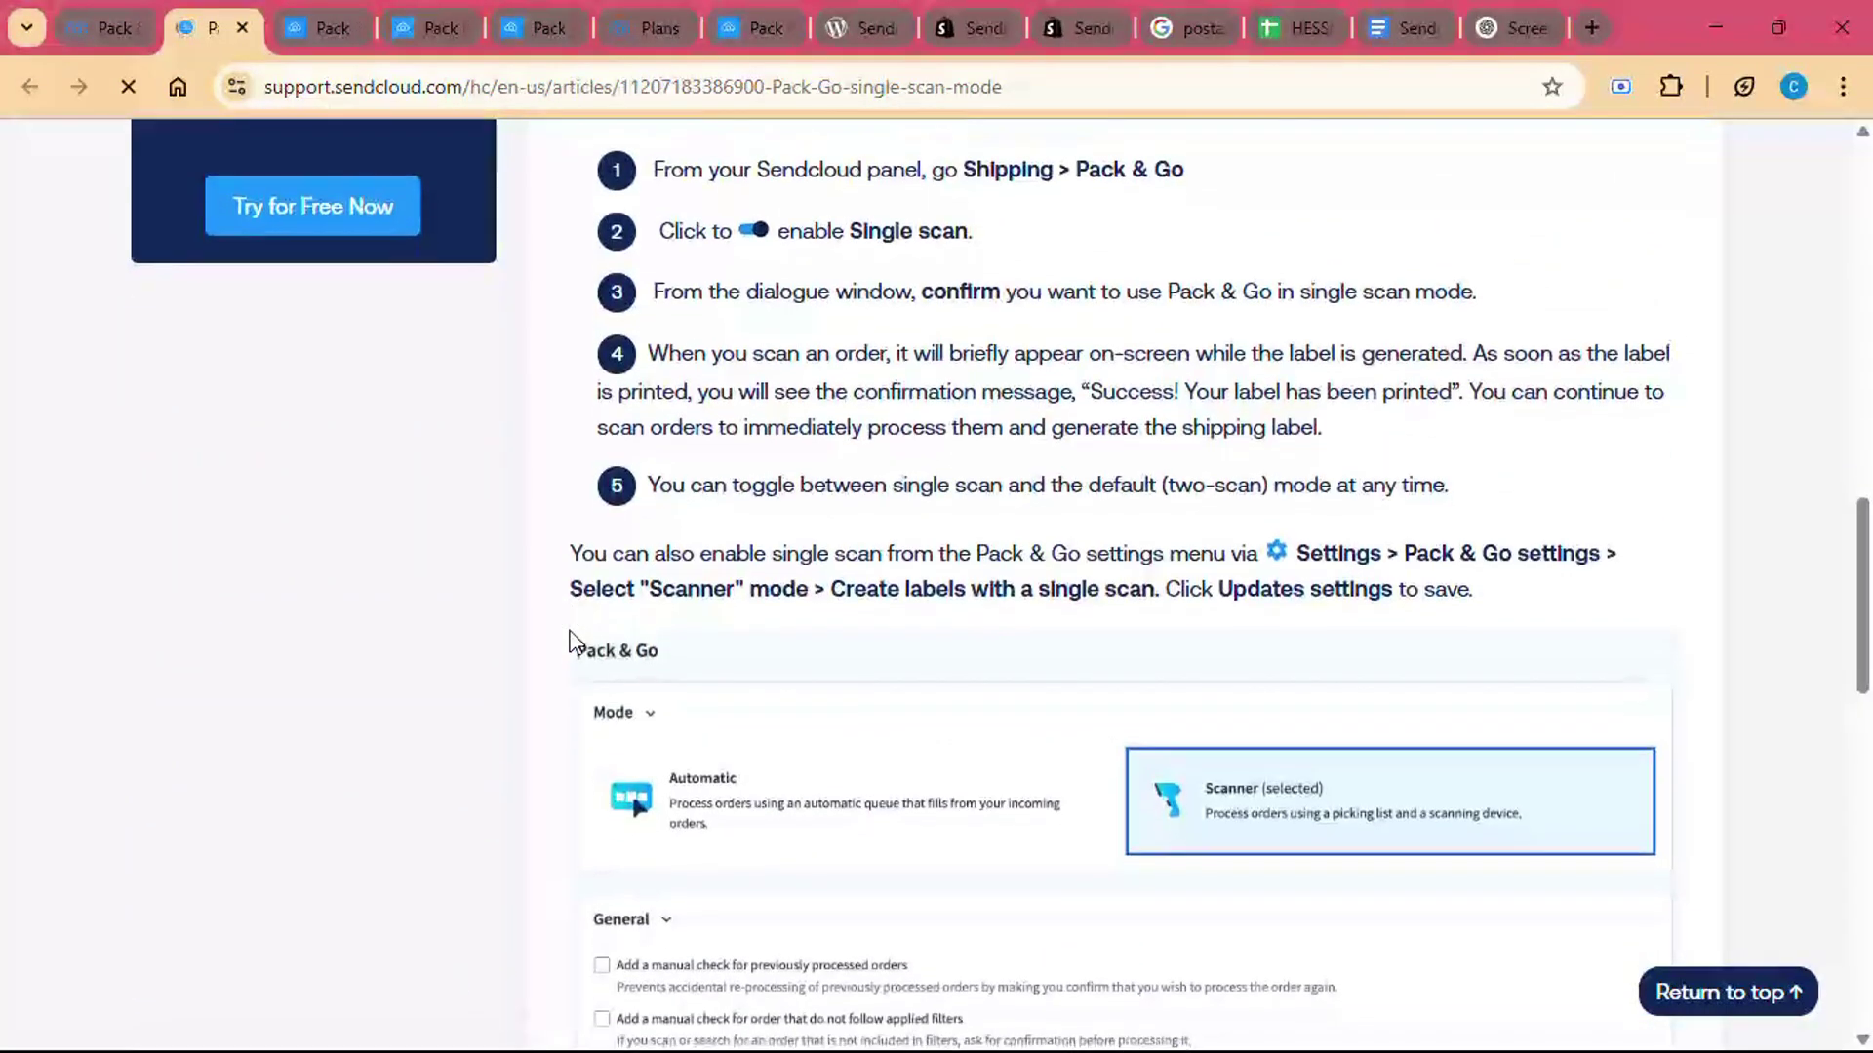
scroll(569, 642, "down", 2)
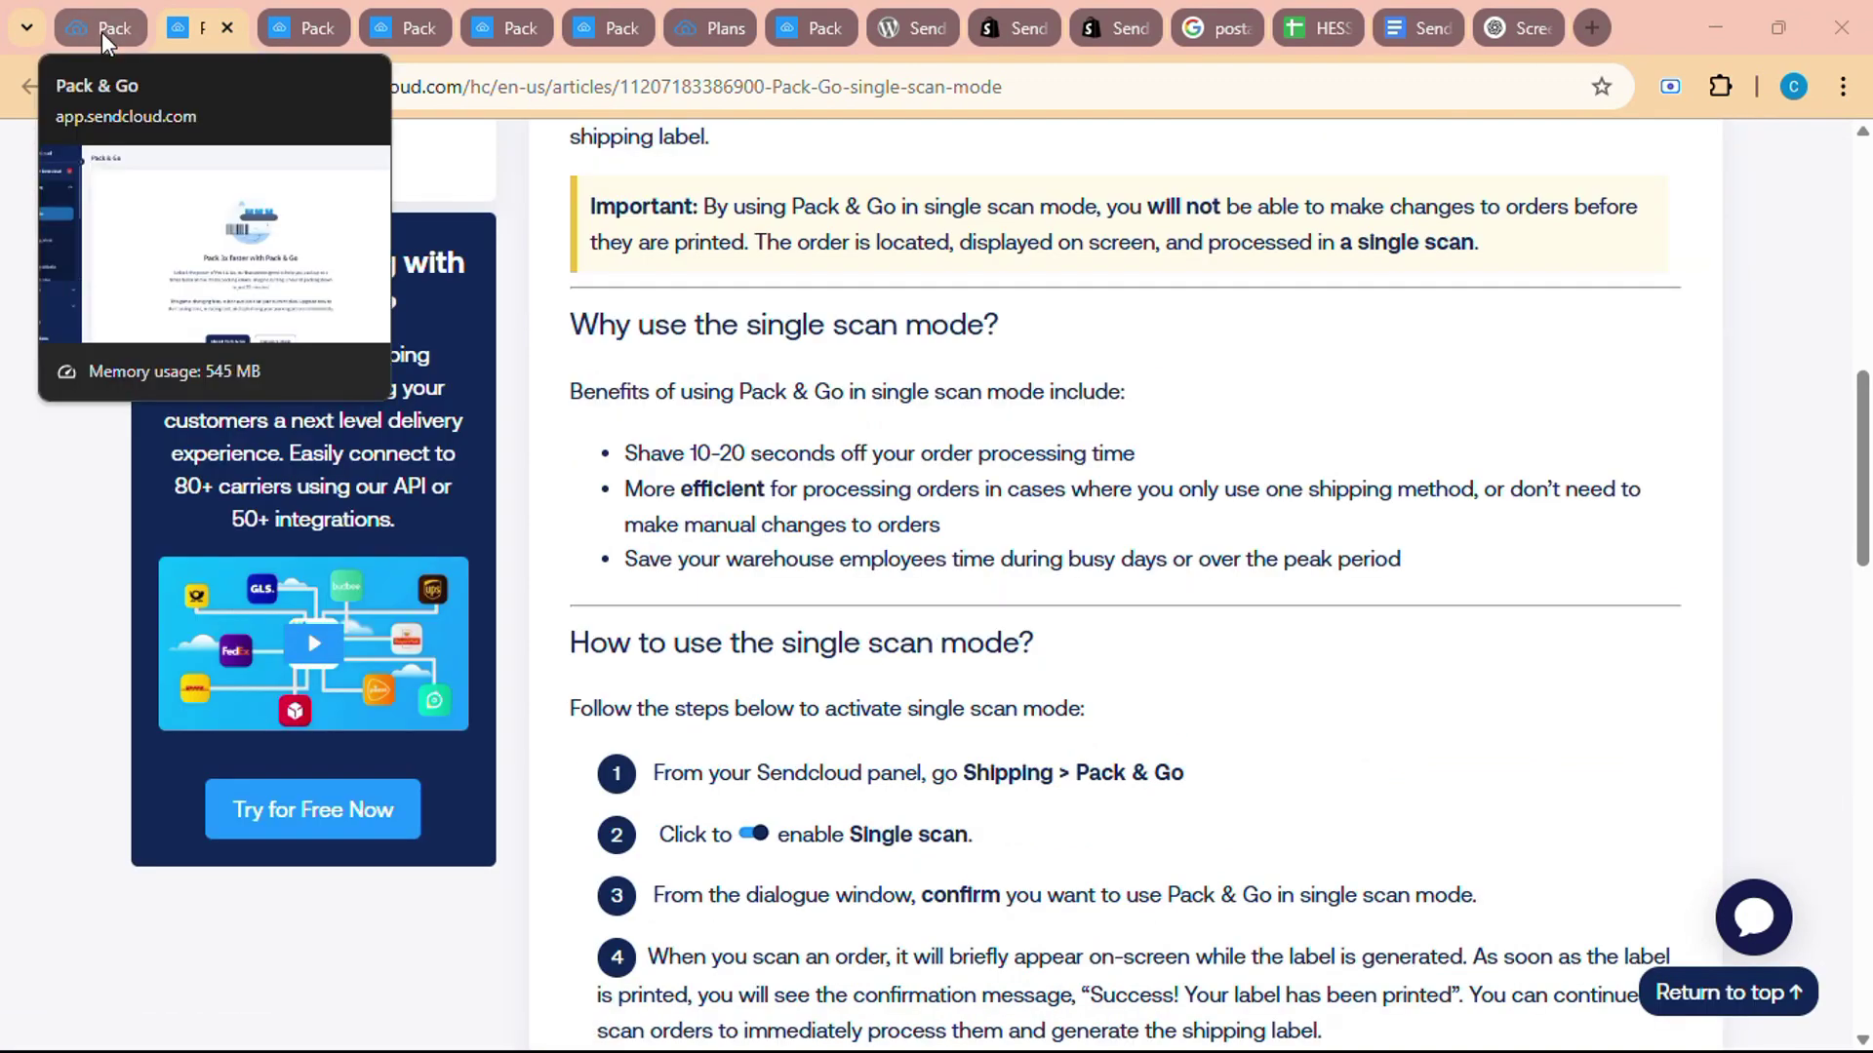
Step: Return to the Sendcloud tab and go to Settings > Brands to view the catleya brand
left_click(101, 31)
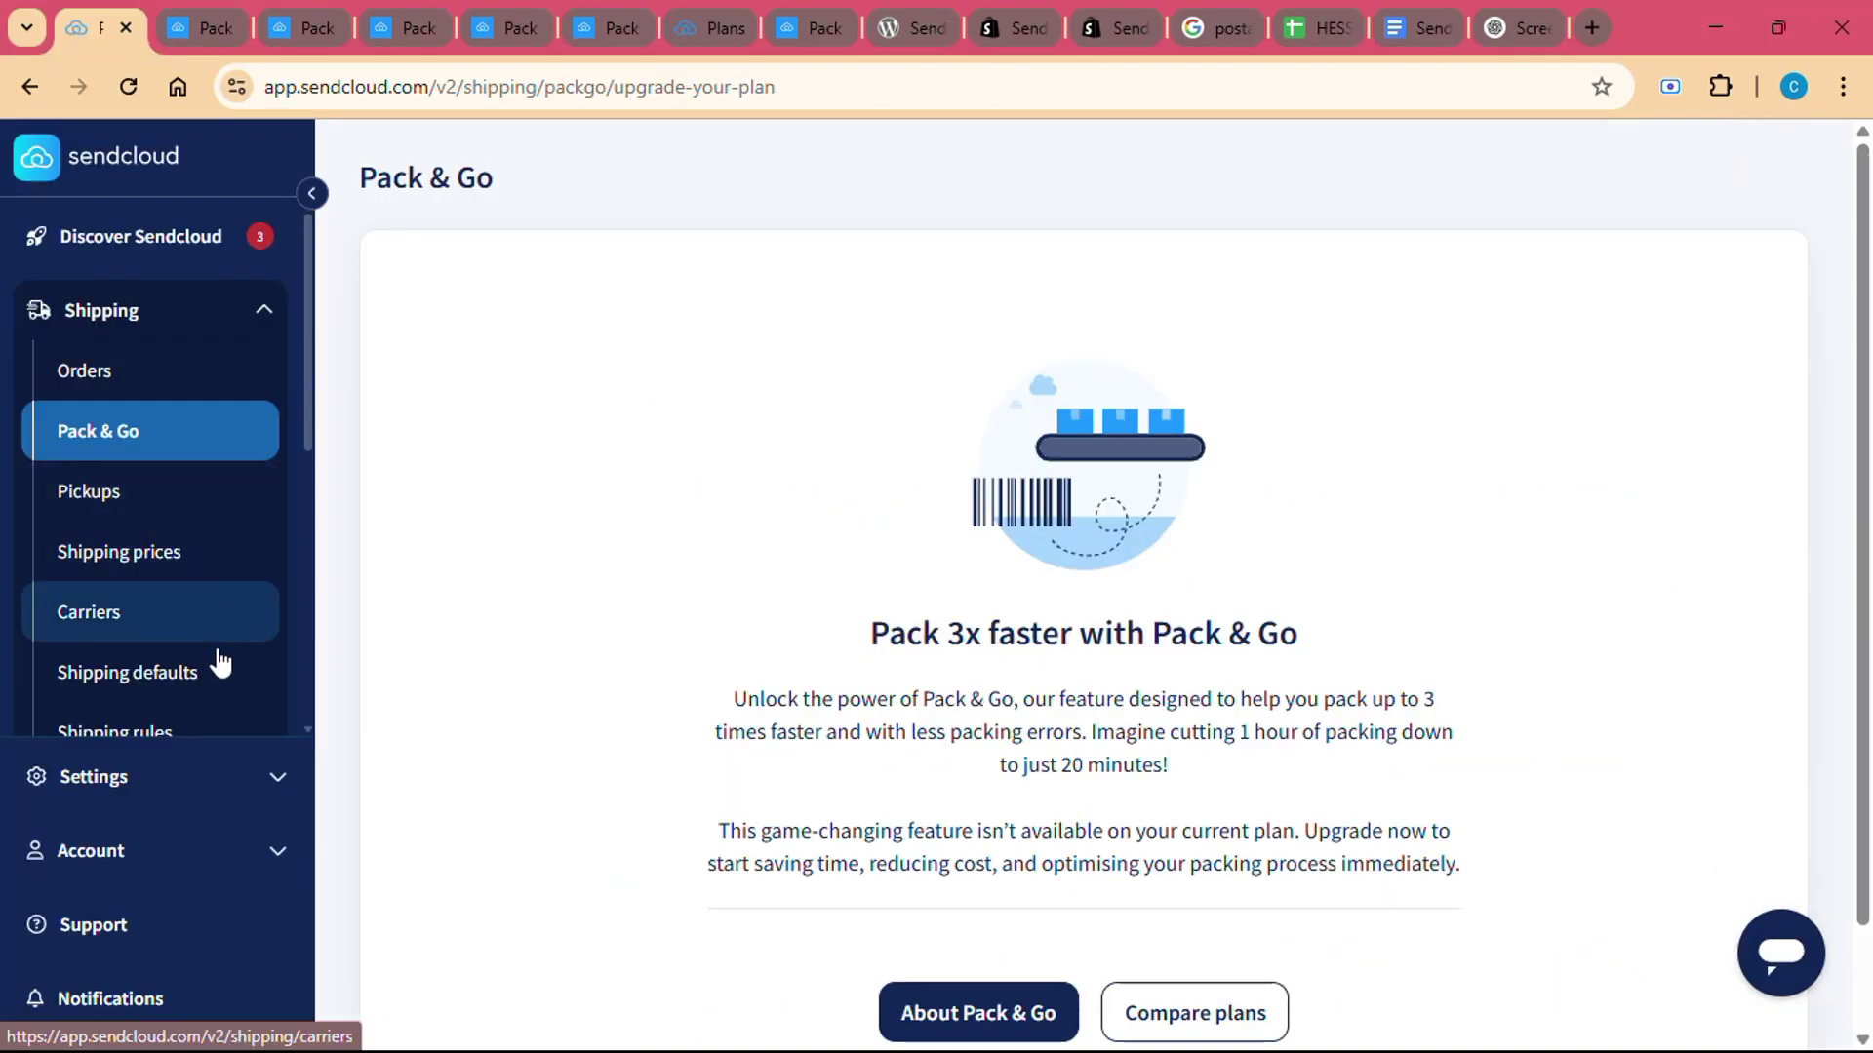
left_click(200, 793)
left_click(171, 577)
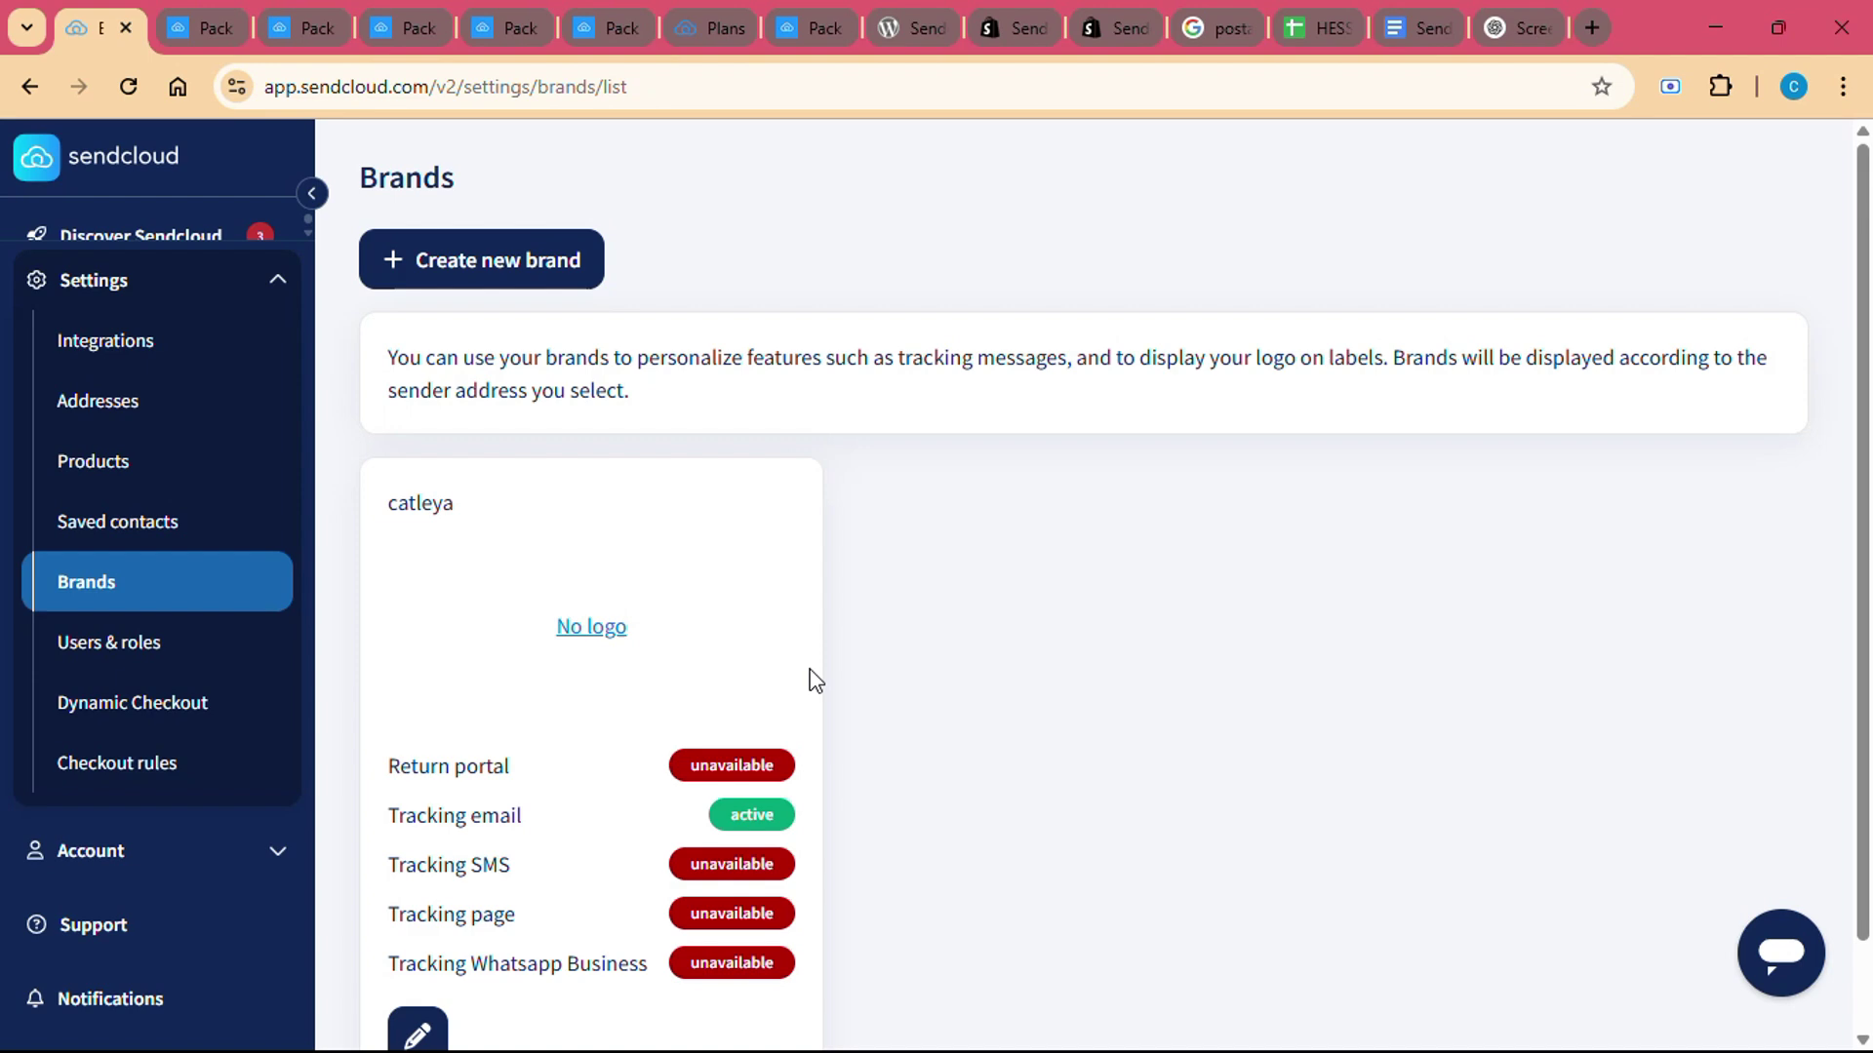
scroll(665, 849, "down", 2)
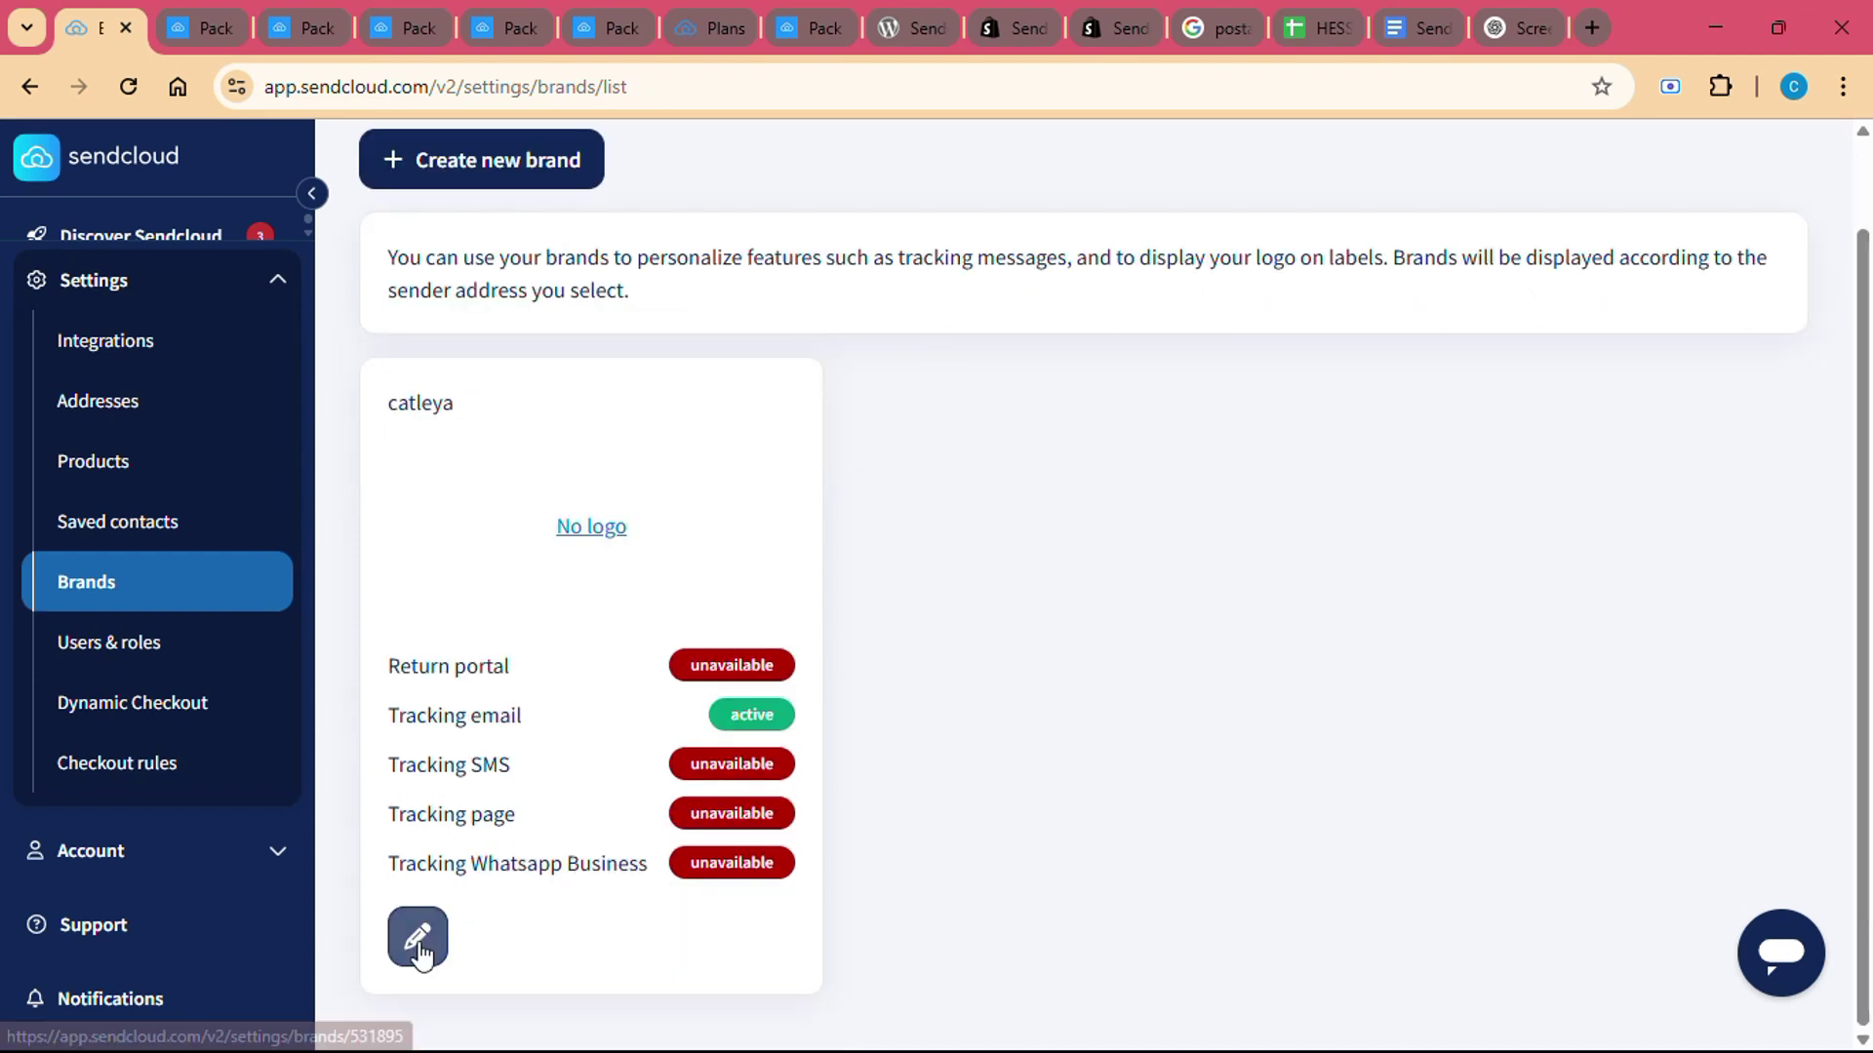
Step: Edit the catleya brand and highlight its Screen logo and Print logo headings
left_click(418, 940)
scroll(931, 727, "down", 2)
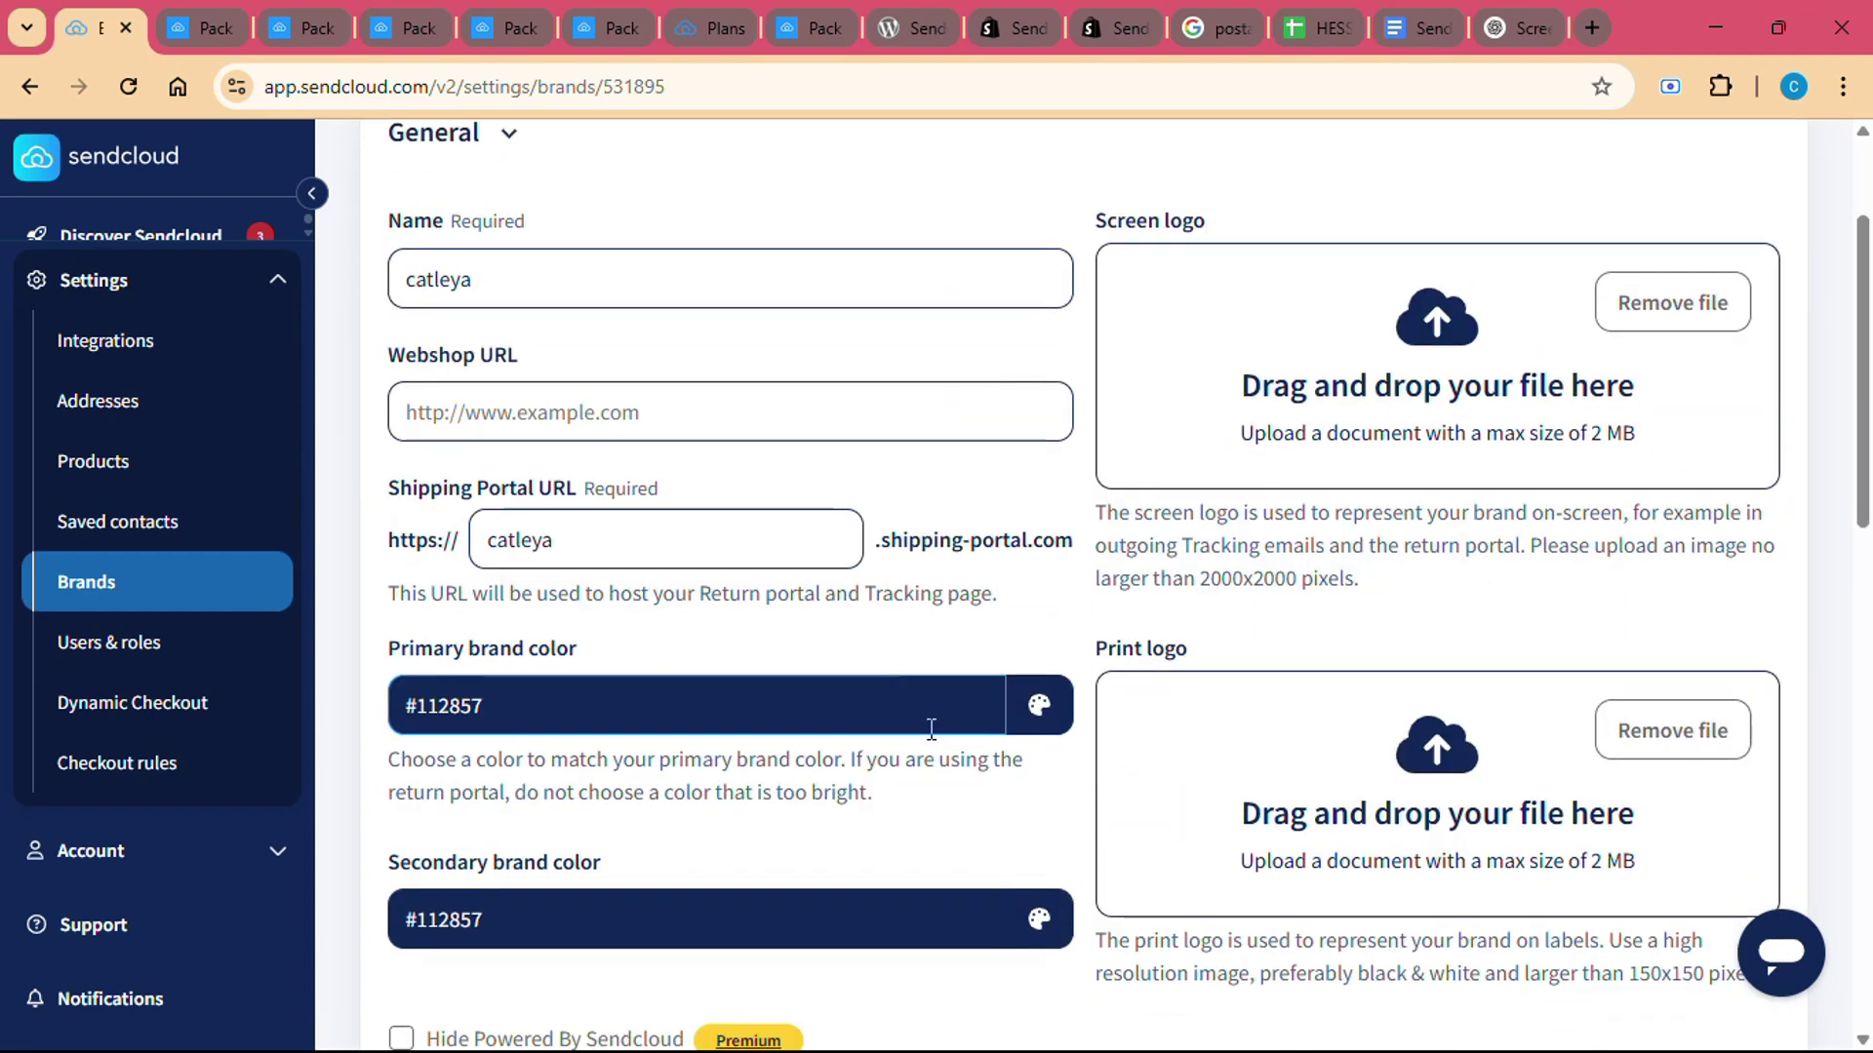
scroll(931, 727, "down", 1)
scroll(928, 732, "down", 1)
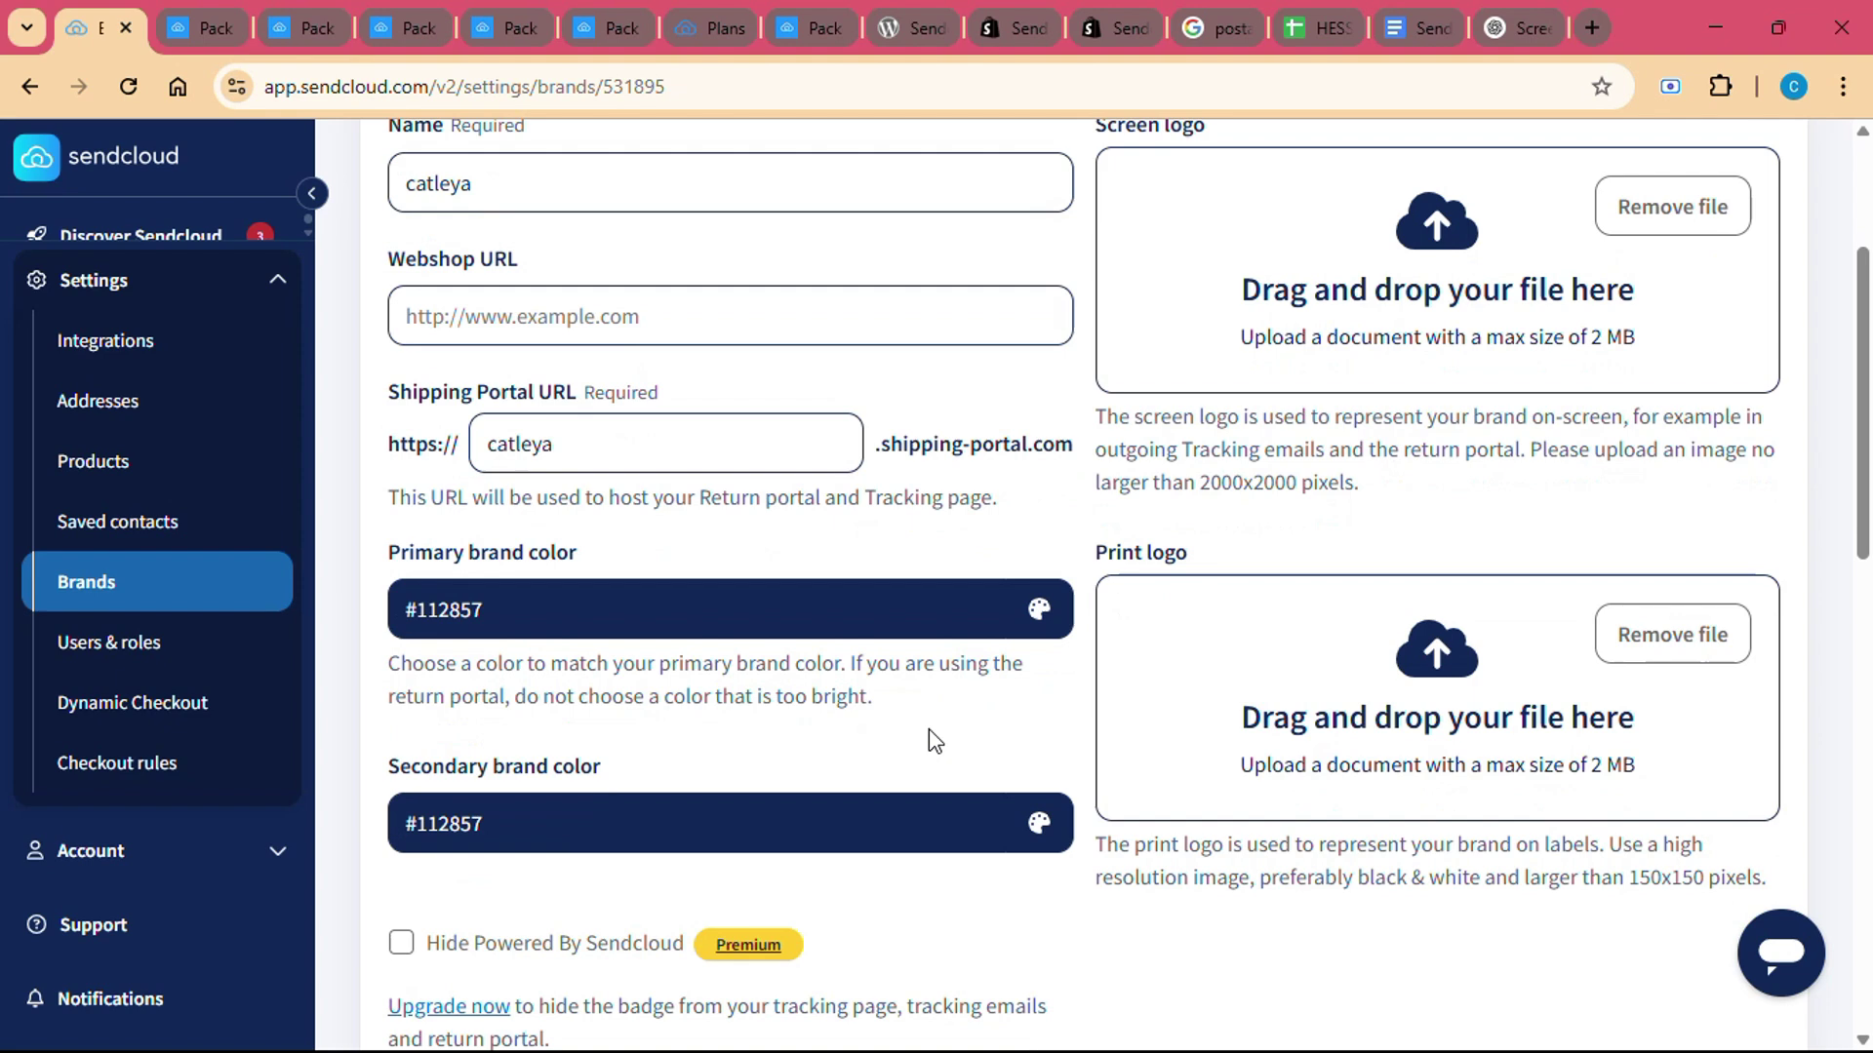
scroll(952, 688, "up", 3)
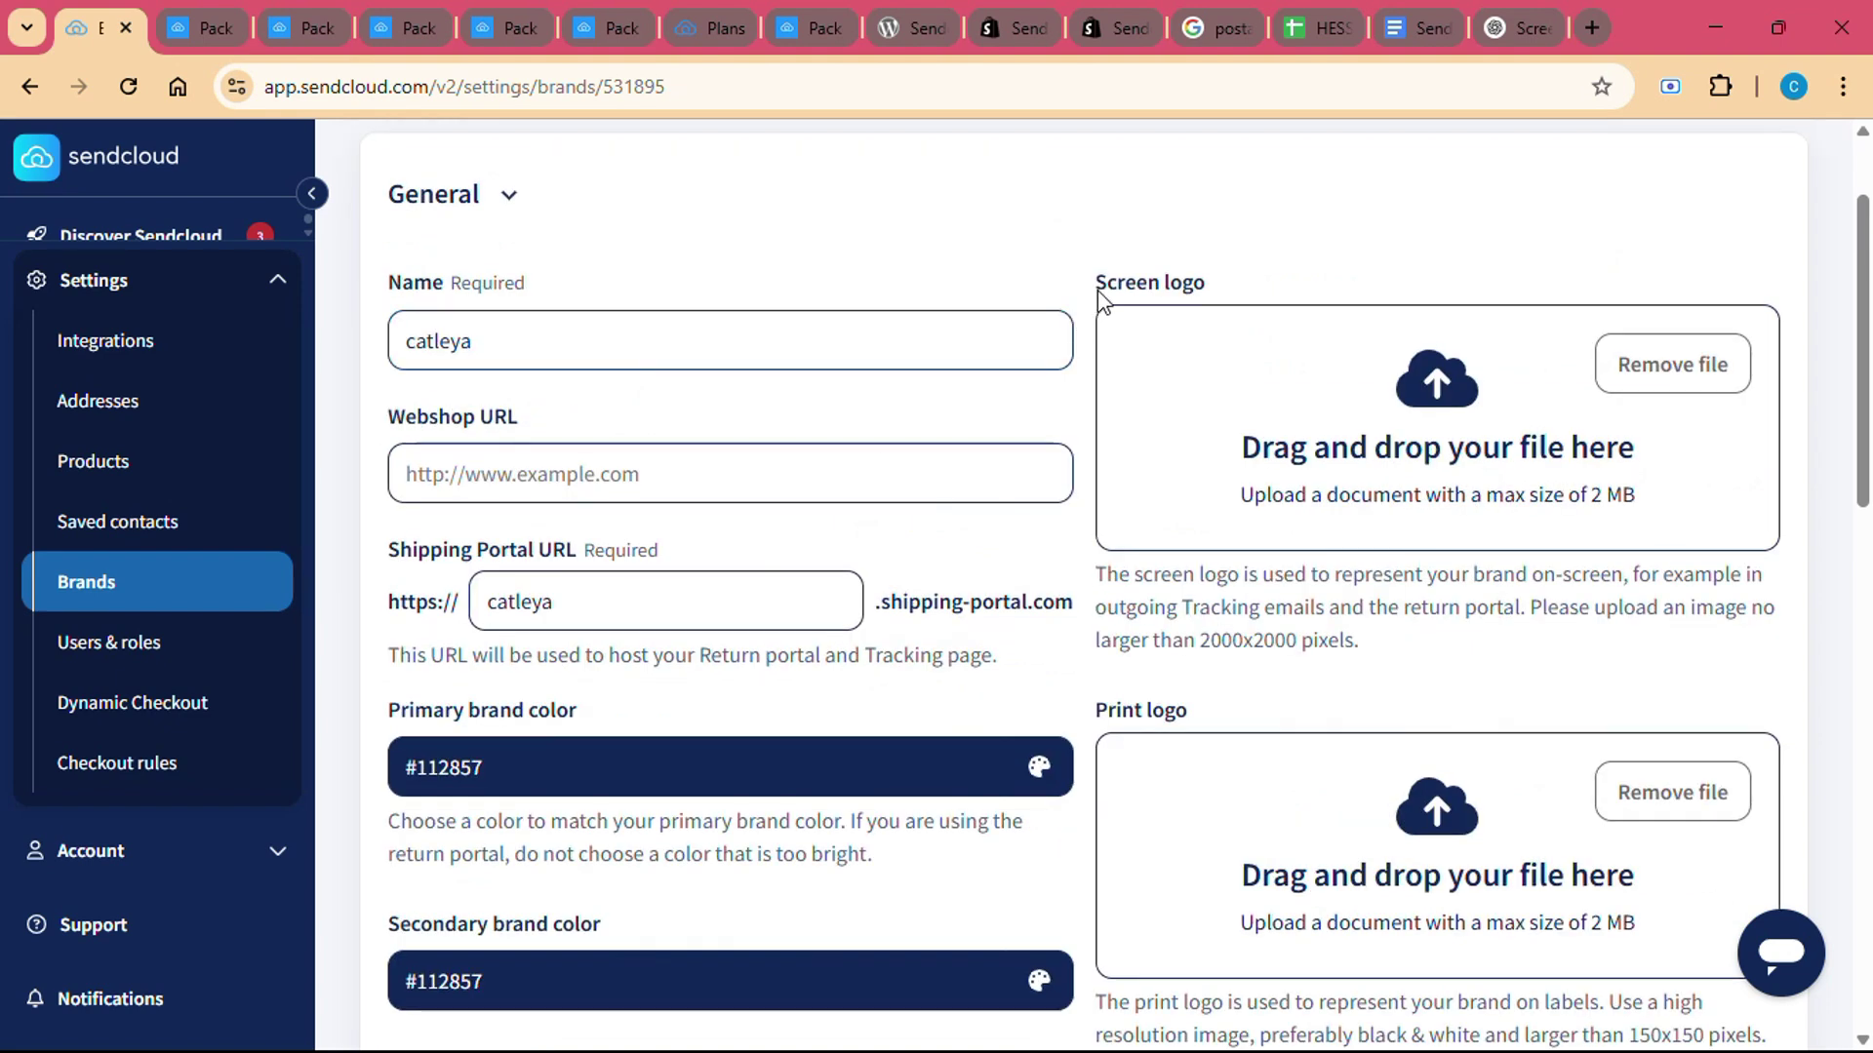
left_click_drag(1099, 289, 1225, 322)
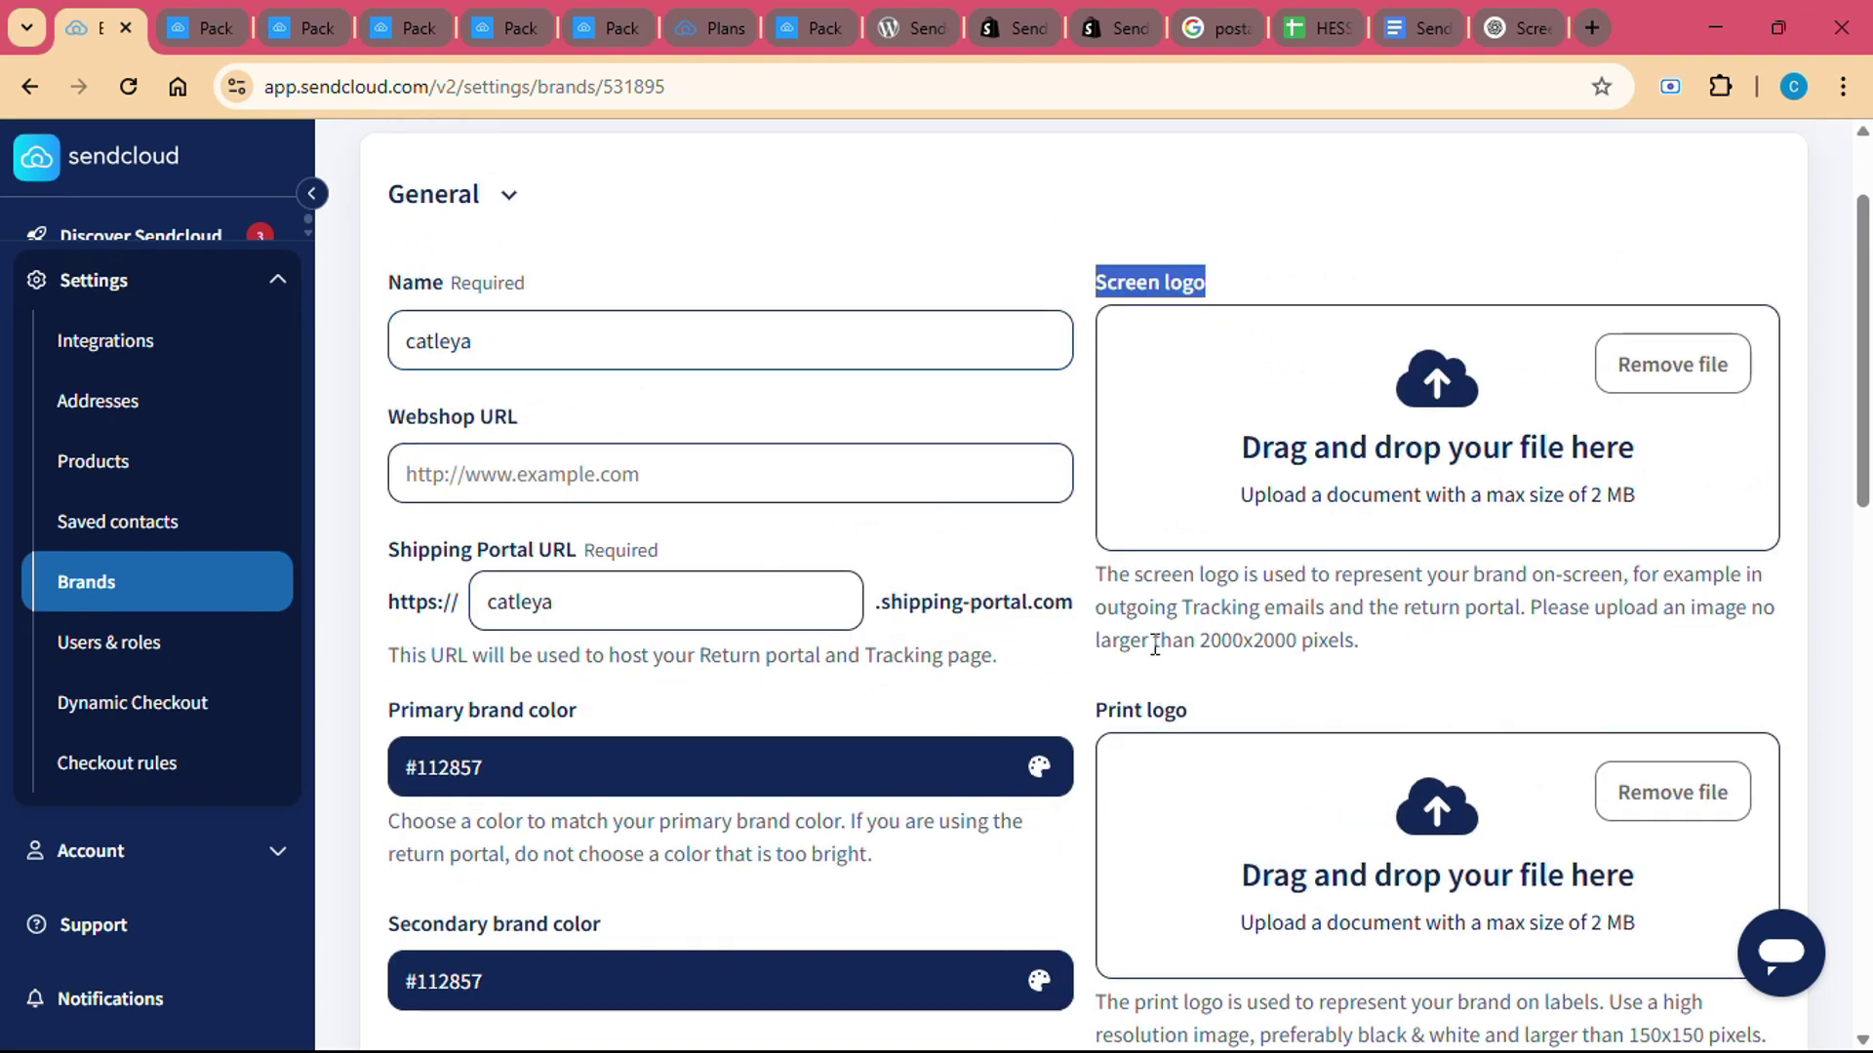
left_click_drag(1098, 714, 1266, 709)
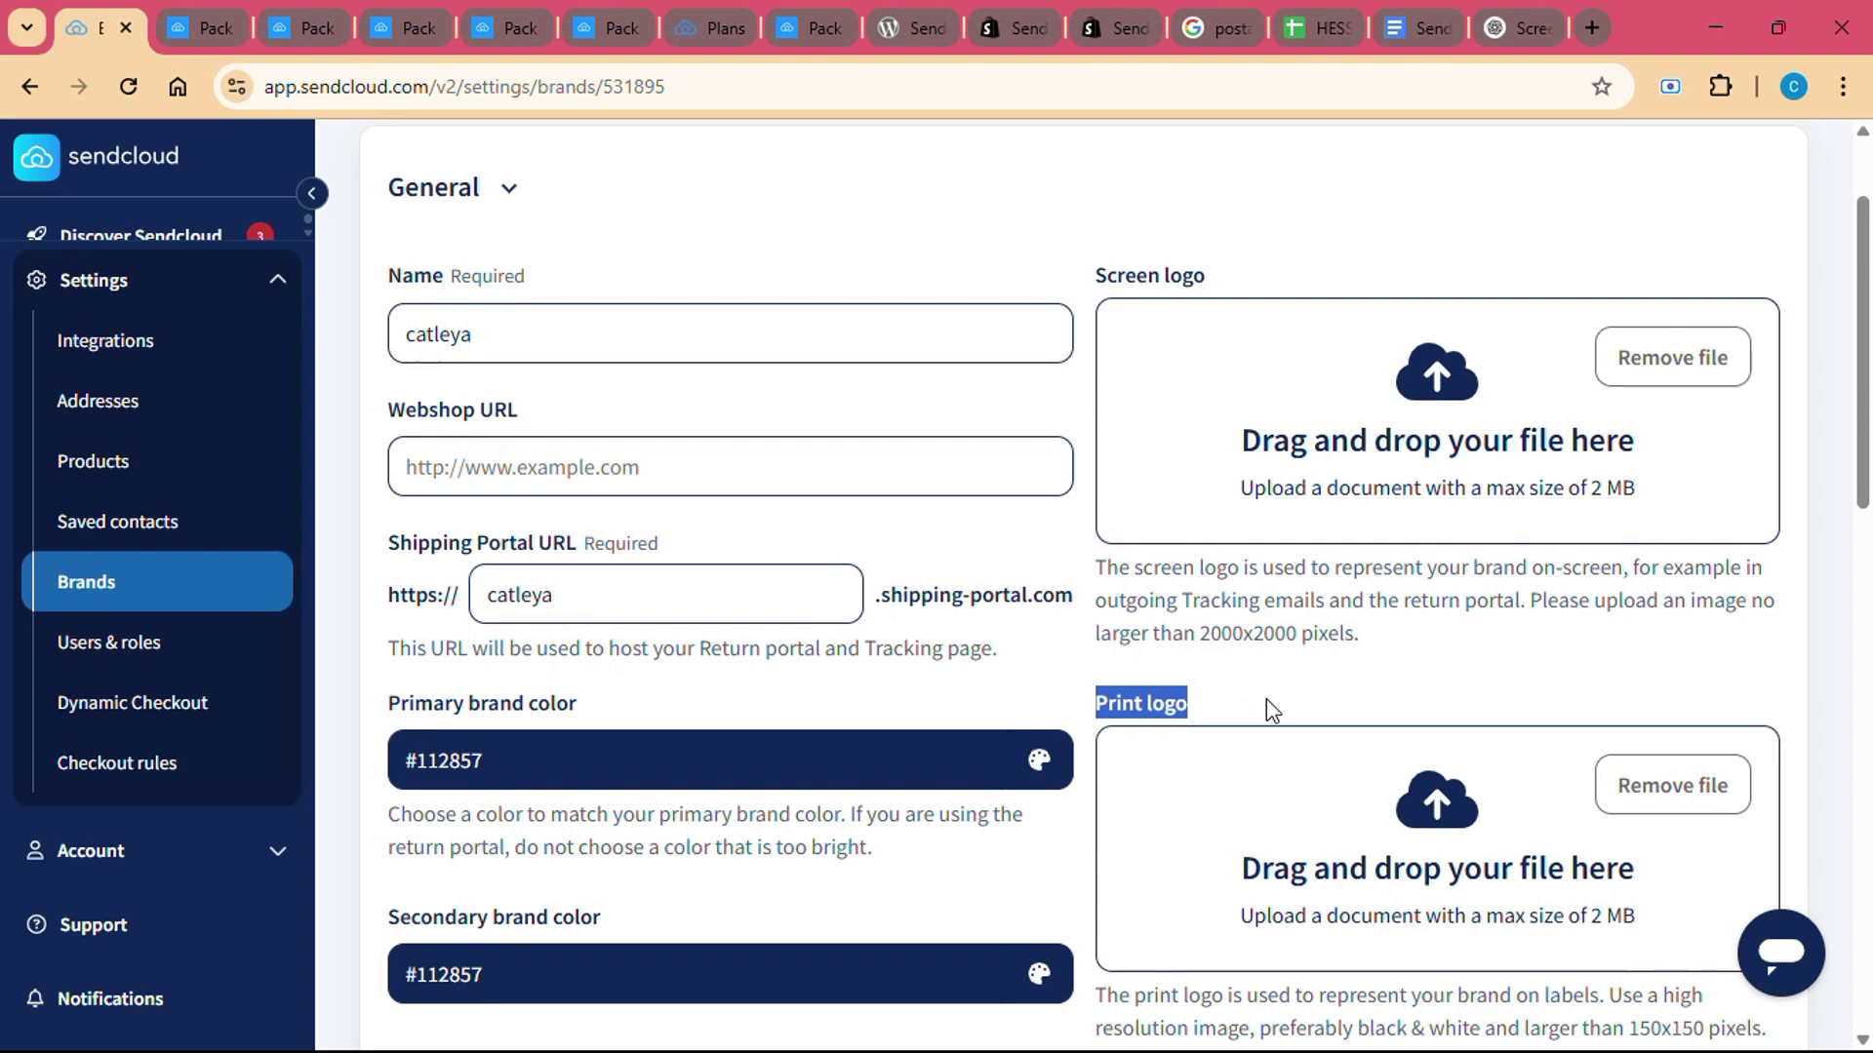
scroll(1266, 698, "down", 1)
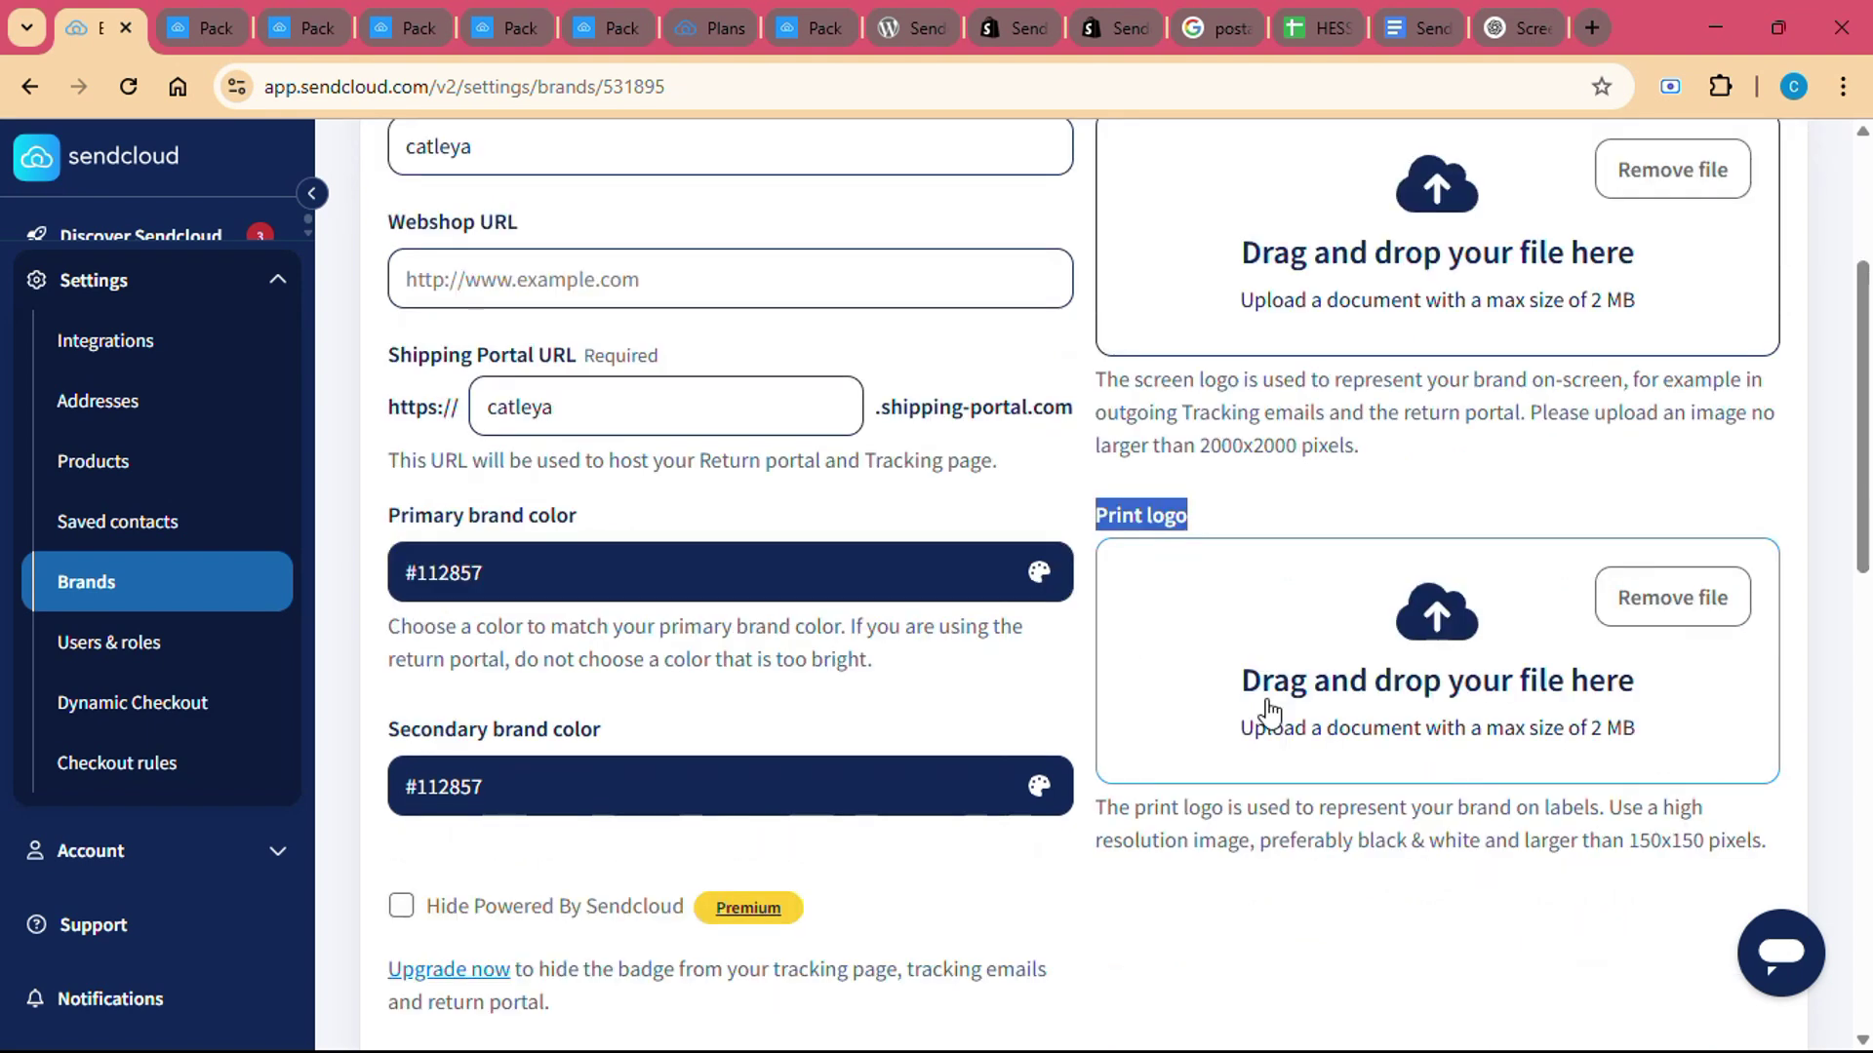
scroll(1266, 698, "down", 1)
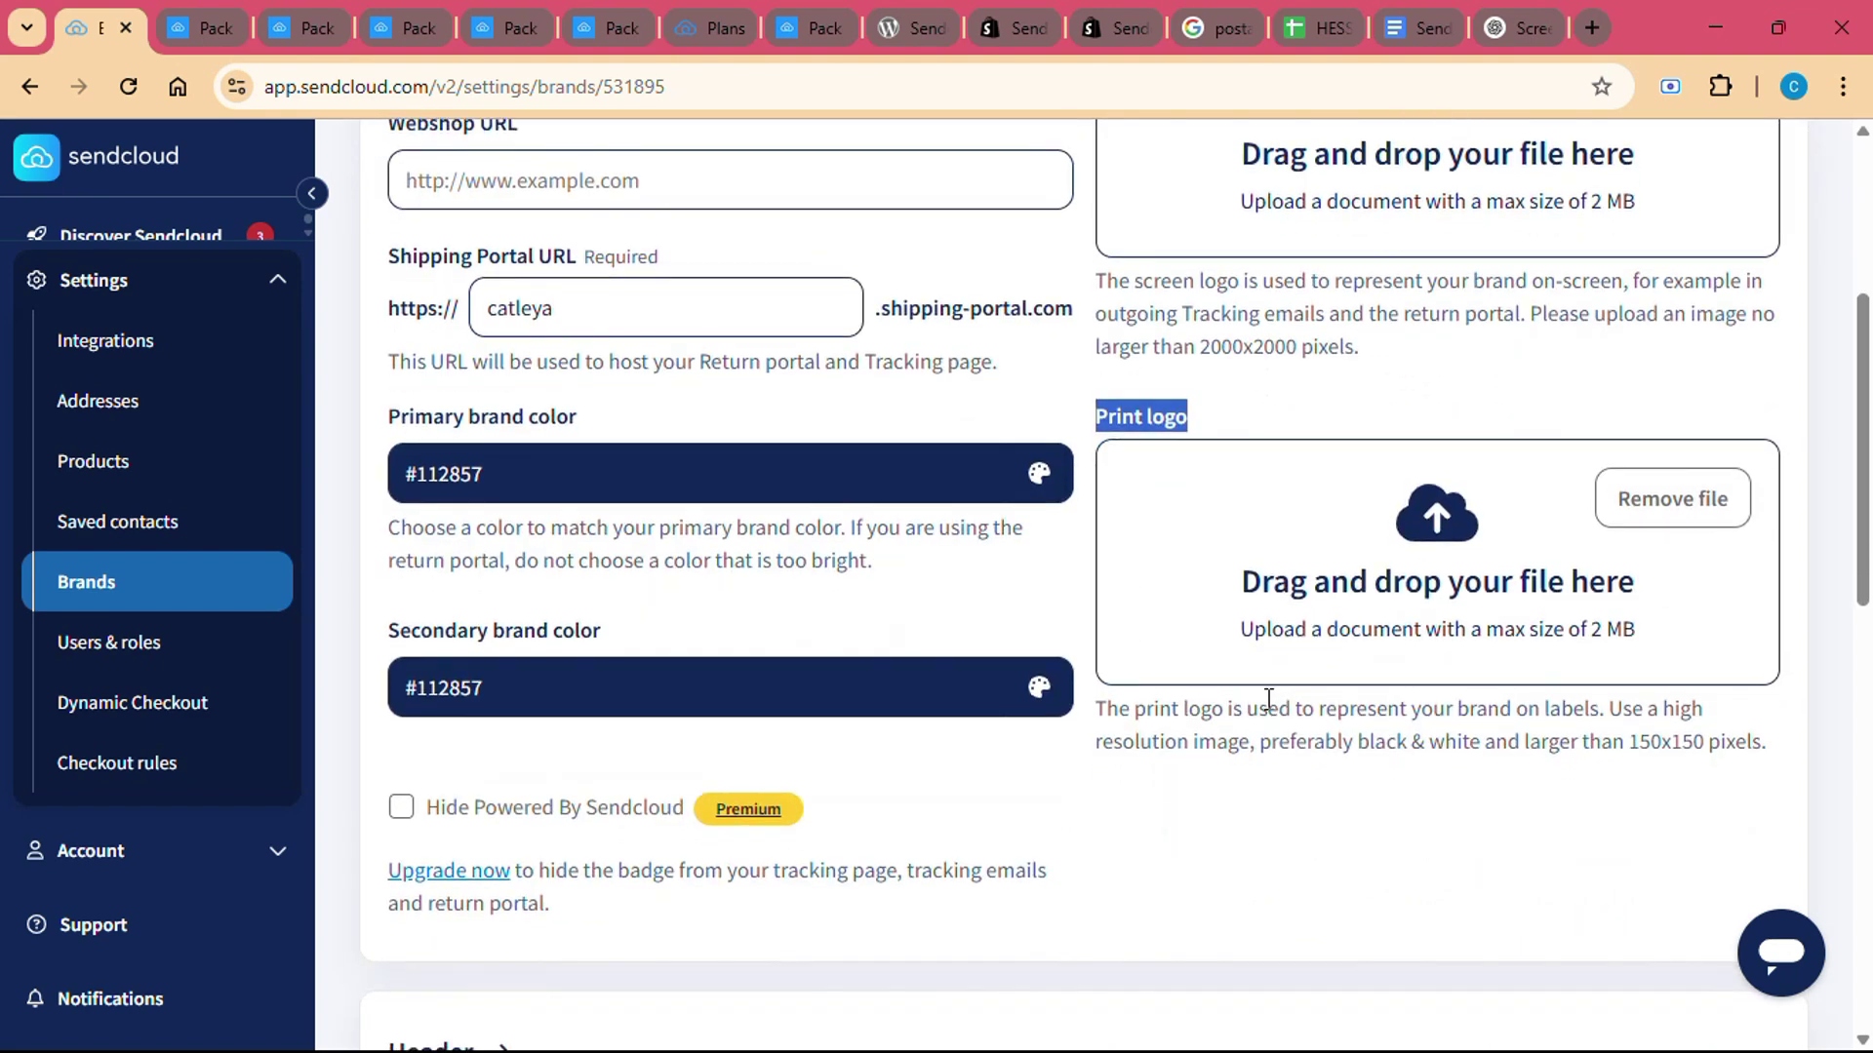
scroll(1267, 699, "down", 1)
scroll(1267, 710, "down", 1)
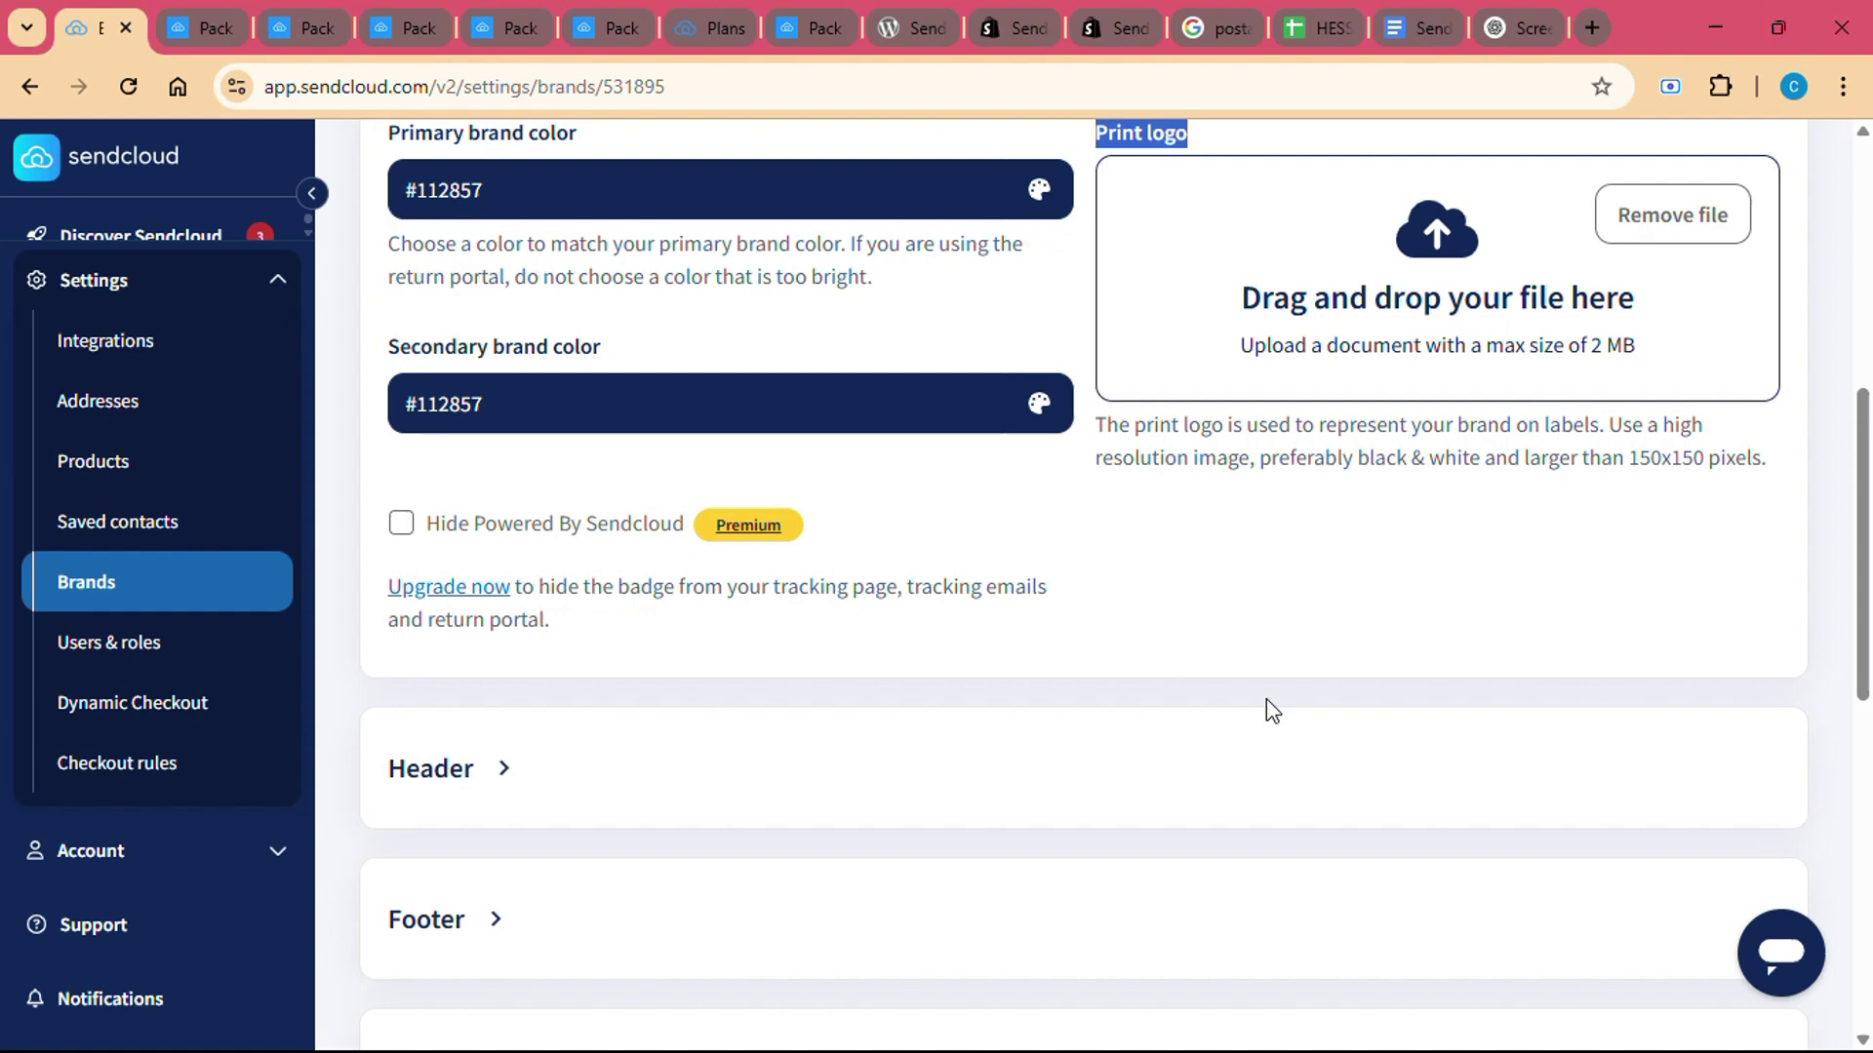
scroll(1267, 711, "down", 1)
scroll(1268, 711, "down", 1)
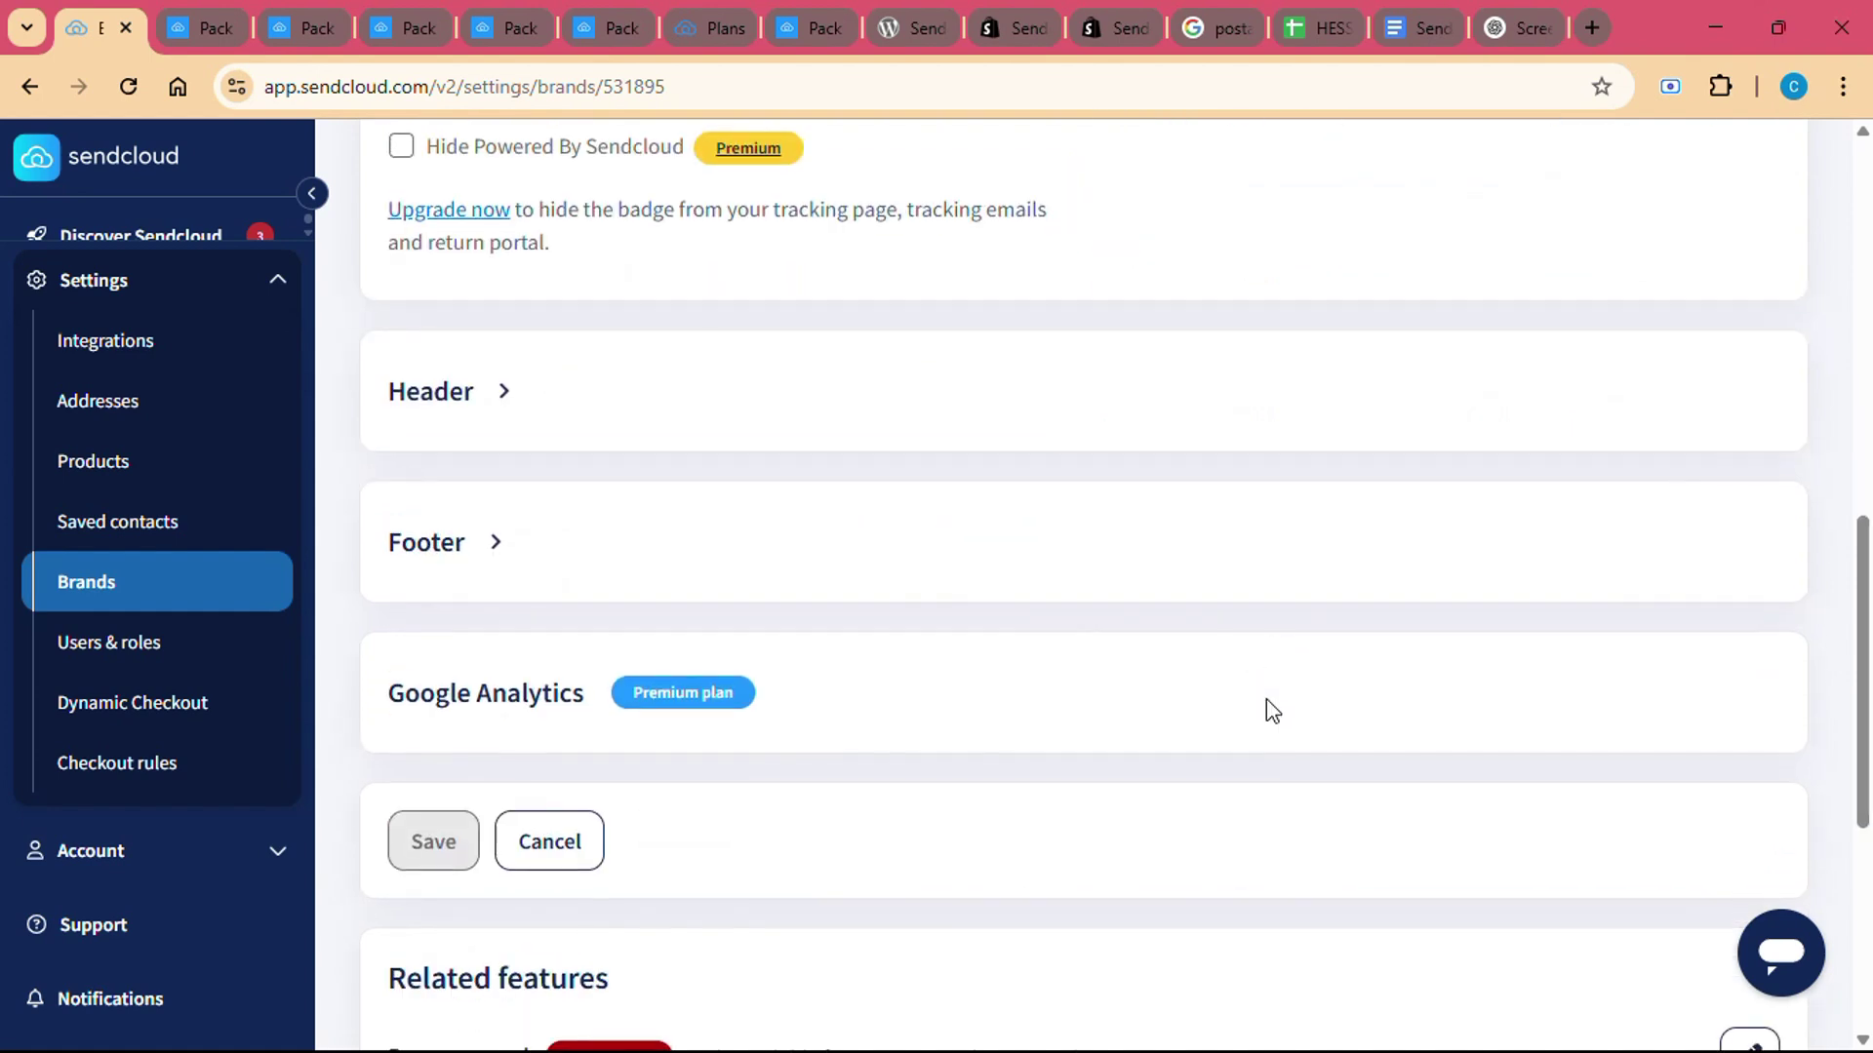
scroll(1270, 710, "down", 1)
scroll(1270, 710, "down", 1)
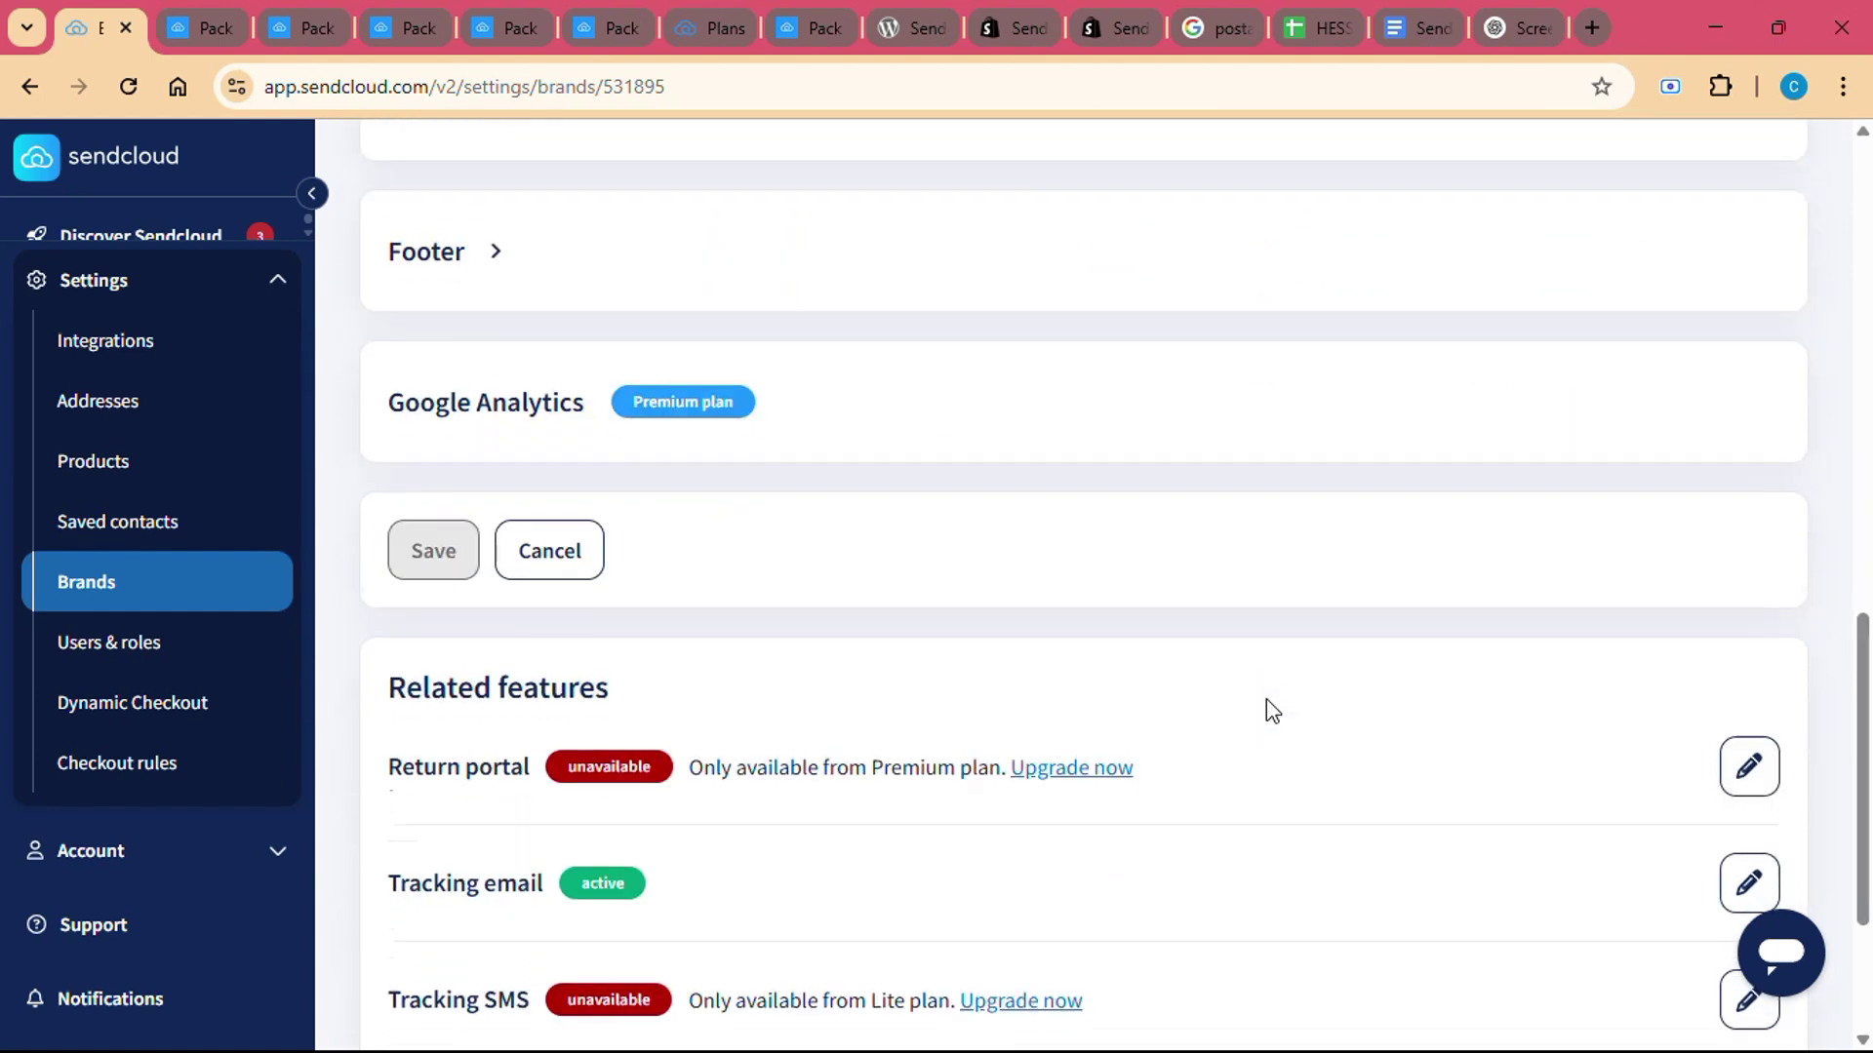
scroll(1269, 711, "down", 1)
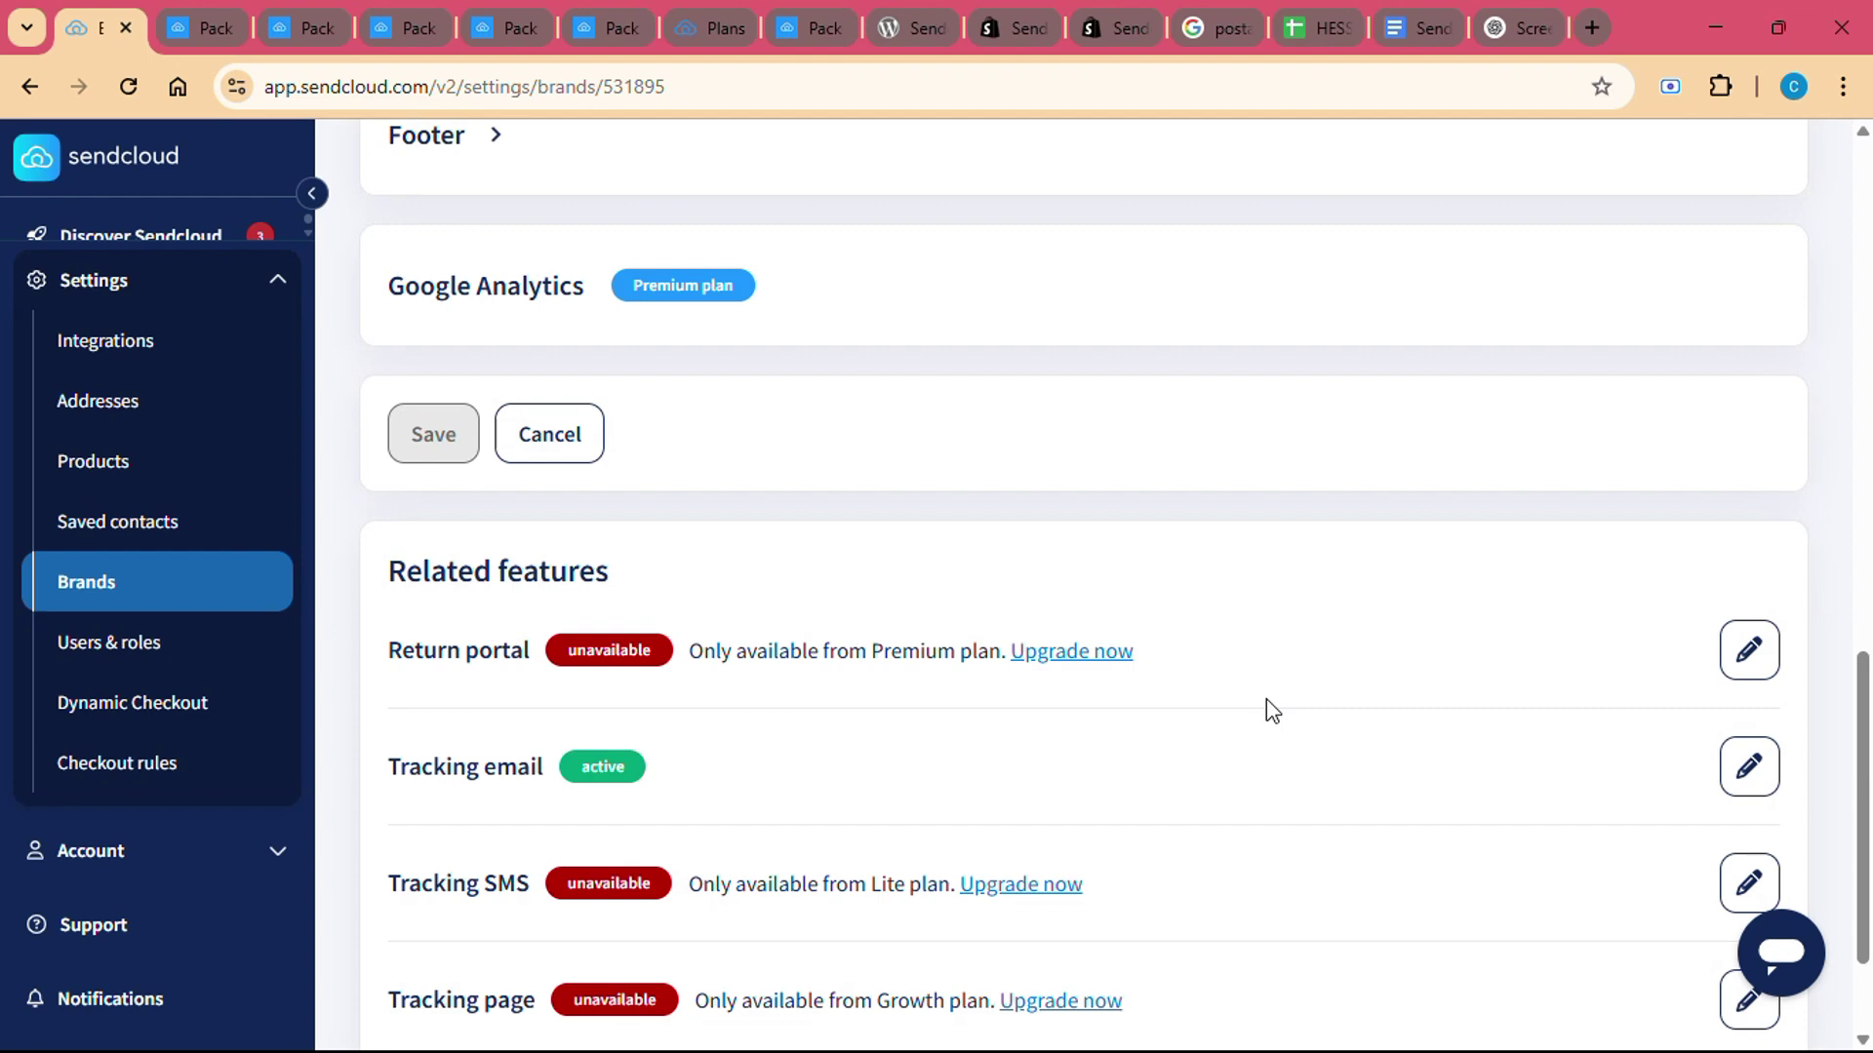
scroll(1268, 711, "down", 1)
scroll(1200, 707, "down", 1)
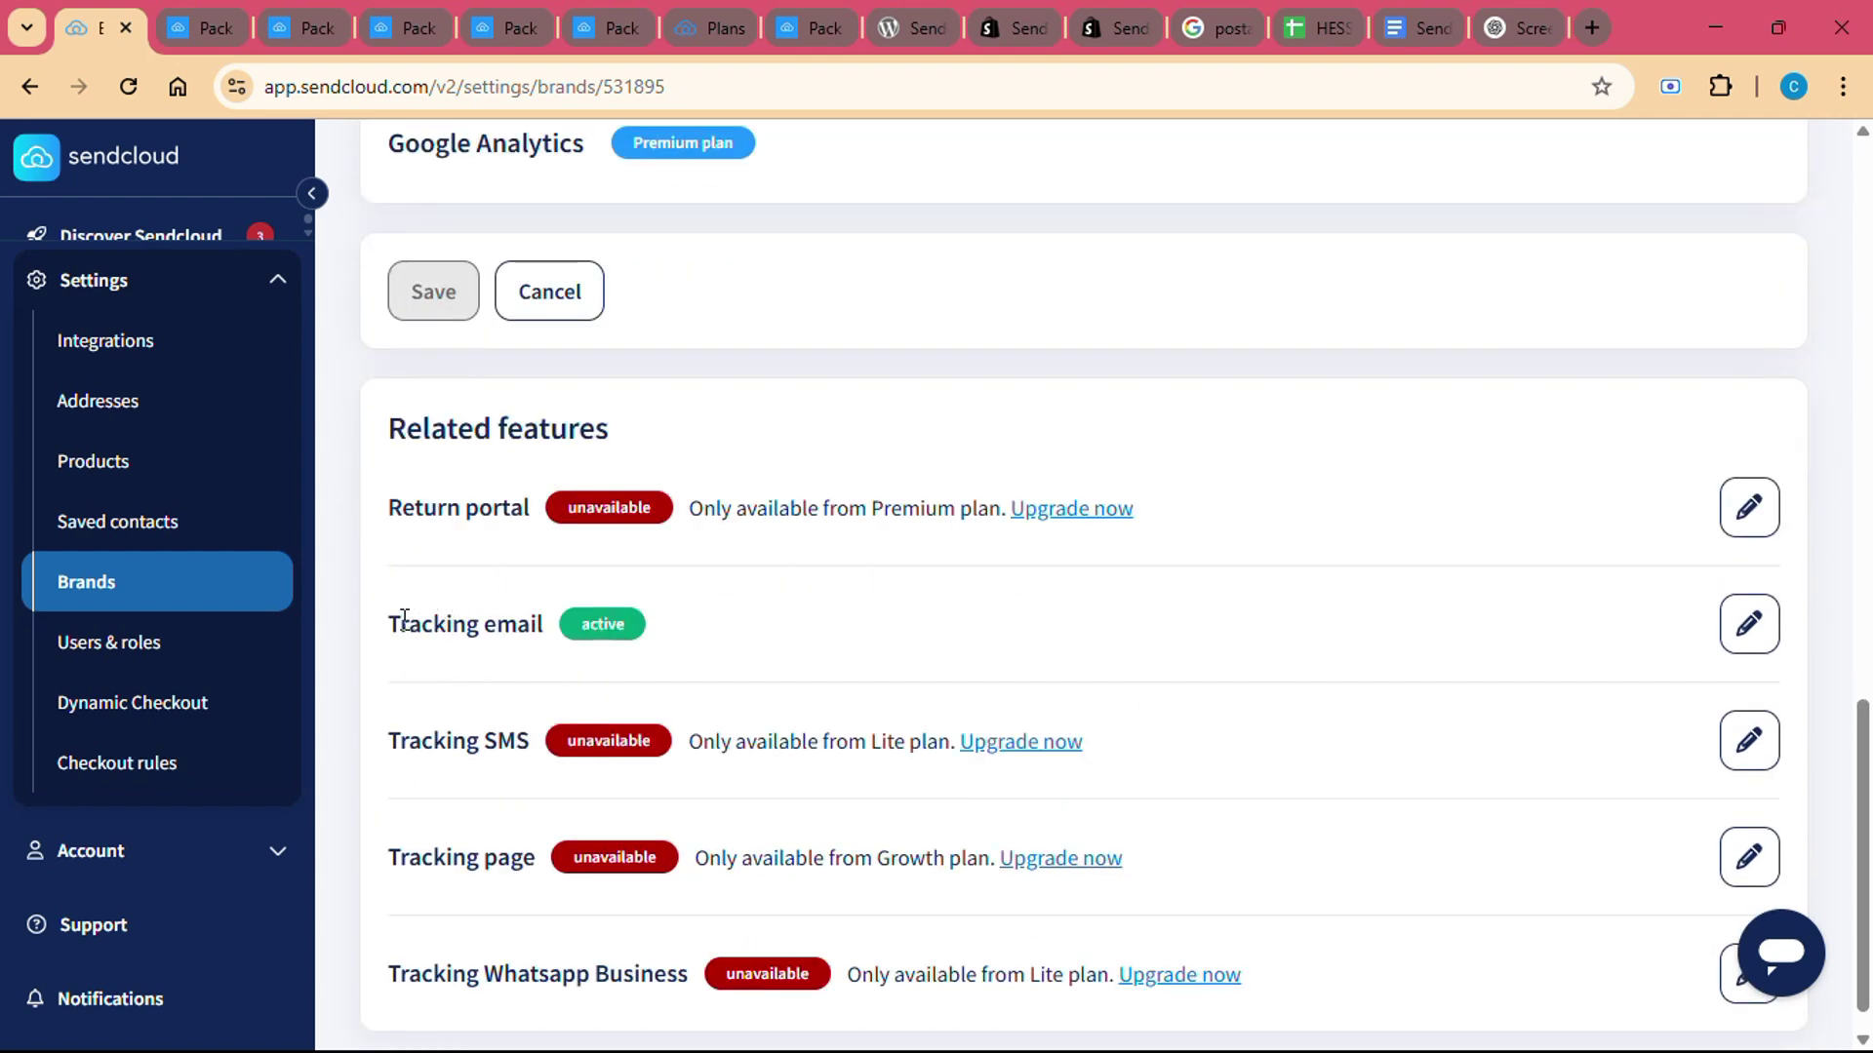
scroll(393, 627, "down", 1)
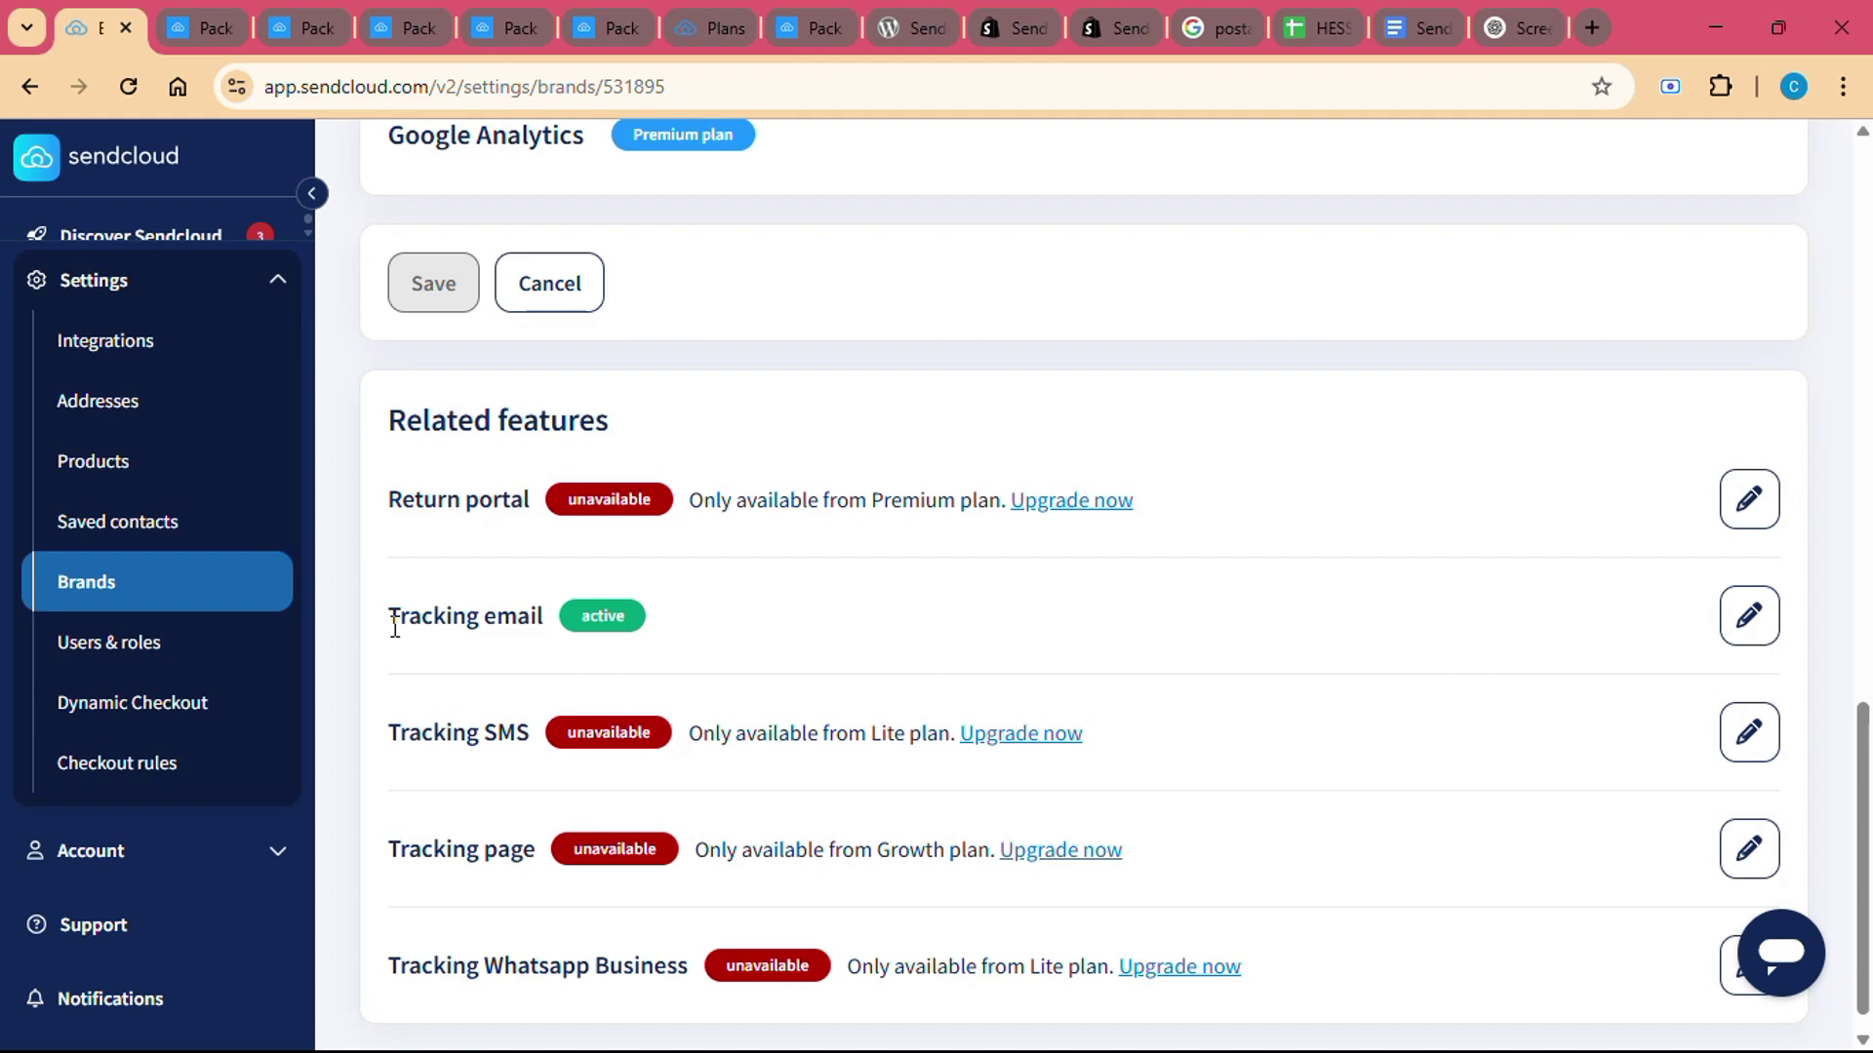
scroll(393, 628, "down", 1)
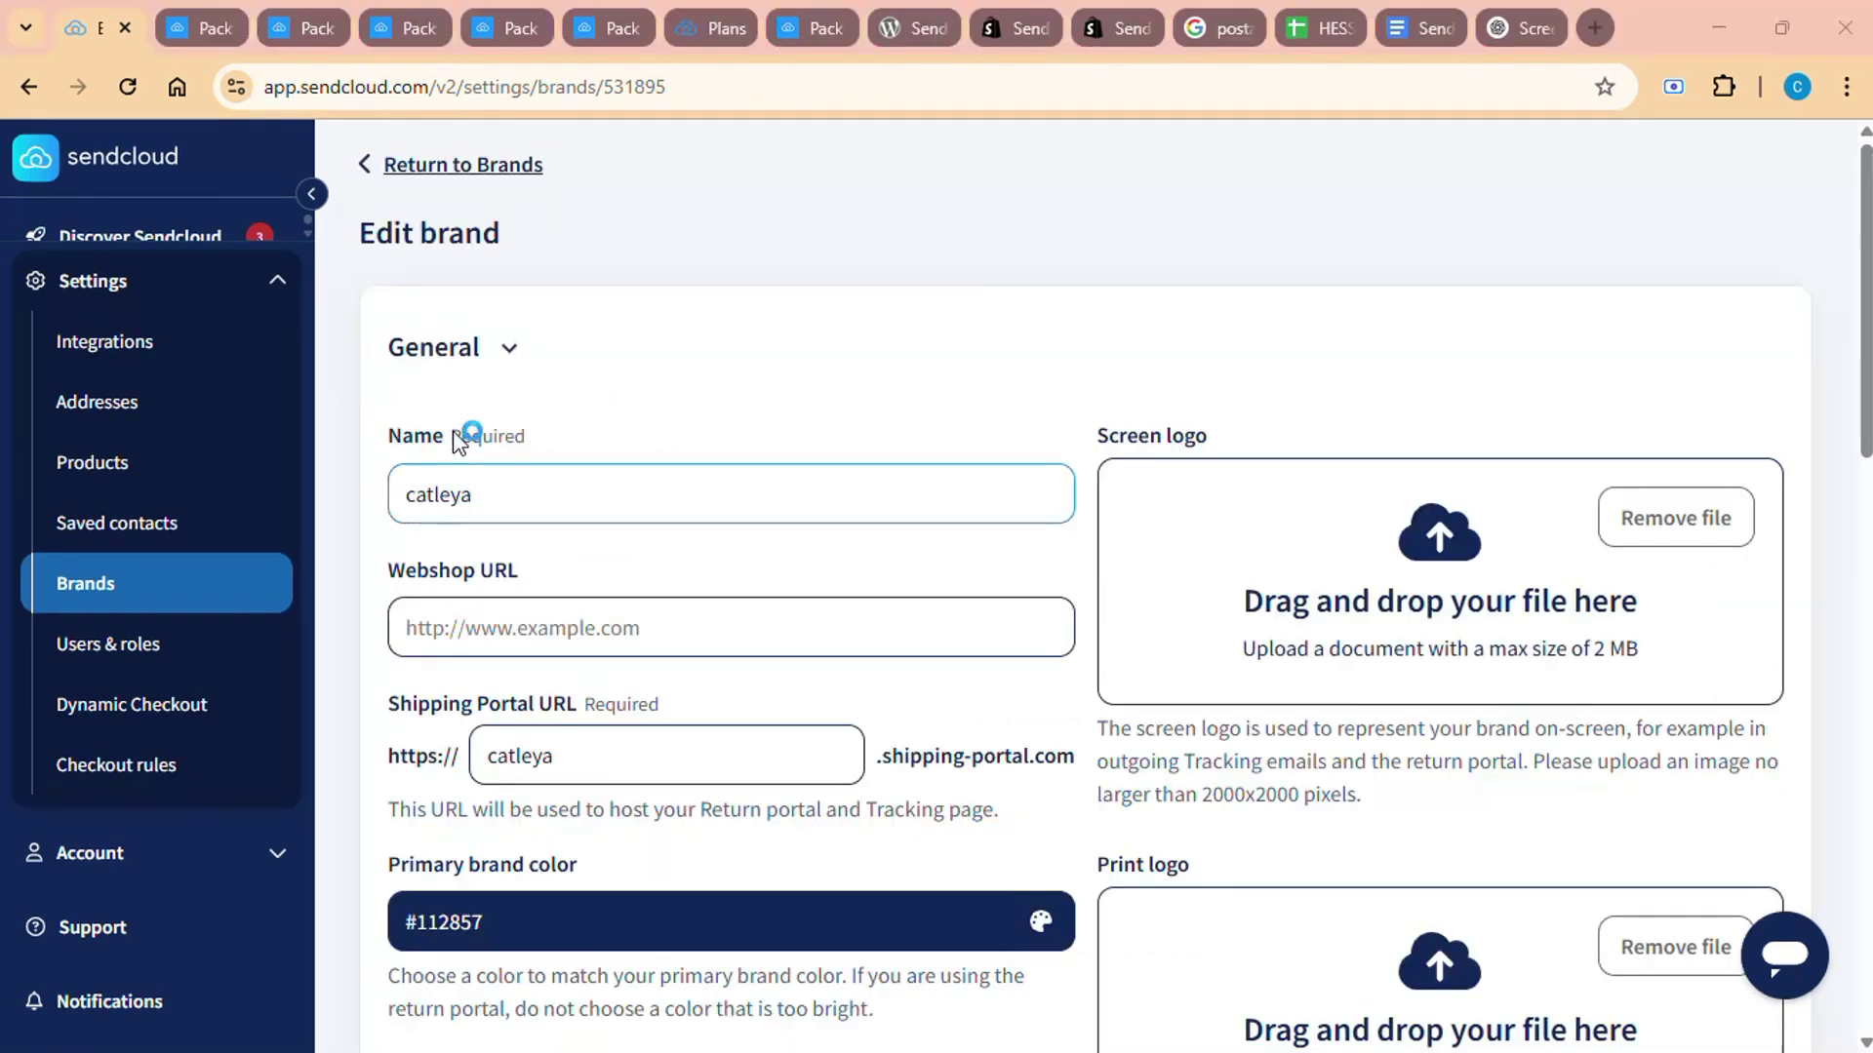
left_click(239, 288)
left_click(193, 547)
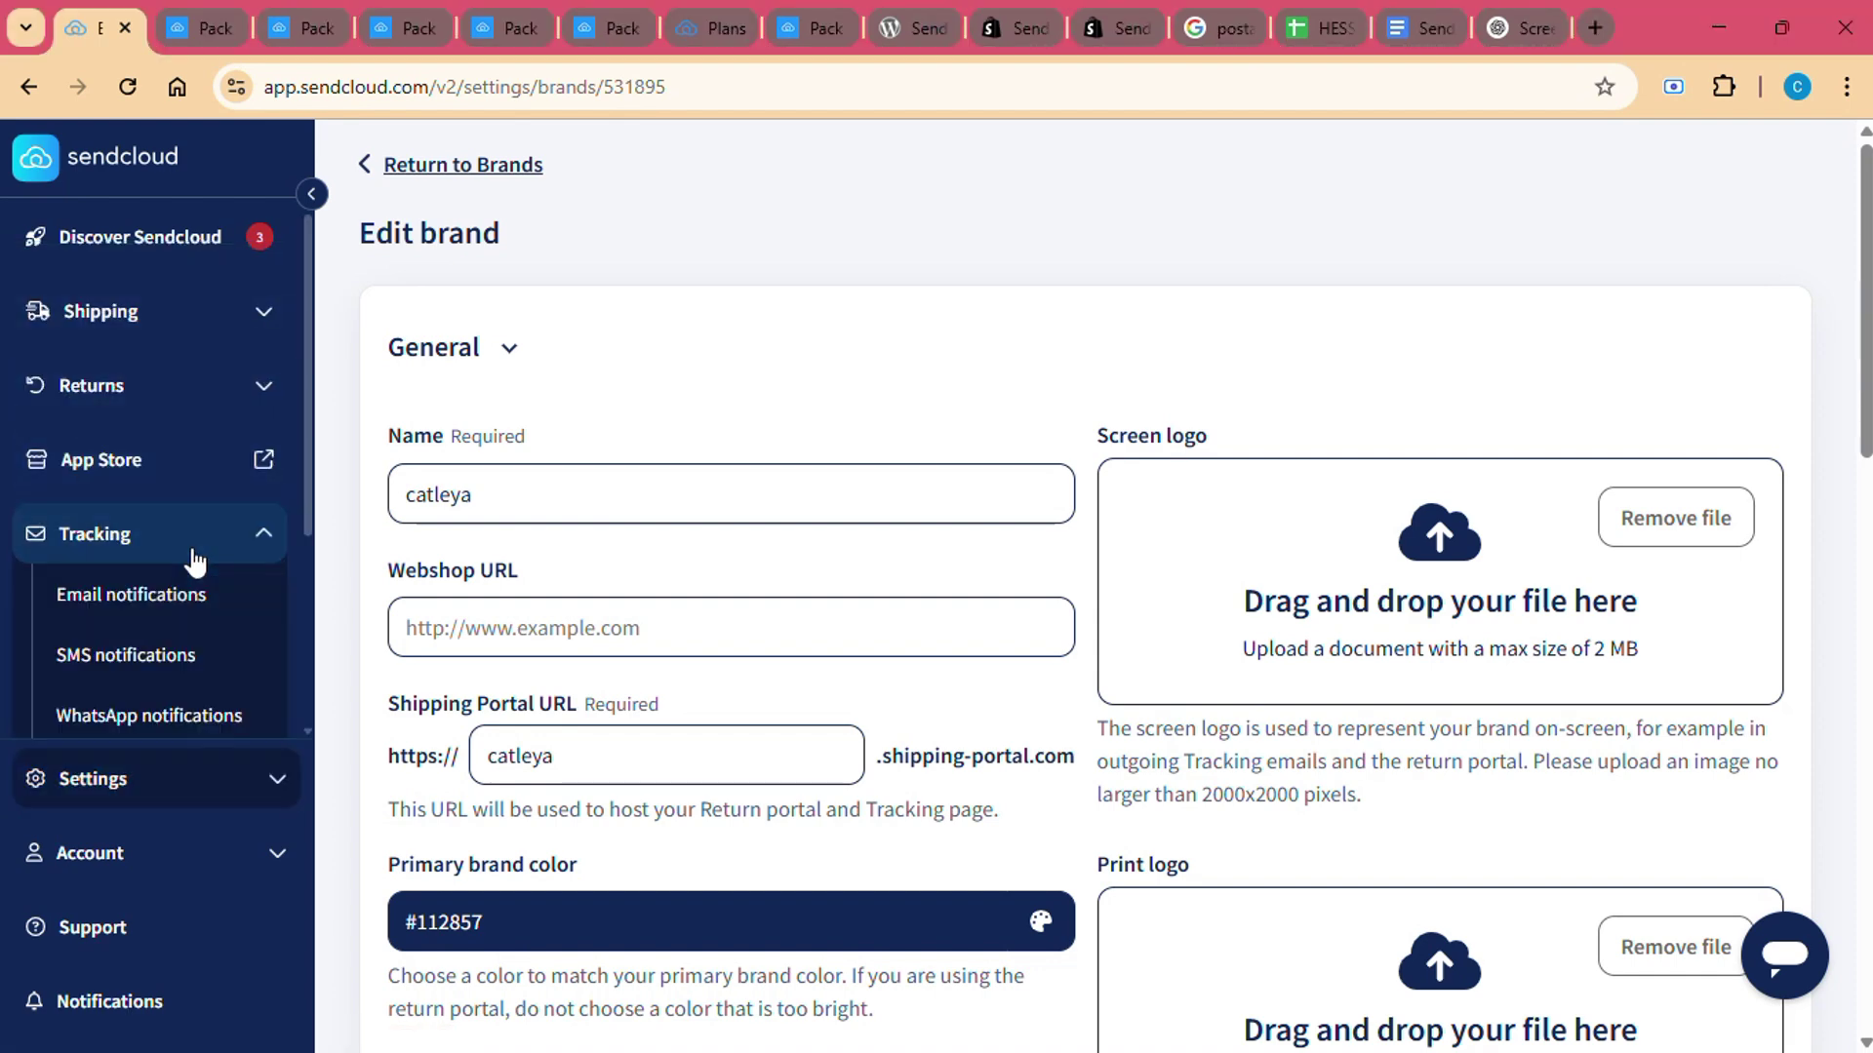
scroll(194, 559, "down", 2)
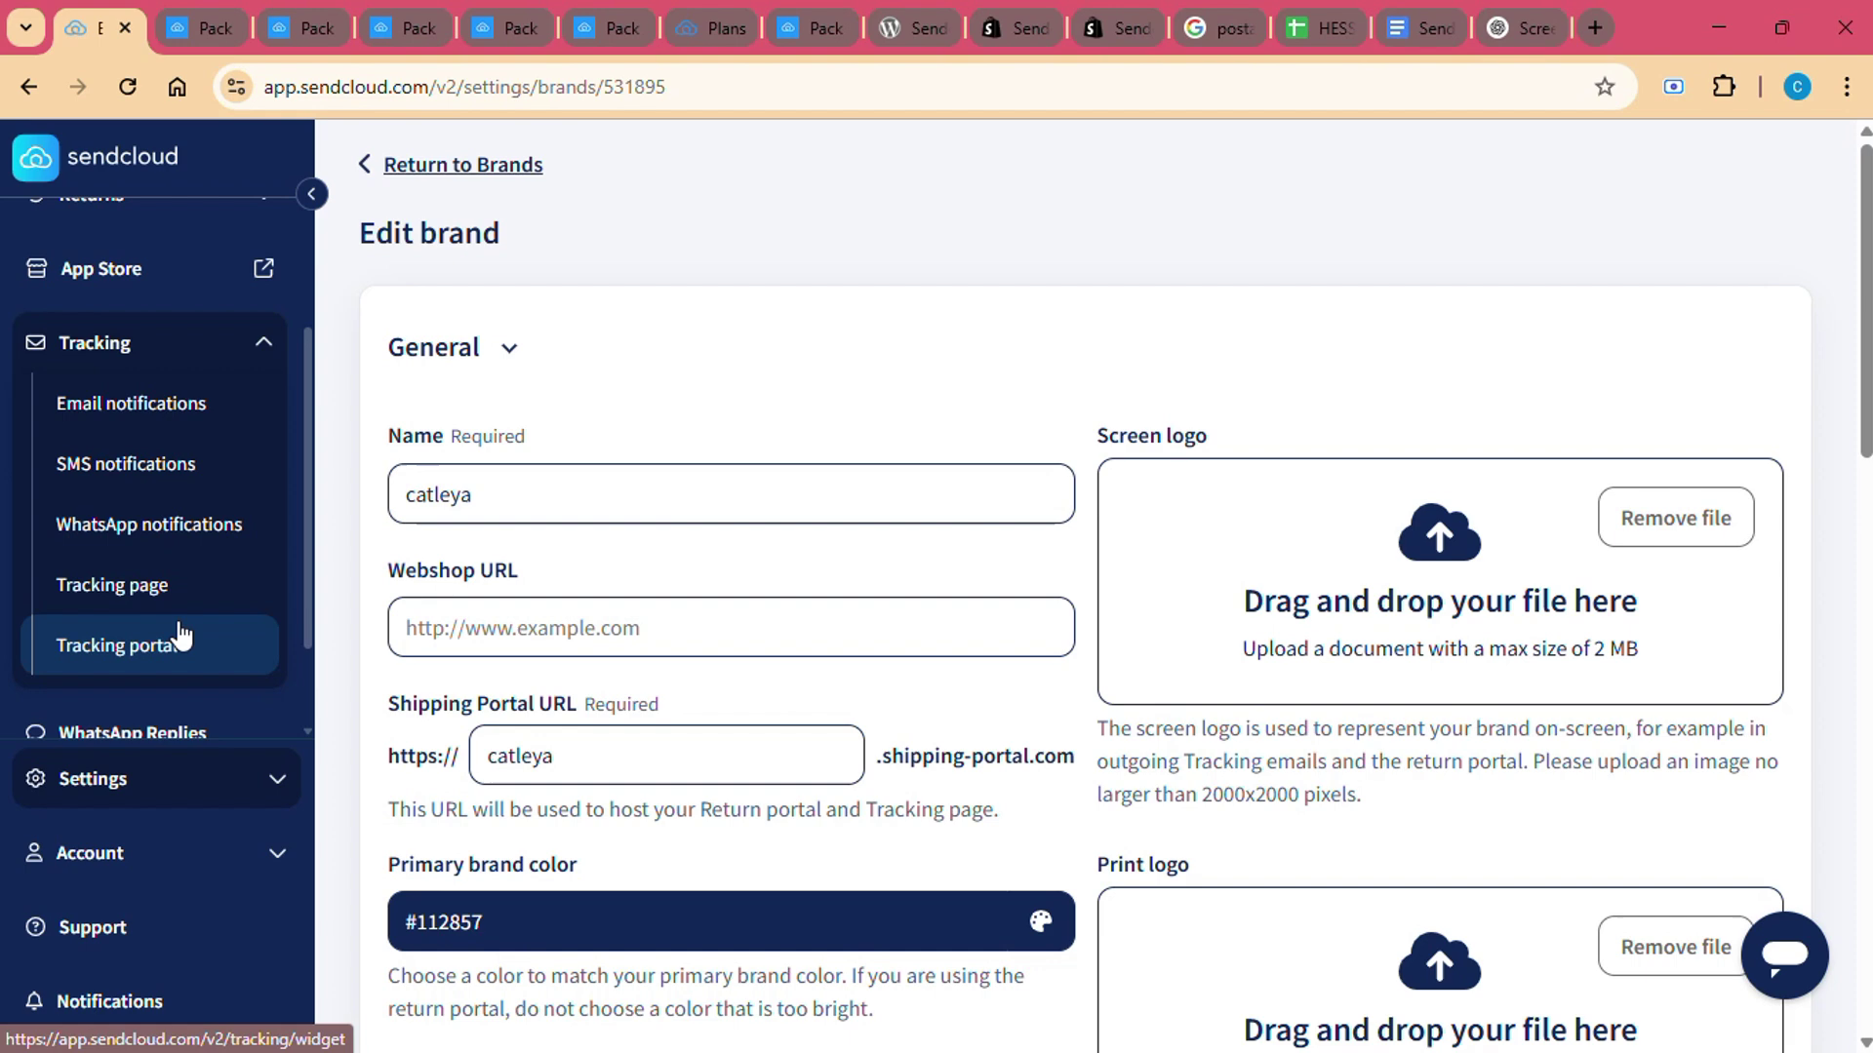
left_click(173, 592)
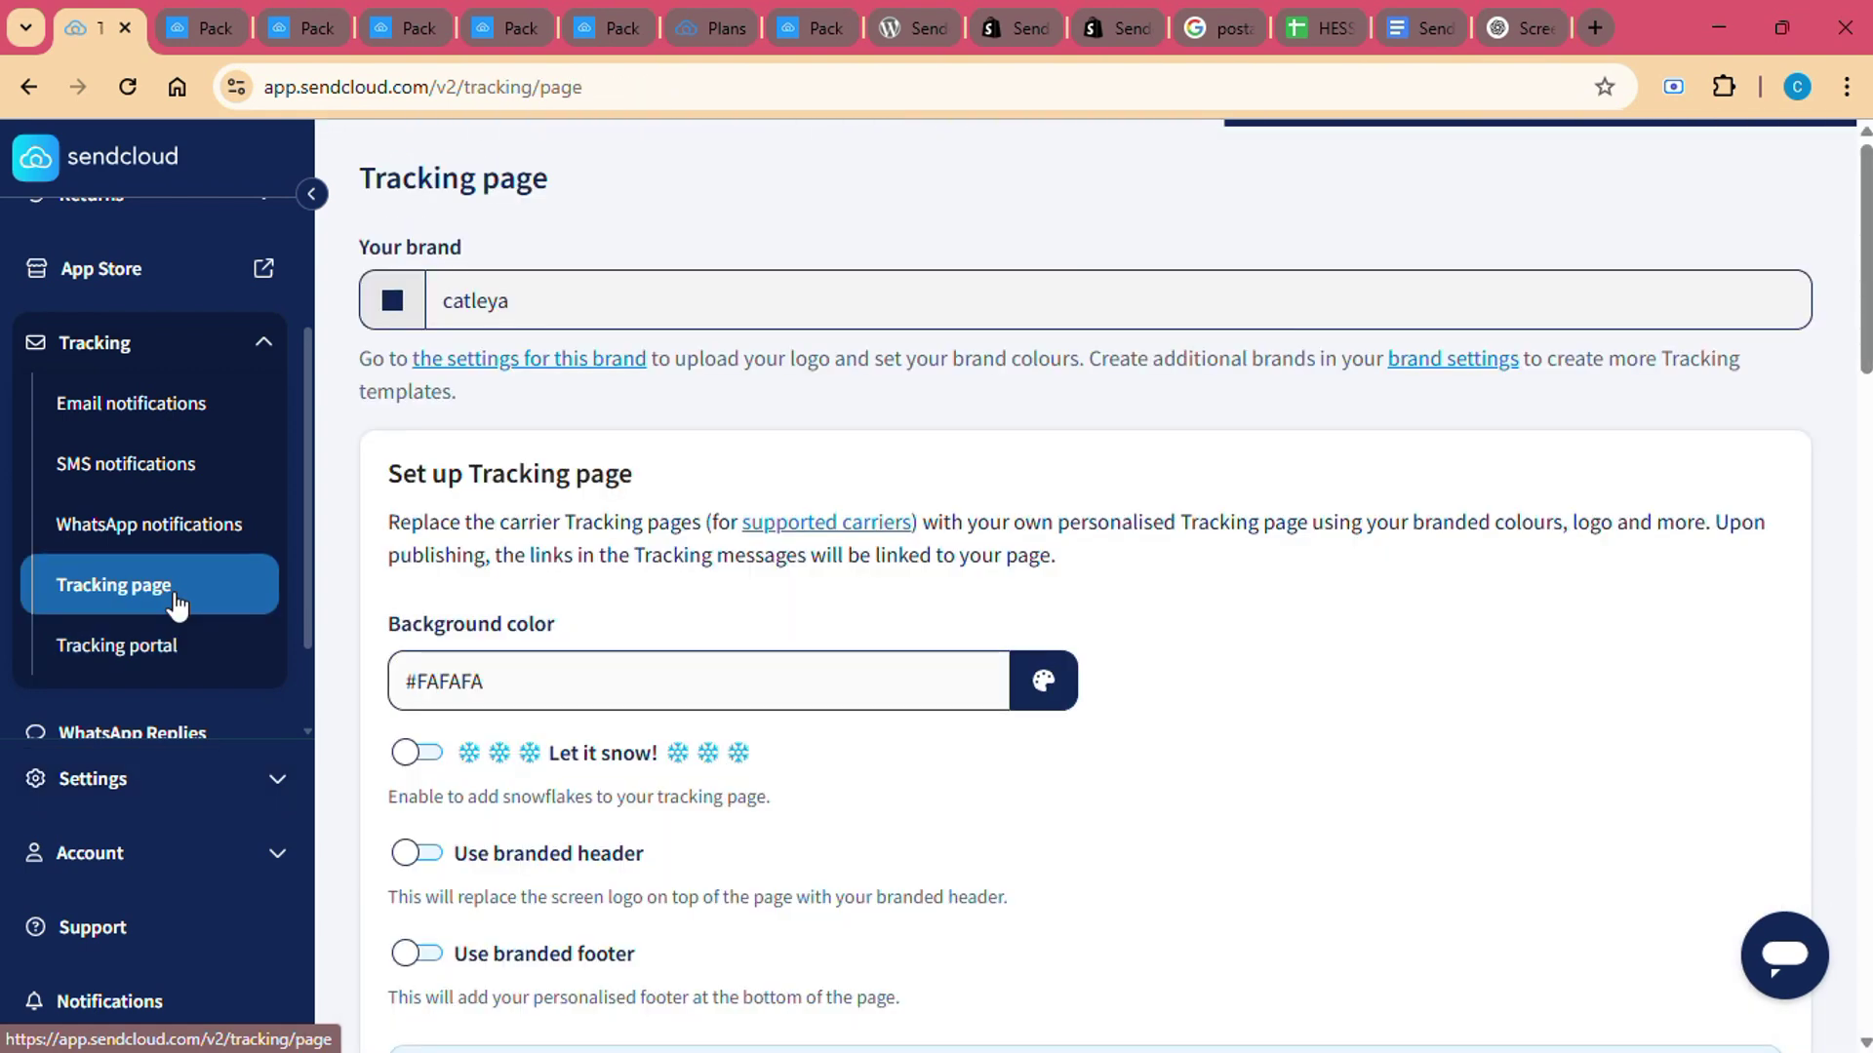
scroll(625, 792, "down", 1)
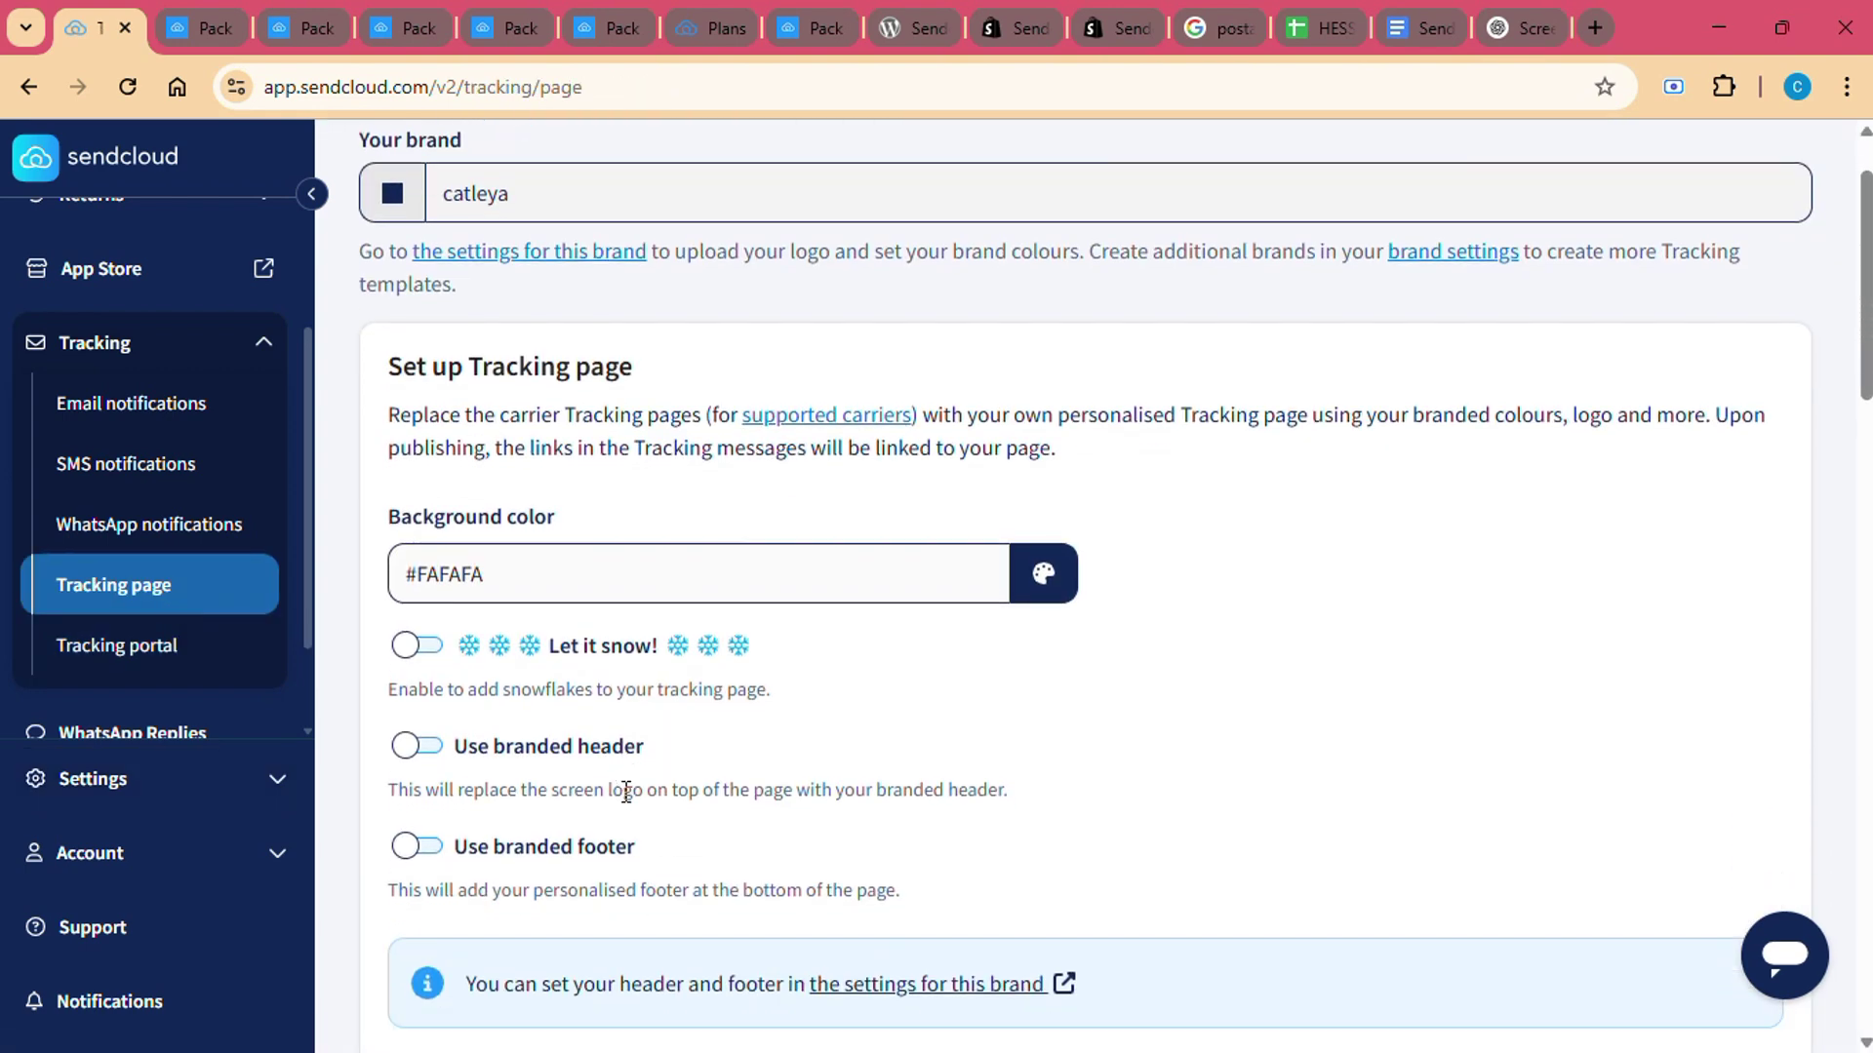
scroll(623, 792, "down", 2)
scroll(623, 791, "down", 1)
scroll(623, 803, "up", 2)
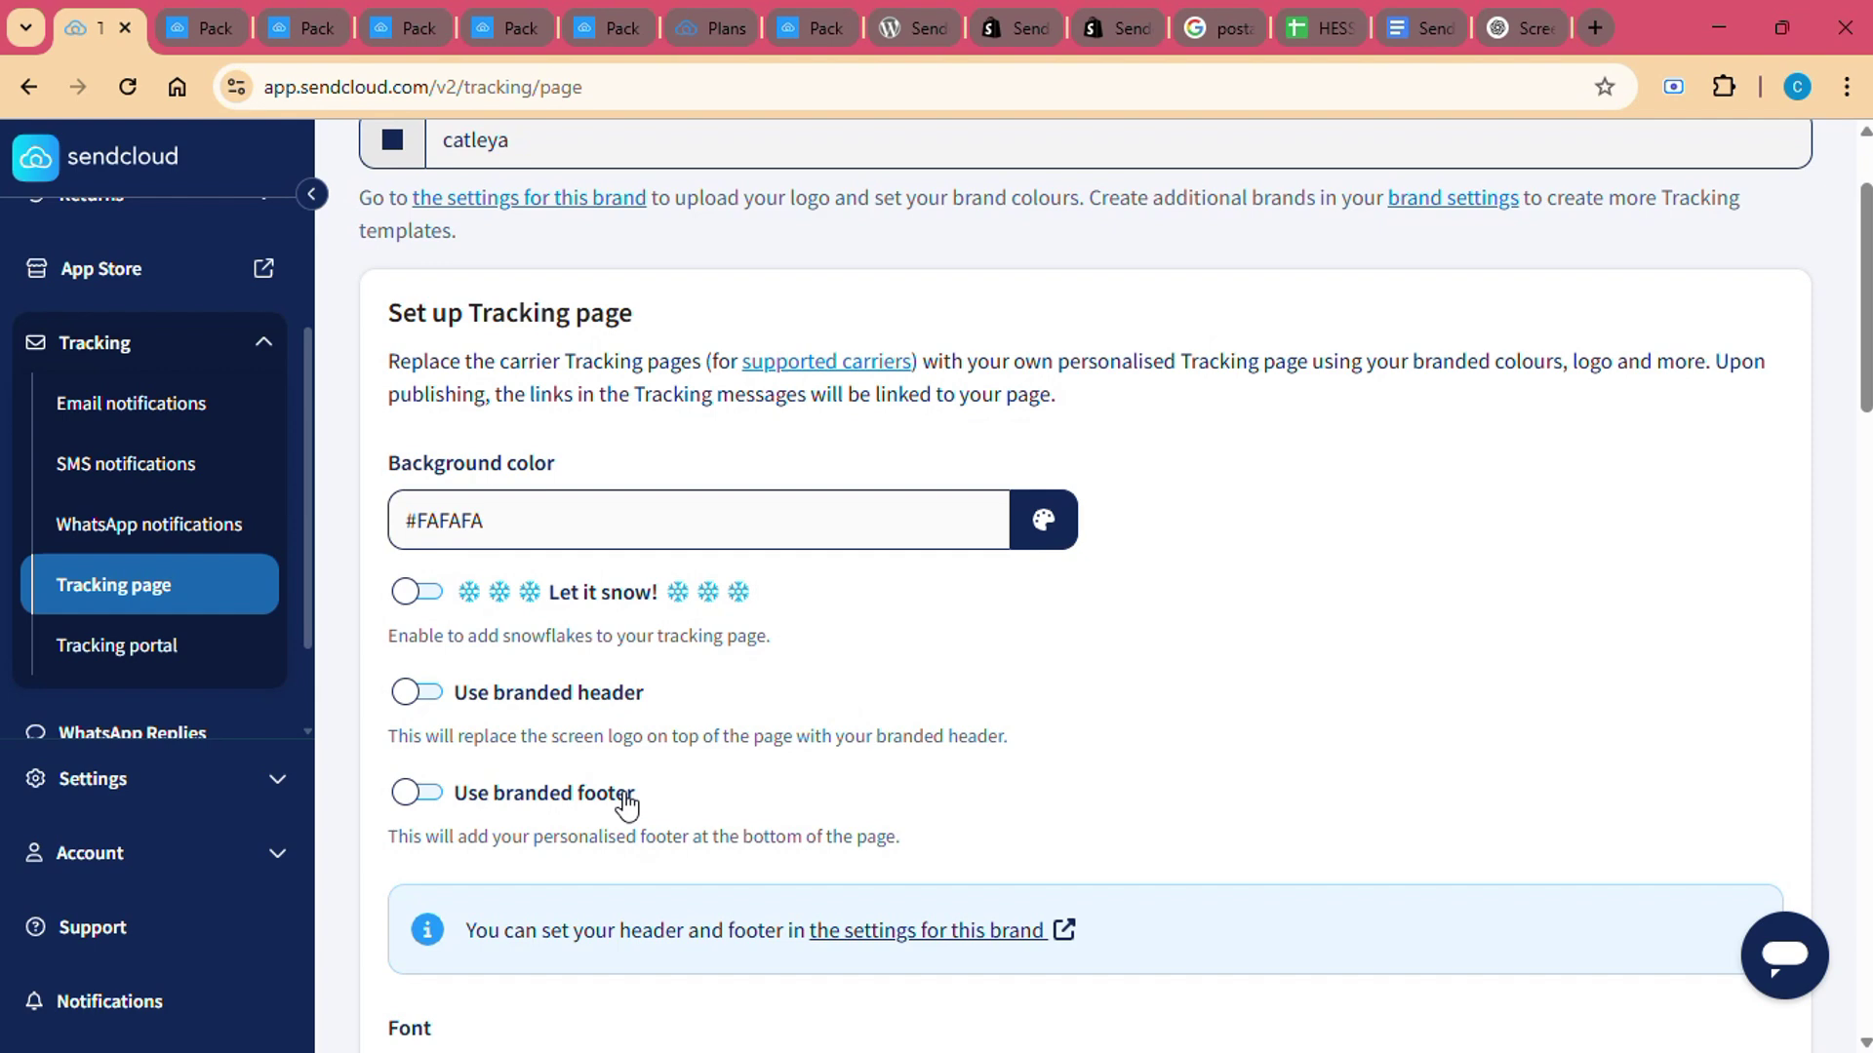
scroll(623, 802, "down", 3)
scroll(623, 801, "down", 1)
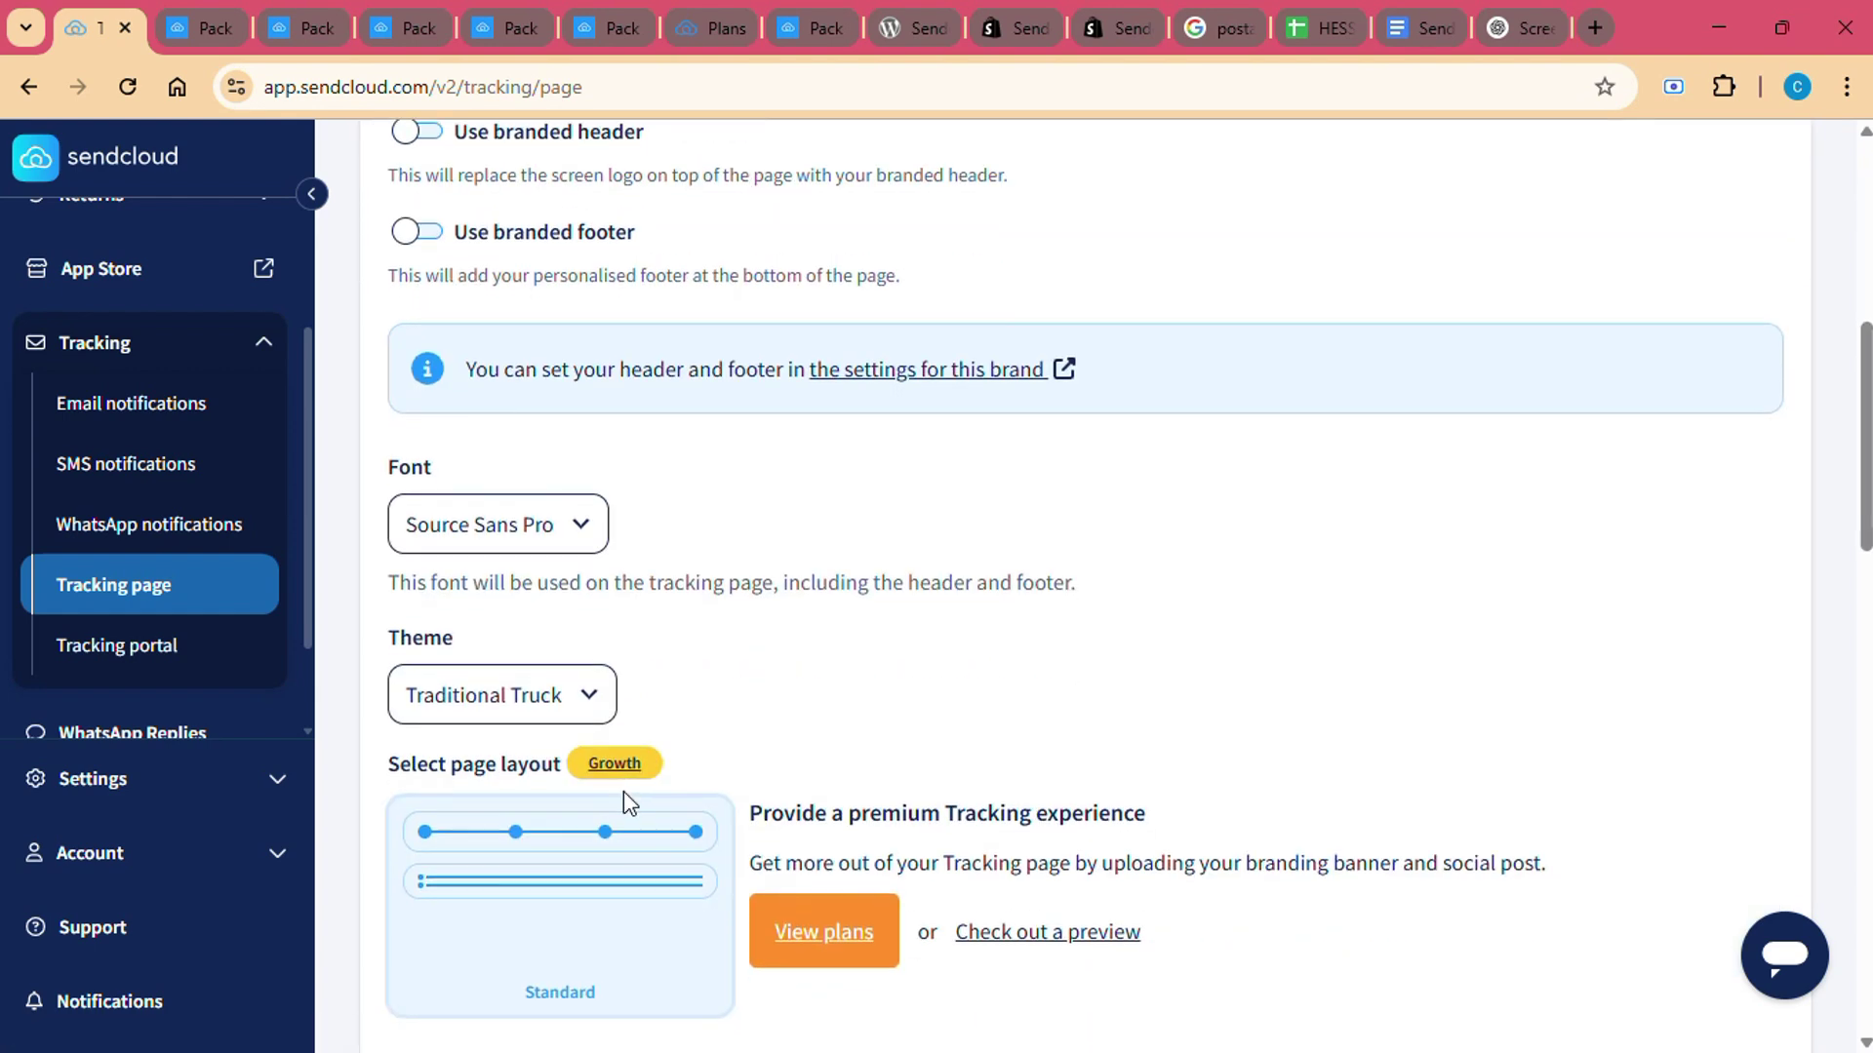
scroll(624, 802, "down", 1)
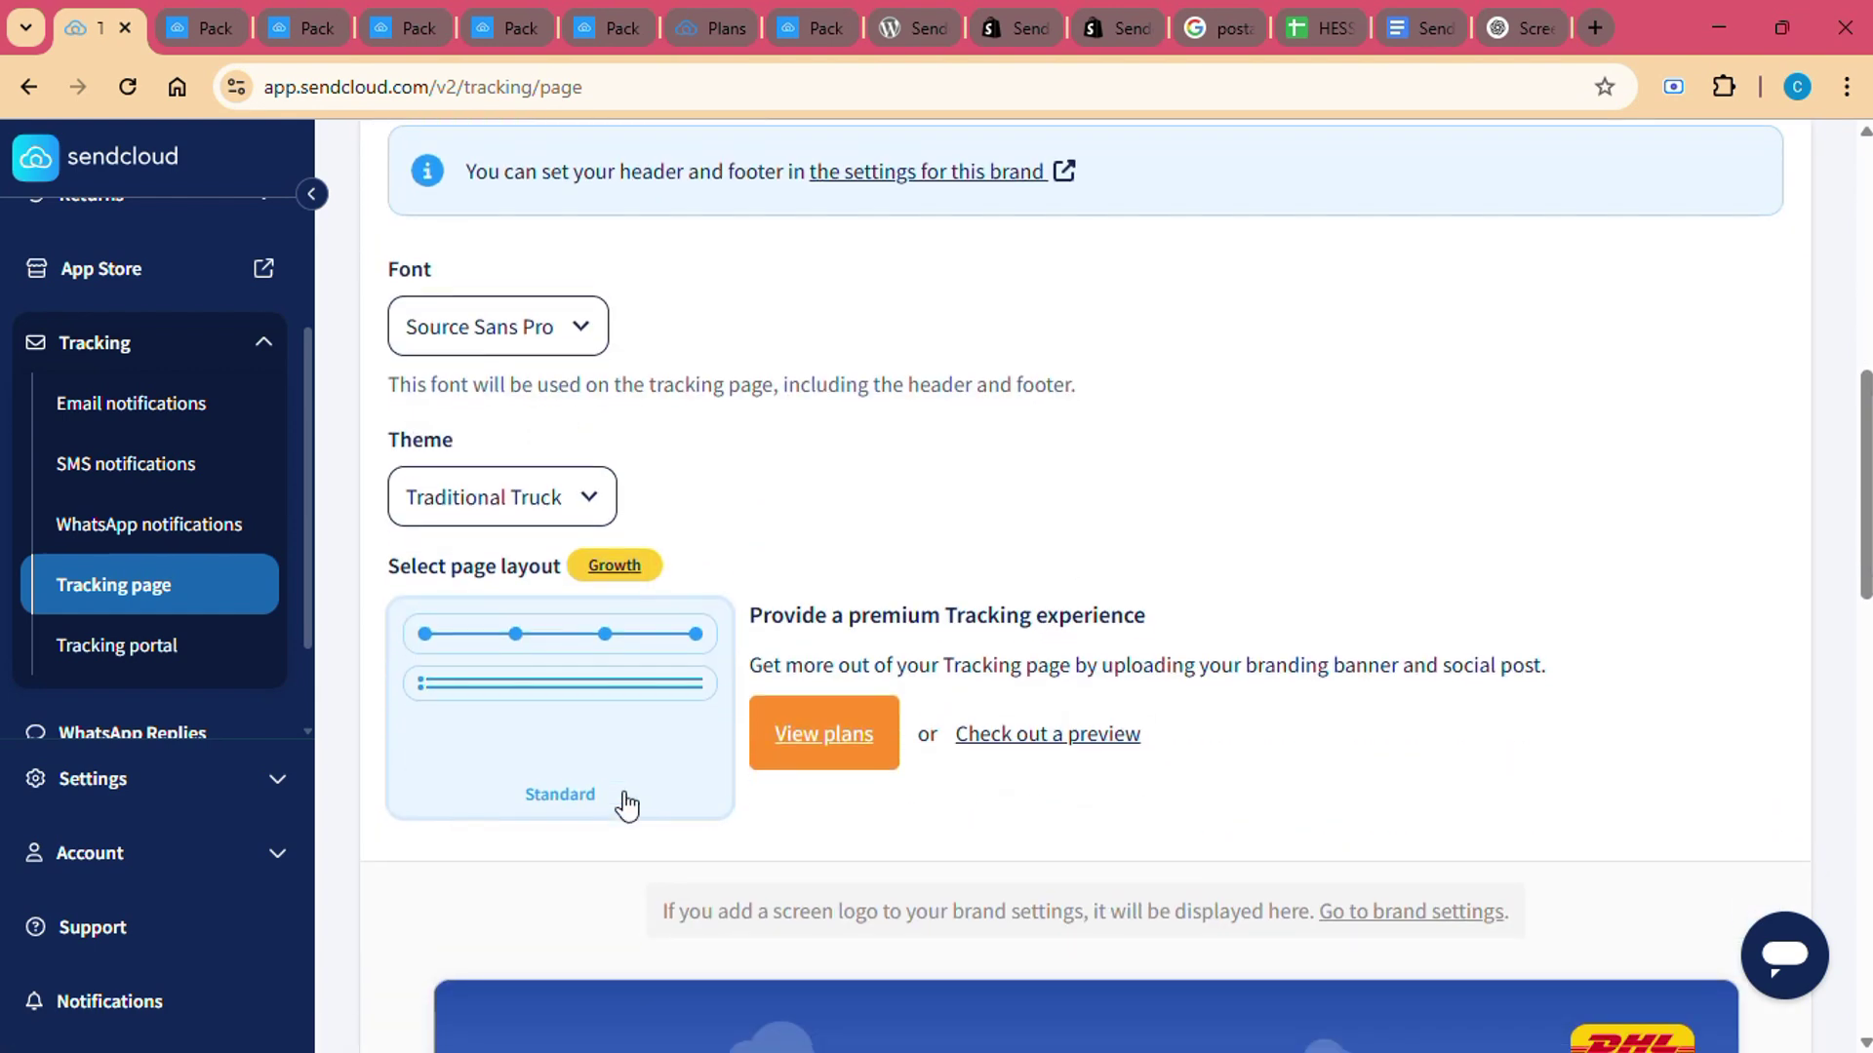
scroll(623, 802, "down", 3)
scroll(623, 802, "down", 2)
scroll(624, 797, "down", 1)
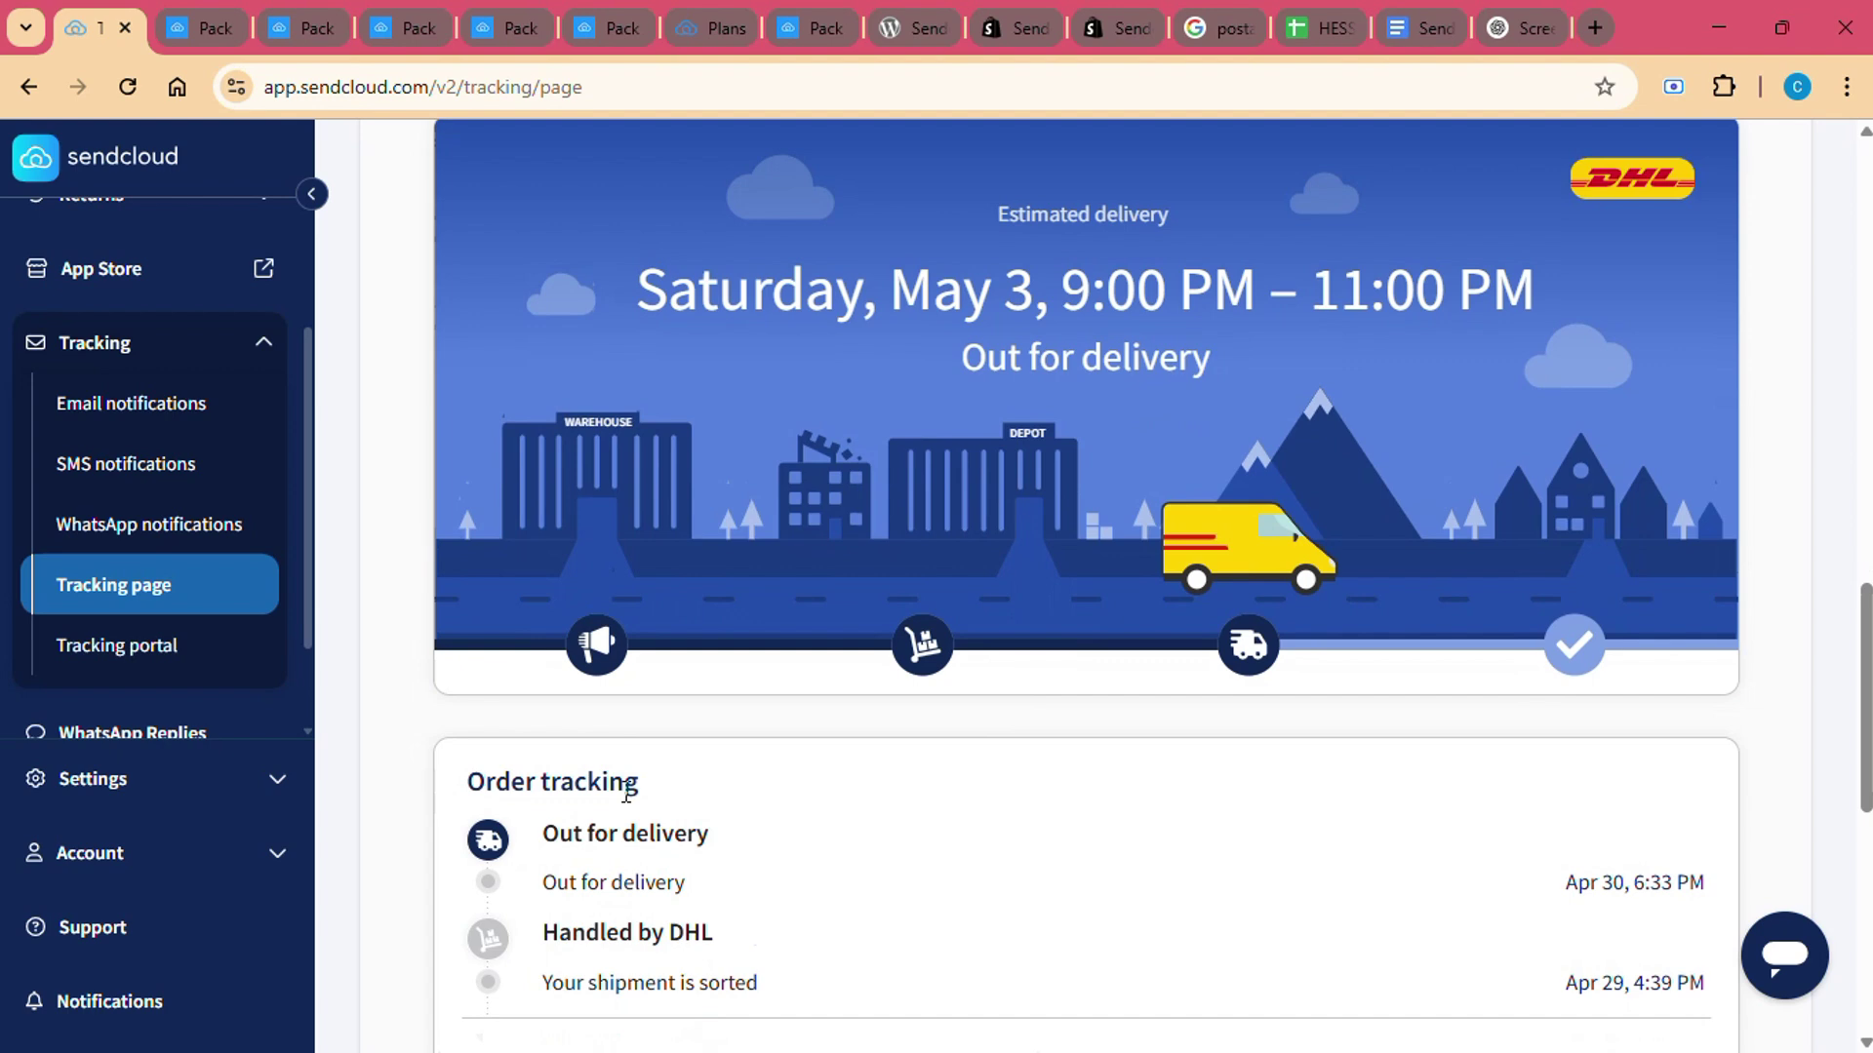
scroll(624, 798, "down", 1)
scroll(624, 798, "down", 2)
scroll(625, 798, "down", 1)
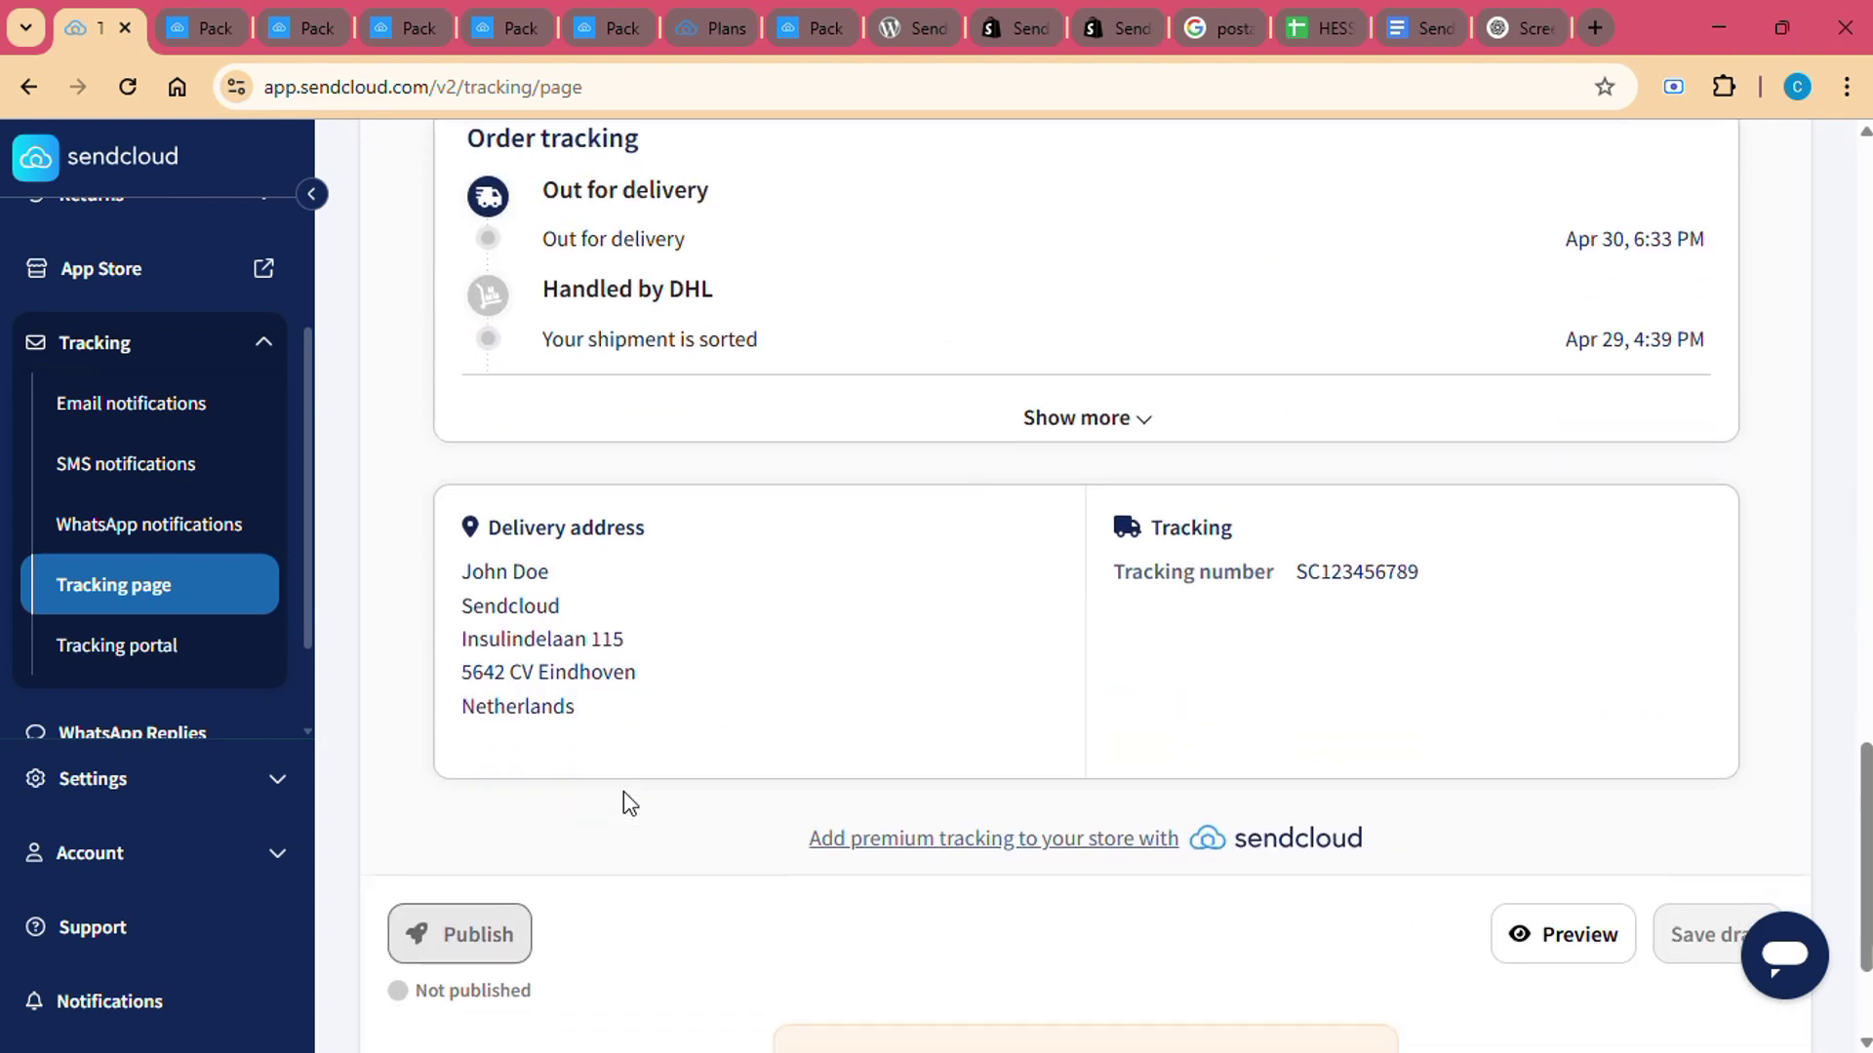
scroll(624, 792, "down", 1)
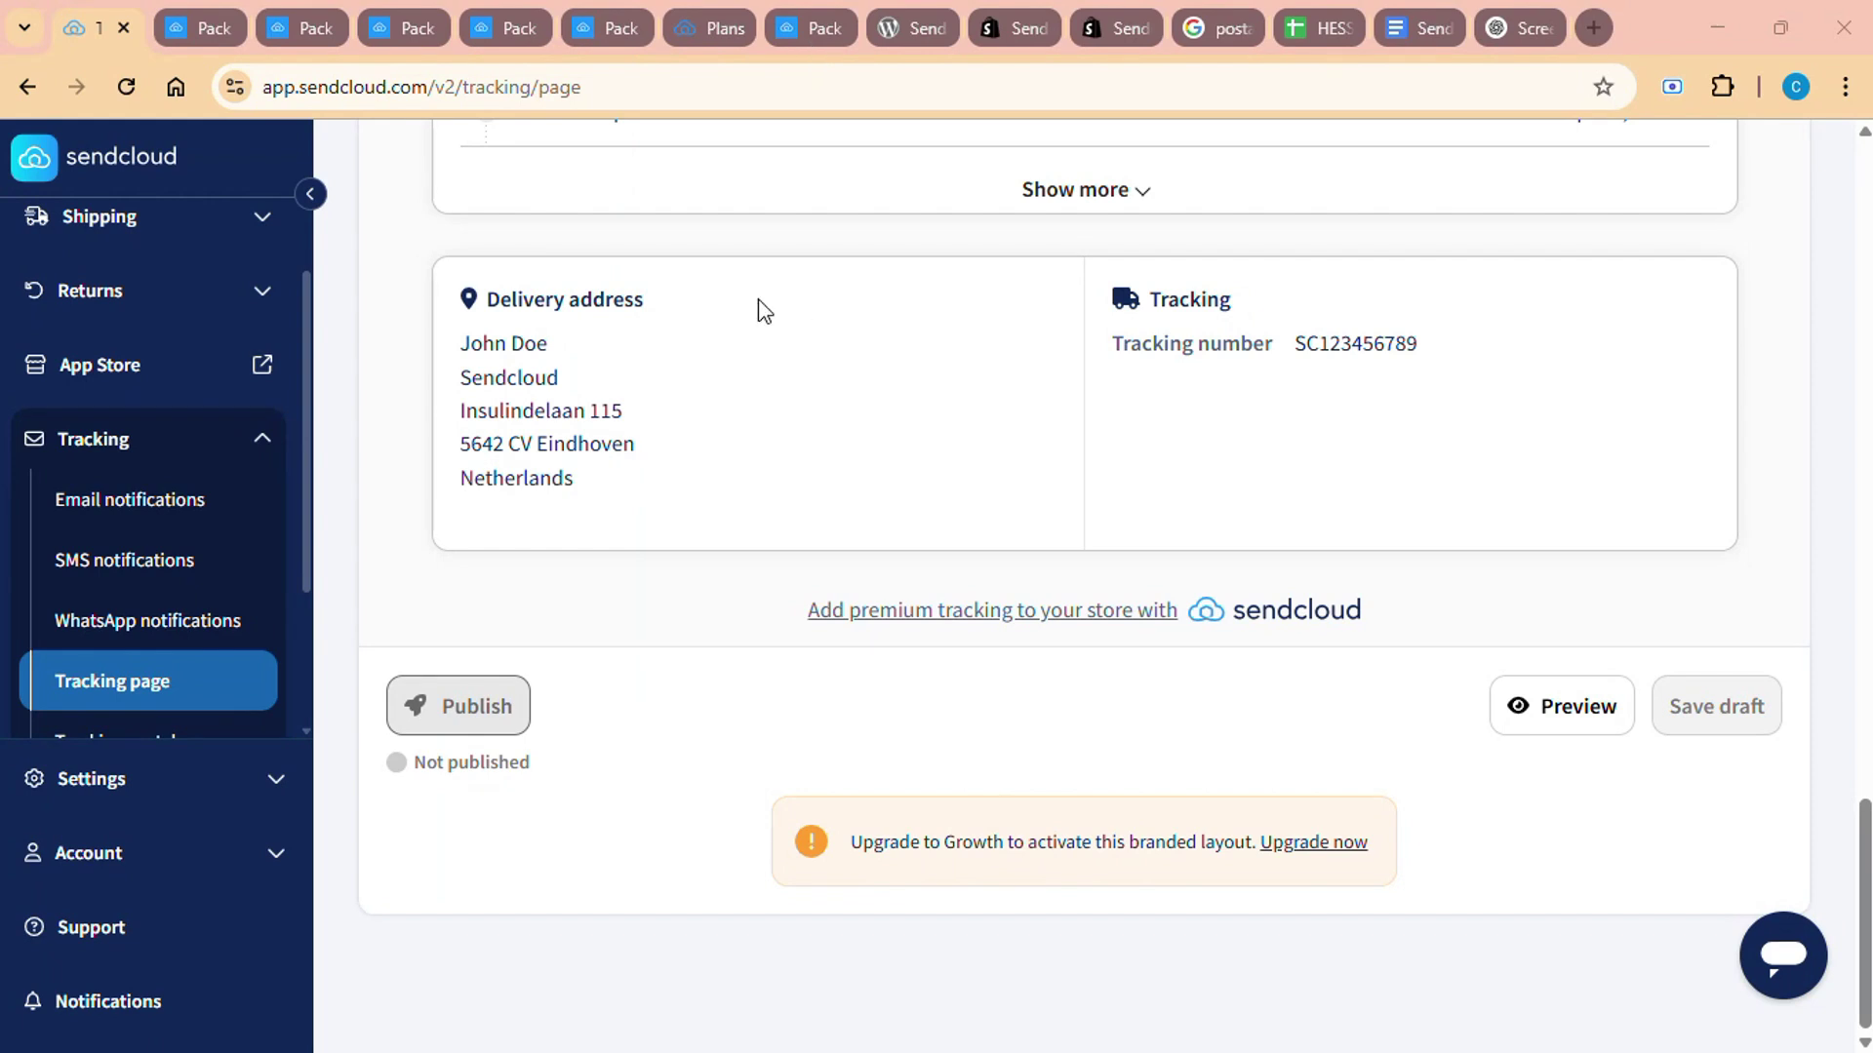
Step: Collapse Tracking, briefly expand then collapse Settings, and expand the Returns menu
left_click(219, 463)
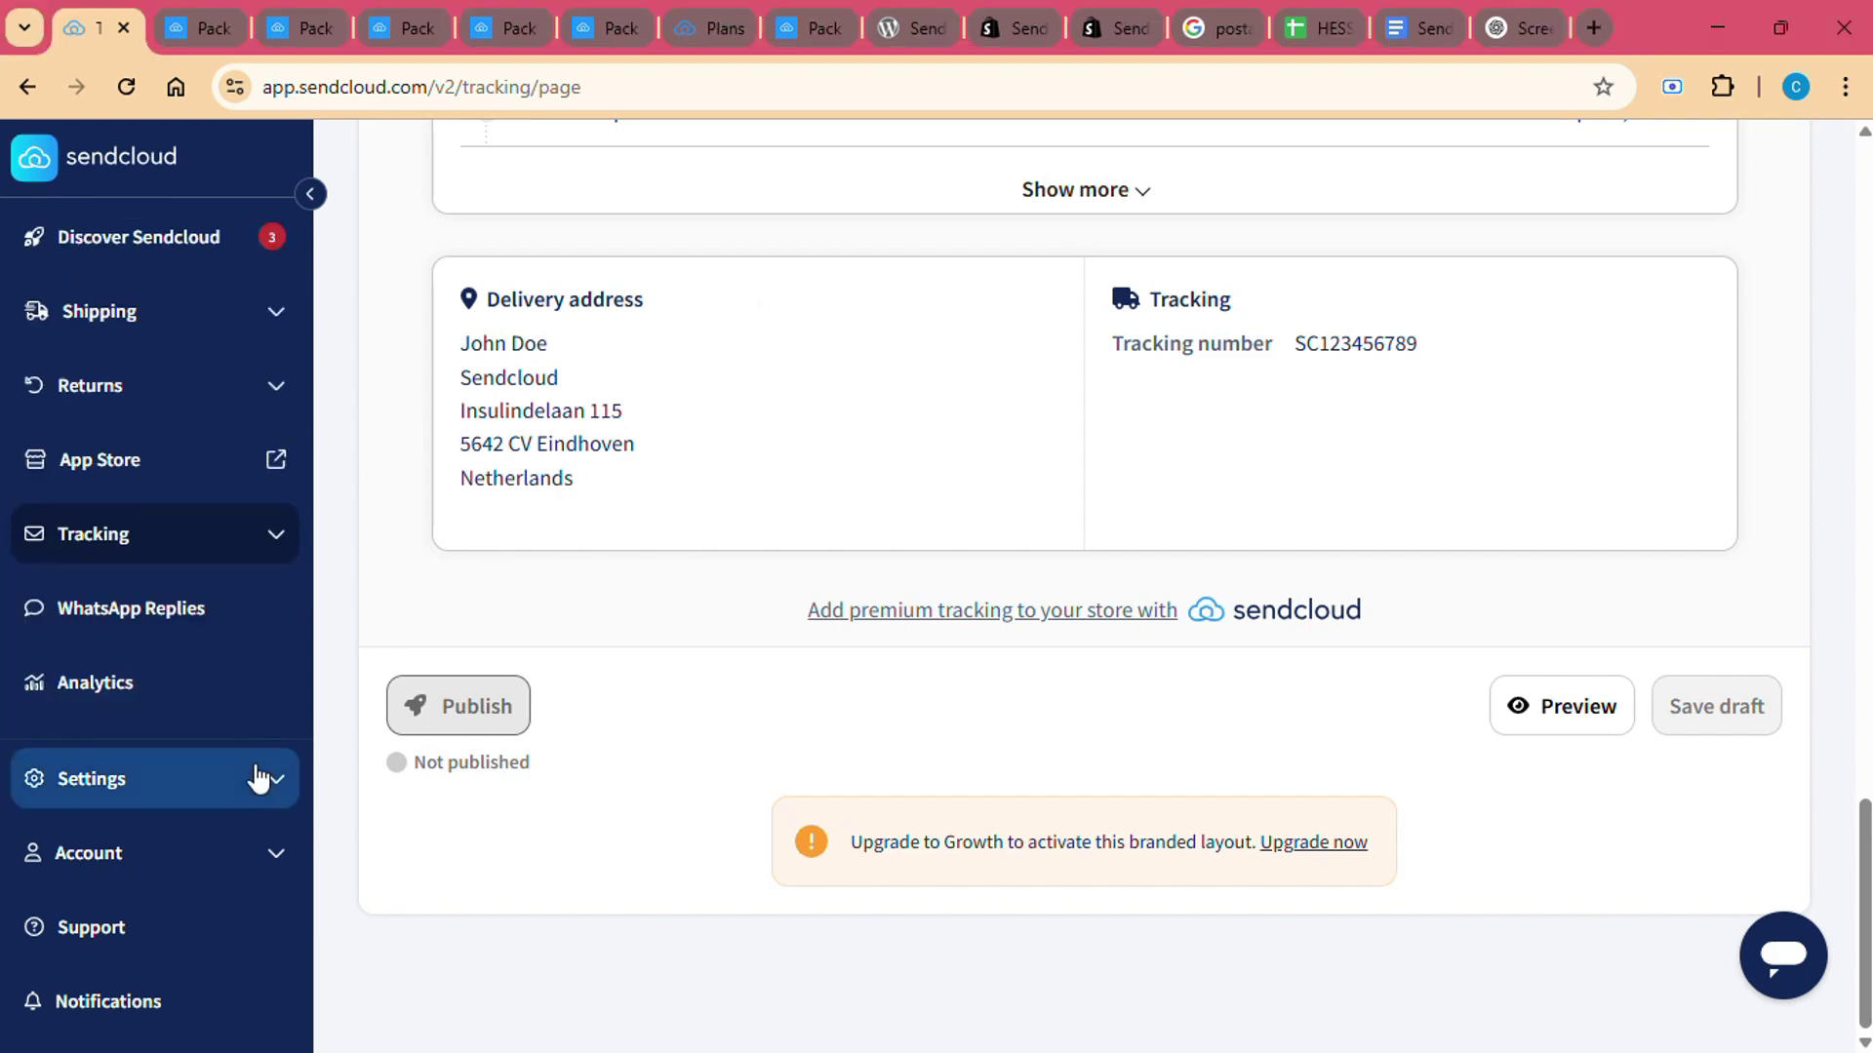
left_click(256, 778)
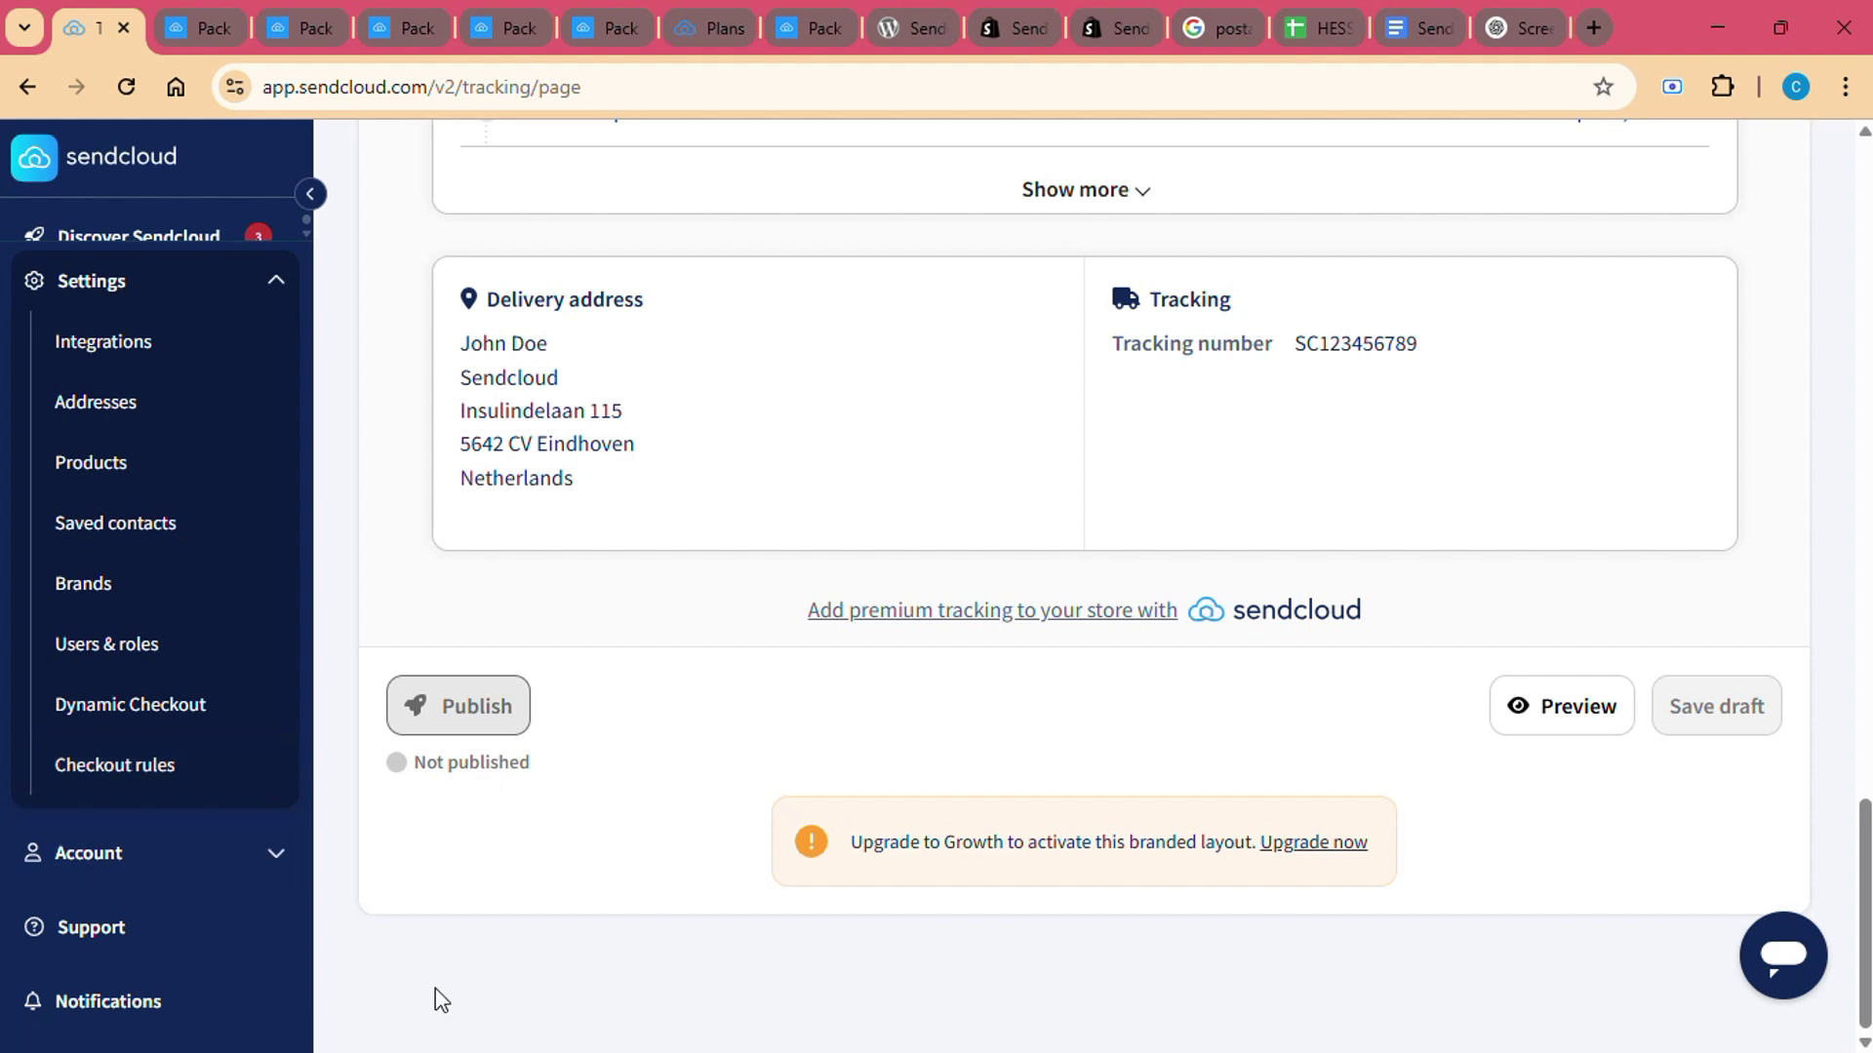
left_click(251, 300)
left_click(226, 395)
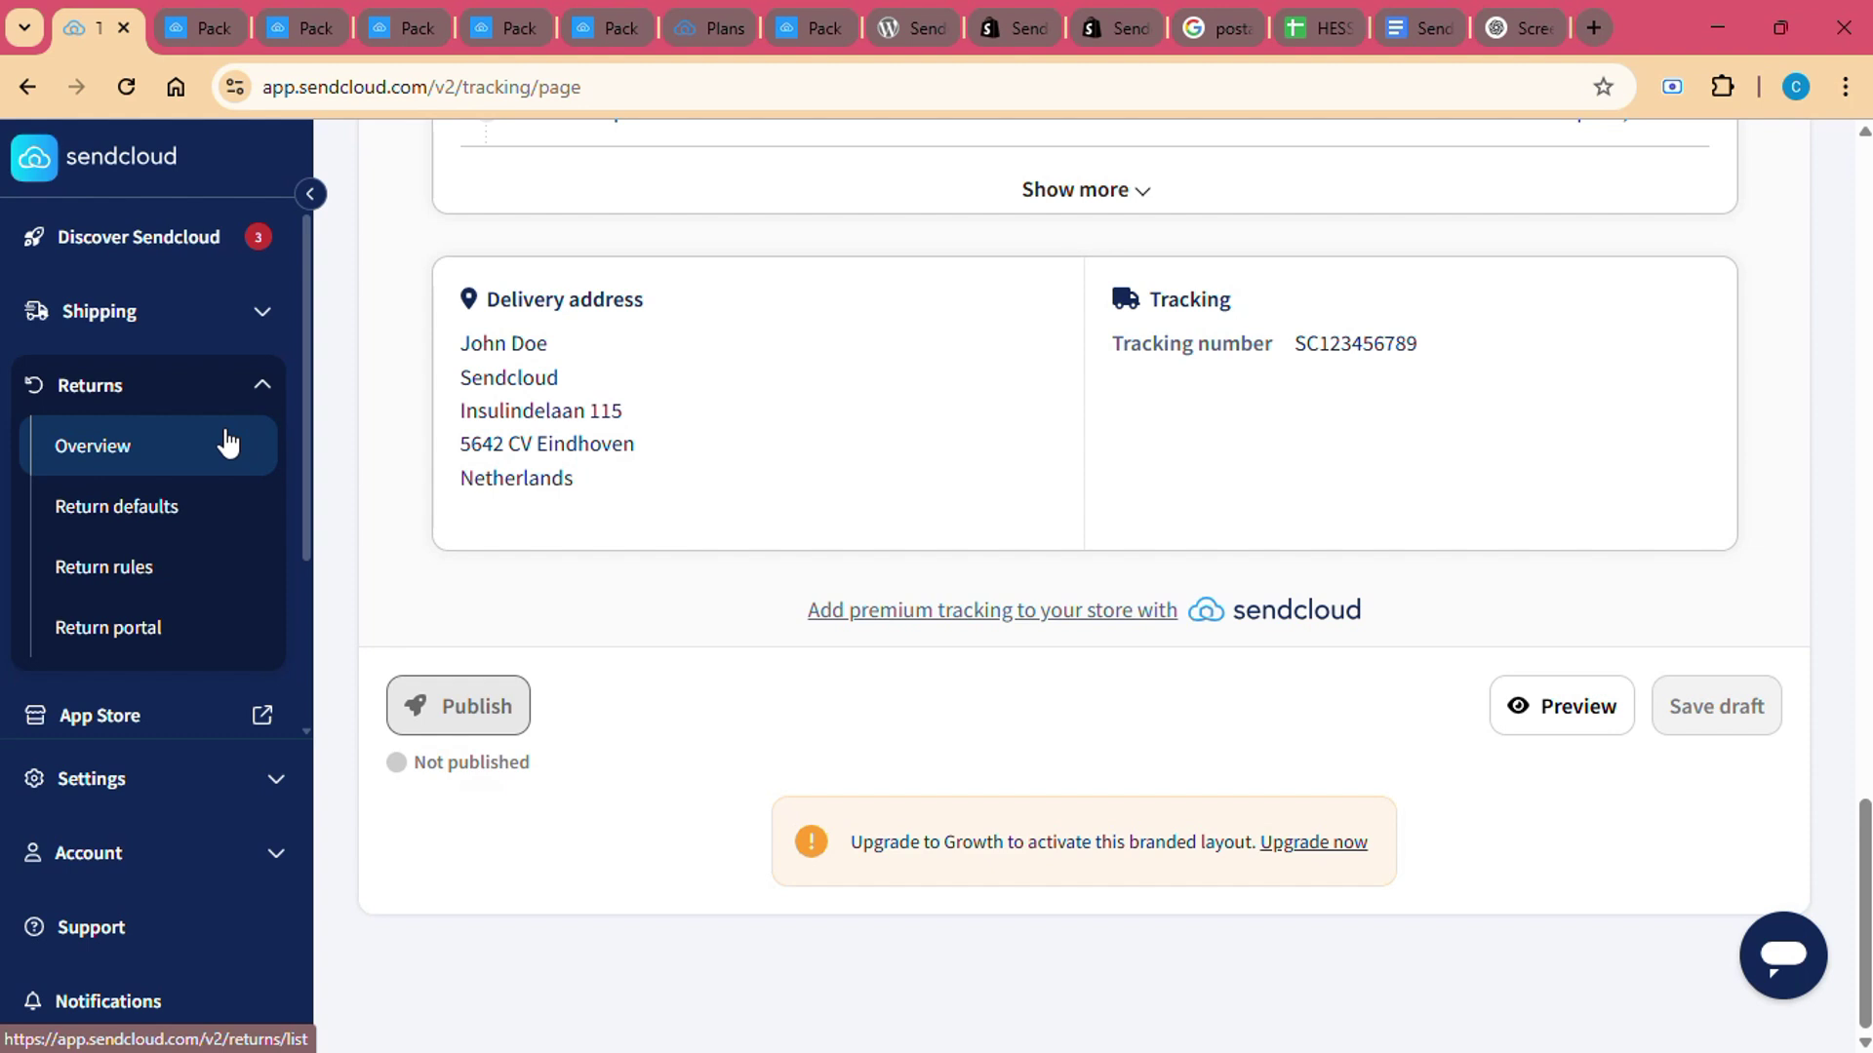
Step: Open Returns > Return rules to view the empty rules list and Premium notice
left_click(188, 575)
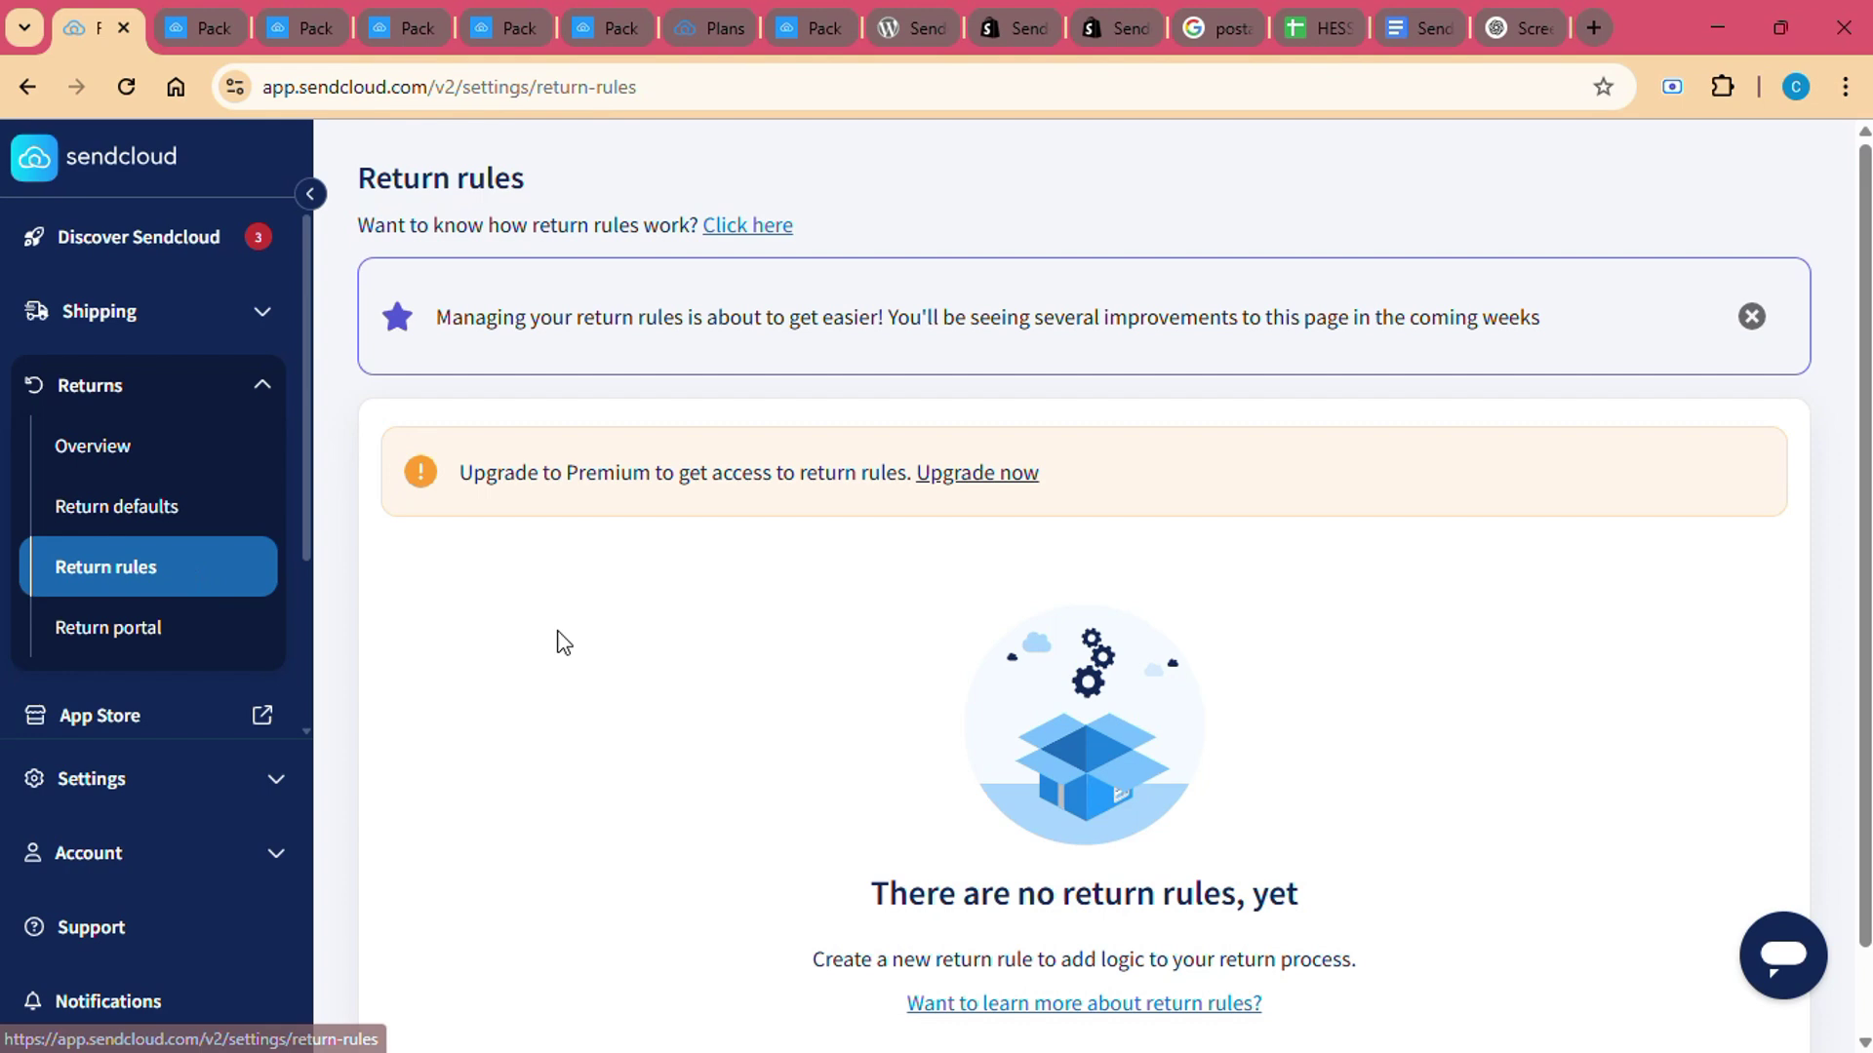
scroll(556, 639, "down", 1)
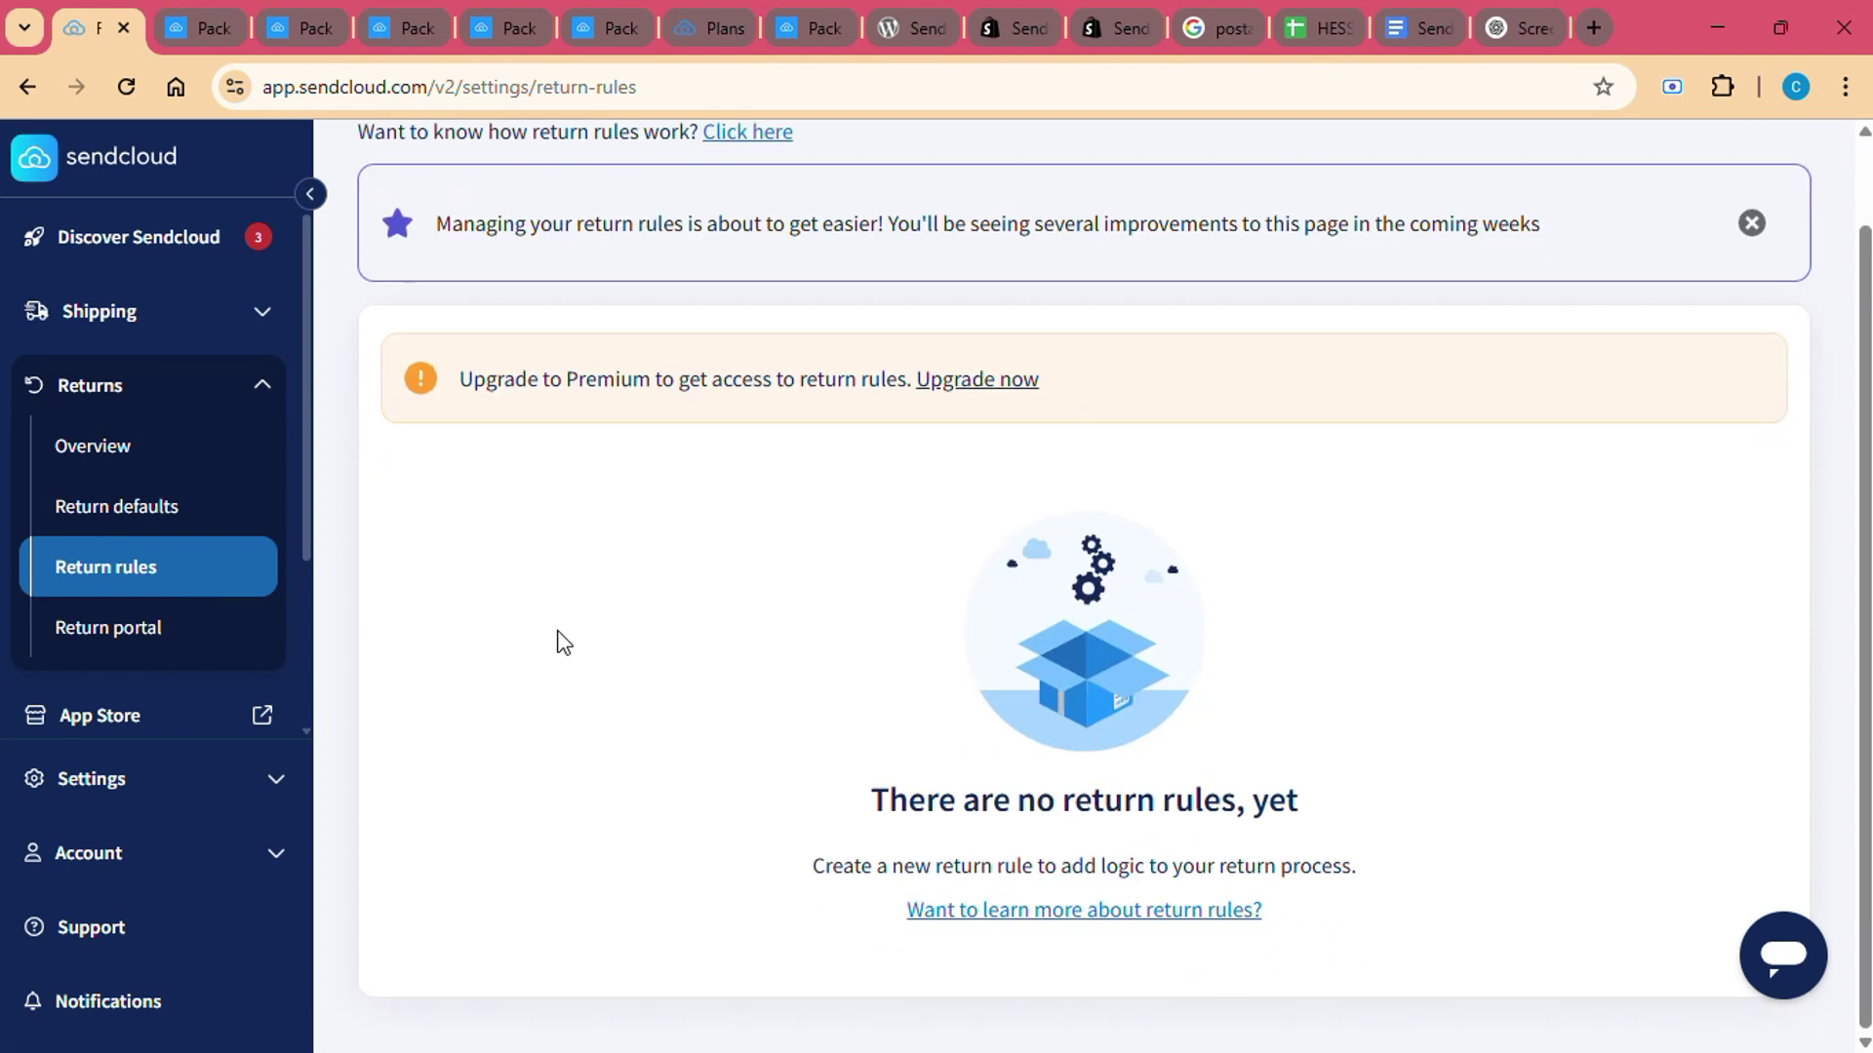
scroll(670, 622, "up", 1)
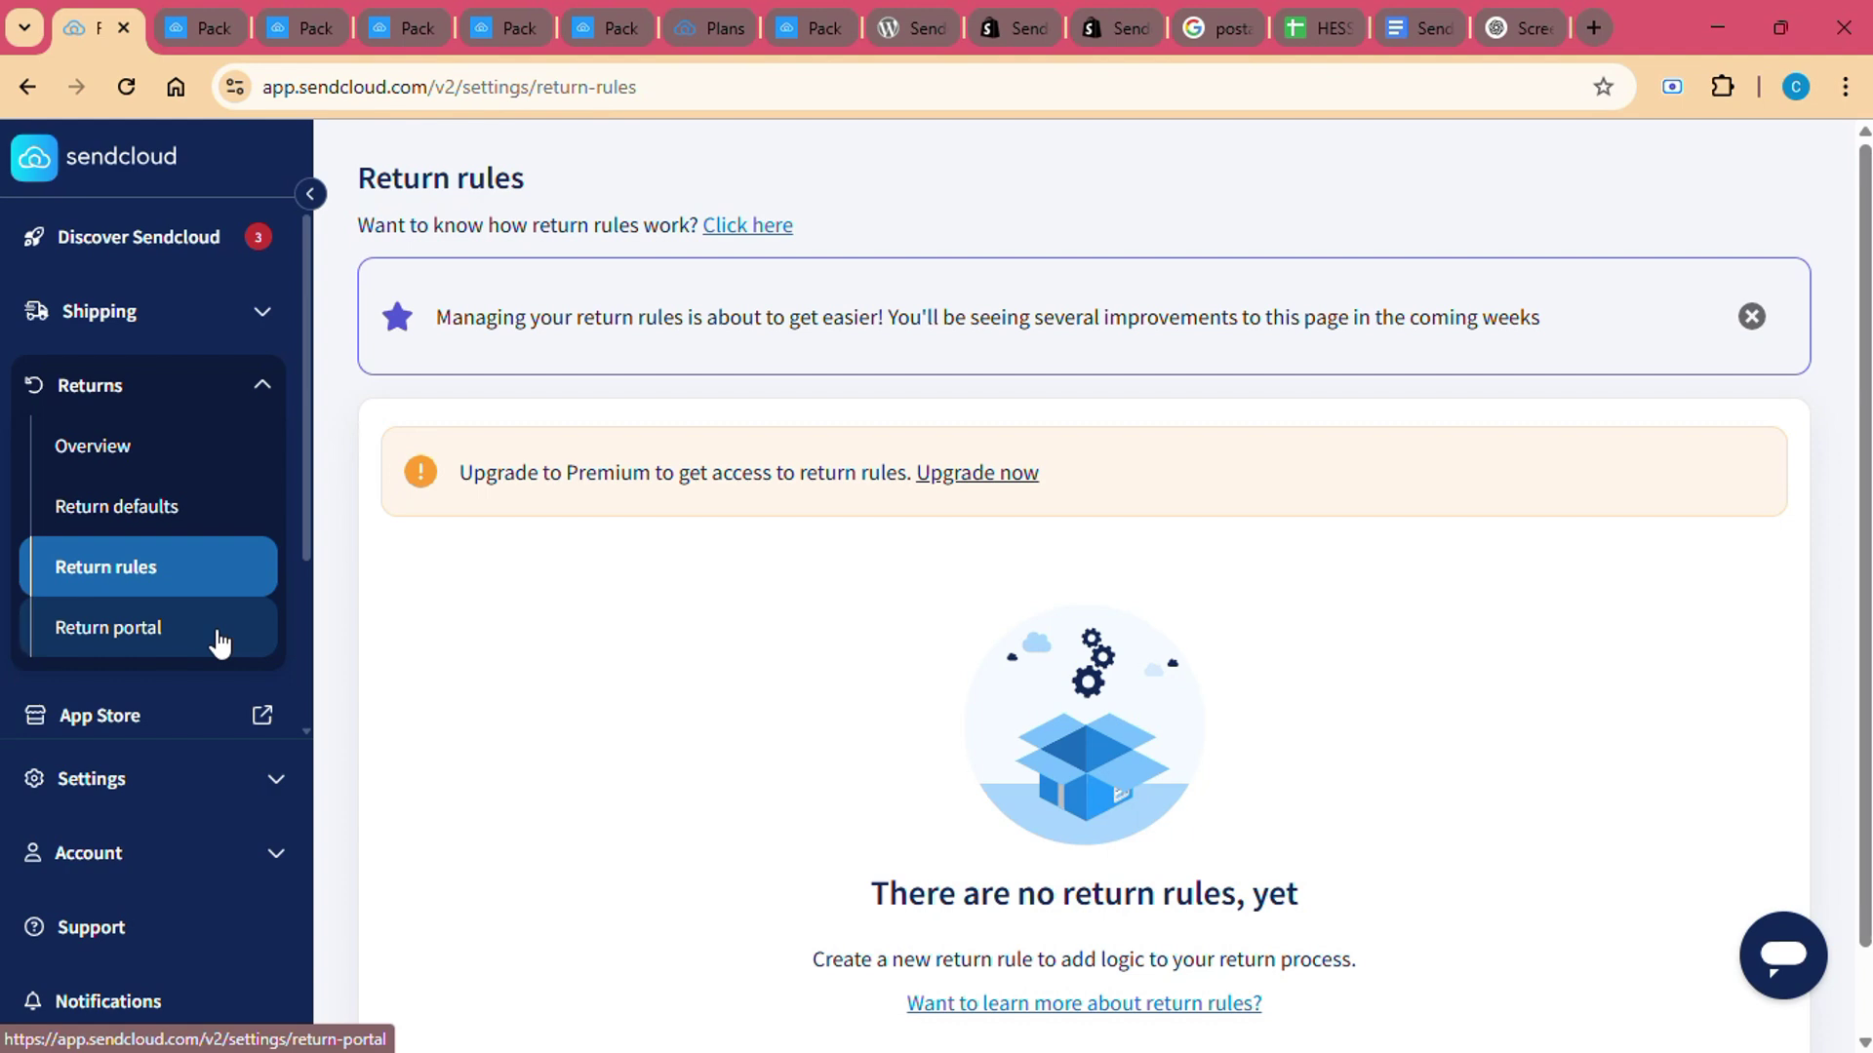
Step: Open the catleya Return portal, flagging a missing return address and direct debit
left_click(216, 642)
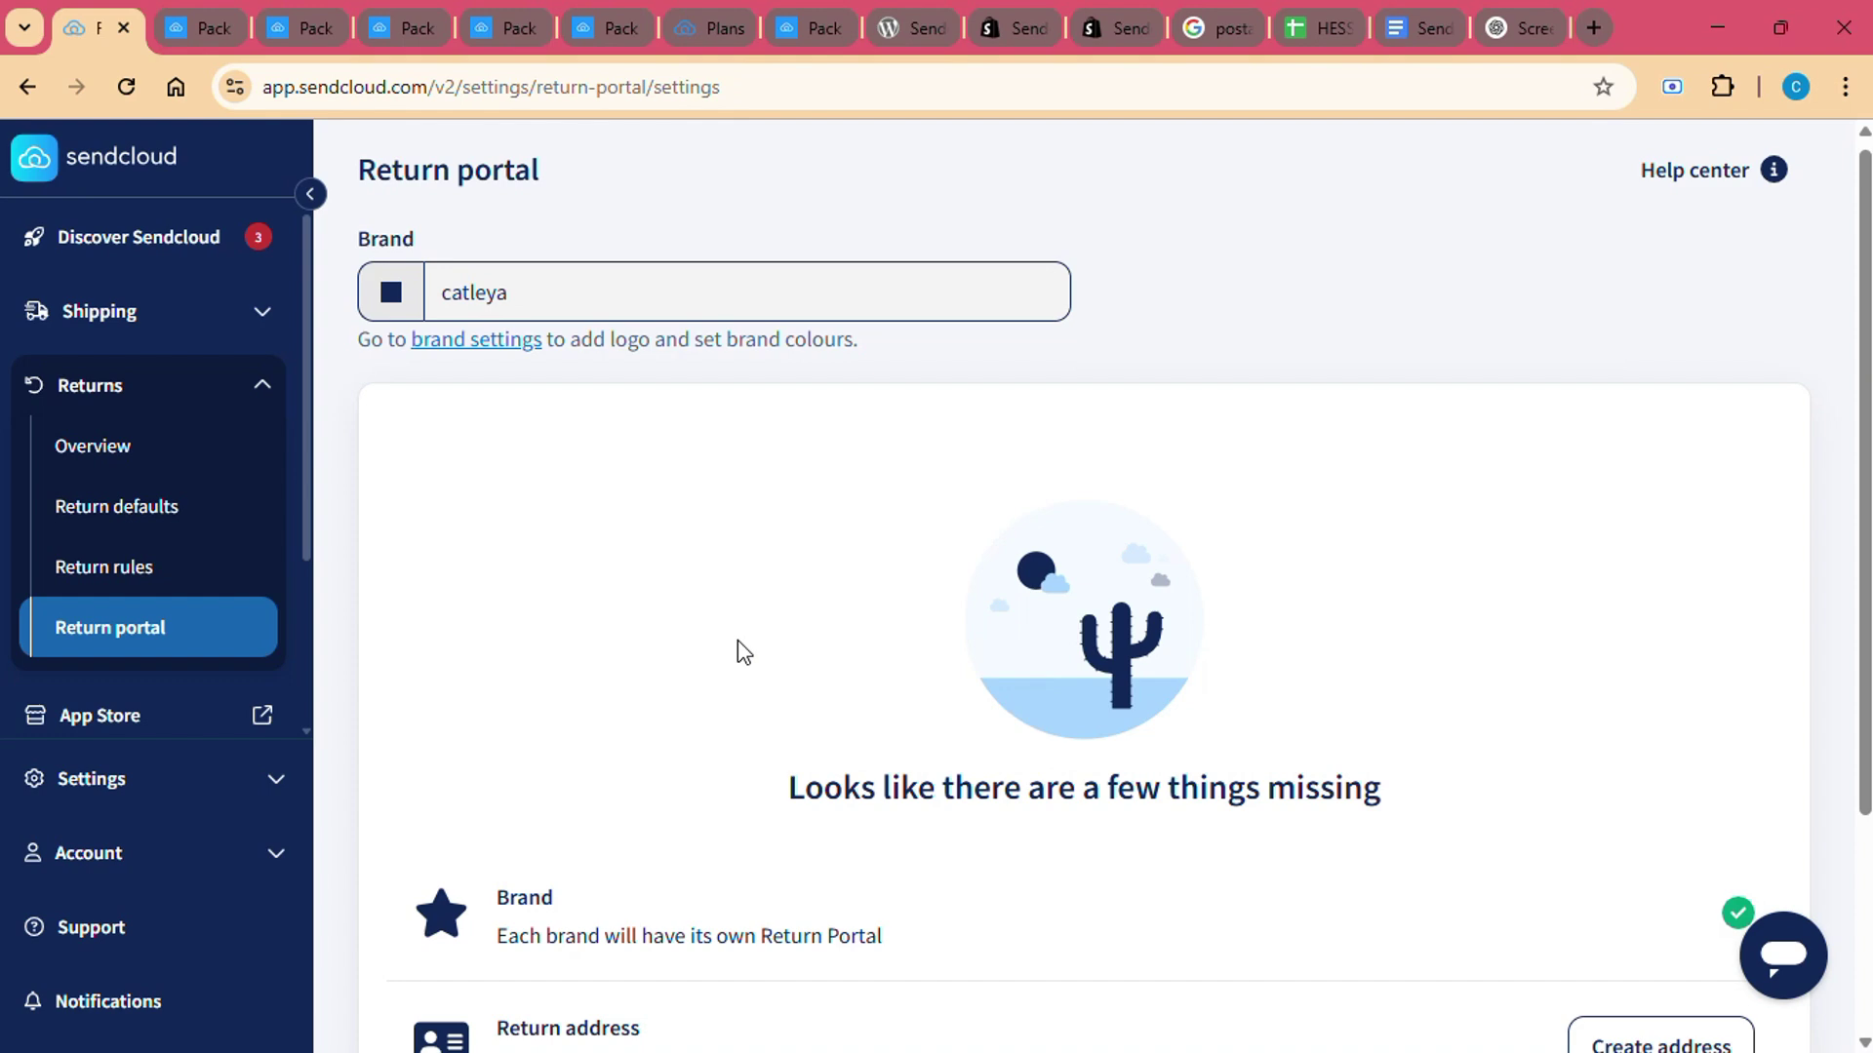
scroll(738, 640, "down", 1)
scroll(737, 639, "down", 1)
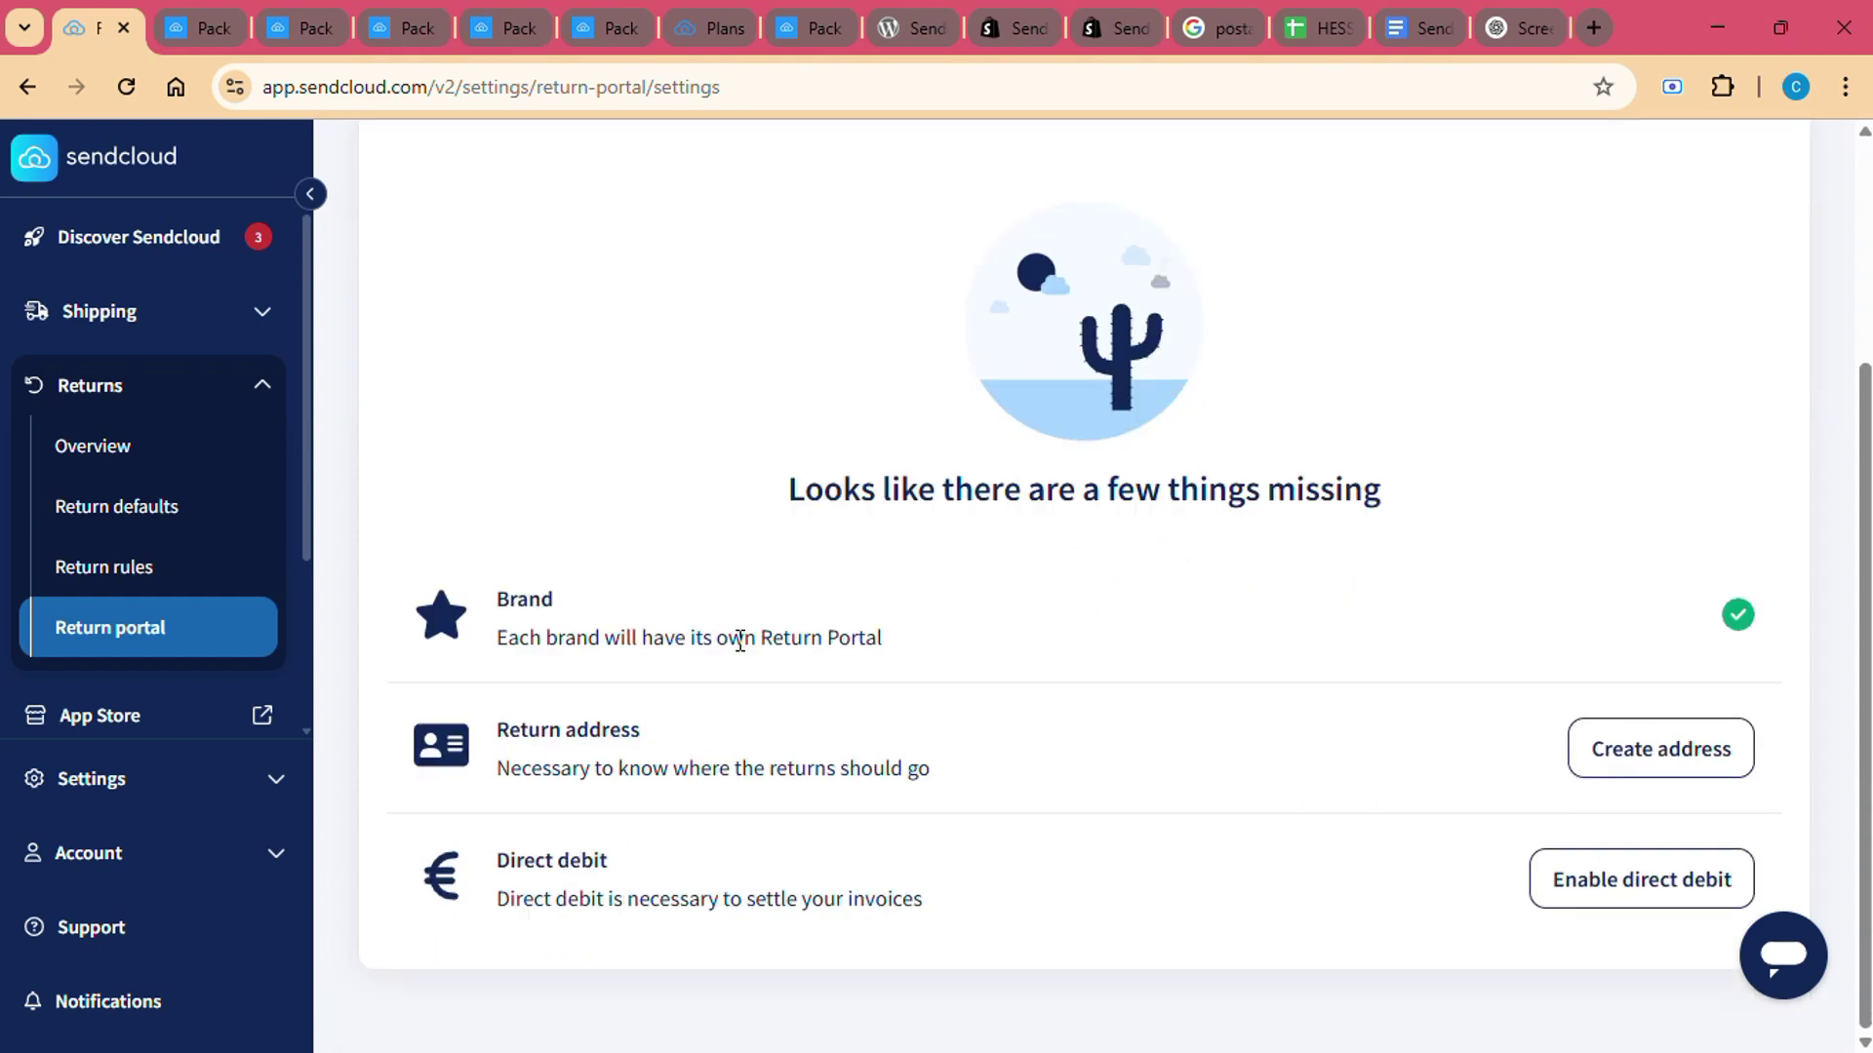
scroll(739, 640, "up", 1)
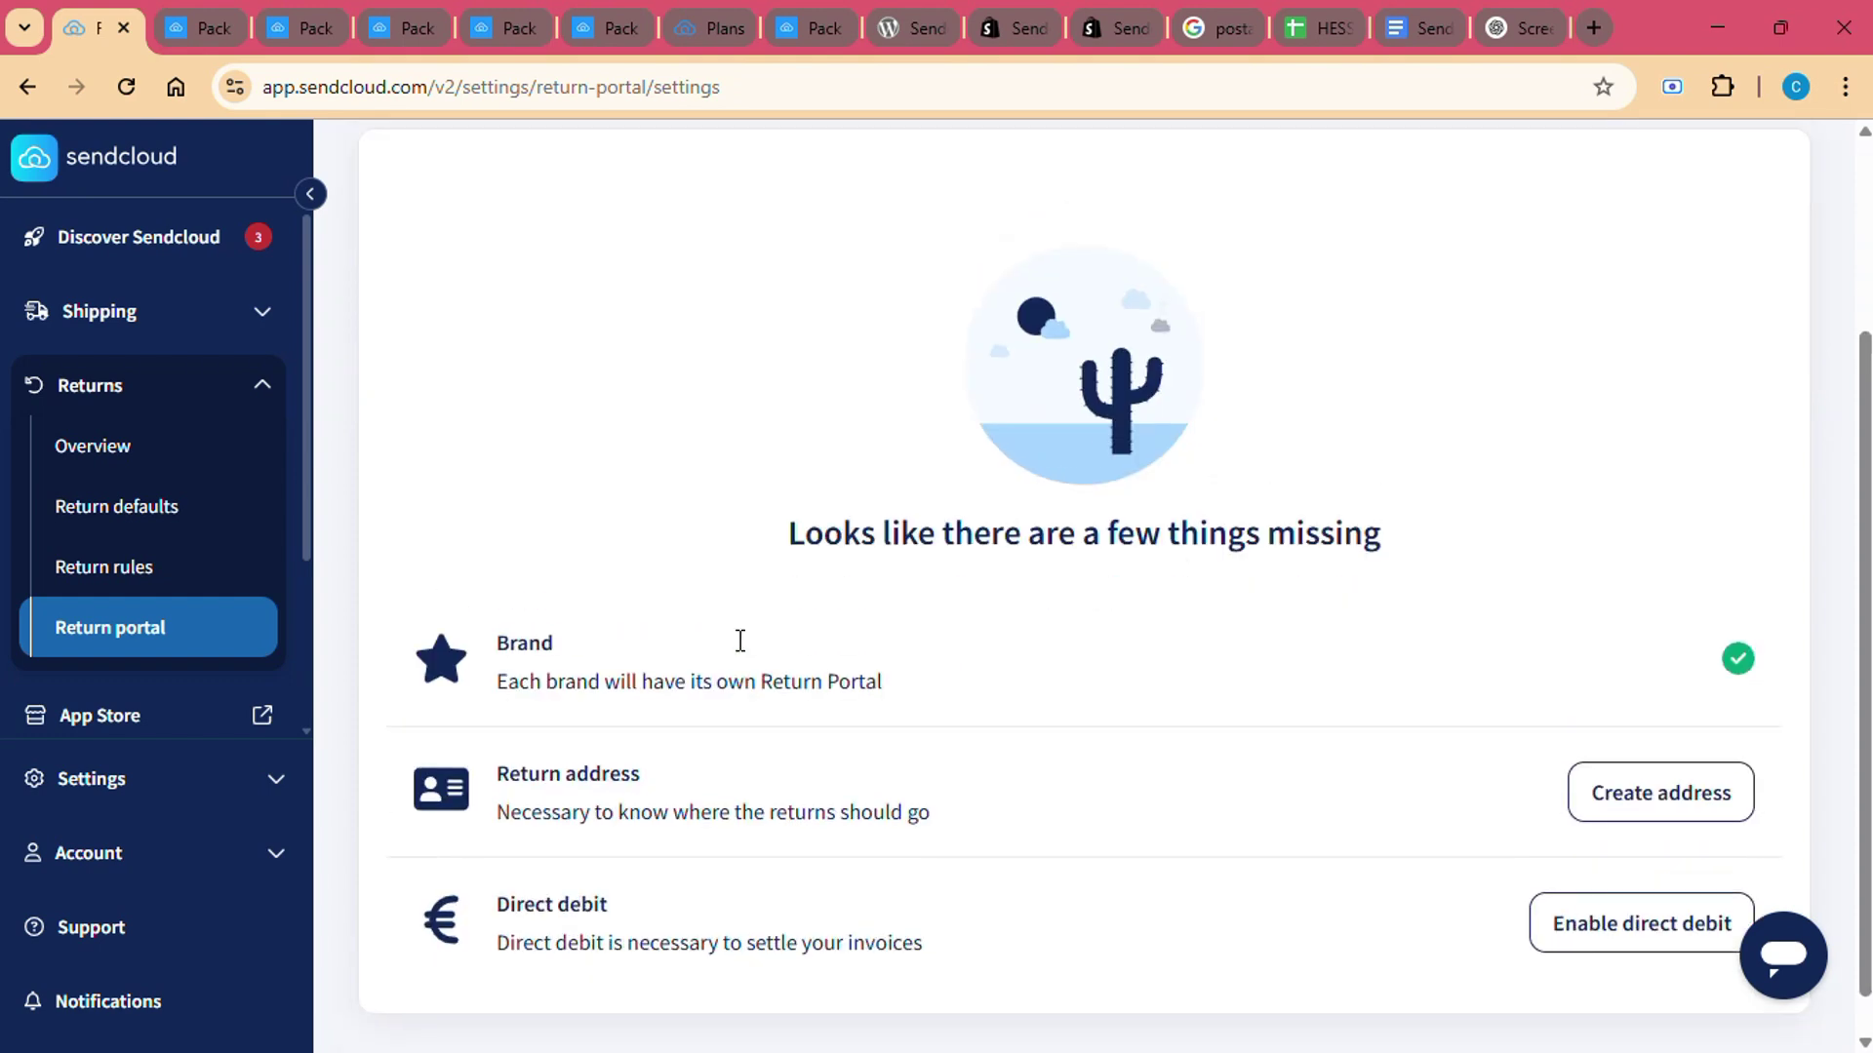
scroll(739, 638, "up", 2)
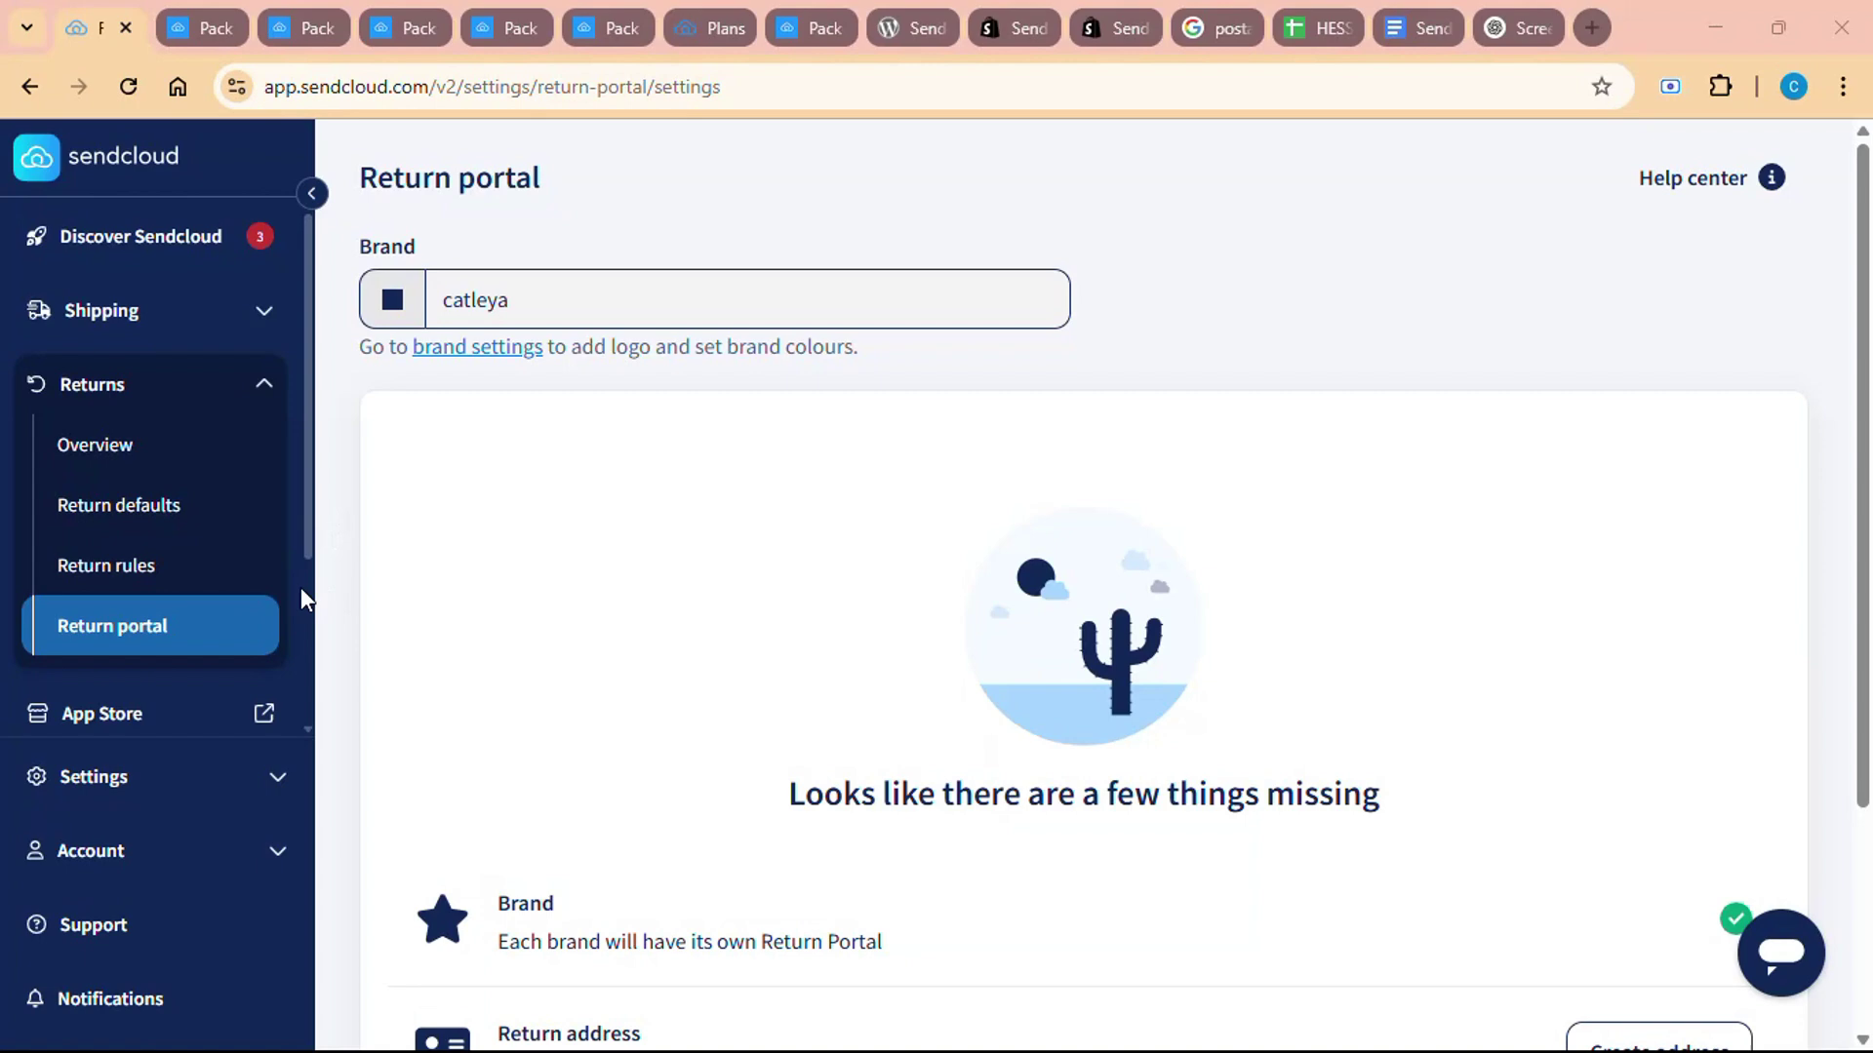
scroll(190, 658, "down", 1)
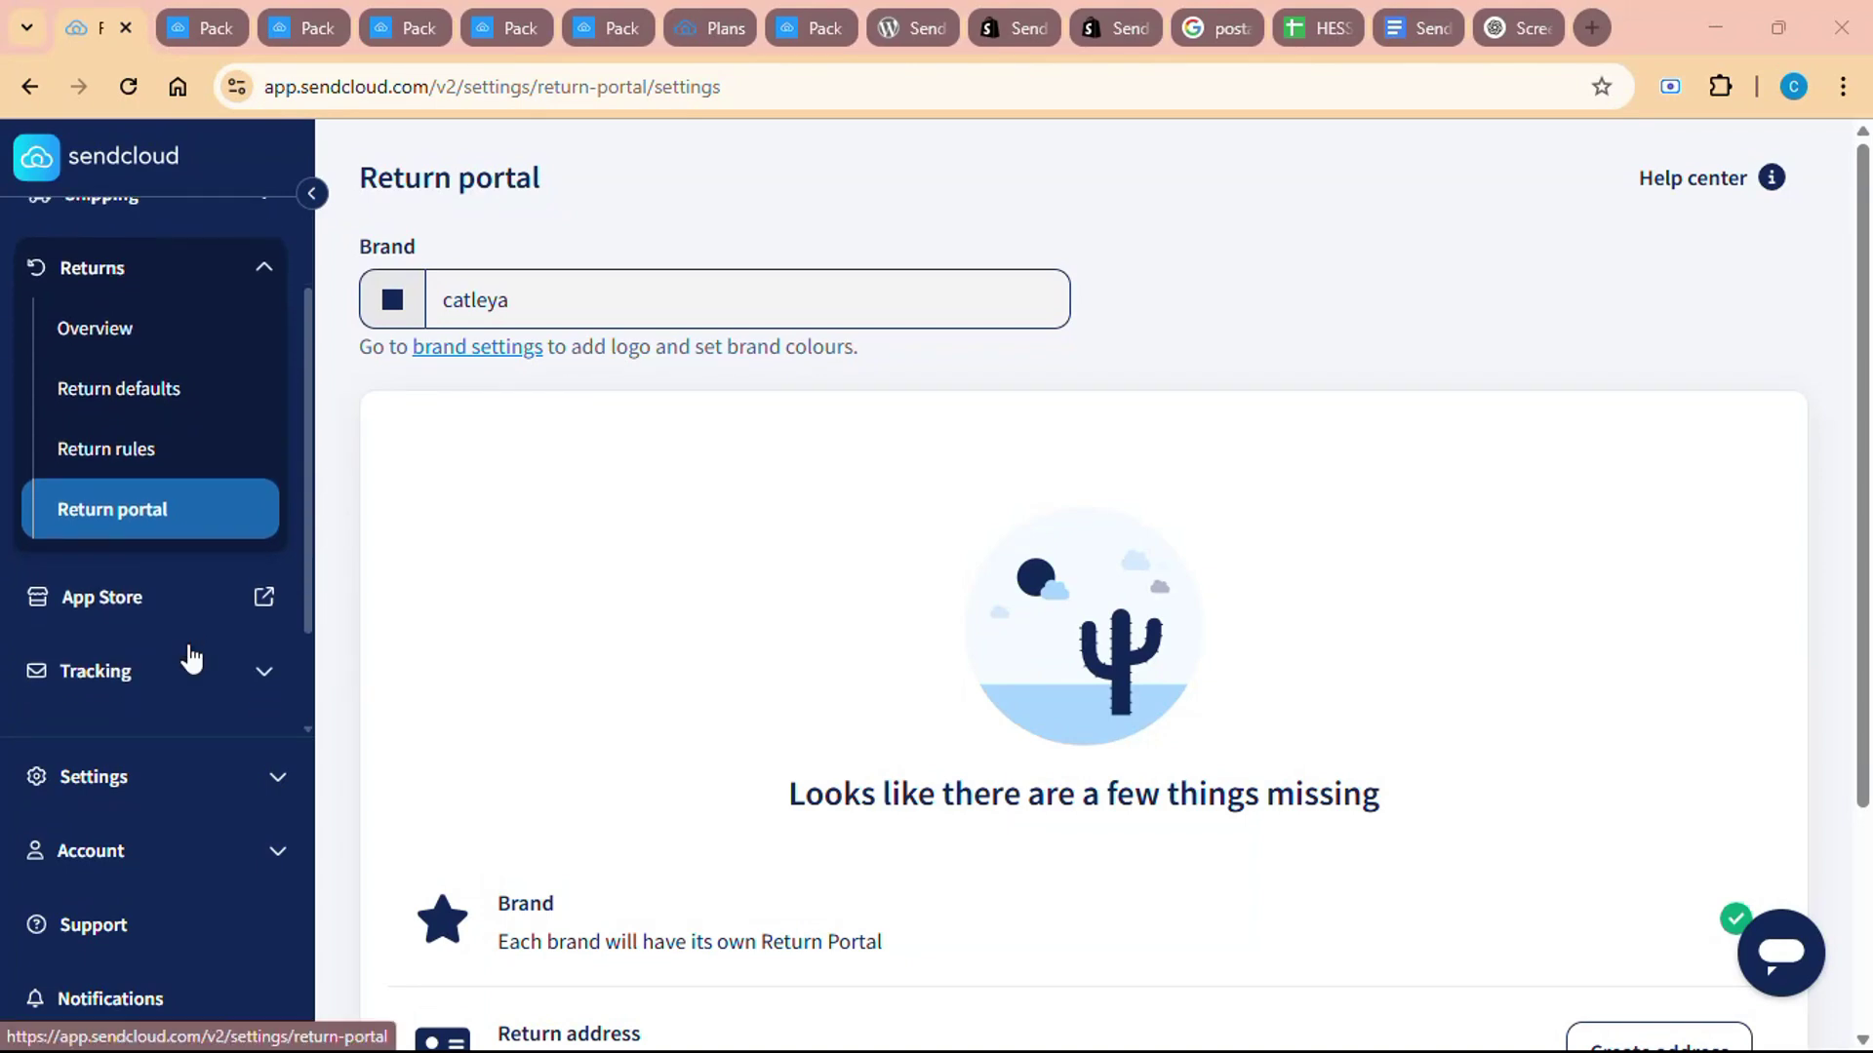
scroll(191, 658, "down", 1)
scroll(190, 658, "down", 1)
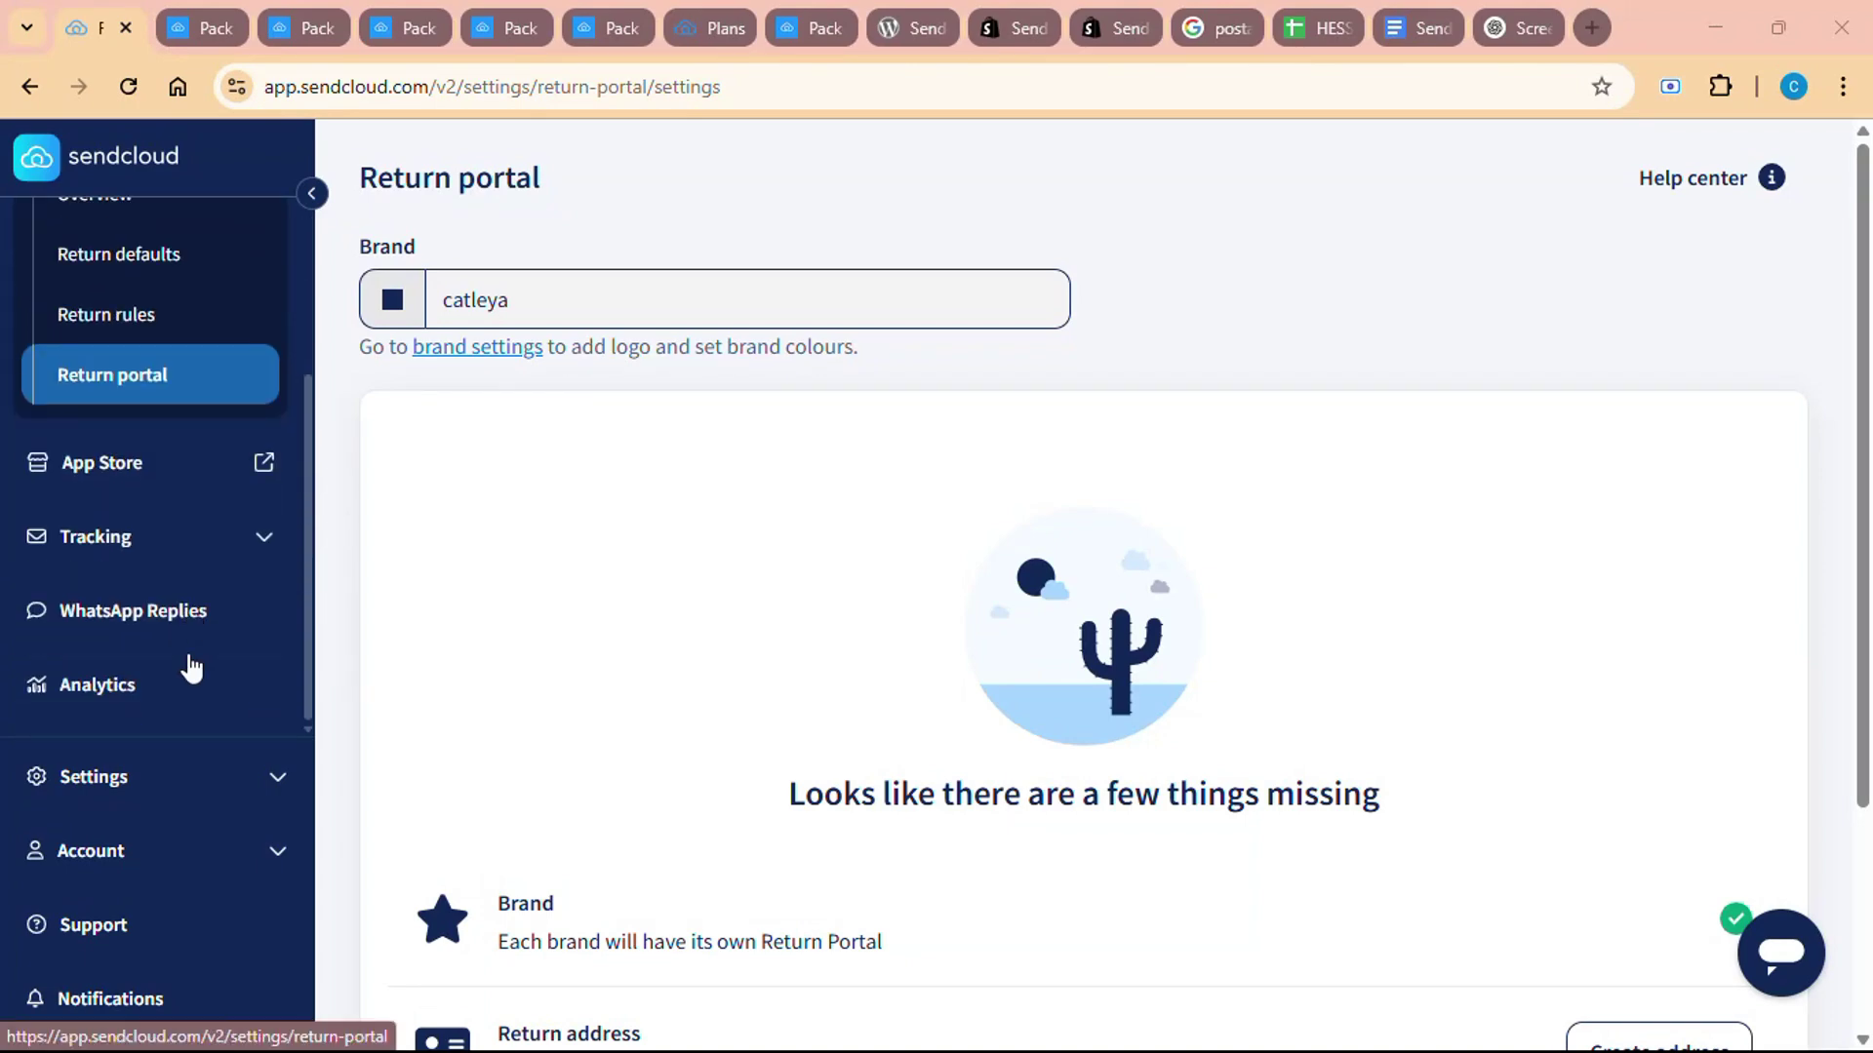
Step: Open Analytics and check the Last 30 days range options, leaving the range unchanged
left_click(210, 702)
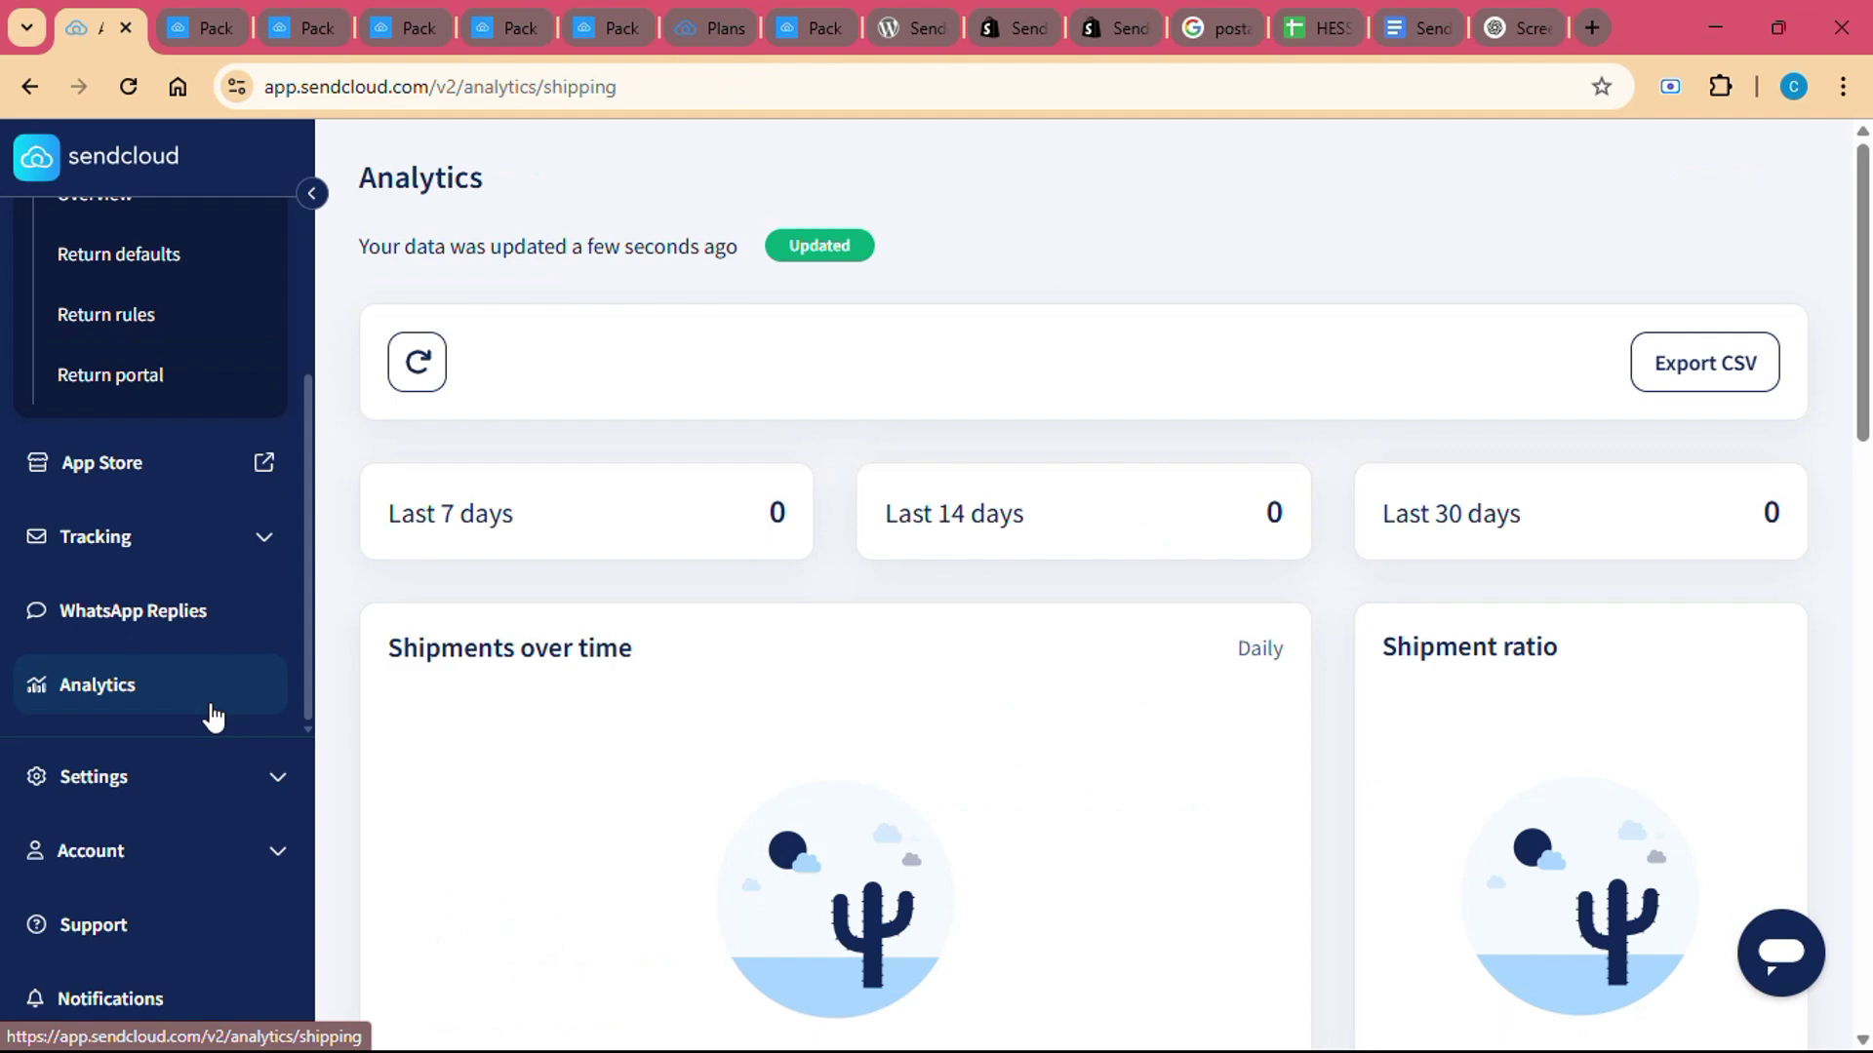
scroll(745, 766, "down", 1)
scroll(743, 764, "down", 1)
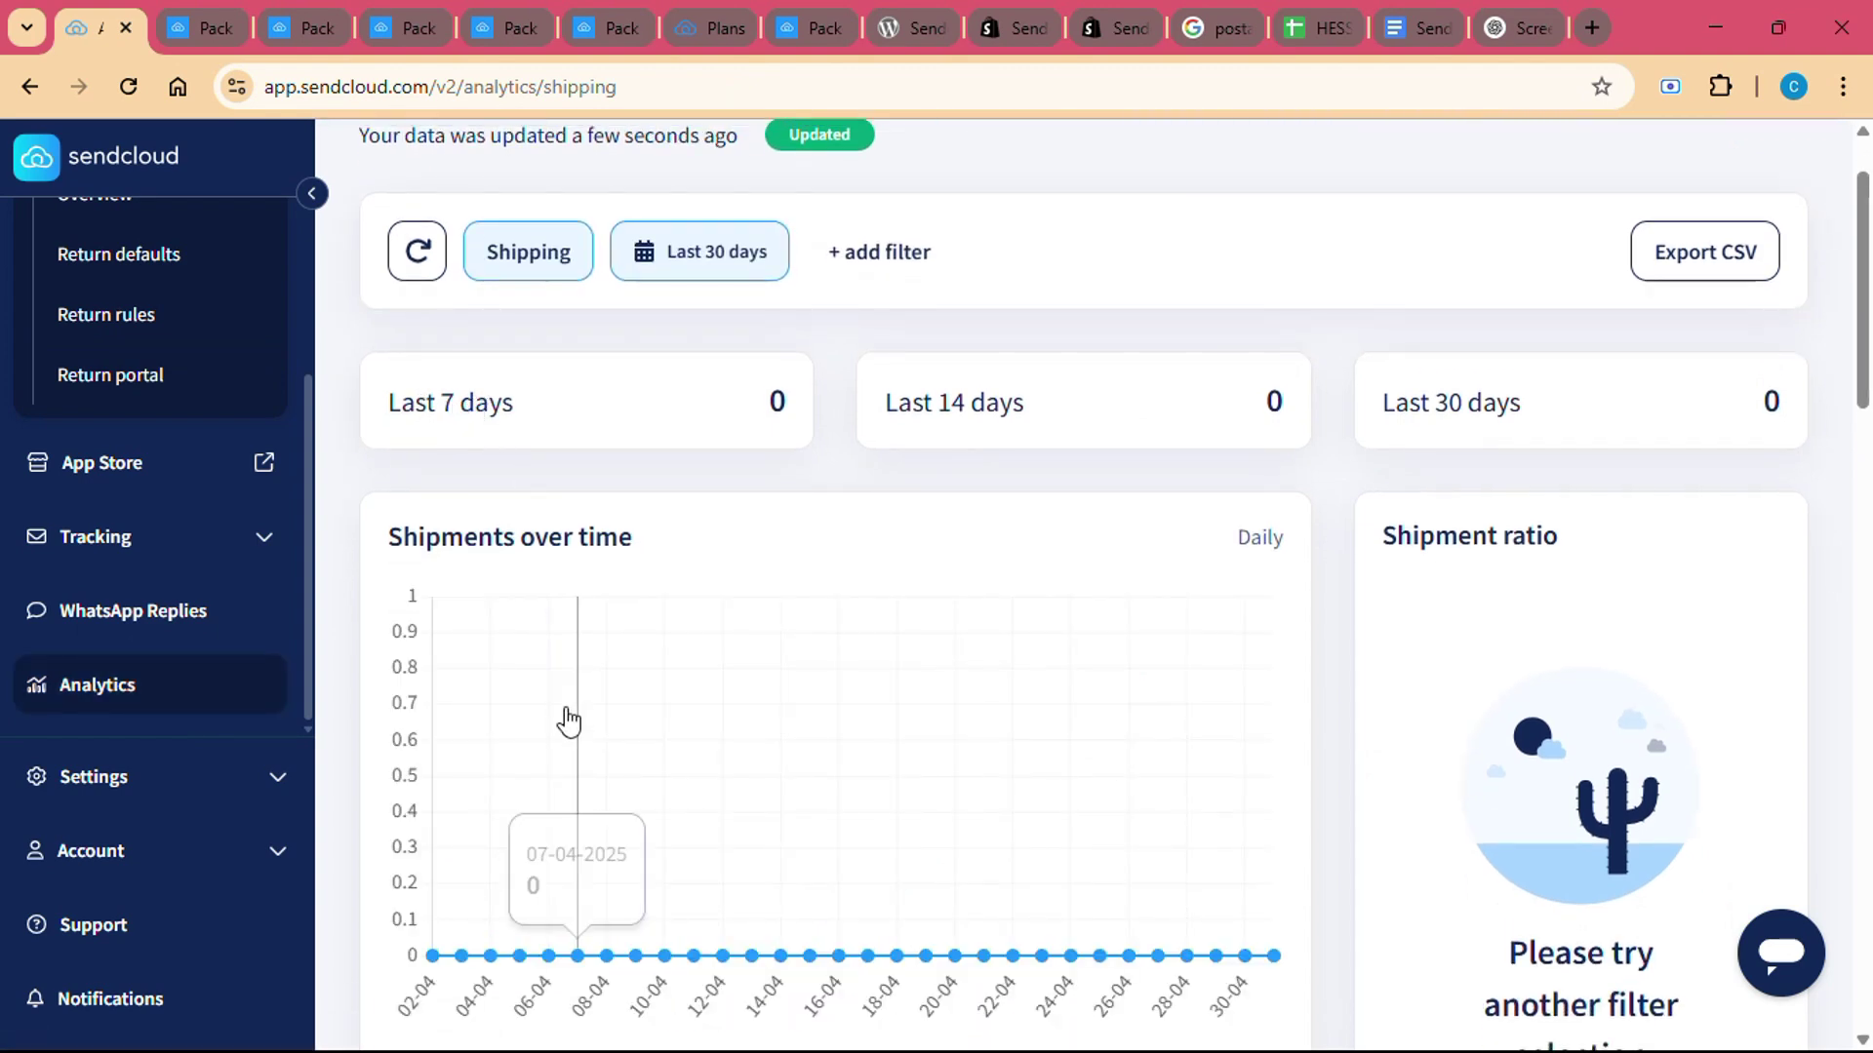
scroll(566, 717, "down", 2)
scroll(565, 718, "down", 3)
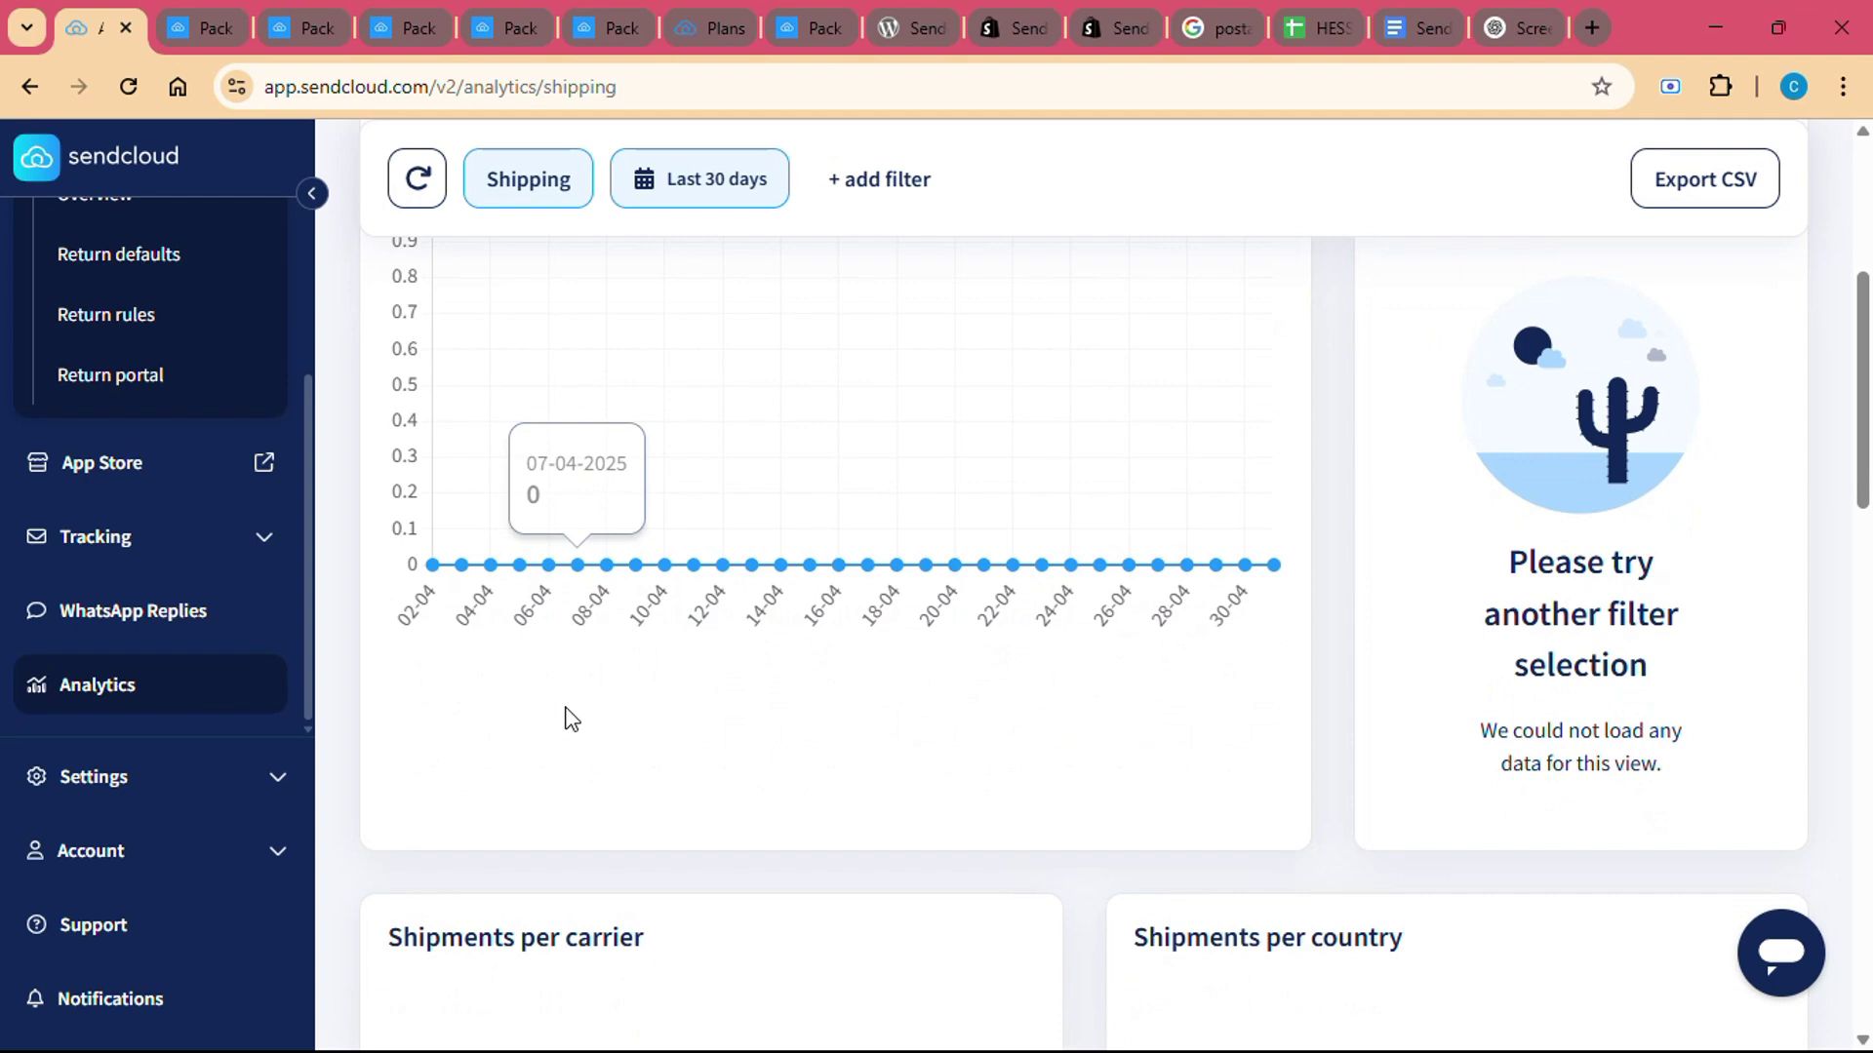
scroll(565, 717, "up", 6)
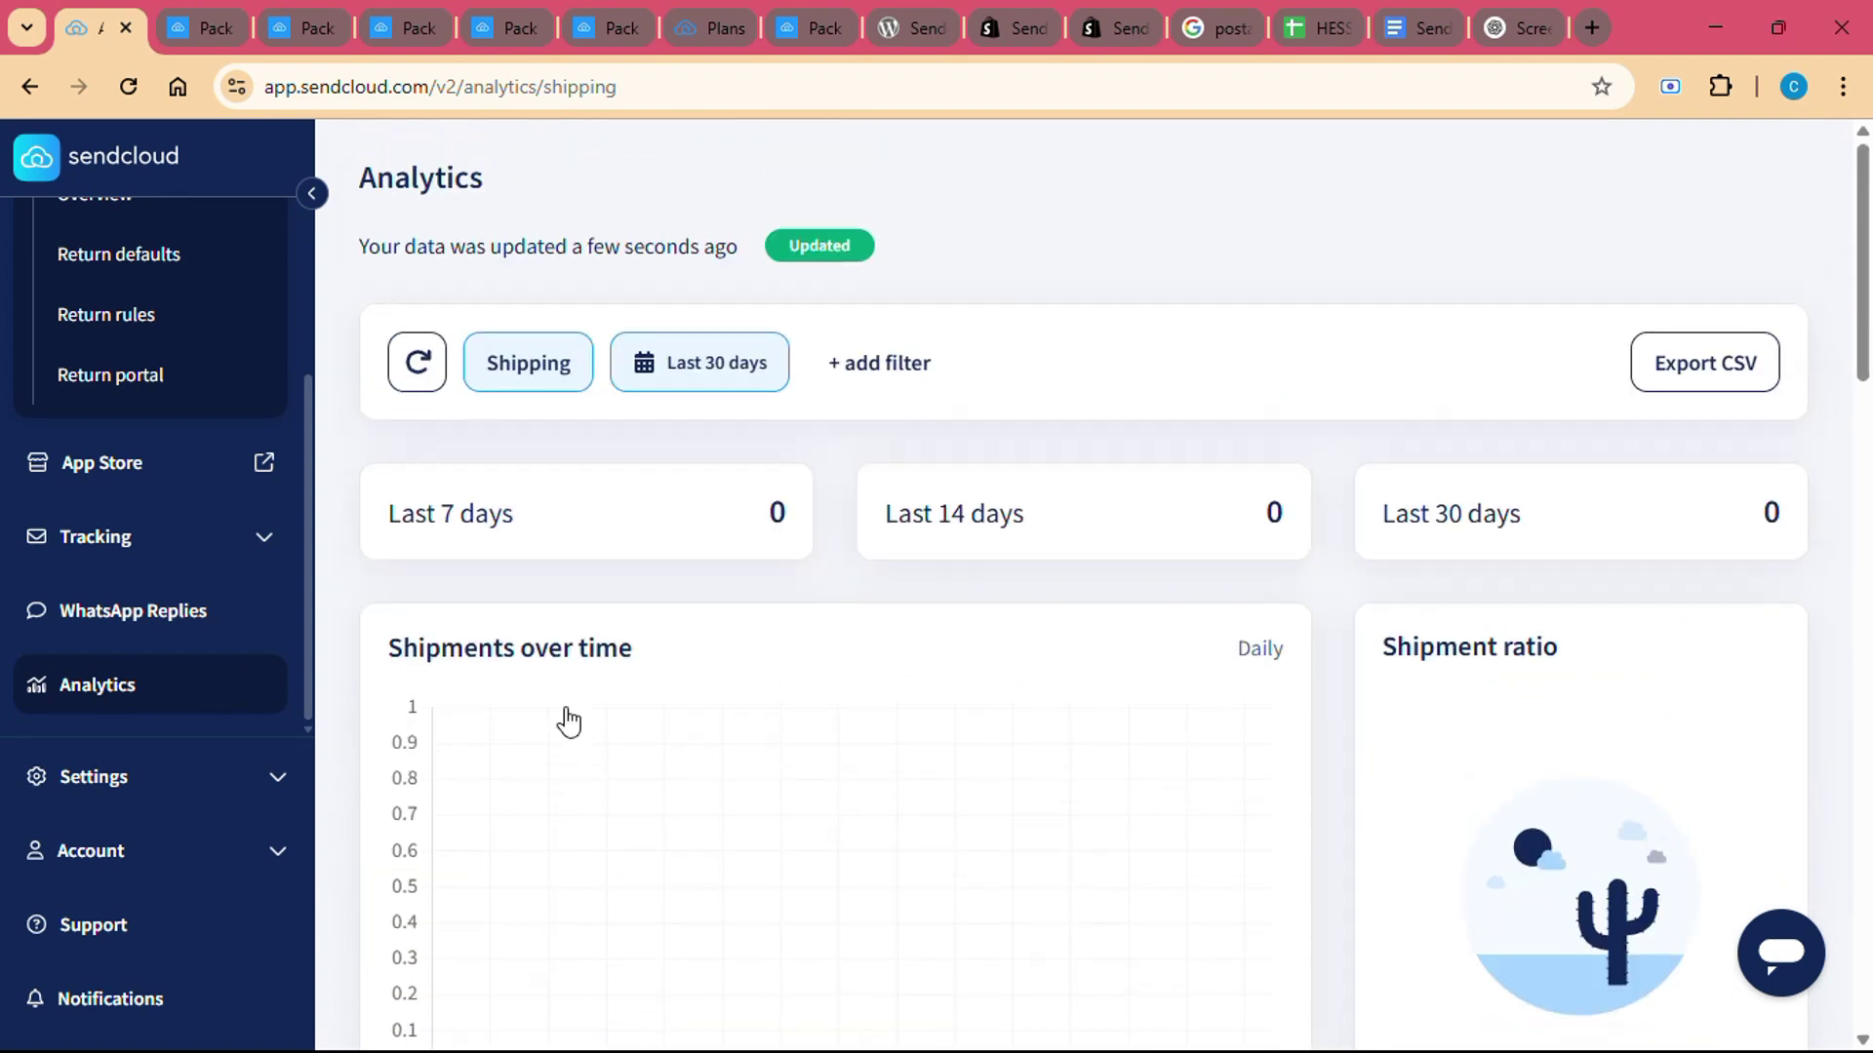
left_click(678, 376)
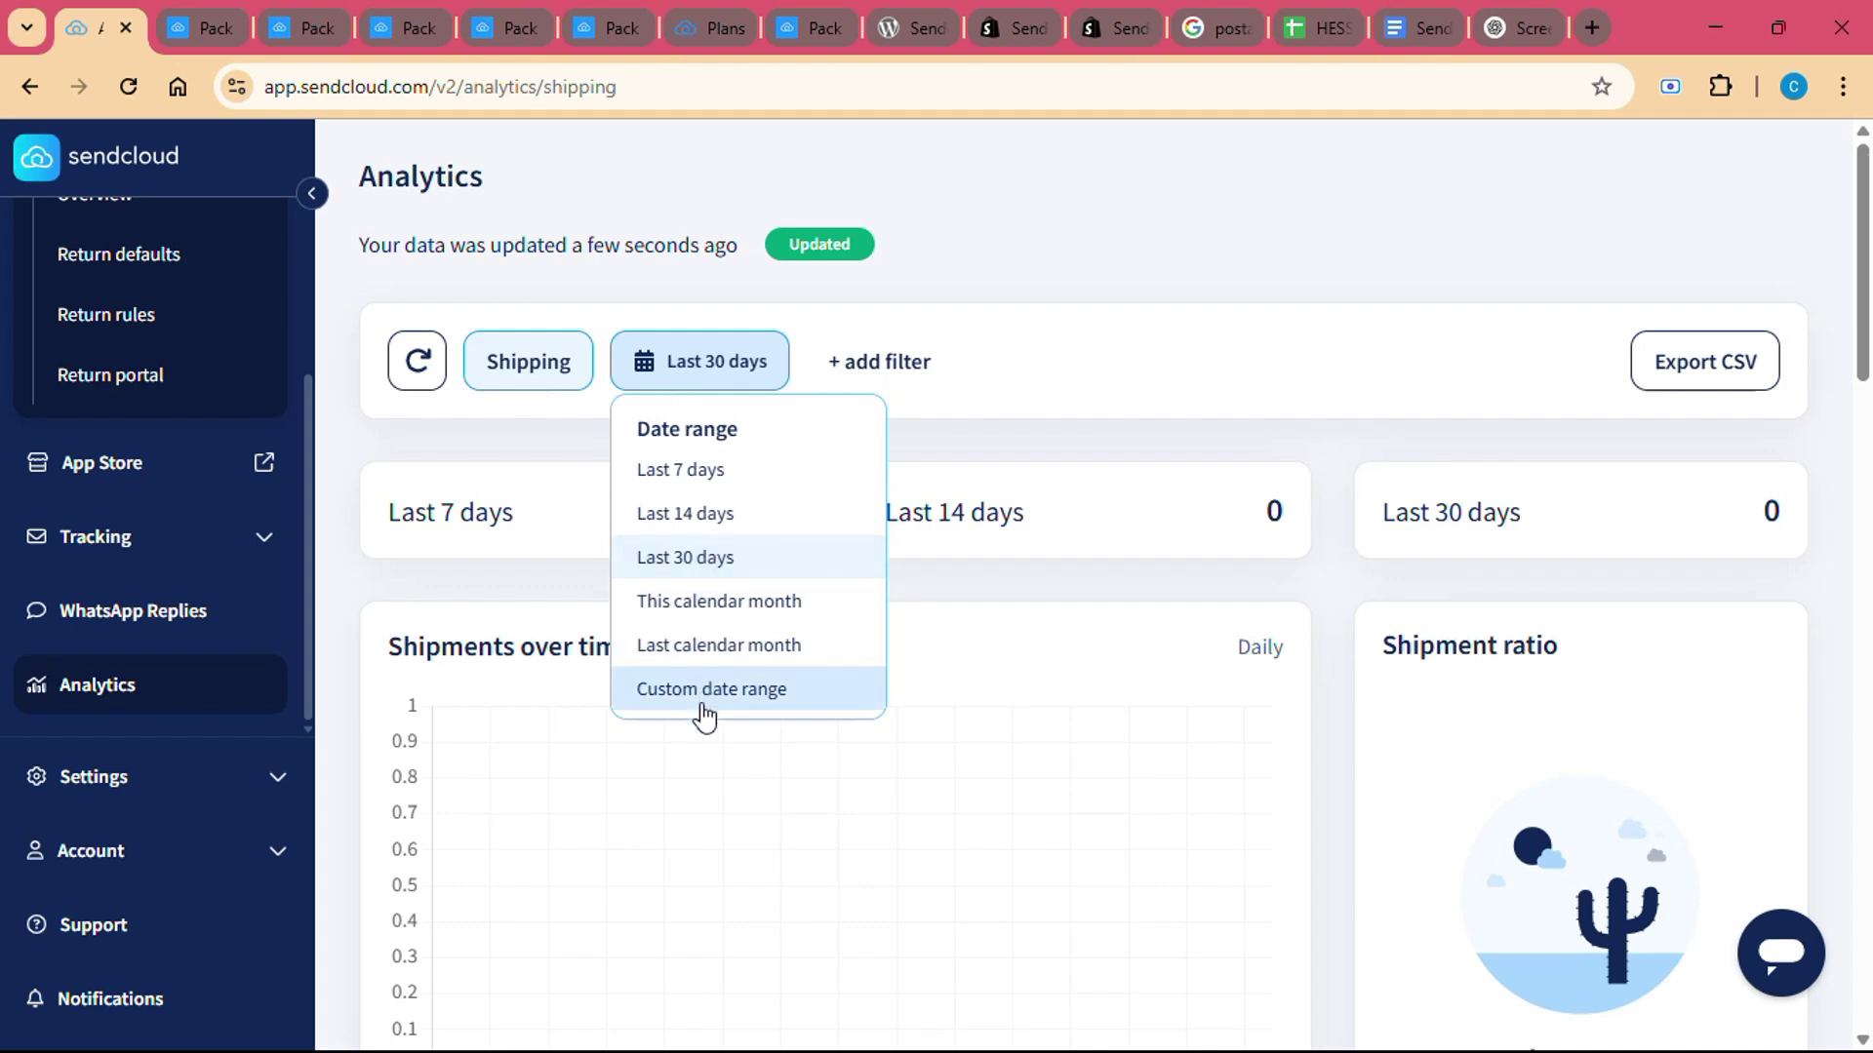
left_click(547, 610)
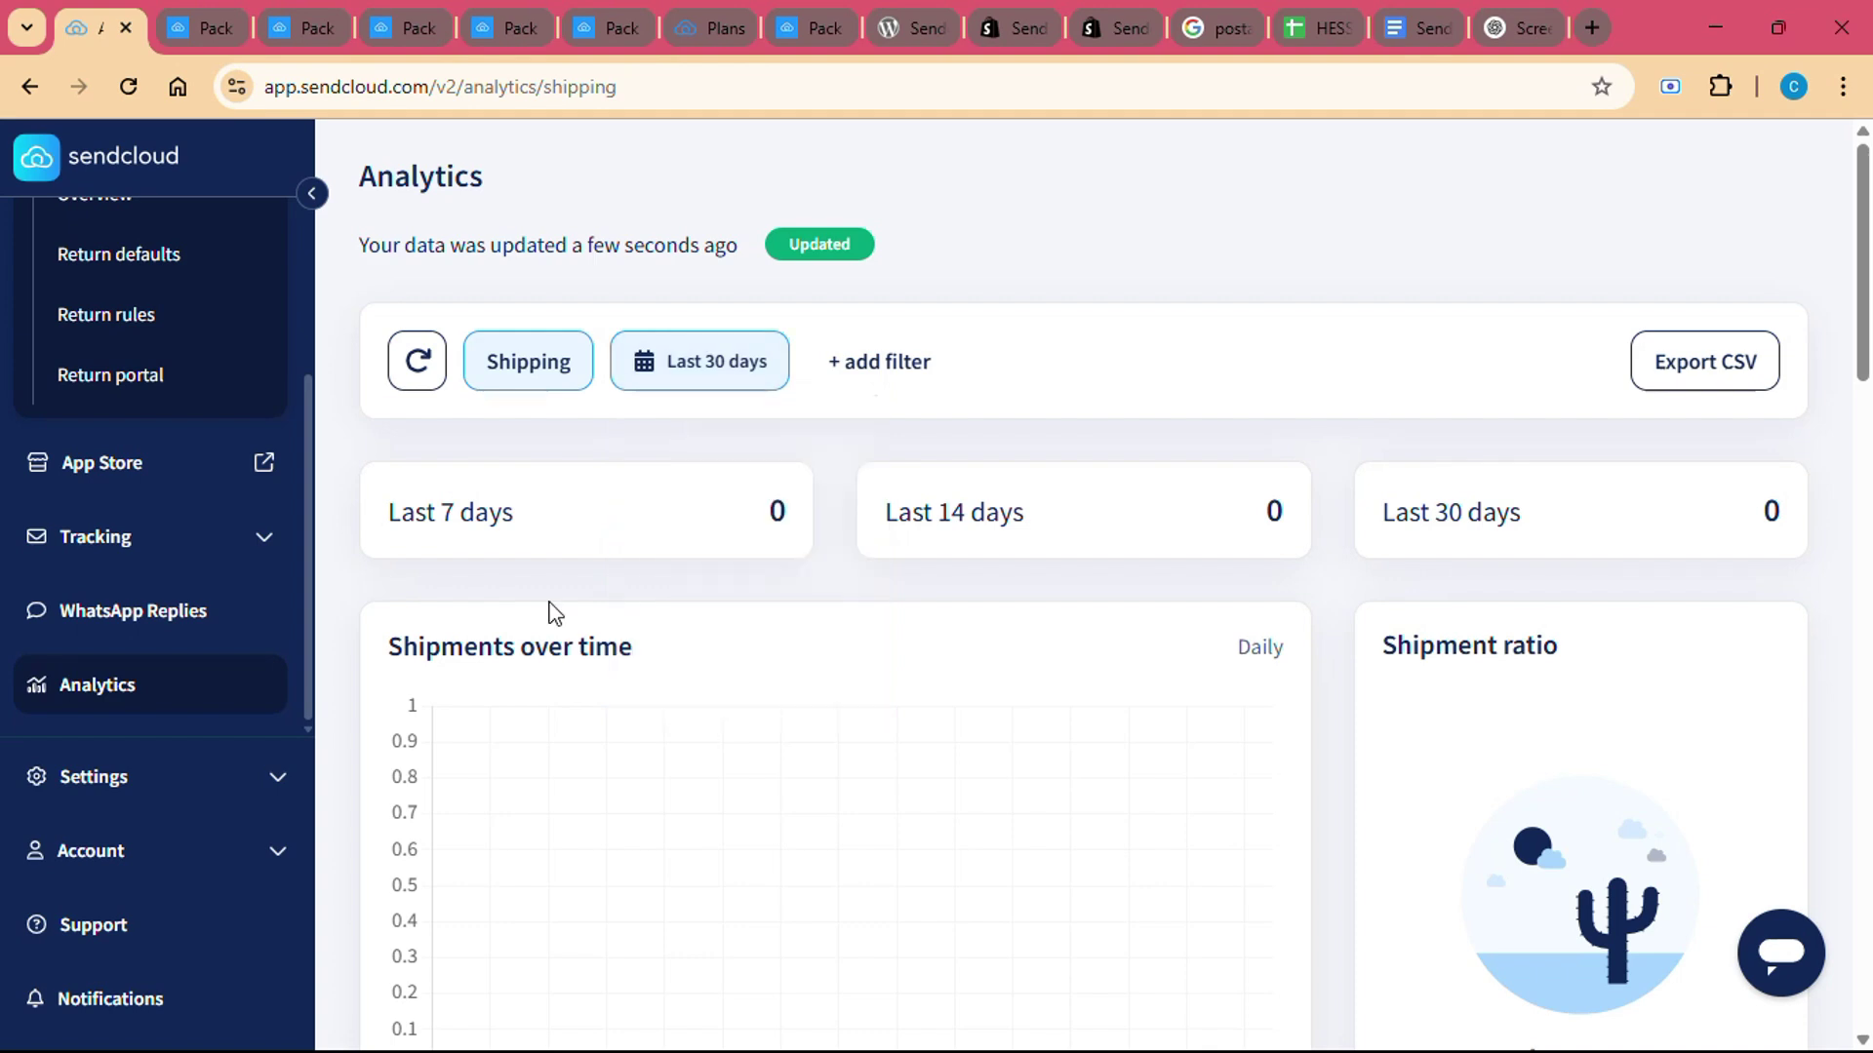
scroll(836, 727, "down", 1)
scroll(837, 728, "down", 1)
scroll(837, 726, "down", 2)
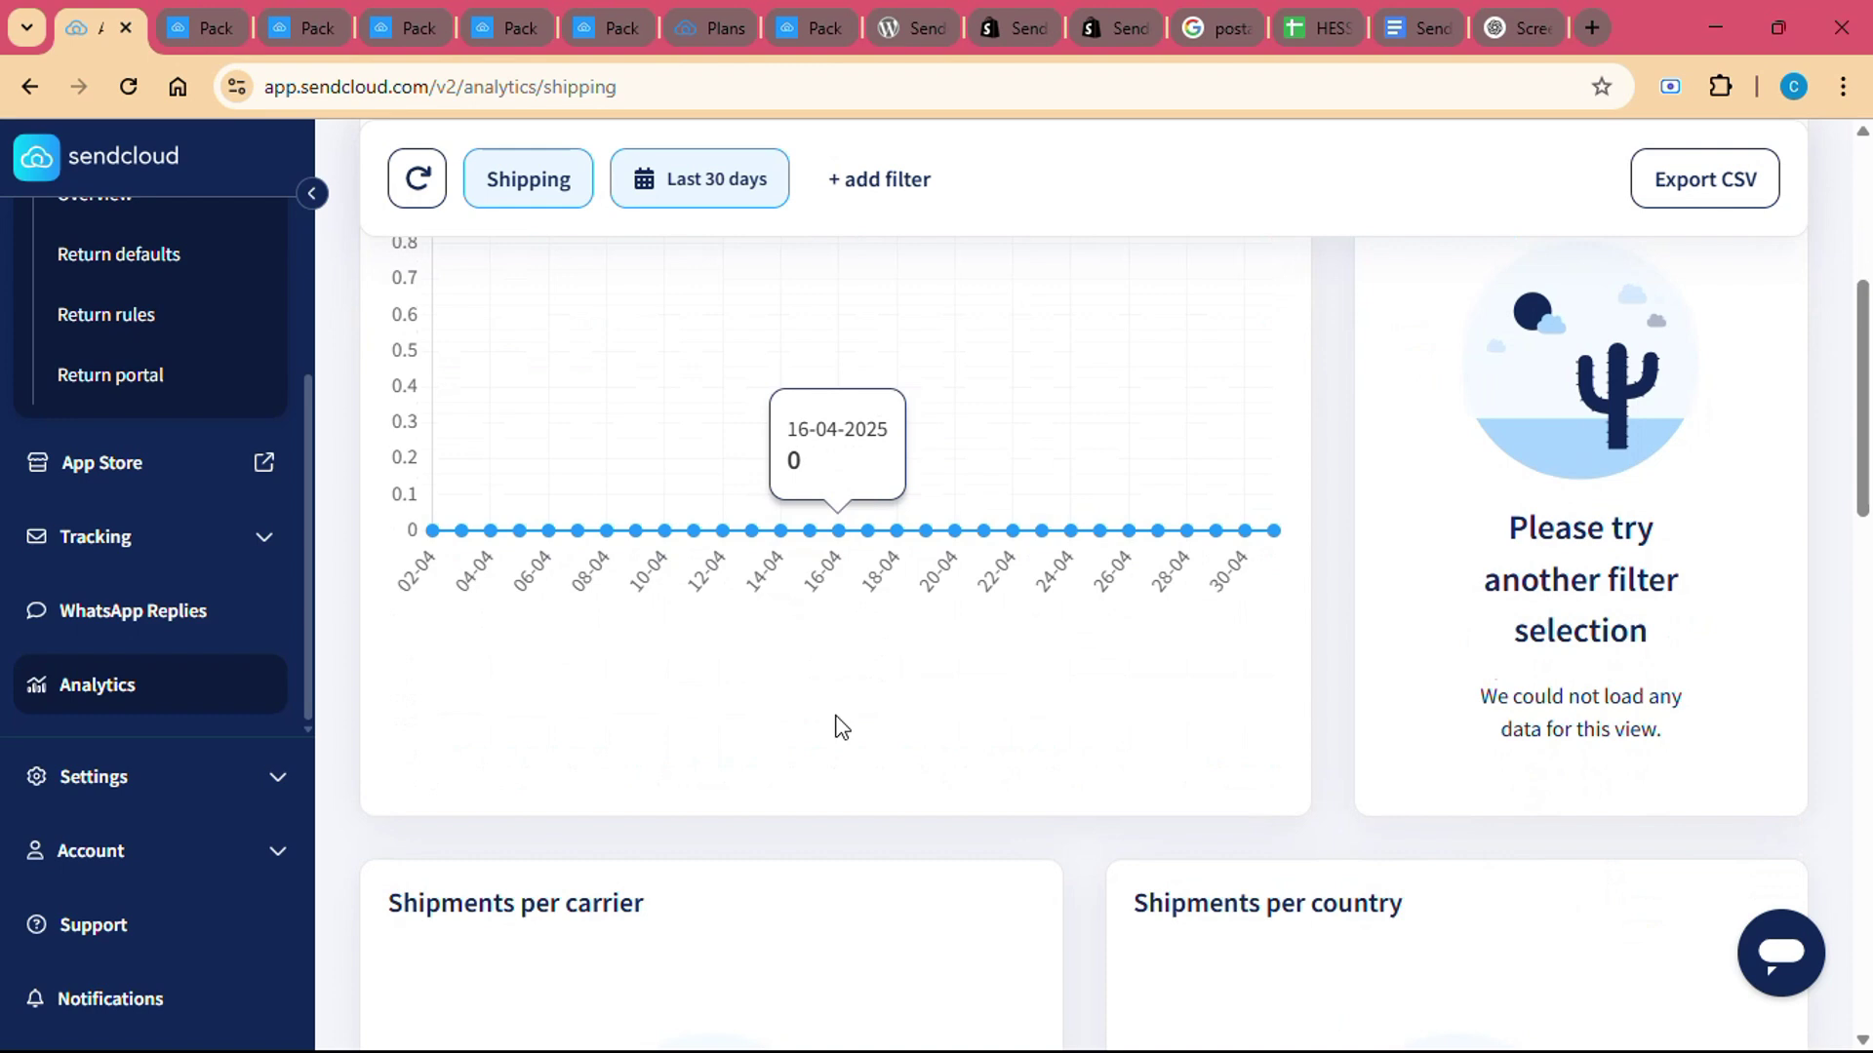
scroll(838, 727, "down", 2)
scroll(841, 727, "down", 1)
scroll(837, 728, "down", 2)
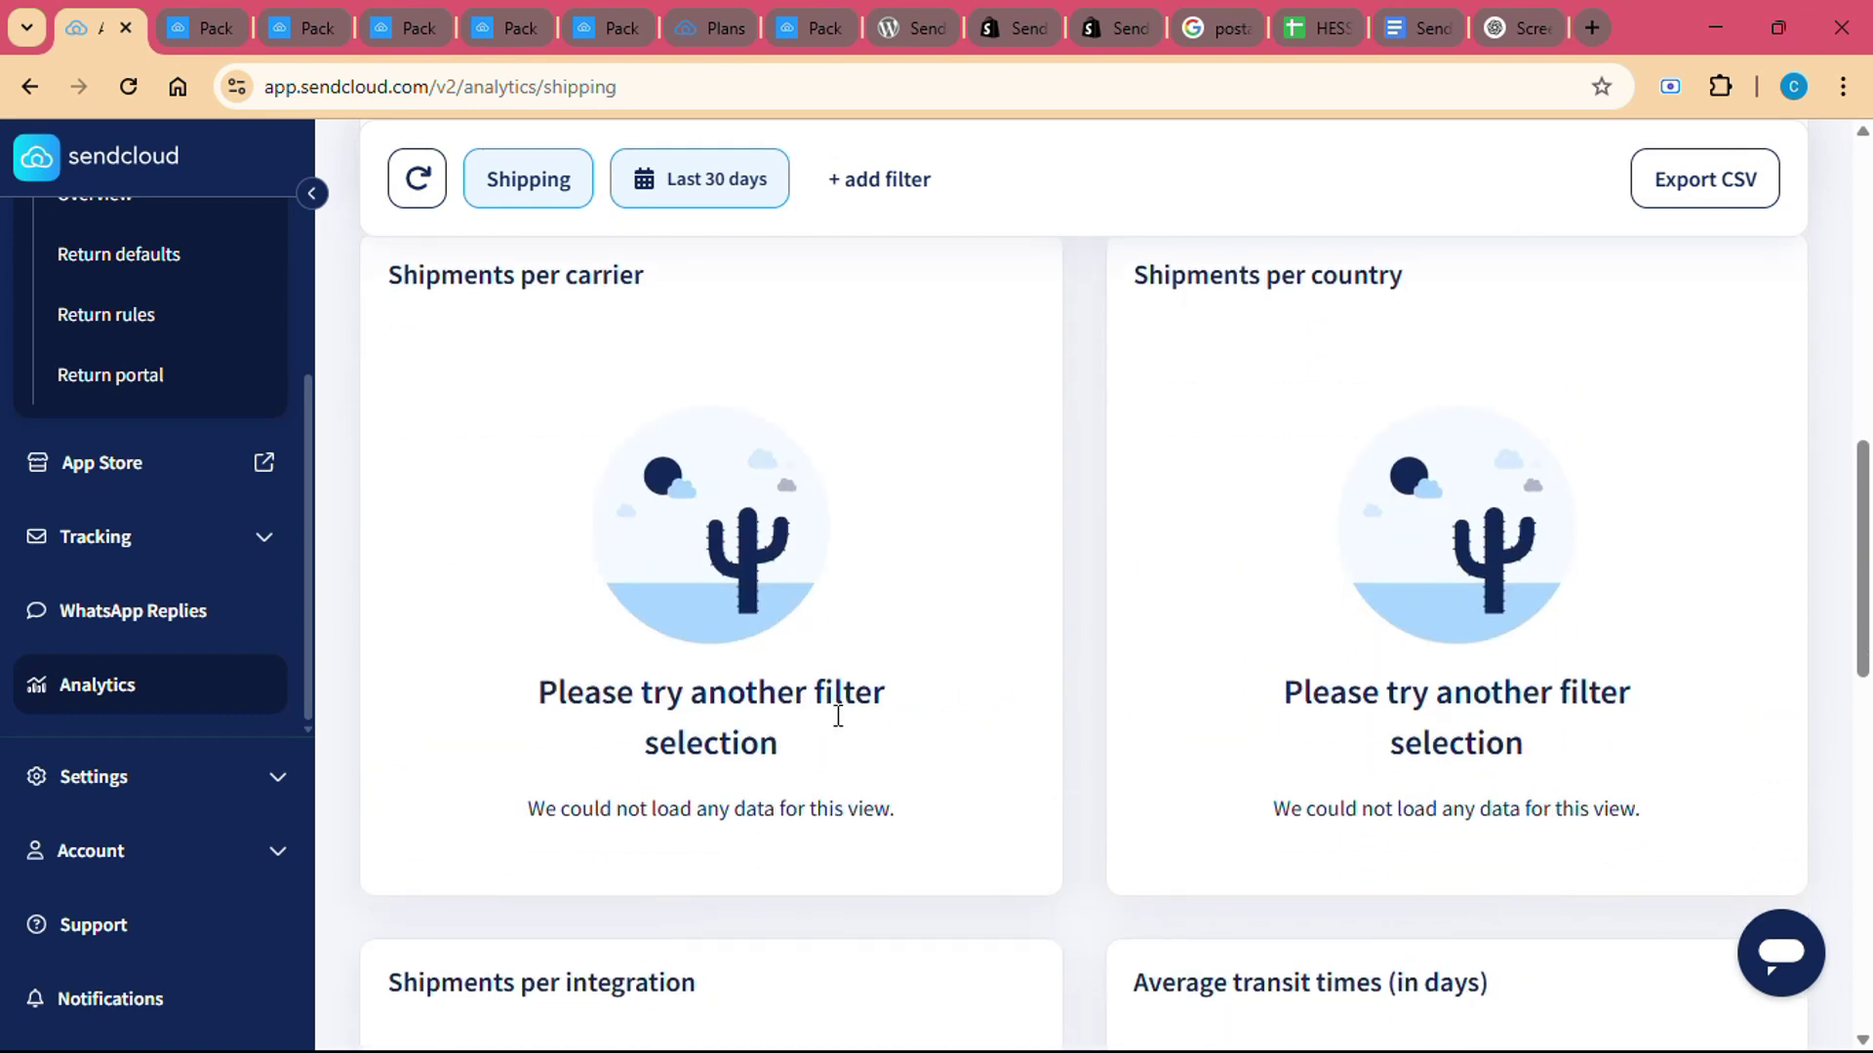
scroll(837, 727, "down", 1)
scroll(837, 727, "down", 1)
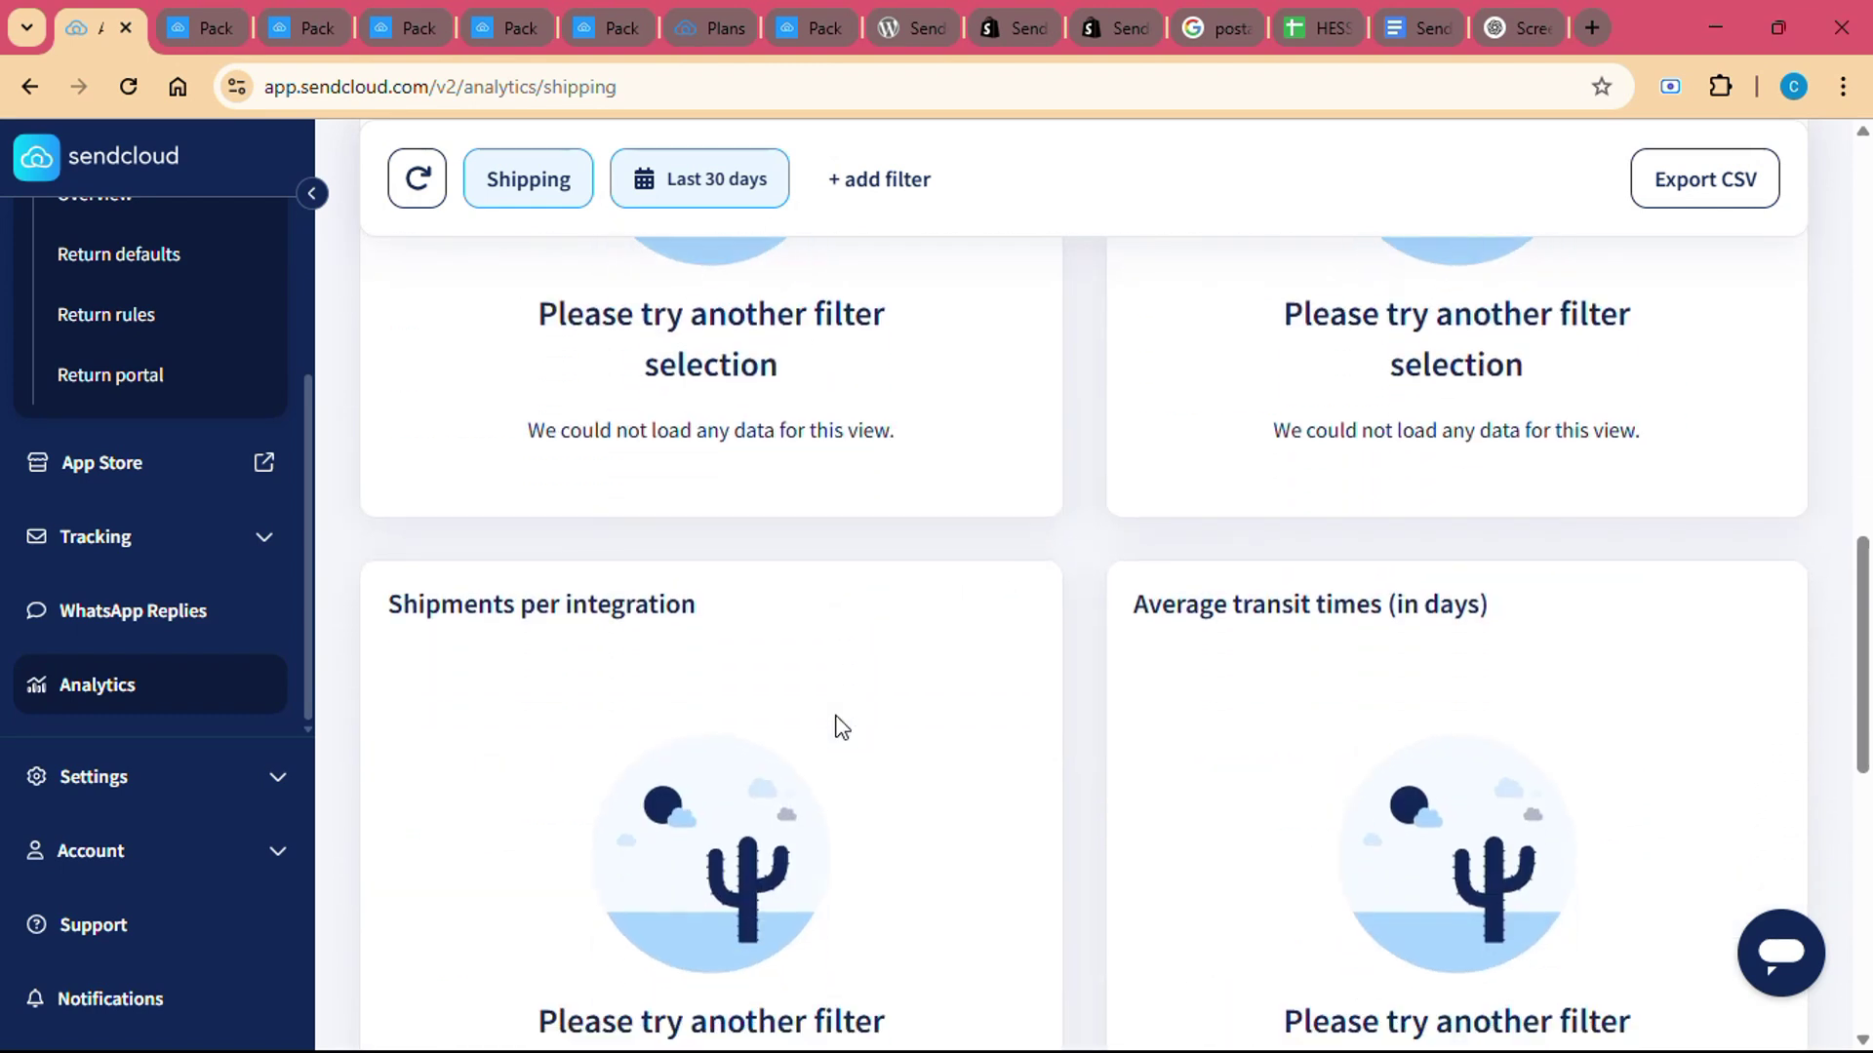
scroll(838, 726, "down", 1)
scroll(837, 726, "down", 1)
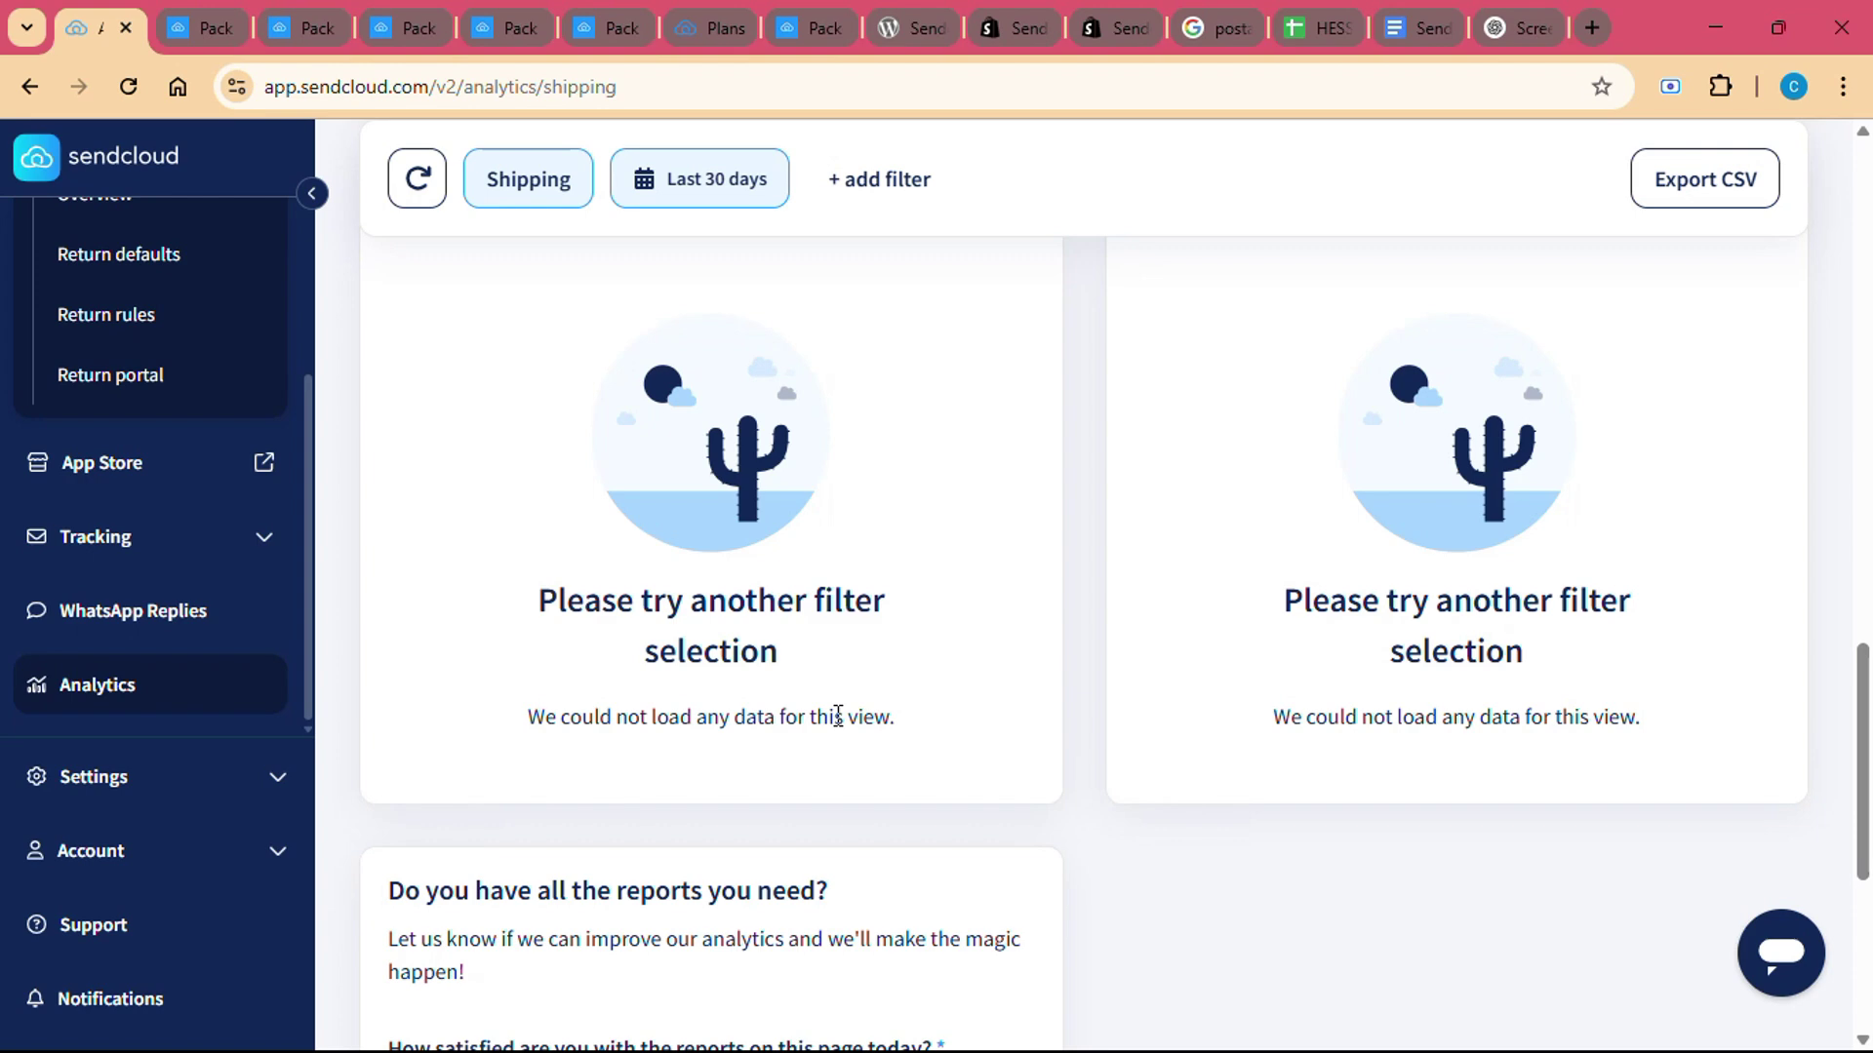
scroll(837, 727, "down", 1)
scroll(837, 718, "down", 1)
scroll(837, 718, "down", 2)
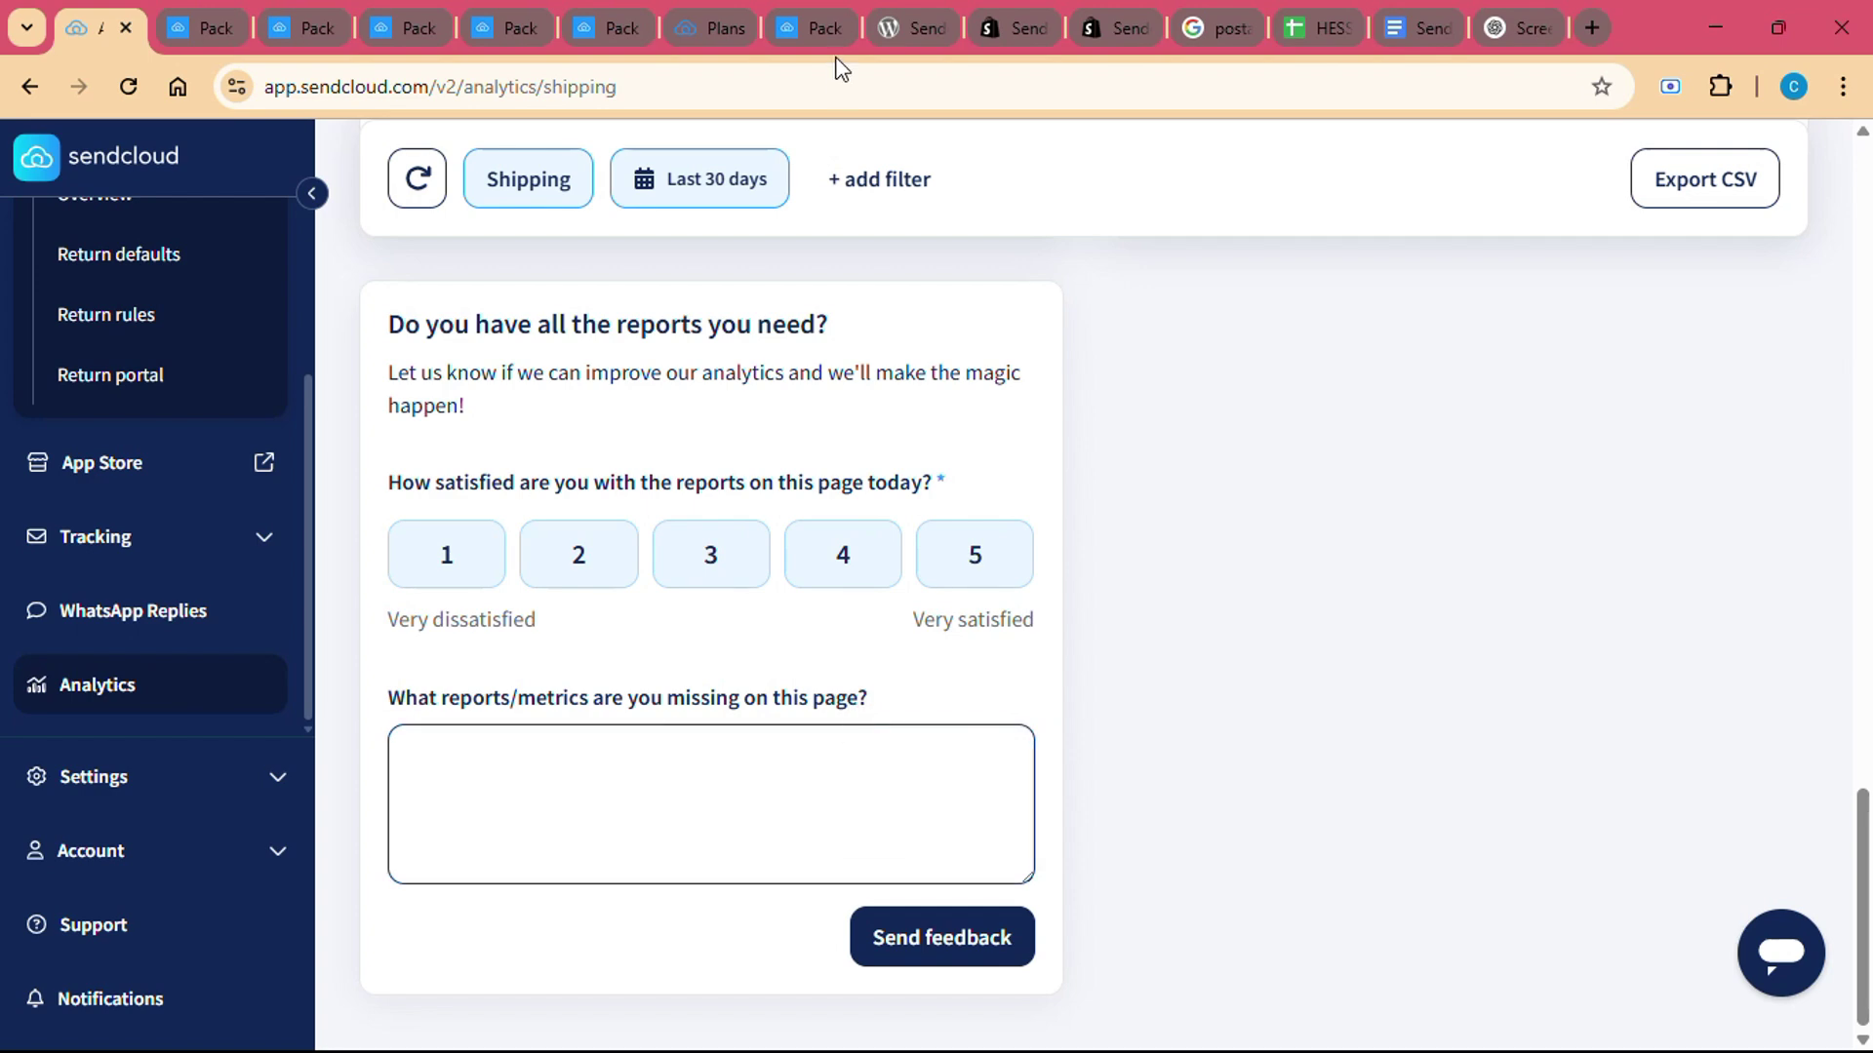
scroll(838, 723, "up", 5)
scroll(838, 724, "down", 2)
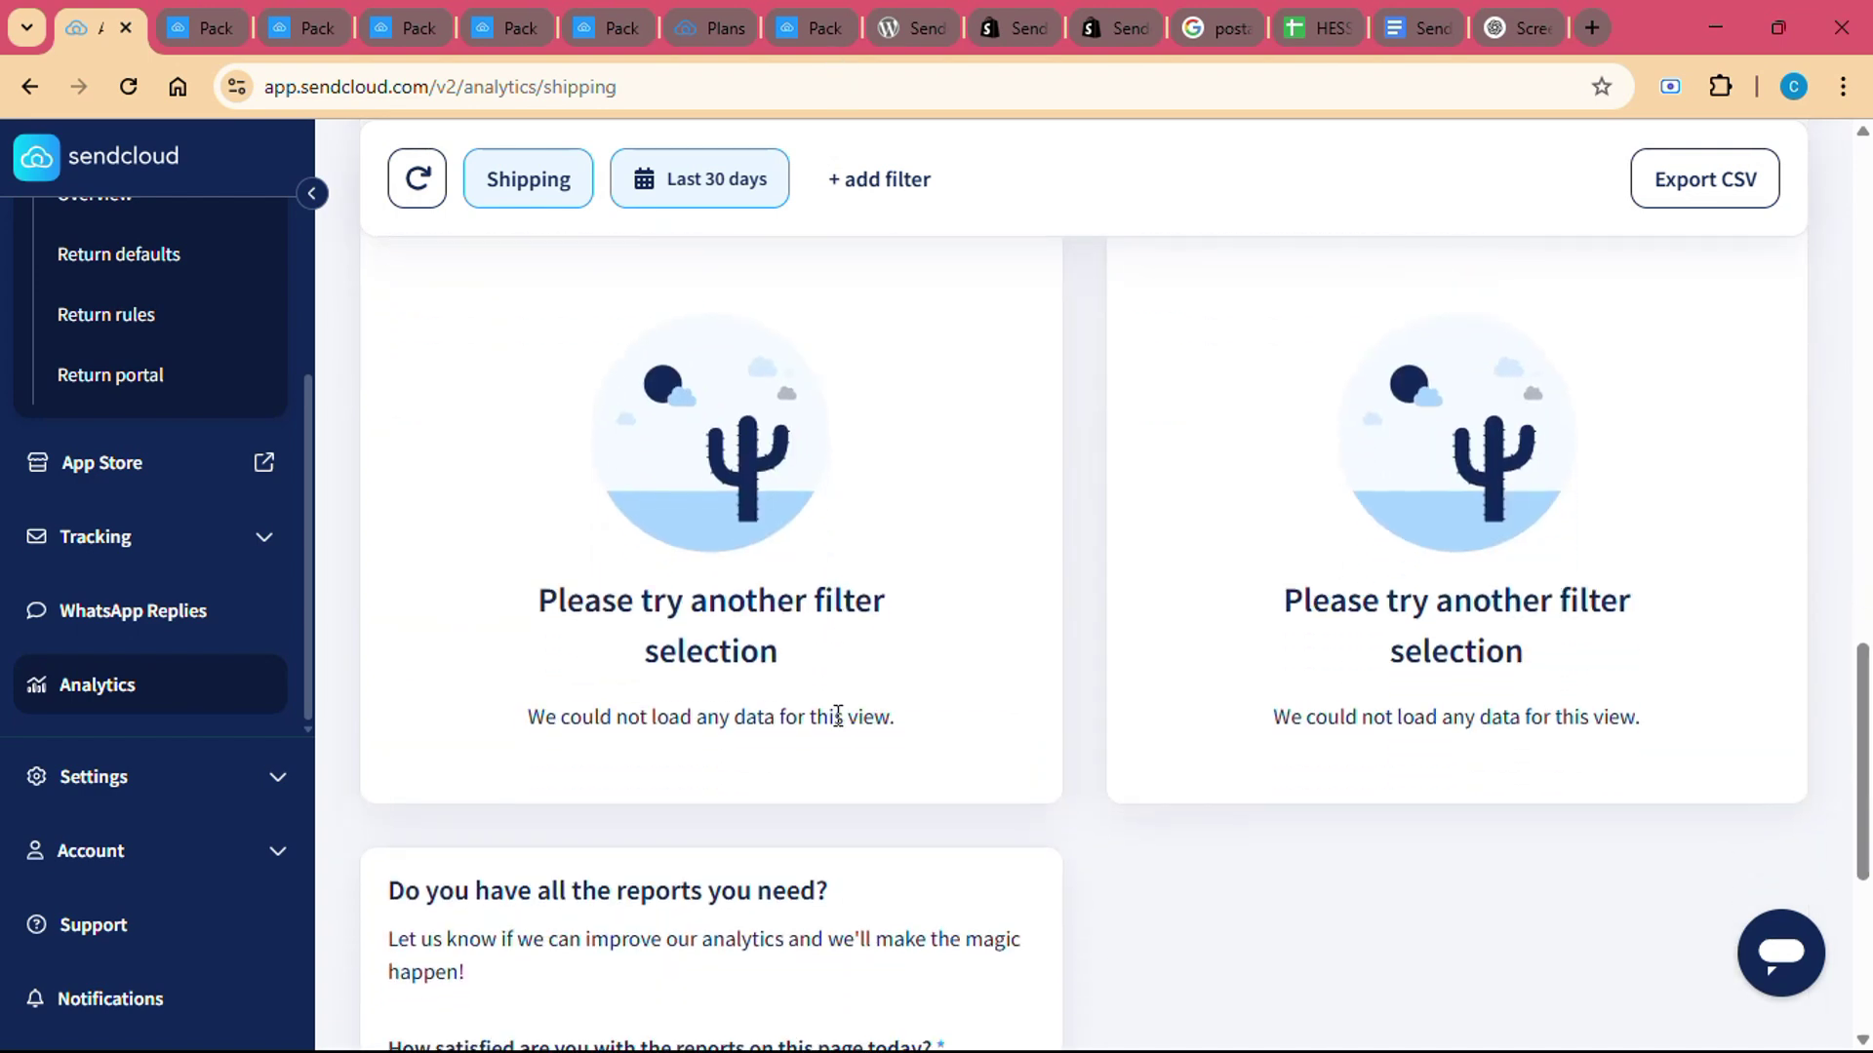
scroll(838, 716, "down", 2)
scroll(839, 724, "down", 2)
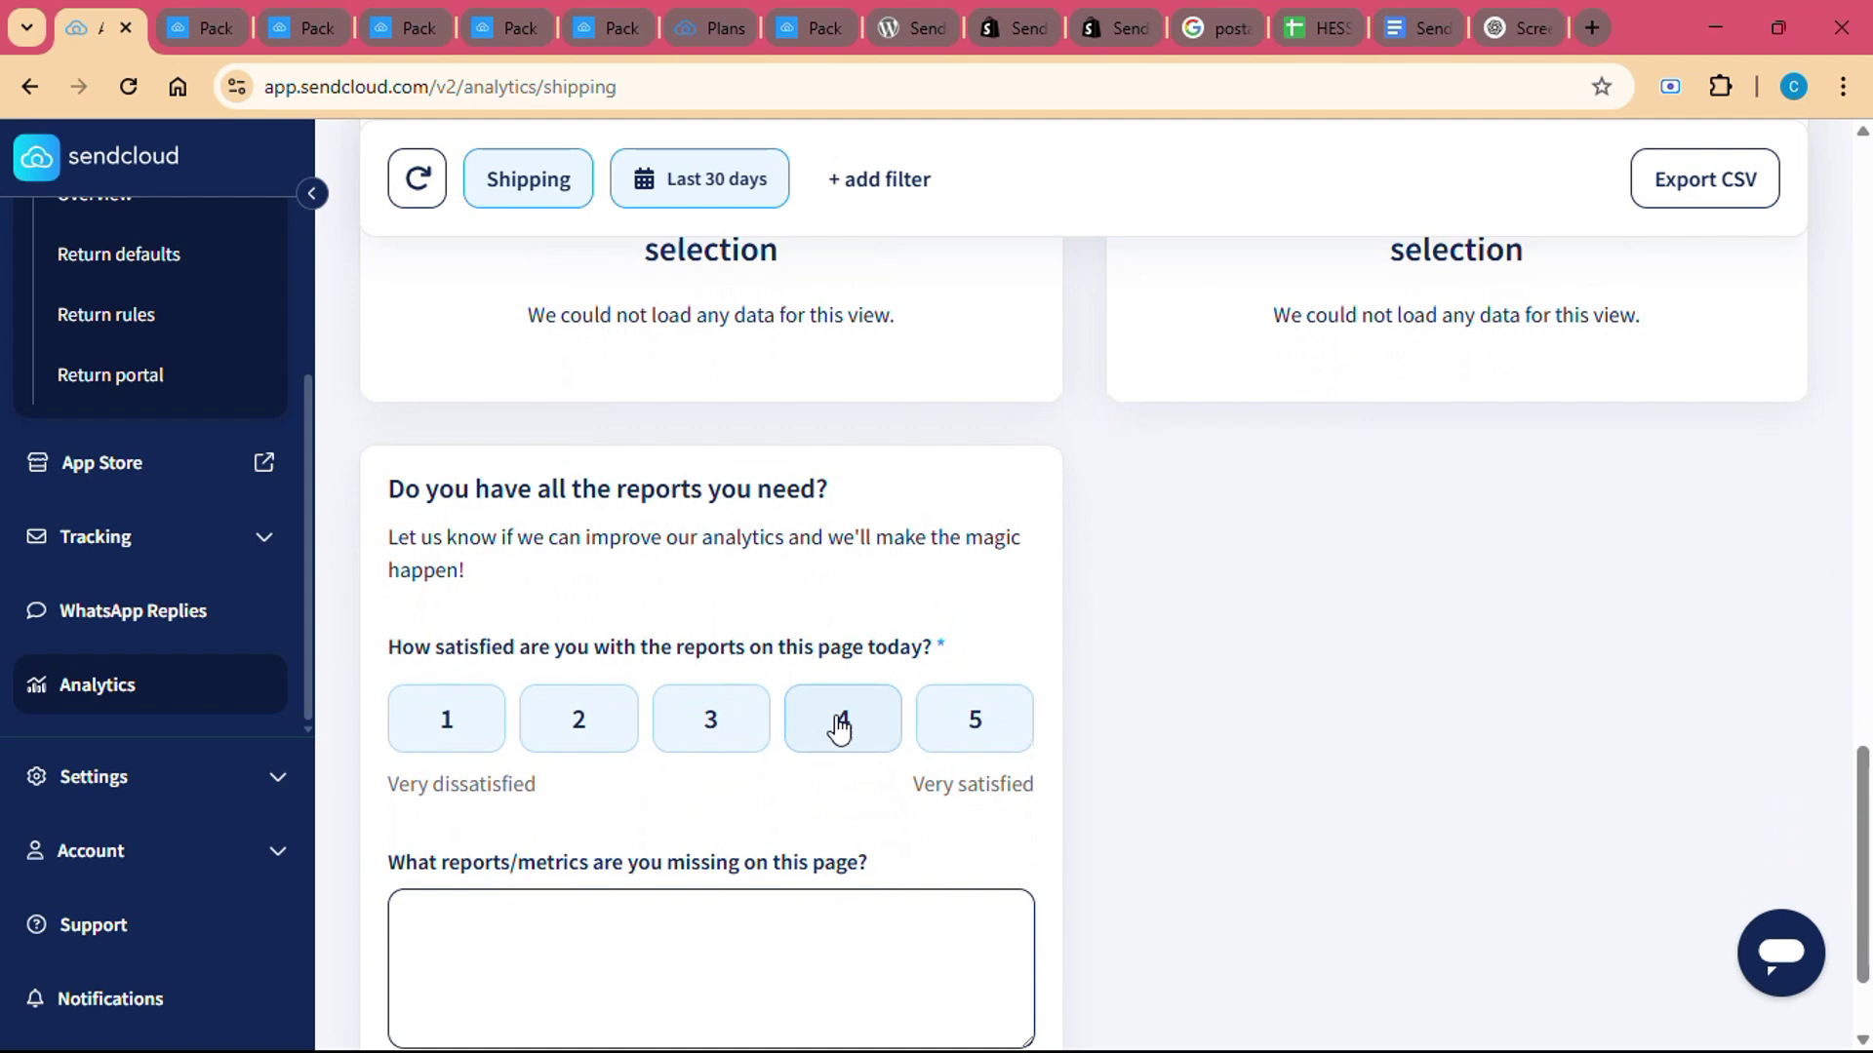
scroll(838, 725, "down", 1)
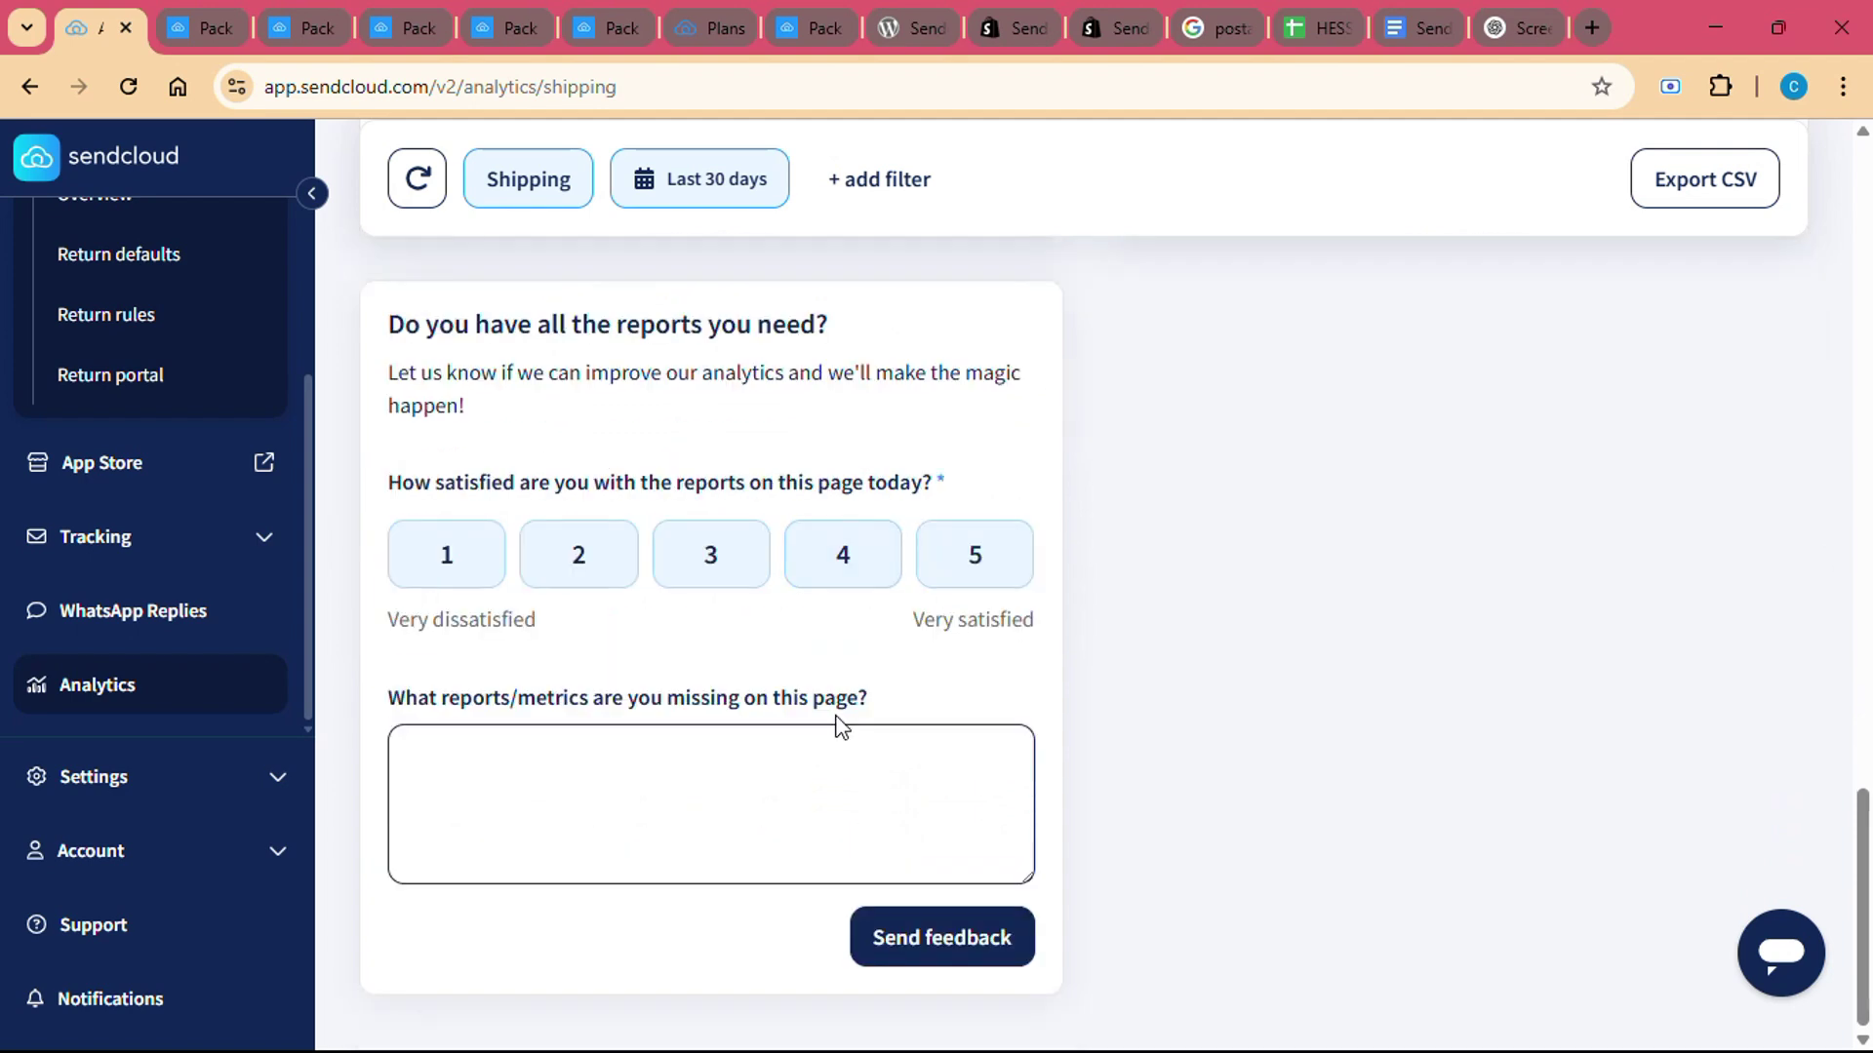